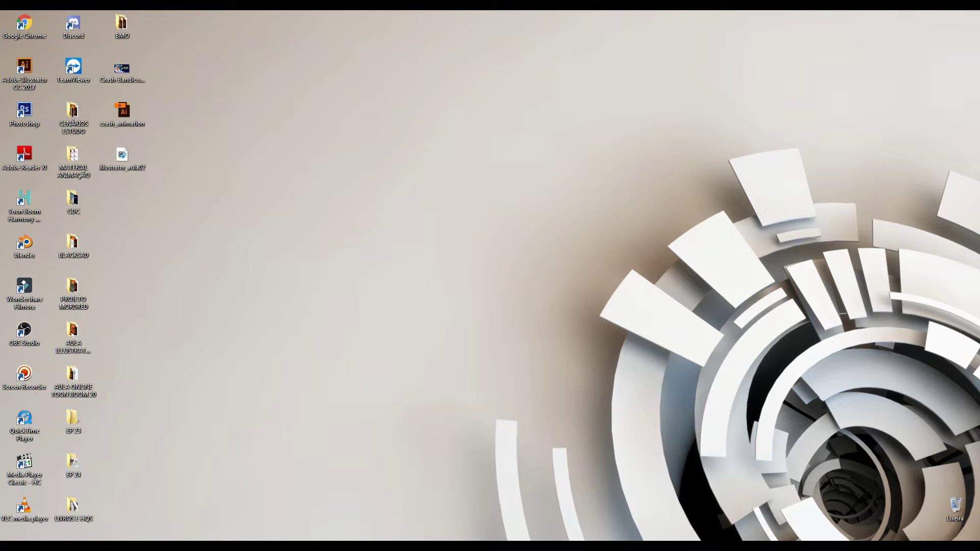
Check the reference images in the AULA 02 folder and switch to Adobe Illustrator CC 2017.
{"action": "left_click", "coordinate": [96, 545]}
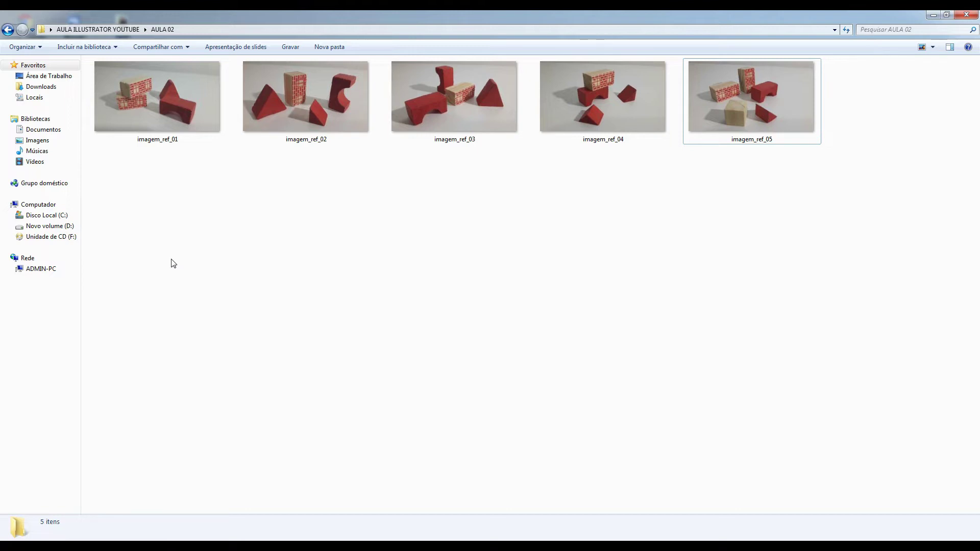
{"action": "left_click", "coordinate": [932, 14]}
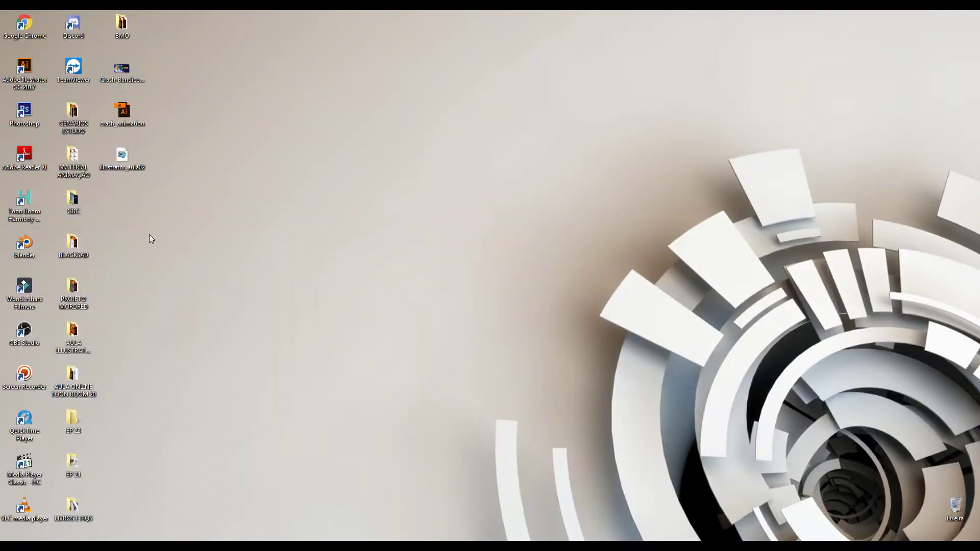
{"action": "double_click", "coordinate": [26, 86]}
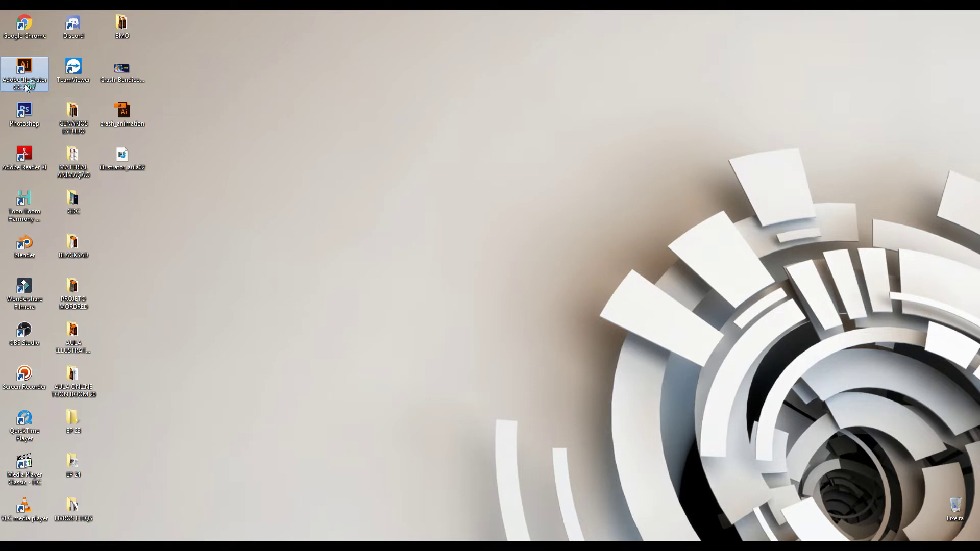
{"action": "left_click", "coordinate": [187, 158]}
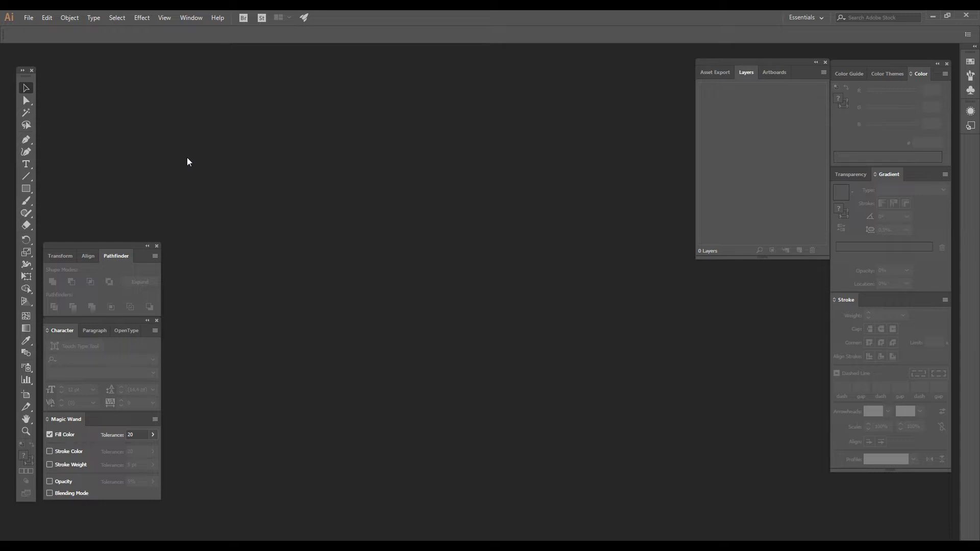
Create a new 1920 x 1080 px RGB document named aula02.
{"action": "left_click", "coordinate": [33, 19]}
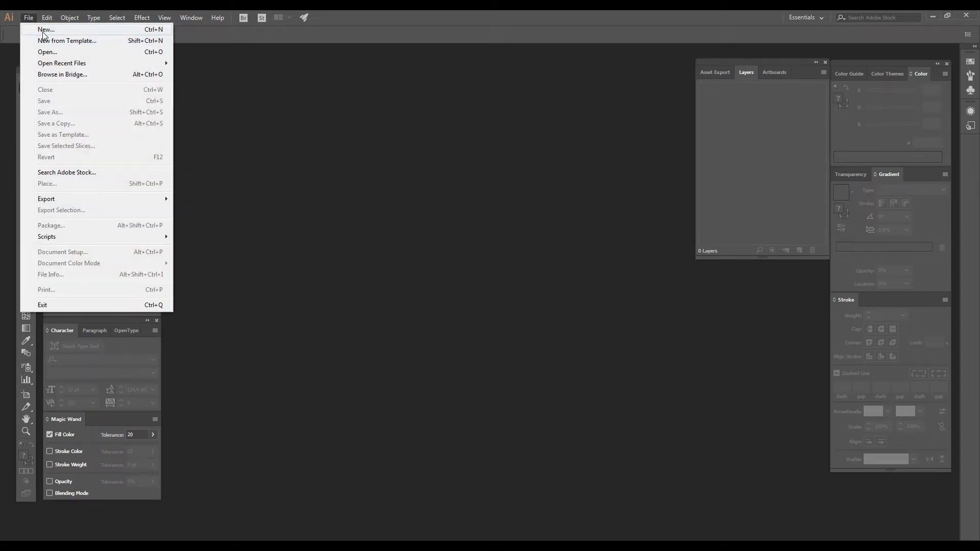
{"action": "left_click", "coordinate": [42, 31]}
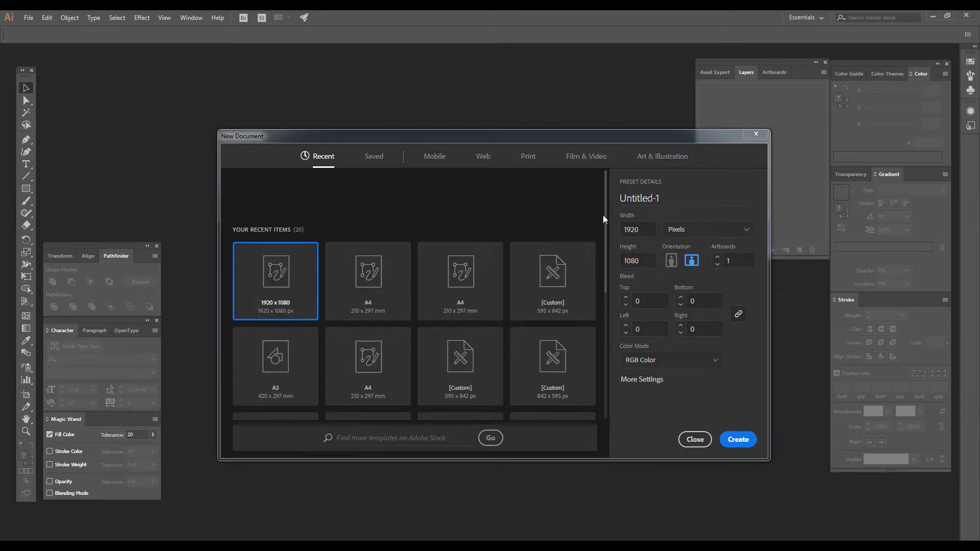
{"action": "left_click", "coordinate": [664, 199]}
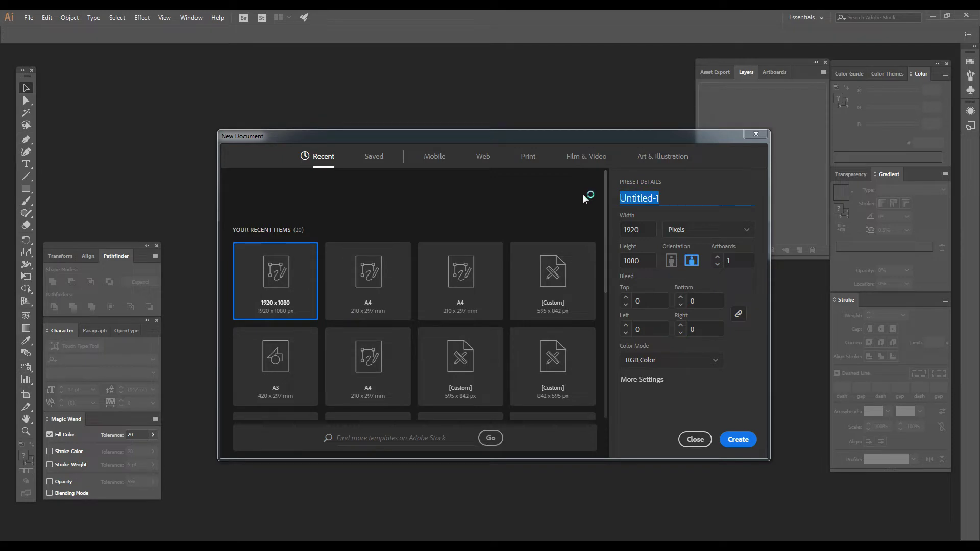
{"action": "type", "text": "aula02"}
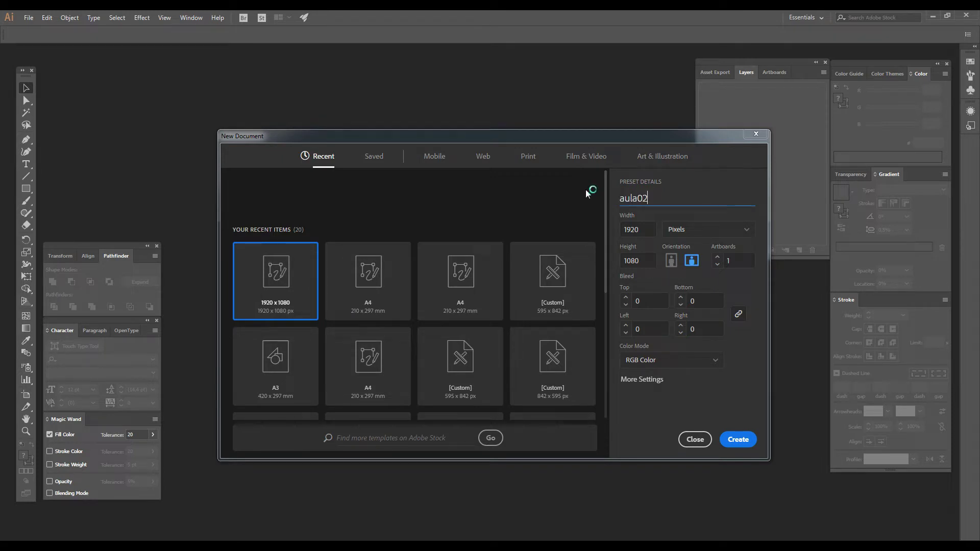
{"action": "left_click", "coordinate": [737, 440]}
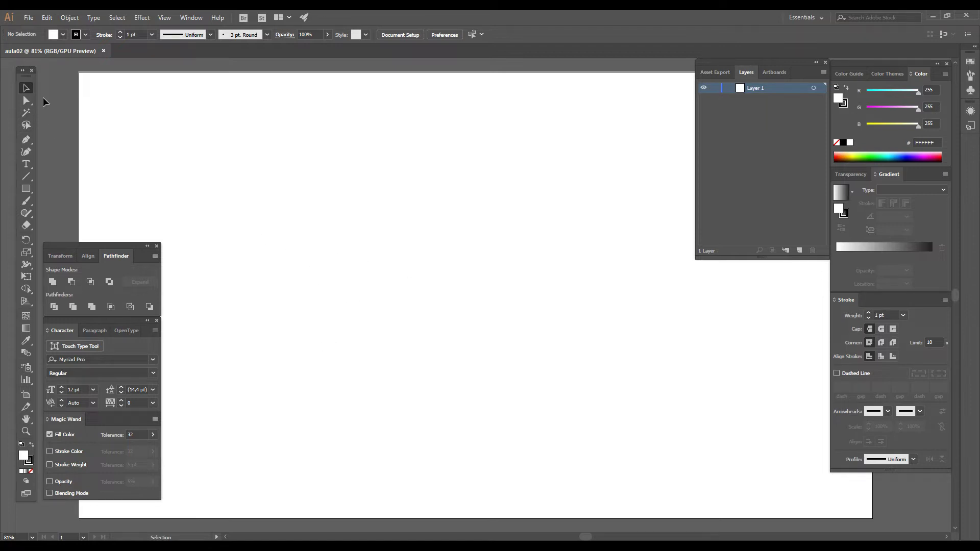
Place imagem_ref_05 from the desktop's AULA ILLUSTRATOR YOUTUBE / AULA 02 folder as a linked image on the artboard.
{"action": "left_click", "coordinate": [29, 20]}
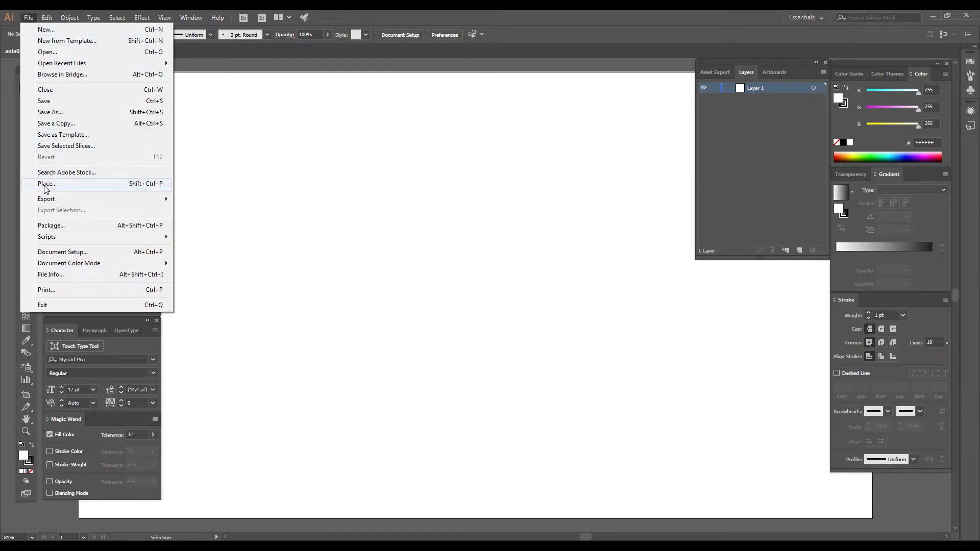
{"action": "left_click", "coordinate": [65, 184]}
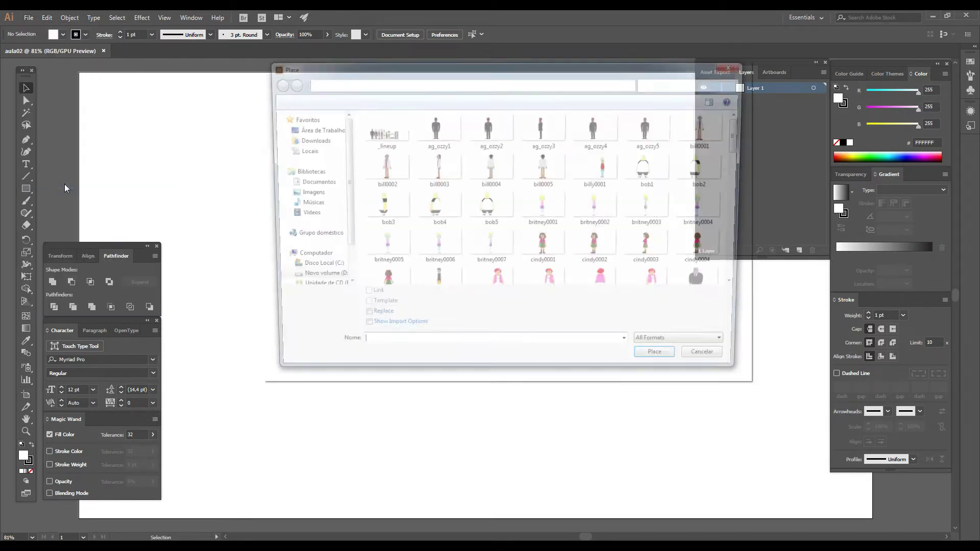
{"action": "left_click", "coordinate": [315, 132]}
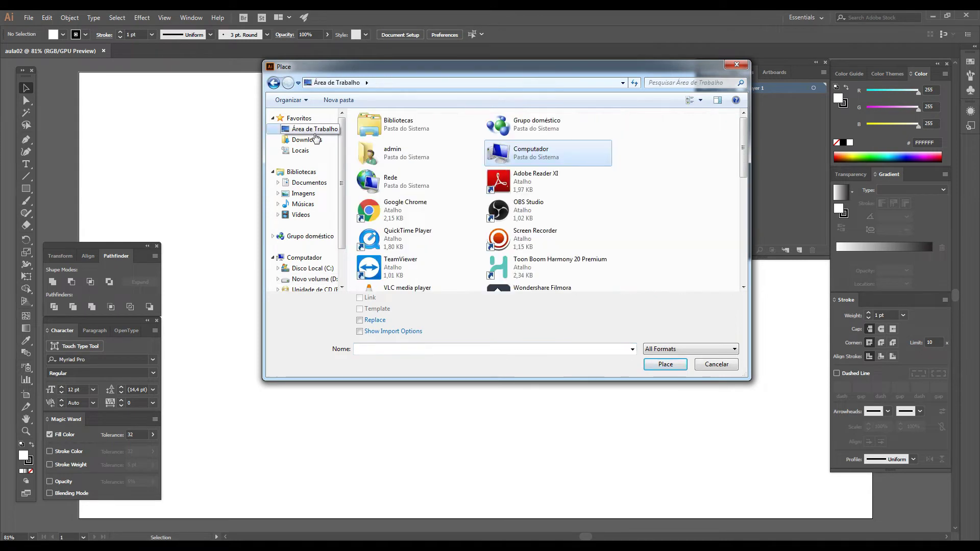
{"action": "left_click", "coordinate": [414, 207]}
{"action": "scroll", "coordinate": [414, 207], "scroll_direction": "down", "scroll_amount": 2}
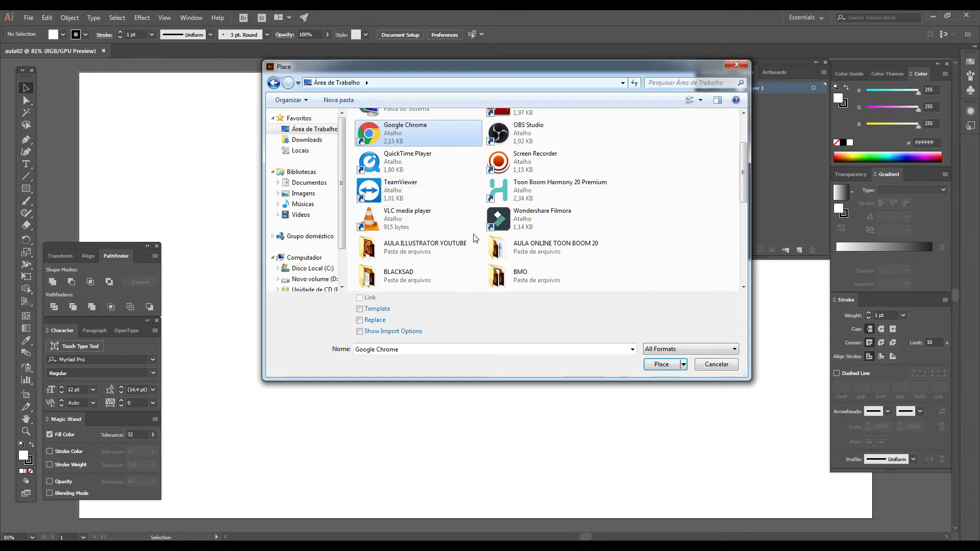
{"action": "double_click", "coordinate": [441, 259]}
{"action": "double_click", "coordinate": [376, 139]}
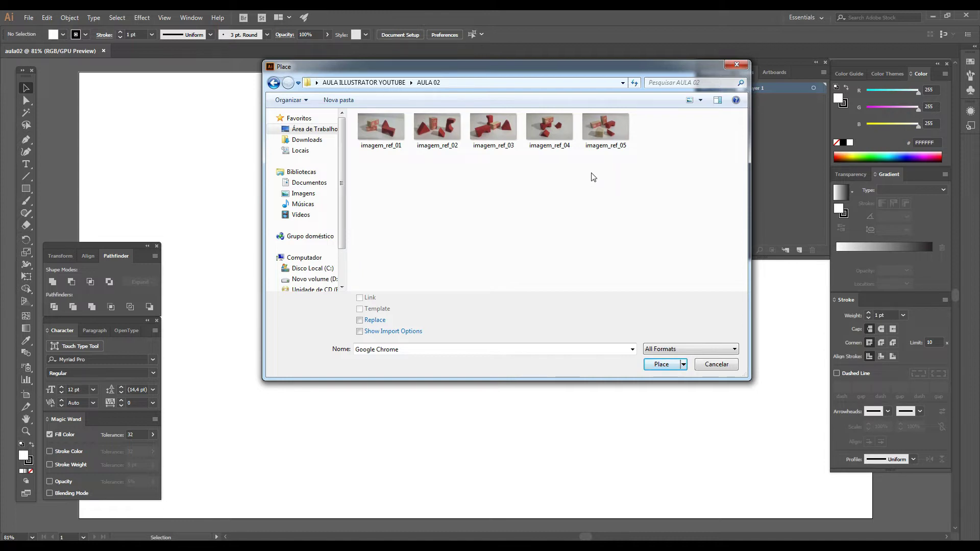
{"action": "left_click", "coordinate": [600, 138]}
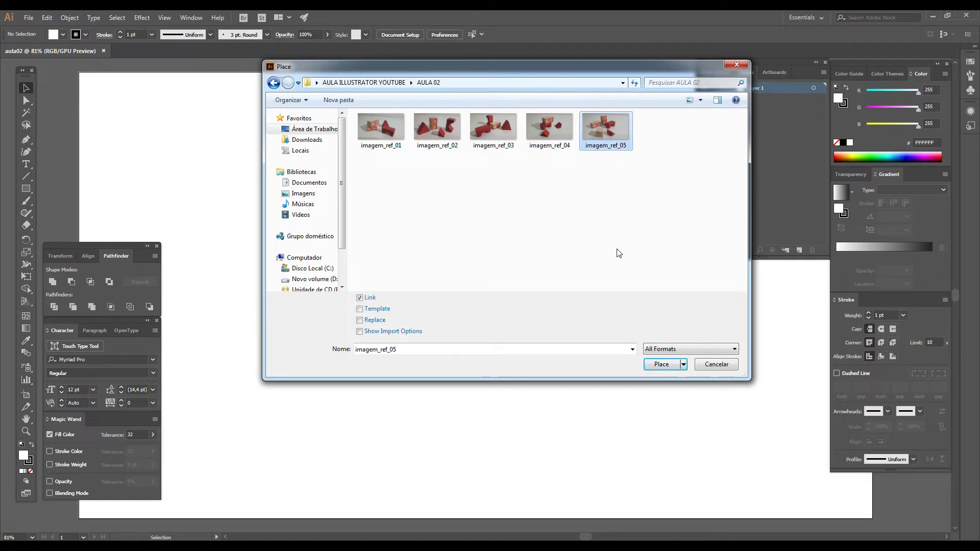
{"action": "left_click", "coordinate": [659, 364]}
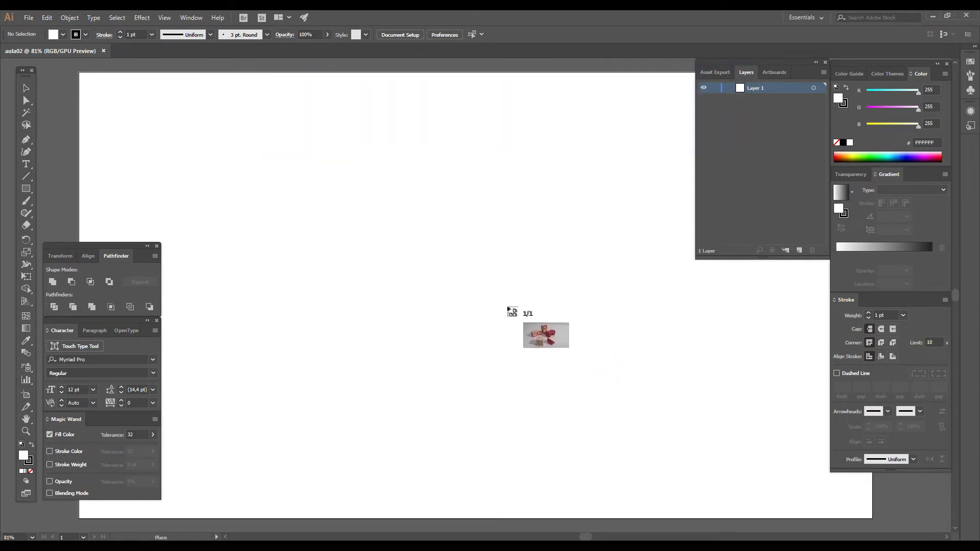
{"action": "left_click", "coordinate": [134, 118]}
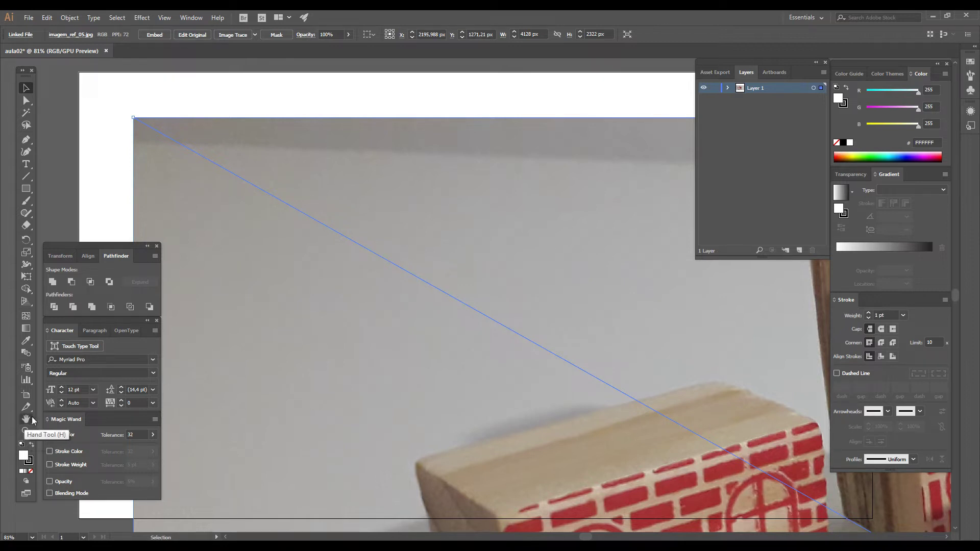
Scale the placed reference image down to about 1215 x 683 px, smaller than the artboard.
{"action": "key", "text": "z"}
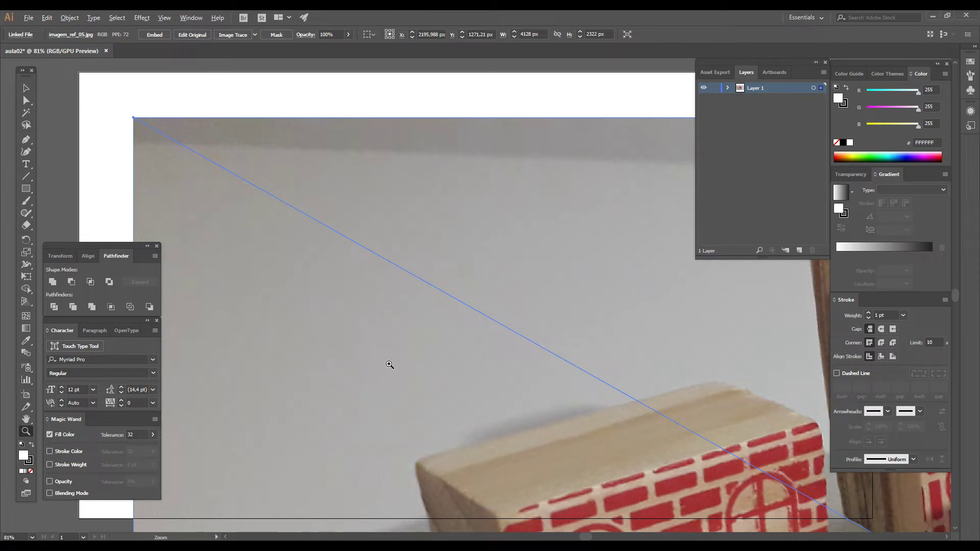
{"action": "left_click", "coordinate": [390, 364], "text": "alt"}
{"action": "left_click", "coordinate": [493, 318], "text": "alt"}
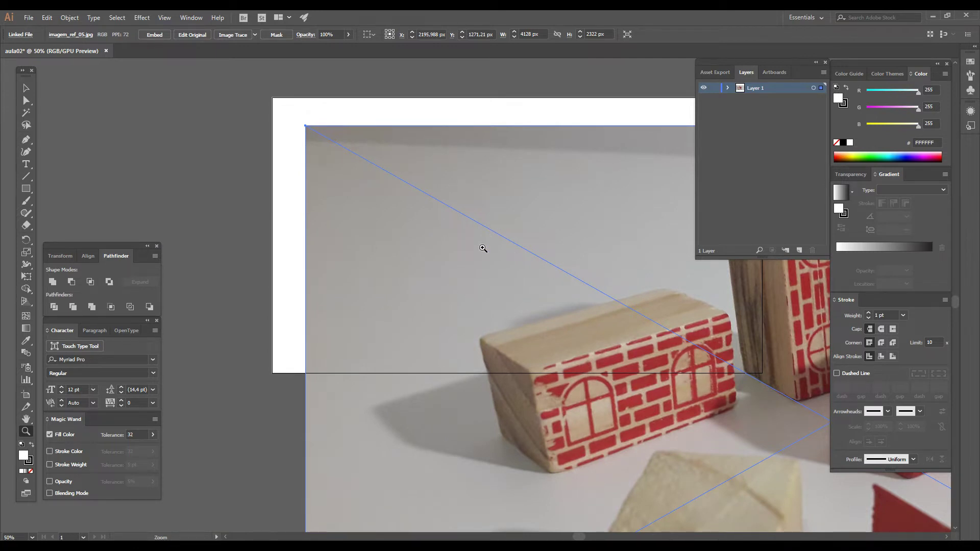
{"action": "left_click", "coordinate": [515, 227]}
{"action": "left_click", "coordinate": [514, 228]}
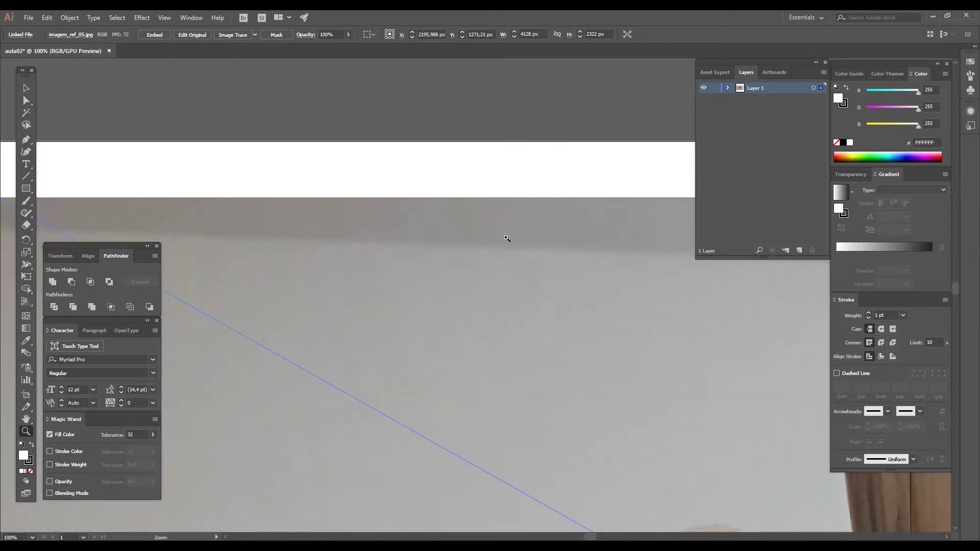
{"action": "left_click", "coordinate": [490, 259], "text": "alt"}
{"action": "left_click", "coordinate": [489, 258], "text": "alt"}
{"action": "left_click", "coordinate": [489, 258], "text": "alt"}
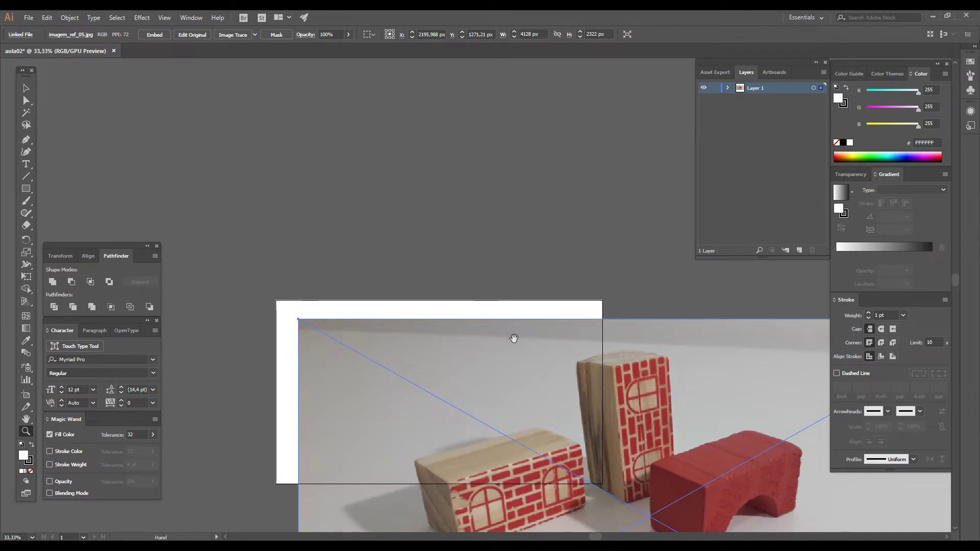
{"action": "left_click_drag", "start_coordinate": [512, 337], "coordinate": [461, 244]}
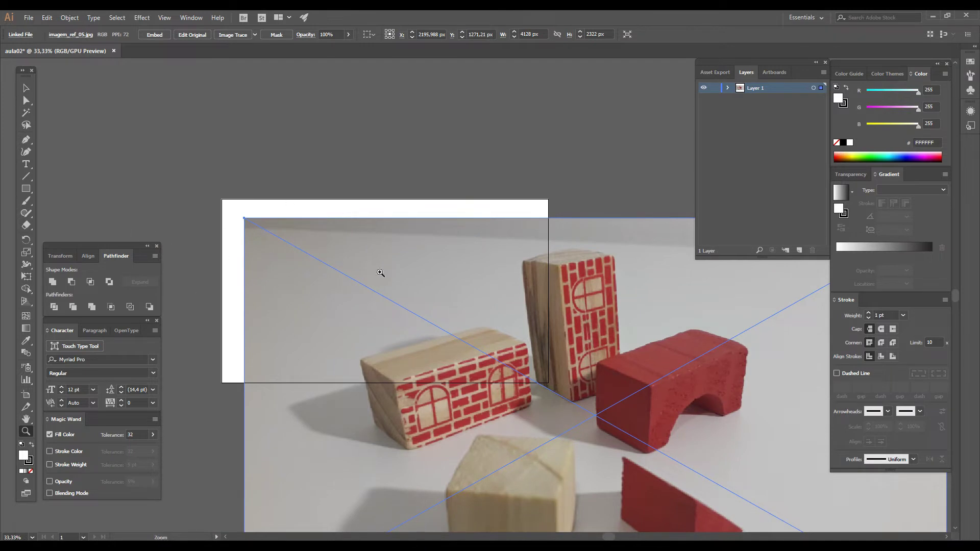
{"action": "left_click", "coordinate": [23, 91]}
{"action": "left_click_drag", "start_coordinate": [244, 218], "coordinate": [364, 253]}
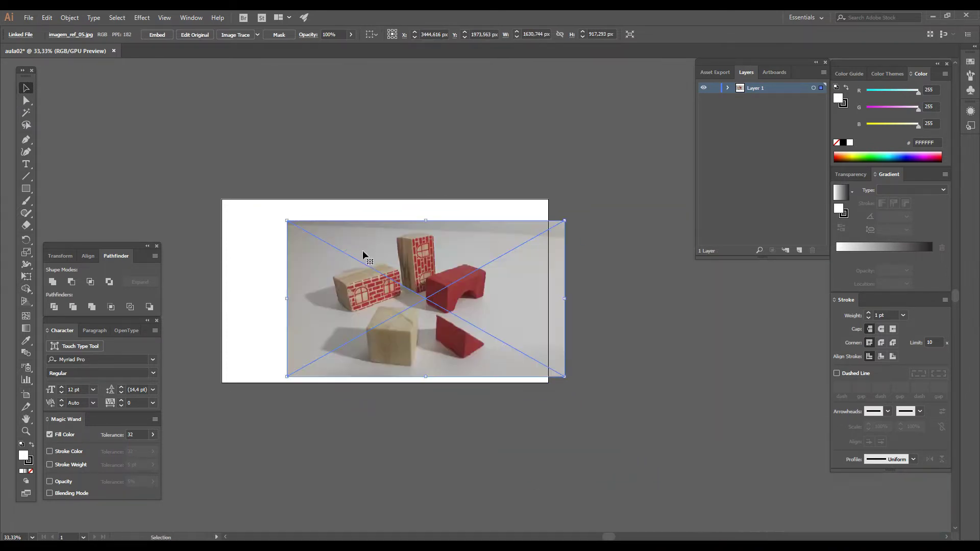
{"action": "left_click_drag", "start_coordinate": [567, 223], "coordinate": [493, 260]}
Move the reference image off the artboard, just above its upper edge and toward the right, and deselect it.
{"action": "left_click_drag", "start_coordinate": [416, 317], "coordinate": [527, 141]}
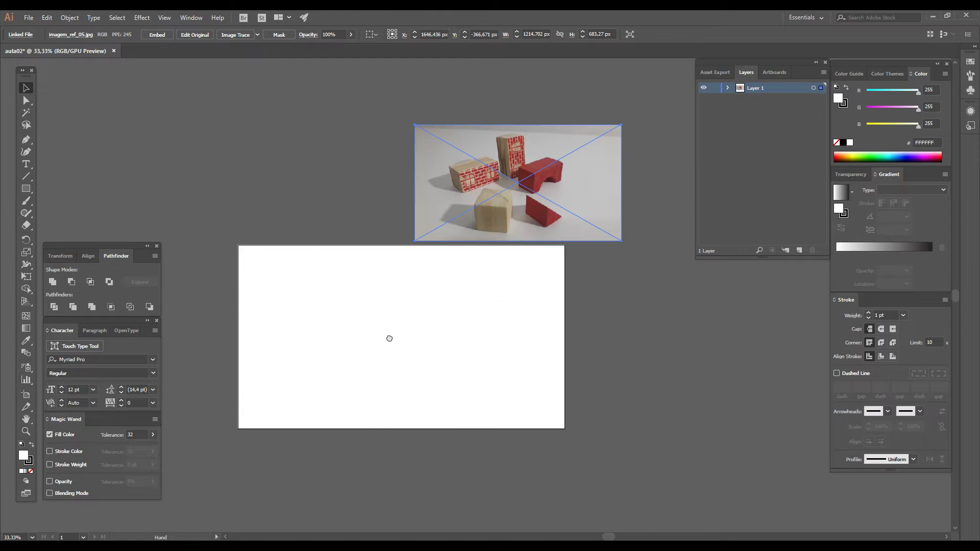
{"action": "left_click", "coordinate": [26, 431]}
{"action": "left_click", "coordinate": [405, 279]}
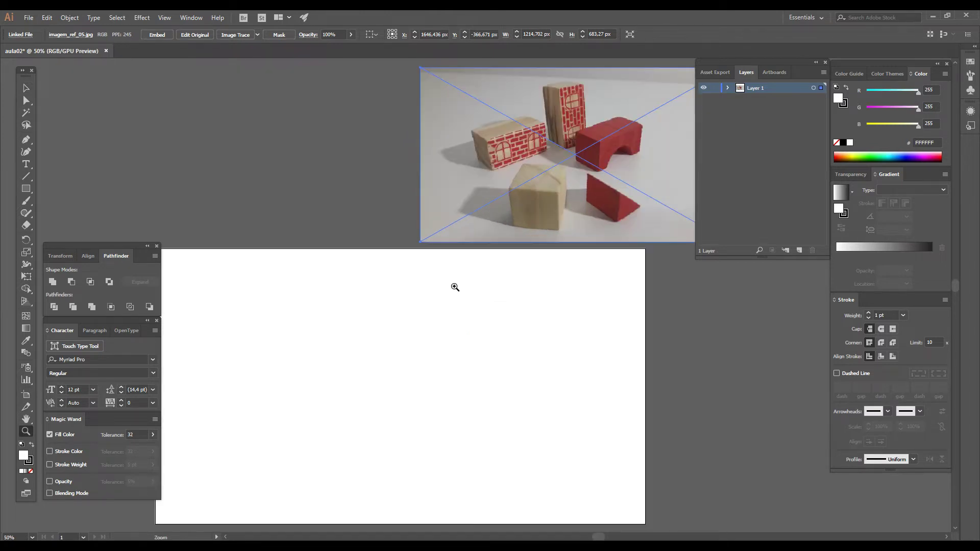
{"action": "left_click_drag", "start_coordinate": [455, 284], "coordinate": [483, 285]}
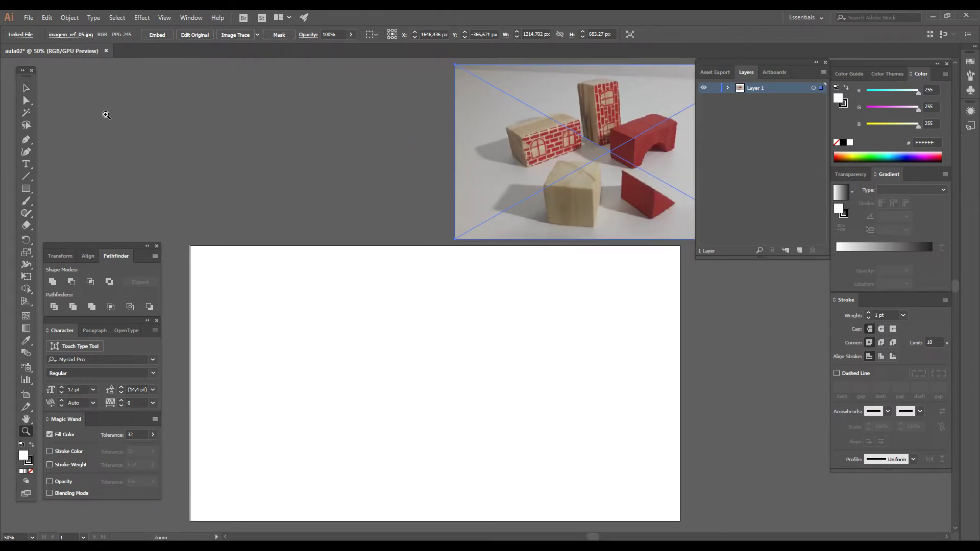
{"action": "key", "text": "v"}
{"action": "left_click", "coordinate": [166, 127]}
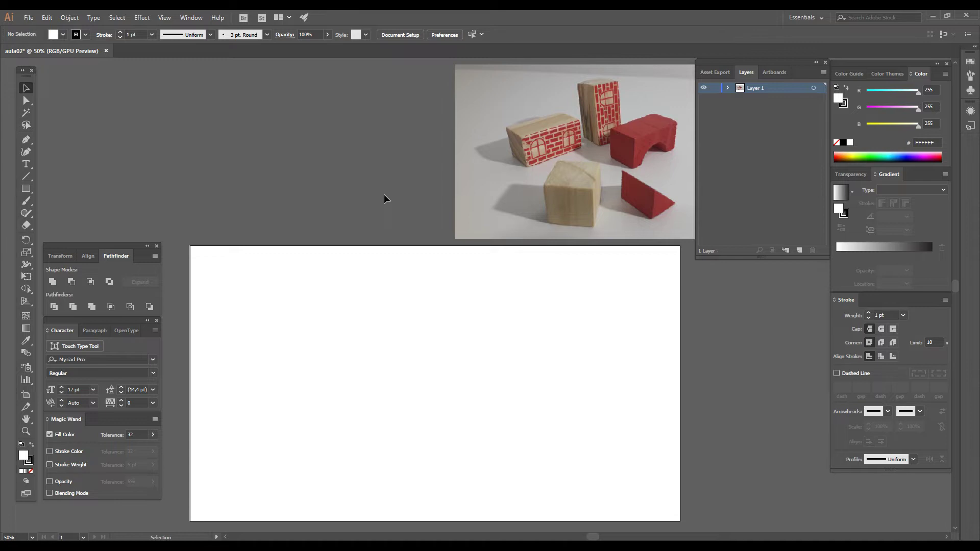
Rename the layer holding the reference image as ref and lock it.
{"action": "double_click", "coordinate": [754, 87]}
{"action": "key", "text": "Return"}
{"action": "left_click", "coordinate": [715, 88]}
Add a new layer above ref and name it rough.
{"action": "left_click", "coordinate": [800, 249]}
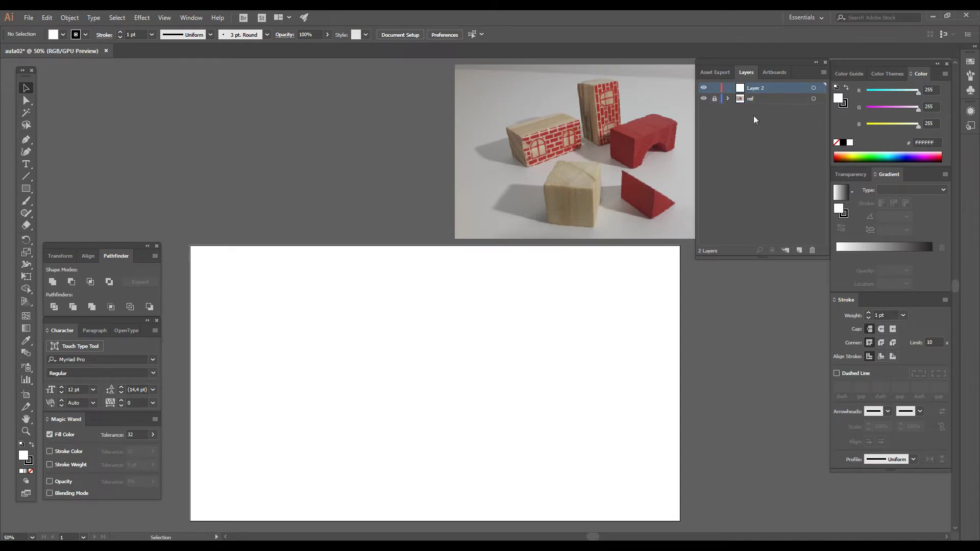
{"action": "double_click", "coordinate": [756, 89]}
{"action": "type", "text": "rough"}
Activate the Line Segment tool and set the fill to none.
{"action": "left_click", "coordinate": [26, 176]}
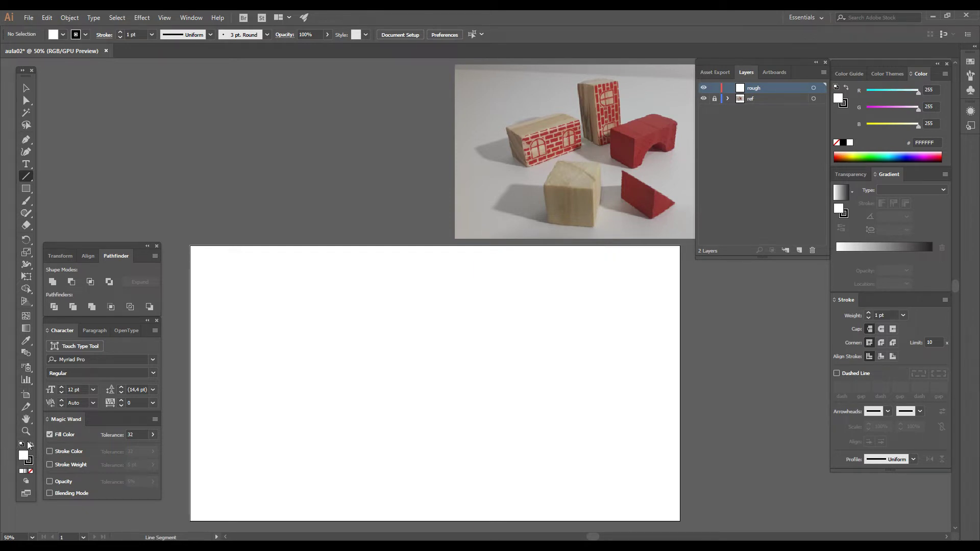
{"action": "left_click", "coordinate": [32, 469]}
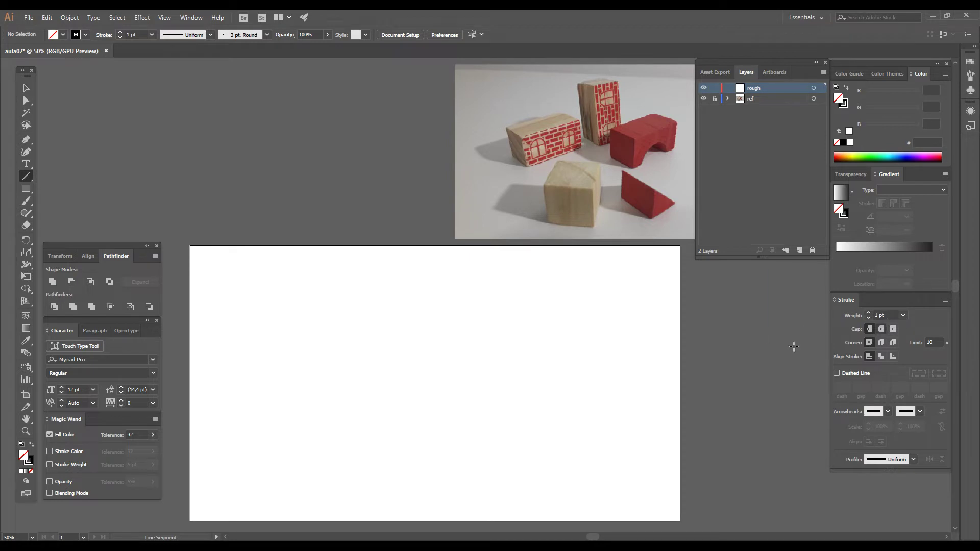
{"action": "left_click_drag", "start_coordinate": [180, 341], "coordinate": [469, 427]}
{"action": "mouse_move", "coordinate": [300, 363]}
{"action": "left_mouse_down"}
{"action": "mouse_move", "coordinate": [512, 432]}
{"action": "mouse_move", "coordinate": [314, 353]}
{"action": "mouse_move", "coordinate": [517, 419]}
{"action": "left_mouse_up"}
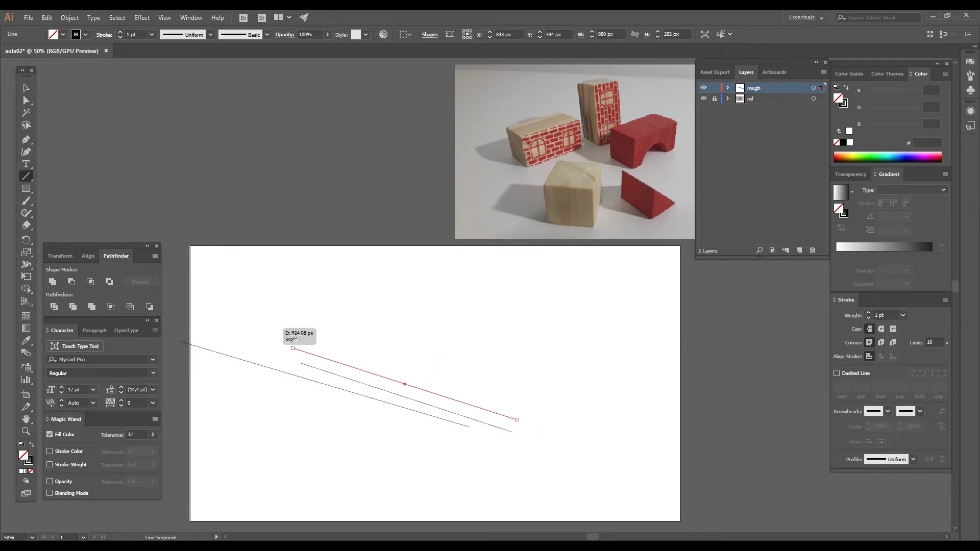
{"action": "left_click_drag", "start_coordinate": [262, 327], "coordinate": [553, 416]}
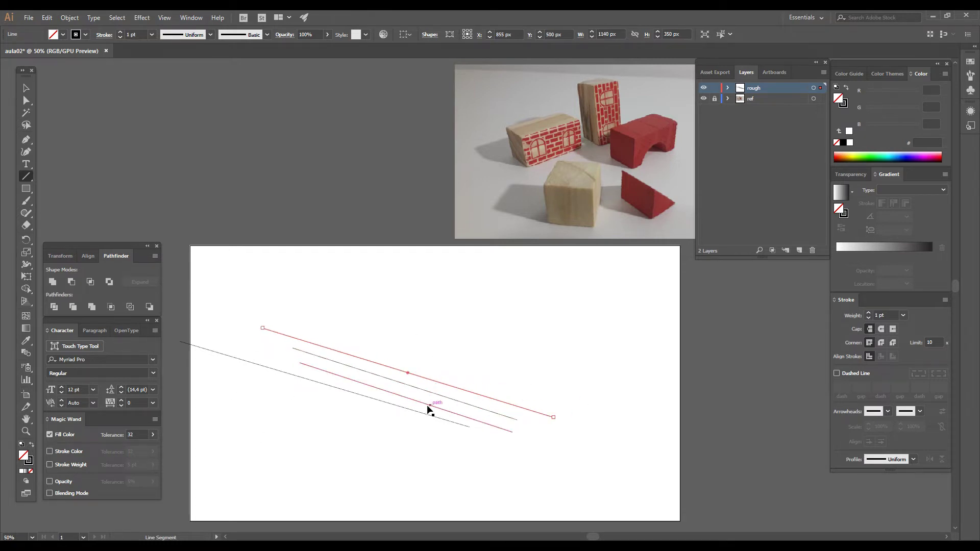
{"action": "key", "text": "ctrl+z"}
{"action": "key", "text": "ctrl+z"}
{"action": "key", "text": "ctrl+z"}
{"action": "key", "text": "ctrl+z"}
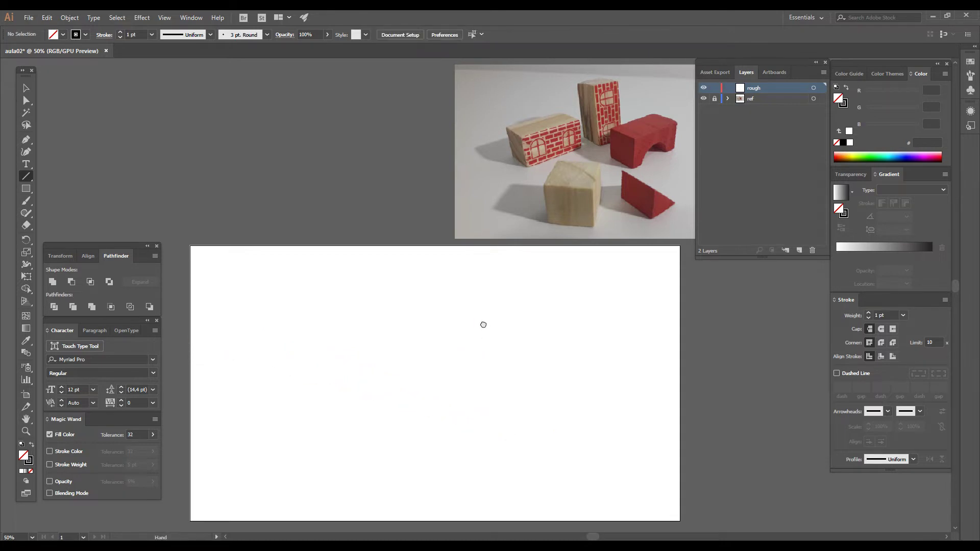
Draw two nearly overlapping, slightly descending line segments across the artboard's upper part for the table edge, about 1947 px and 2042 px wide.
{"action": "left_click_drag", "start_coordinate": [483, 323], "coordinate": [459, 326]}
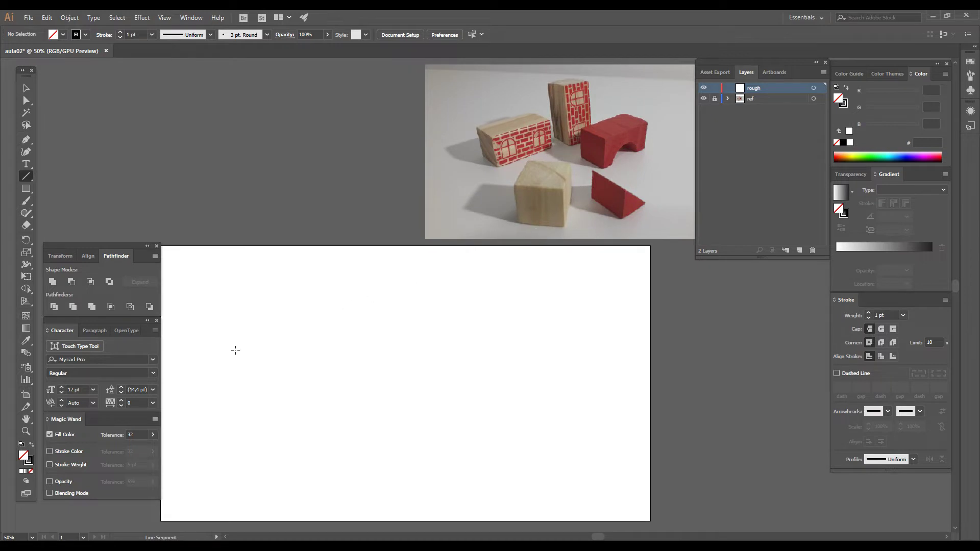
{"action": "left_click", "coordinate": [25, 431]}
{"action": "left_click", "coordinate": [513, 263], "text": "alt"}
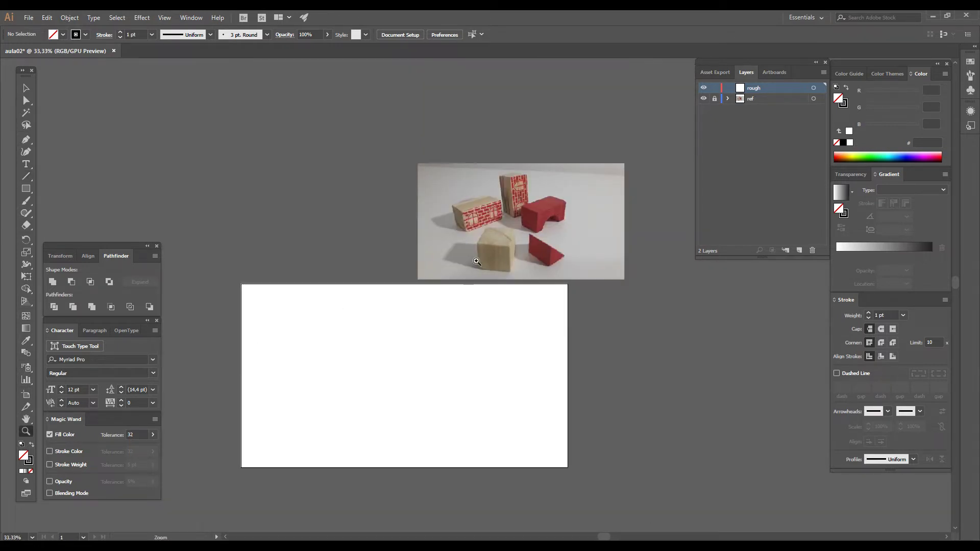
{"action": "left_click_drag", "start_coordinate": [430, 273], "coordinate": [470, 317]}
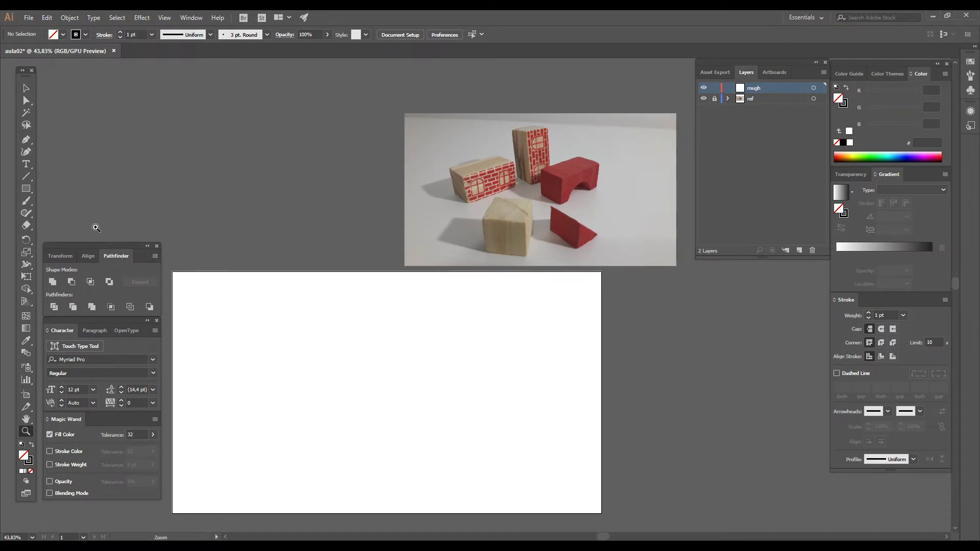
{"action": "left_click", "coordinate": [26, 176]}
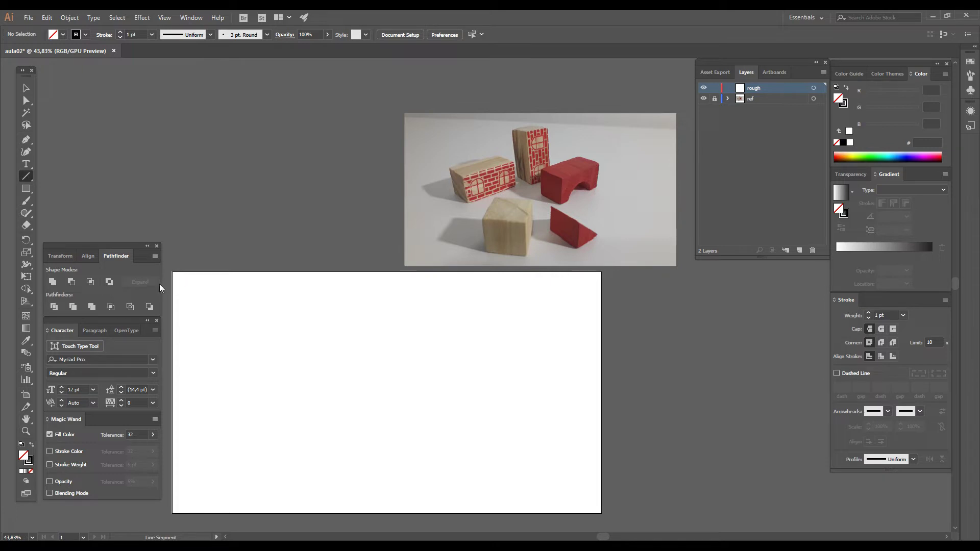
{"action": "mouse_move", "coordinate": [166, 279]}
{"action": "left_mouse_down"}
{"action": "mouse_move", "coordinate": [626, 313]}
{"action": "mouse_move", "coordinate": [199, 270]}
{"action": "mouse_move", "coordinate": [165, 276]}
{"action": "left_mouse_up"}
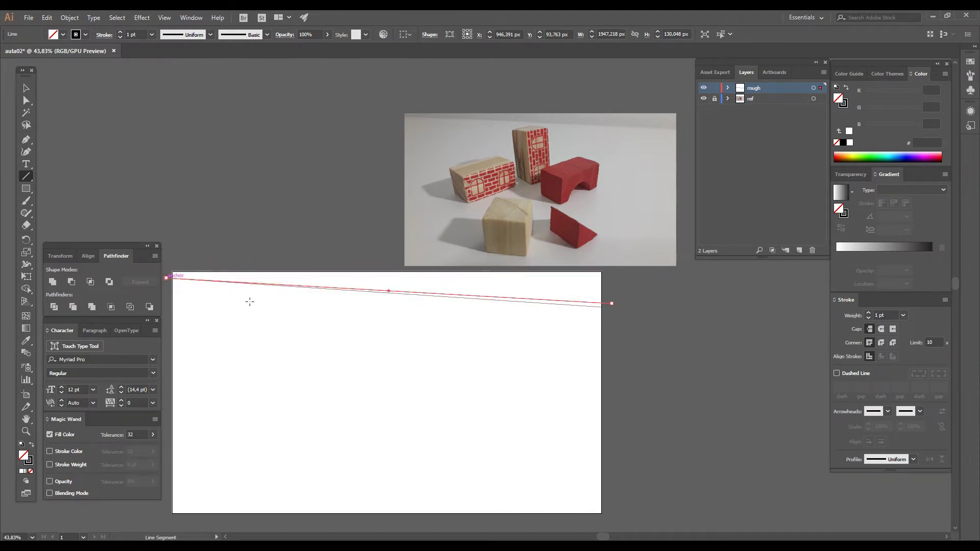
{"action": "left_click_drag", "start_coordinate": [611, 304], "coordinate": [163, 277]}
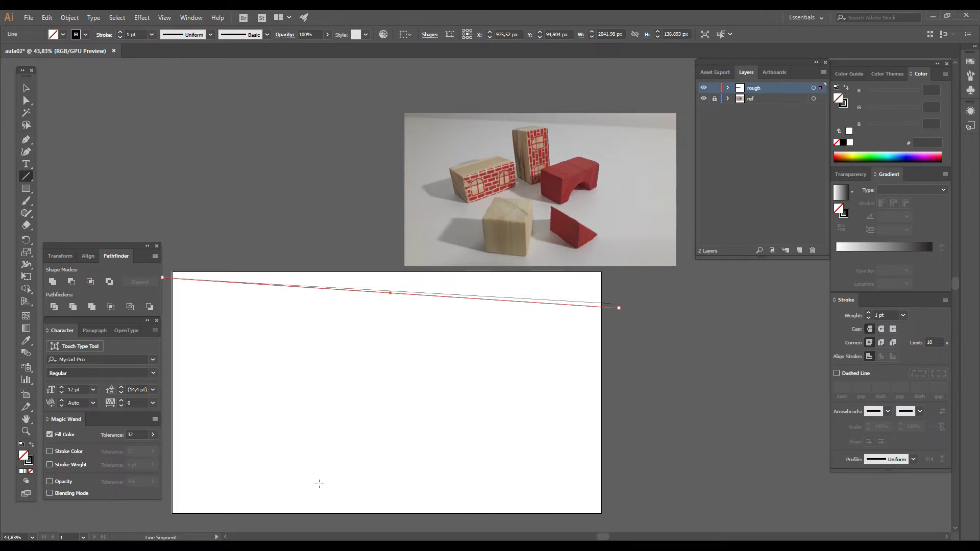
Sketch the wooden cube's front face and top face with line segments near the artboard's lower middle.
{"action": "left_click_drag", "start_coordinate": [313, 495], "coordinate": [302, 436]}
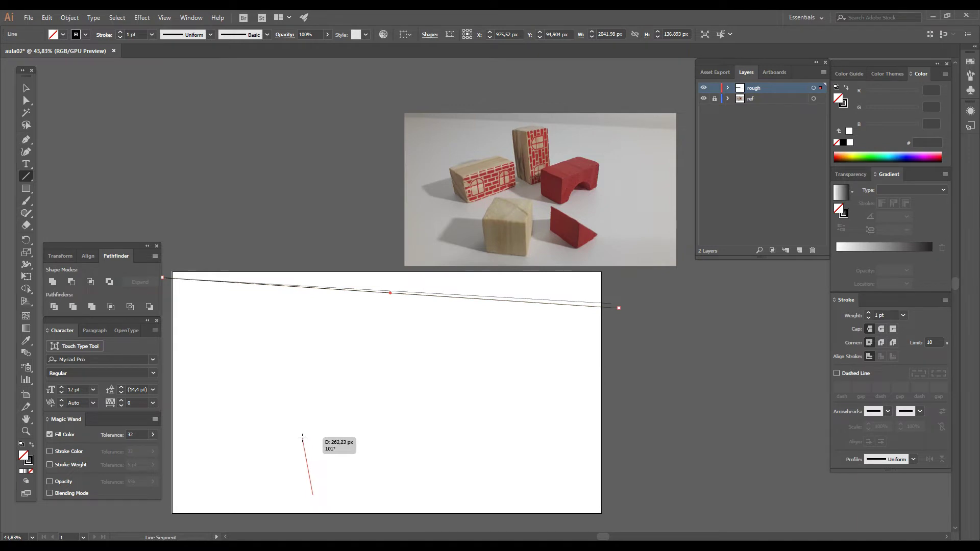
{"action": "left_click_drag", "start_coordinate": [379, 500], "coordinate": [377, 437]}
{"action": "mouse_move", "coordinate": [303, 435]}
{"action": "left_mouse_down"}
{"action": "mouse_move", "coordinate": [387, 396]}
{"action": "mouse_move", "coordinate": [379, 446]}
{"action": "left_mouse_up"}
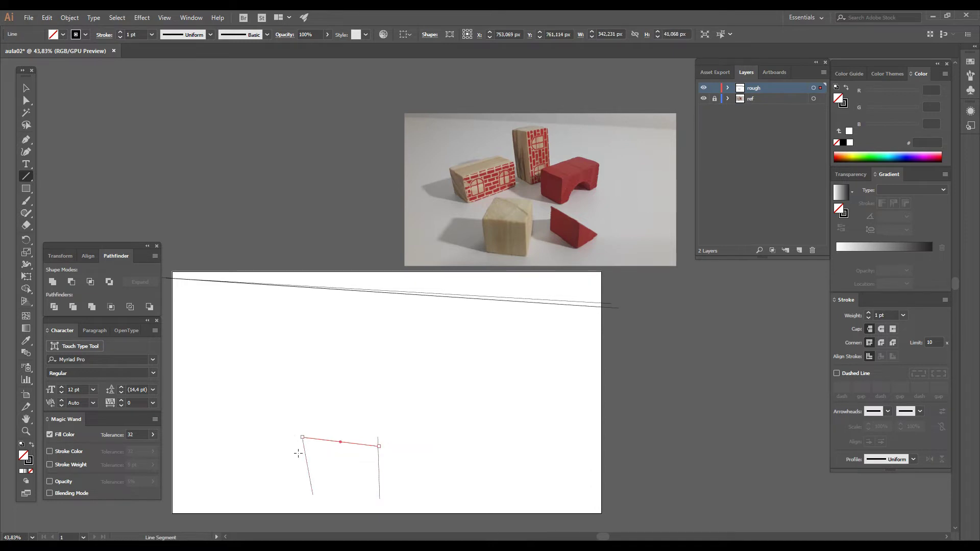
{"action": "left_click_drag", "start_coordinate": [313, 495], "coordinate": [384, 500]}
{"action": "mouse_move", "coordinate": [302, 429]}
{"action": "left_mouse_down"}
{"action": "mouse_move", "coordinate": [314, 499]}
{"action": "mouse_move", "coordinate": [379, 444]}
{"action": "mouse_move", "coordinate": [379, 506]}
{"action": "left_mouse_up"}
{"action": "left_click_drag", "start_coordinate": [296, 441], "coordinate": [337, 407]}
{"action": "left_click_drag", "start_coordinate": [328, 406], "coordinate": [390, 410]}
{"action": "left_click_drag", "start_coordinate": [392, 408], "coordinate": [376, 448]}
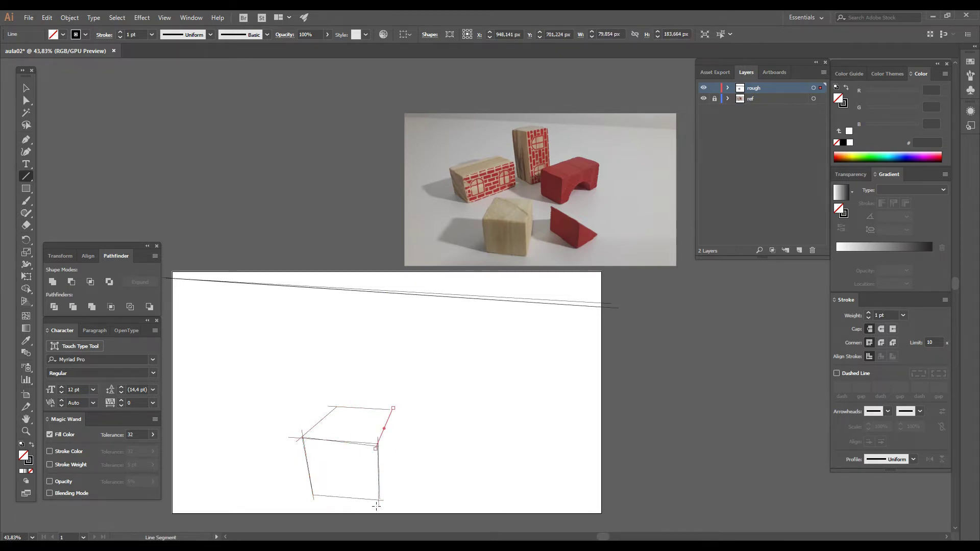
Sketch the cube's right side face and reinforce its back and bottom edges with overlapping line segments.
{"action": "left_click_drag", "start_coordinate": [377, 506], "coordinate": [394, 461]}
{"action": "left_click_drag", "start_coordinate": [390, 410], "coordinate": [393, 467]}
{"action": "left_click_drag", "start_coordinate": [374, 503], "coordinate": [393, 461]}
{"action": "left_click_drag", "start_coordinate": [392, 408], "coordinate": [371, 454]}
{"action": "left_click_drag", "start_coordinate": [328, 406], "coordinate": [396, 413]}
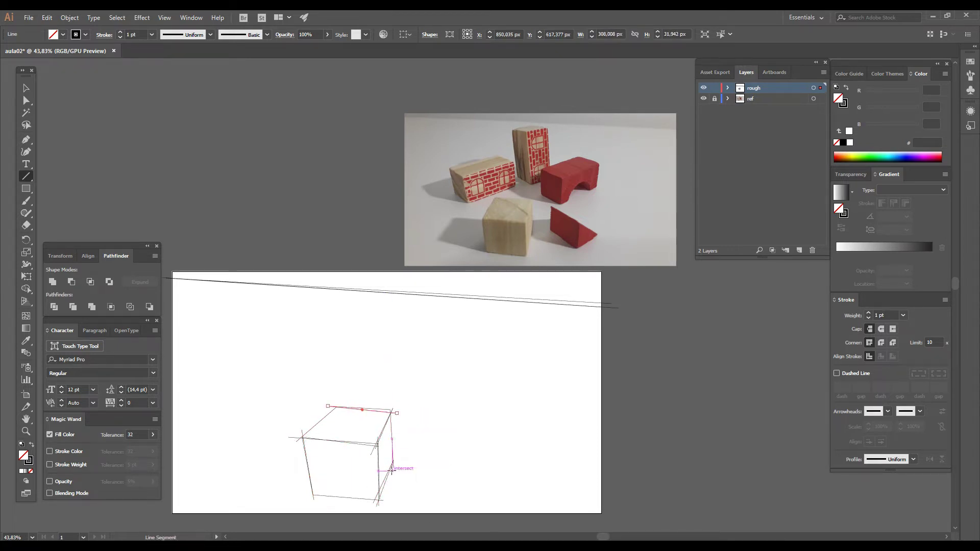
{"action": "left_click_drag", "start_coordinate": [393, 472], "coordinate": [390, 414]}
{"action": "left_click_drag", "start_coordinate": [308, 493], "coordinate": [380, 499]}
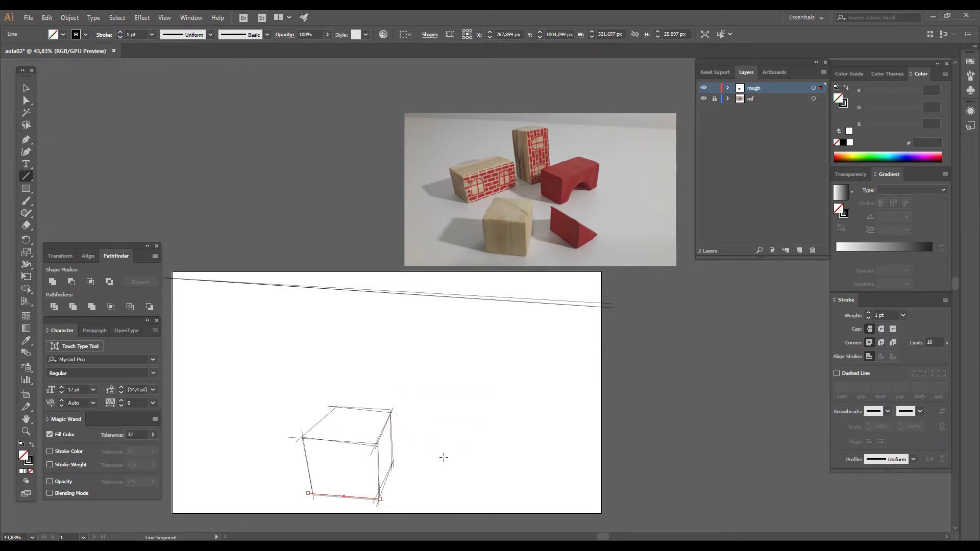
Sketch the triangular wedge block to the right of the cube with overlapping line segments, and deselect it.
{"action": "left_click_drag", "start_coordinate": [438, 460], "coordinate": [433, 416]}
{"action": "left_click_drag", "start_coordinate": [487, 476], "coordinate": [486, 439]}
{"action": "mouse_move", "coordinate": [428, 415]}
{"action": "left_mouse_down"}
{"action": "mouse_move", "coordinate": [487, 442]}
{"action": "mouse_move", "coordinate": [488, 483]}
{"action": "mouse_move", "coordinate": [490, 439]}
{"action": "left_mouse_up"}
{"action": "left_click_drag", "start_coordinate": [440, 459], "coordinate": [434, 416]}
{"action": "left_click_drag", "start_coordinate": [483, 437], "coordinate": [487, 487]}
{"action": "mouse_move", "coordinate": [433, 450]}
{"action": "left_mouse_down"}
{"action": "mouse_move", "coordinate": [490, 481]}
{"action": "mouse_move", "coordinate": [503, 472]}
{"action": "mouse_move", "coordinate": [483, 482]}
{"action": "left_mouse_up"}
{"action": "mouse_move", "coordinate": [474, 481]}
{"action": "left_mouse_down"}
{"action": "mouse_move", "coordinate": [525, 465]}
{"action": "mouse_move", "coordinate": [487, 443]}
{"action": "left_mouse_up"}
{"action": "left_click", "coordinate": [538, 449], "text": "ctrl"}
{"action": "left_click", "coordinate": [533, 473], "text": "ctrl"}
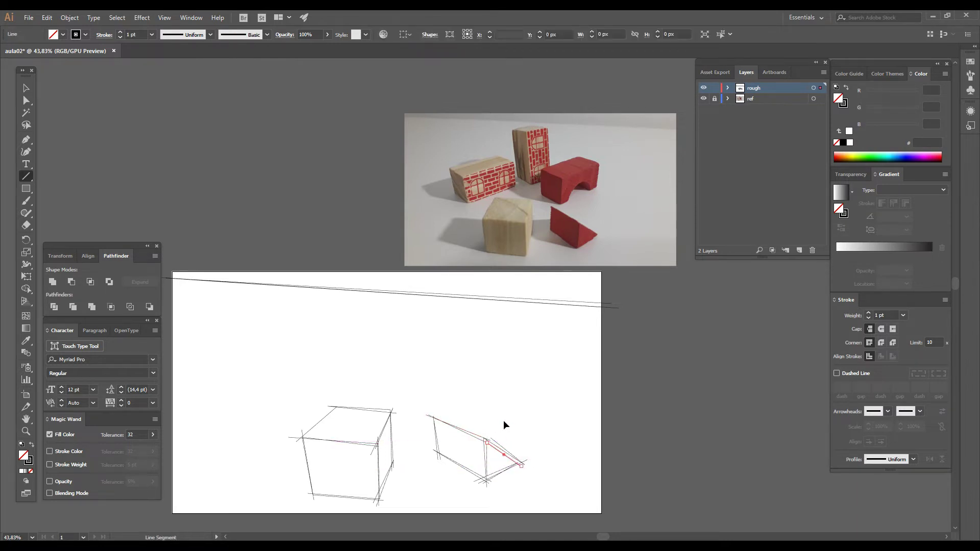
{"action": "left_click", "coordinate": [503, 421], "text": "ctrl"}
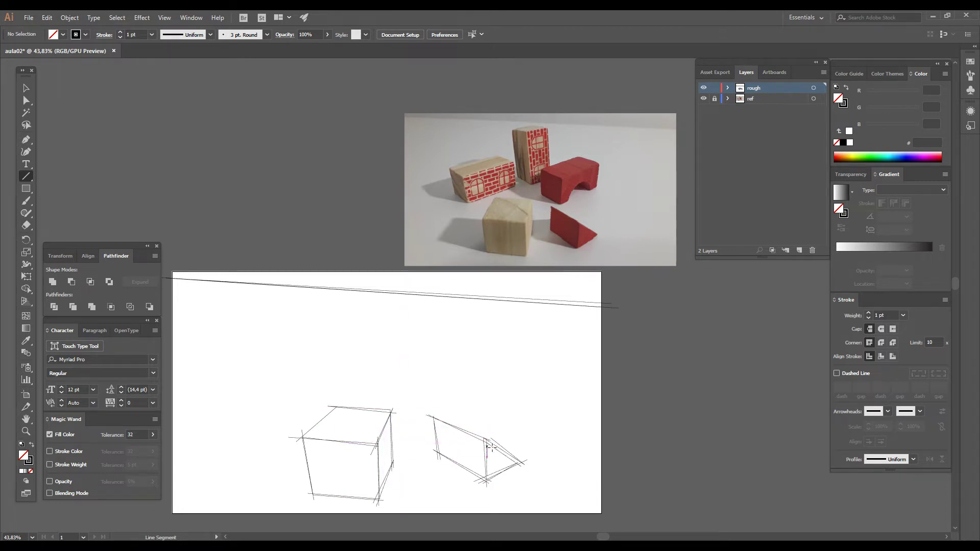
Nudge the anchor points at the wedge's upper-left corner to the right to shorten it by about 16 px.
{"action": "left_click", "coordinate": [28, 100]}
{"action": "left_click_drag", "start_coordinate": [414, 397], "coordinate": [454, 428]}
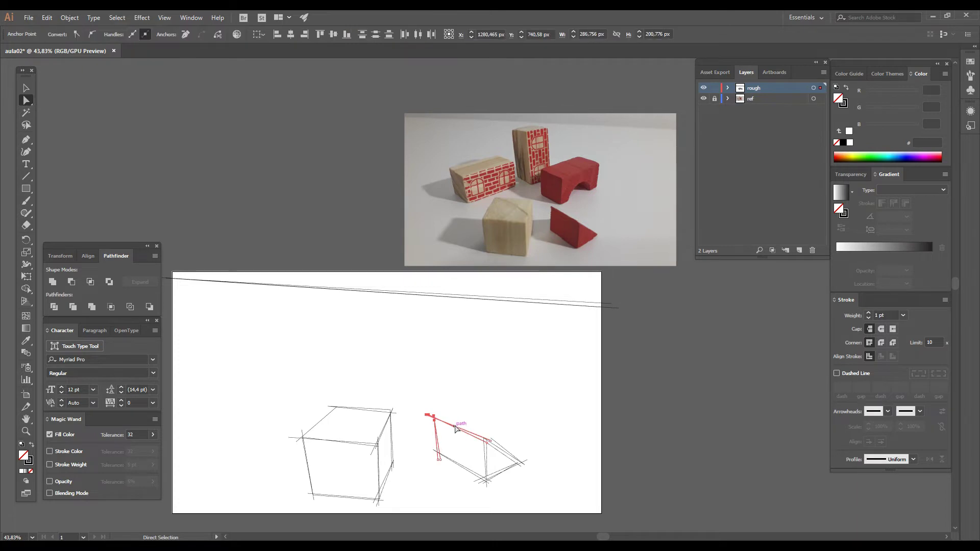
{"action": "key", "text": "Right"}
{"action": "key", "text": "Right"}
{"action": "key", "text": "Right"}
{"action": "key", "text": "Right"}
{"action": "key", "text": "Right"}
{"action": "key", "text": "Right"}
{"action": "key", "text": "Right"}
{"action": "left_click_drag", "start_coordinate": [414, 384], "coordinate": [461, 433]}
{"action": "key", "text": "Right"}
{"action": "key", "text": "Right"}
{"action": "key", "text": "Right"}
{"action": "key", "text": "Right"}
{"action": "key", "text": "Right"}
{"action": "key", "text": "Right"}
{"action": "key", "text": "Right"}
{"action": "key", "text": "Right"}
{"action": "key", "text": "Right"}
Move the whole wedge sketch about 50 px left, closer to the cube, and deselect it.
{"action": "left_click", "coordinate": [25, 89]}
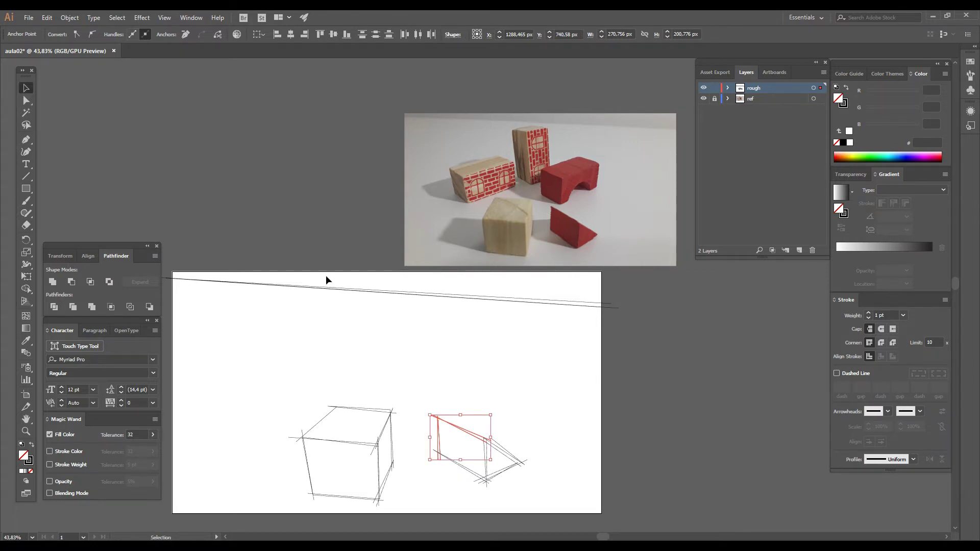
{"action": "left_click_drag", "start_coordinate": [424, 387], "coordinate": [570, 498]}
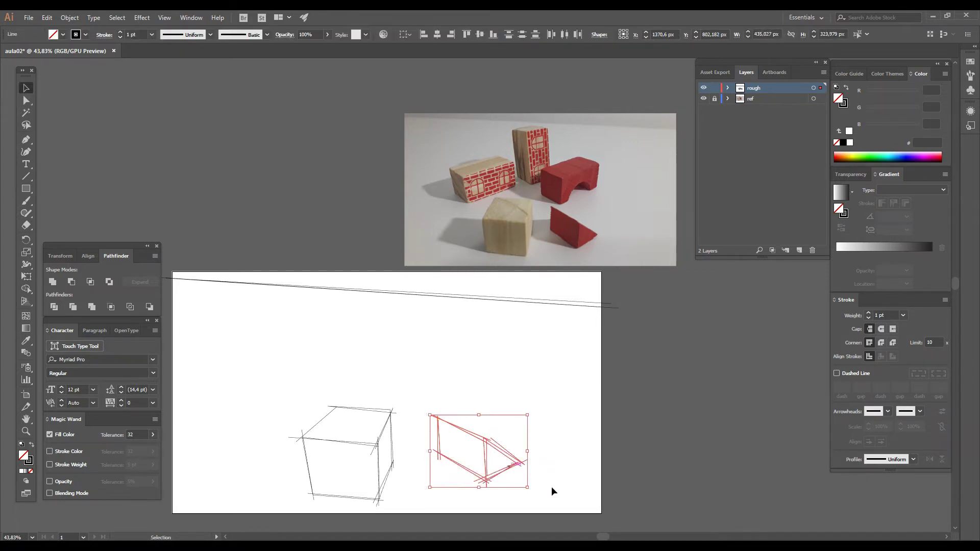
{"action": "key", "text": "Left"}
{"action": "key", "text": "Left"}
{"action": "key", "text": "Left"}
{"action": "key", "text": "Left"}
{"action": "key", "text": "Left"}
{"action": "key", "text": "Left"}
{"action": "key", "text": "Left"}
{"action": "key", "text": "Left"}
{"action": "key", "text": "Left"}
{"action": "key", "text": "Left"}
{"action": "key", "text": "Left"}
{"action": "key", "text": "Left"}
{"action": "key", "text": "Left"}
{"action": "key", "text": "Left"}
{"action": "key", "text": "Left"}
{"action": "key", "text": "Left"}
{"action": "key", "text": "Left"}
{"action": "key", "text": "Left"}
{"action": "key", "text": "Left"}
{"action": "key", "text": "Left"}
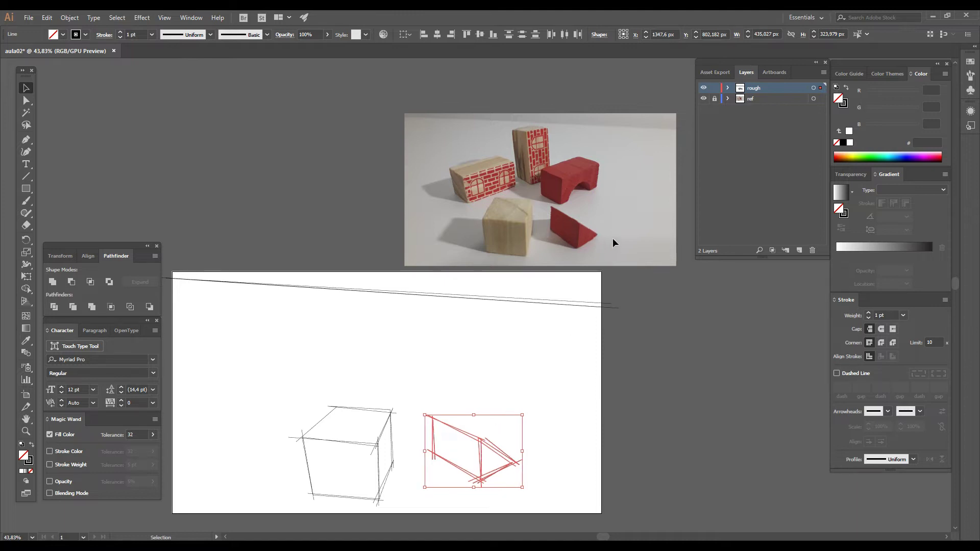
{"action": "key", "text": "Left"}
{"action": "key", "text": "Left"}
{"action": "key", "text": "Left"}
{"action": "key", "text": "Left"}
{"action": "key", "text": "Left"}
{"action": "key", "text": "Left"}
{"action": "key", "text": "Left"}
{"action": "key", "text": "Left"}
{"action": "key", "text": "Left"}
{"action": "key", "text": "Left"}
{"action": "key", "text": "Left"}
{"action": "key", "text": "Left"}
{"action": "key", "text": "Left"}
{"action": "key", "text": "Left"}
{"action": "key", "text": "Left"}
{"action": "key", "text": "Left"}
{"action": "key", "text": "Left"}
{"action": "key", "text": "Left"}
{"action": "key", "text": "Left"}
{"action": "key", "text": "Left"}
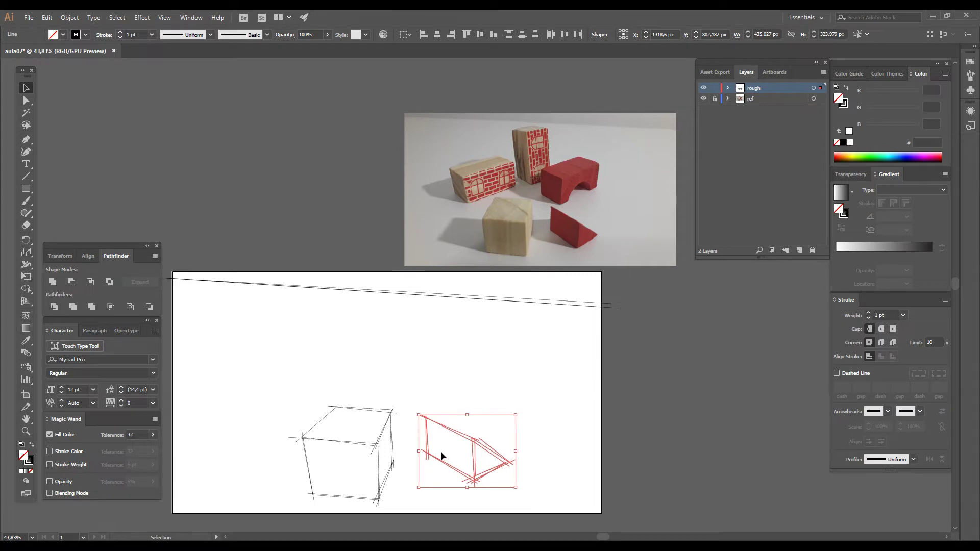
{"action": "key", "text": "Right"}
{"action": "left_click", "coordinate": [541, 419]}
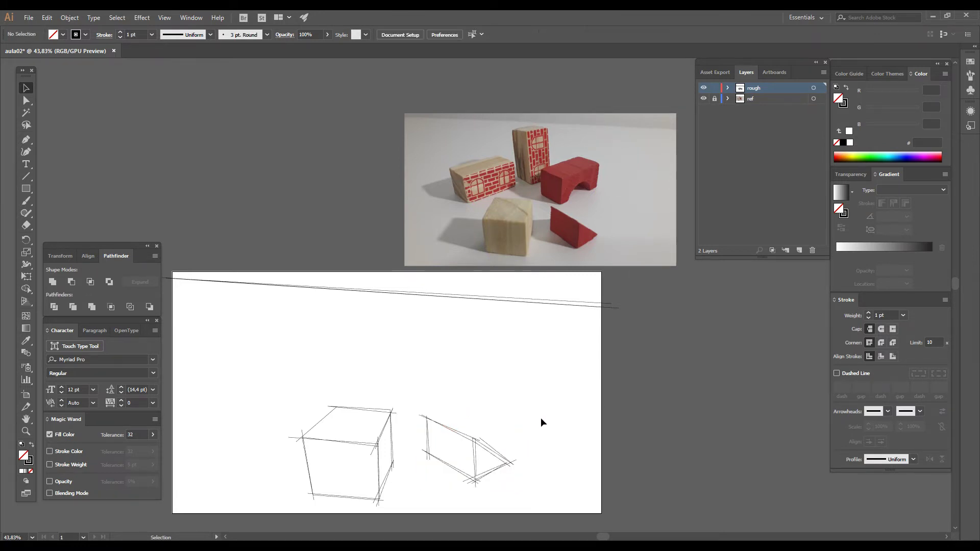
Sketch the left end face of the long brick-patterned block in the artboard's upper-left area with line segments.
{"action": "left_click", "coordinate": [31, 175]}
{"action": "left_click_drag", "start_coordinate": [268, 382], "coordinate": [261, 341]}
{"action": "mouse_move", "coordinate": [247, 366]}
{"action": "left_mouse_down"}
{"action": "mouse_move", "coordinate": [271, 388]}
{"action": "mouse_move", "coordinate": [235, 362]}
{"action": "left_mouse_up"}
{"action": "left_click_drag", "start_coordinate": [247, 383], "coordinate": [235, 327]}
{"action": "left_click_drag", "start_coordinate": [265, 342], "coordinate": [239, 325]}
{"action": "left_click_drag", "start_coordinate": [262, 342], "coordinate": [269, 384]}
{"action": "left_click_drag", "start_coordinate": [236, 323], "coordinate": [245, 374]}
{"action": "left_click_drag", "start_coordinate": [234, 362], "coordinate": [274, 383]}
{"action": "left_click_drag", "start_coordinate": [230, 328], "coordinate": [268, 344]}
Sketch the long block's front side, top face and right end edges with line segments.
{"action": "left_click_drag", "start_coordinate": [265, 384], "coordinate": [362, 355]}
{"action": "left_click_drag", "start_coordinate": [254, 344], "coordinate": [348, 322]}
{"action": "left_click_drag", "start_coordinate": [349, 319], "coordinate": [353, 365]}
{"action": "left_click_drag", "start_coordinate": [230, 335], "coordinate": [322, 312]}
{"action": "left_click_drag", "start_coordinate": [227, 333], "coordinate": [351, 324]}
{"action": "left_click_drag", "start_coordinate": [345, 322], "coordinate": [348, 369]}
{"action": "mouse_move", "coordinate": [322, 310]}
{"action": "left_mouse_down"}
{"action": "mouse_move", "coordinate": [355, 326]}
{"action": "mouse_move", "coordinate": [353, 361]}
{"action": "left_mouse_up"}
Move the long block sketch down and right toward the cube and enlarge it to about 647 by 395 px.
{"action": "left_click", "coordinate": [26, 88]}
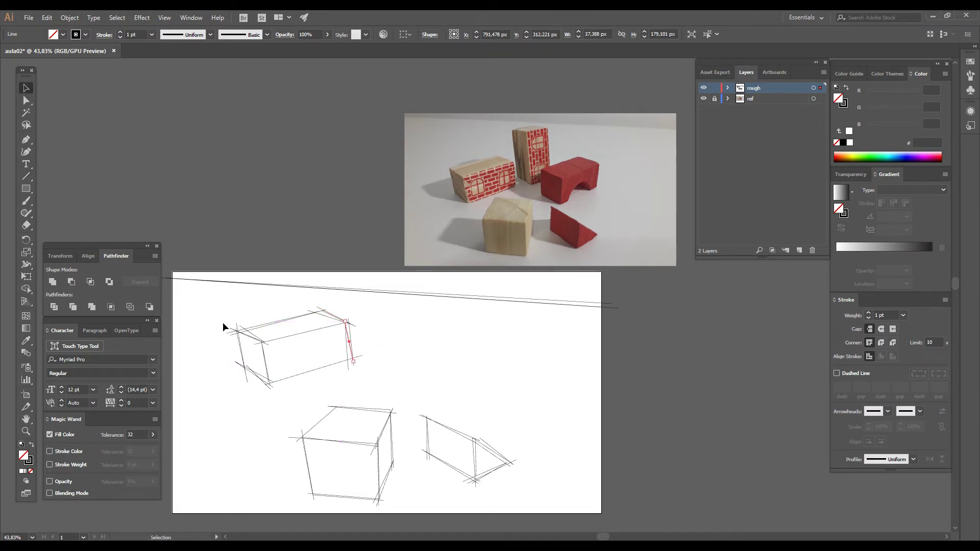
{"action": "left_click_drag", "start_coordinate": [274, 340], "coordinate": [372, 385]}
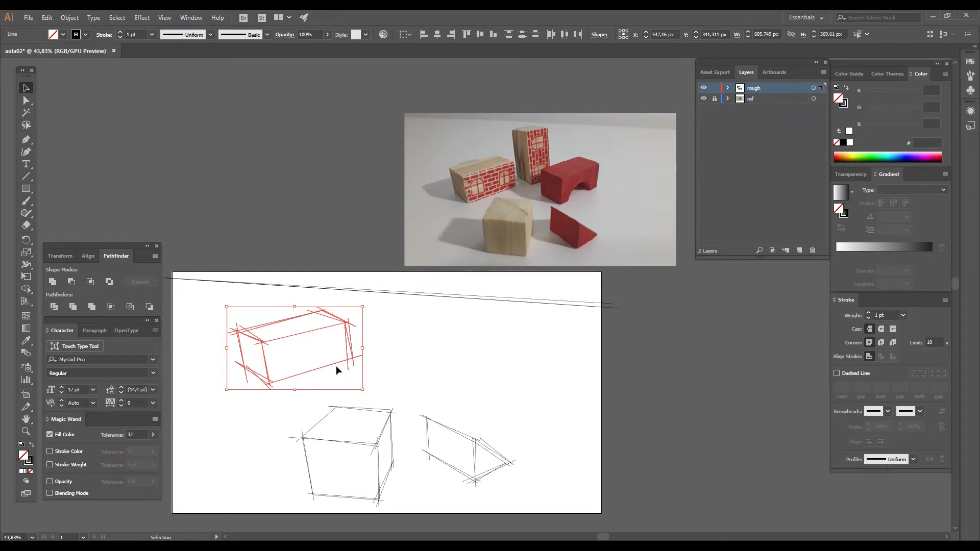
{"action": "left_click_drag", "start_coordinate": [335, 363], "coordinate": [347, 394]}
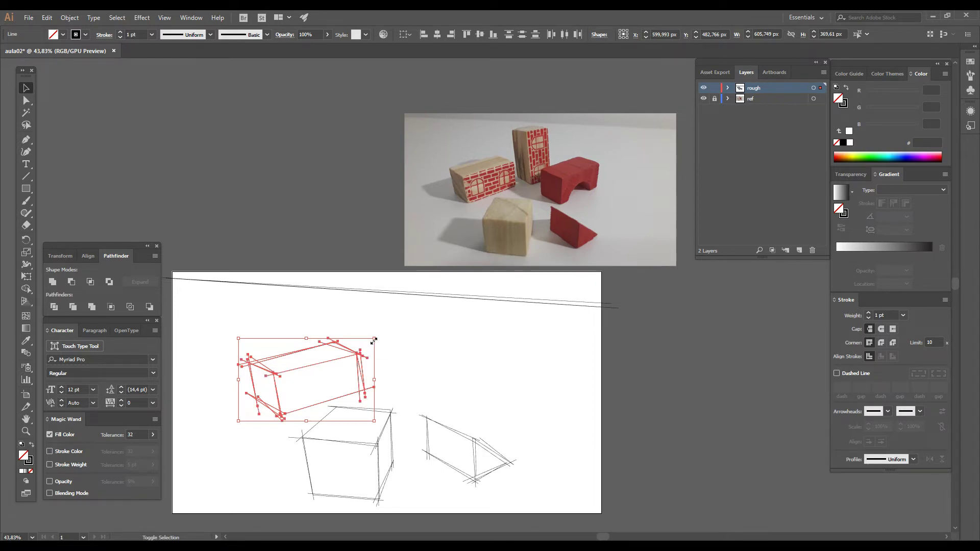
{"action": "left_click_drag", "start_coordinate": [374, 339], "coordinate": [383, 334]}
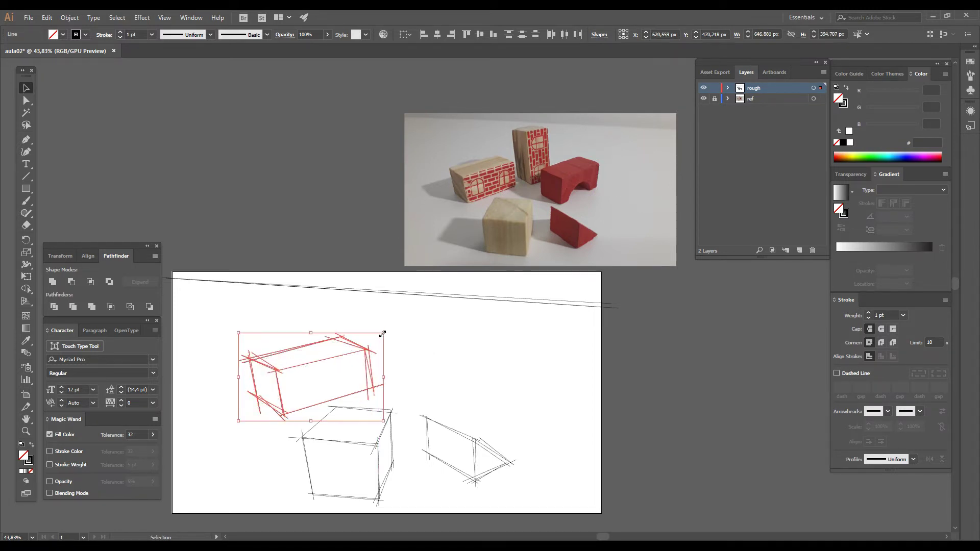
Erase the overshooting line ends around the corners of the long block sketch.
{"action": "left_click", "coordinate": [29, 226]}
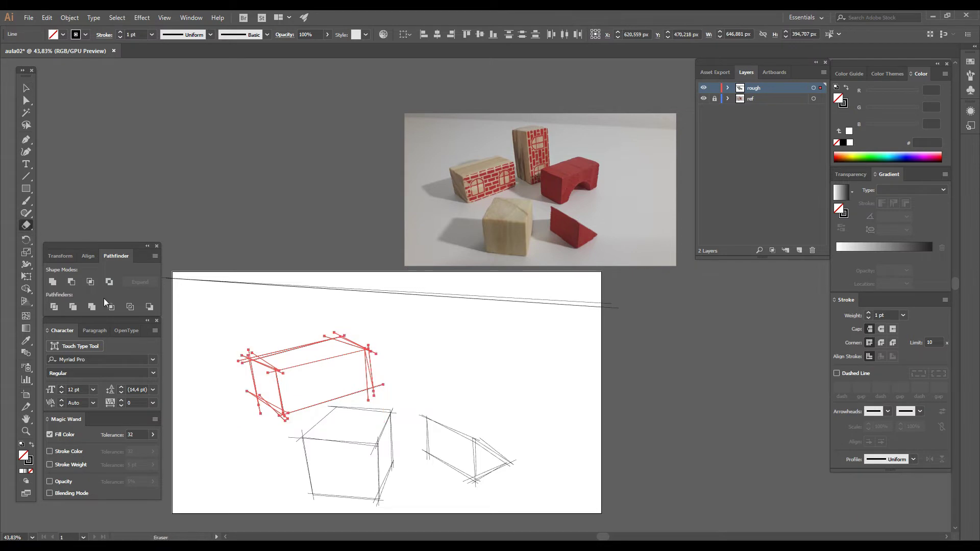
{"action": "mouse_move", "coordinate": [248, 368]}
{"action": "left_mouse_down"}
{"action": "mouse_move", "coordinate": [245, 344]}
{"action": "mouse_move", "coordinate": [235, 350]}
{"action": "mouse_move", "coordinate": [248, 347]}
{"action": "left_mouse_up"}
{"action": "mouse_move", "coordinate": [239, 389]}
{"action": "left_mouse_down"}
{"action": "mouse_move", "coordinate": [254, 414]}
{"action": "mouse_move", "coordinate": [257, 403]}
{"action": "left_mouse_up"}
{"action": "mouse_move", "coordinate": [385, 382]}
{"action": "left_mouse_down"}
{"action": "mouse_move", "coordinate": [360, 405]}
{"action": "mouse_move", "coordinate": [387, 387]}
{"action": "left_mouse_up"}
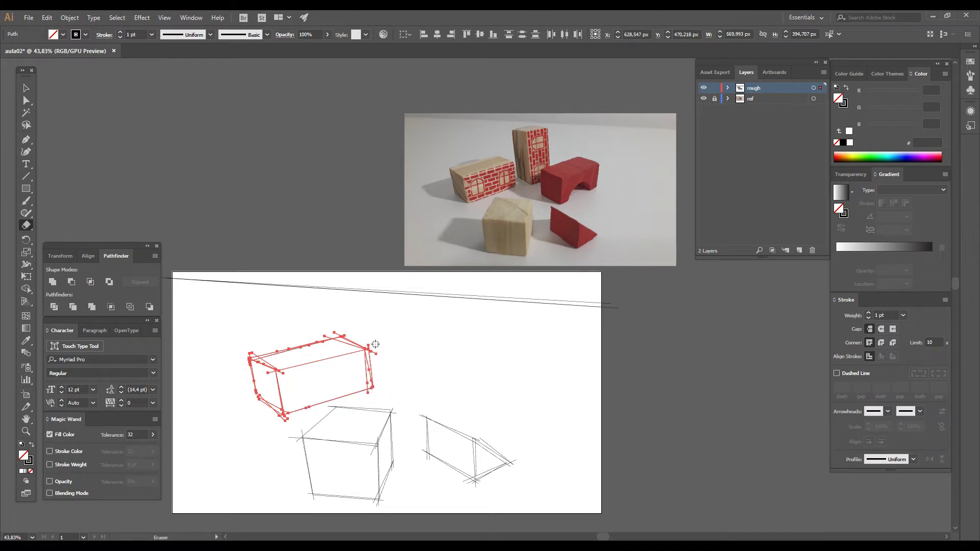
{"action": "left_click_drag", "start_coordinate": [377, 342], "coordinate": [378, 344]}
{"action": "mouse_move", "coordinate": [323, 331]}
{"action": "left_mouse_down"}
{"action": "mouse_move", "coordinate": [336, 328]}
{"action": "mouse_move", "coordinate": [324, 337]}
{"action": "left_mouse_up"}
{"action": "mouse_move", "coordinate": [379, 424]}
{"action": "left_mouse_down"}
{"action": "mouse_move", "coordinate": [412, 412]}
{"action": "mouse_move", "coordinate": [369, 425]}
{"action": "left_mouse_up"}
Deselect the long block and sketch the tall upright block to its right with line segments.
{"action": "left_click", "coordinate": [28, 177]}
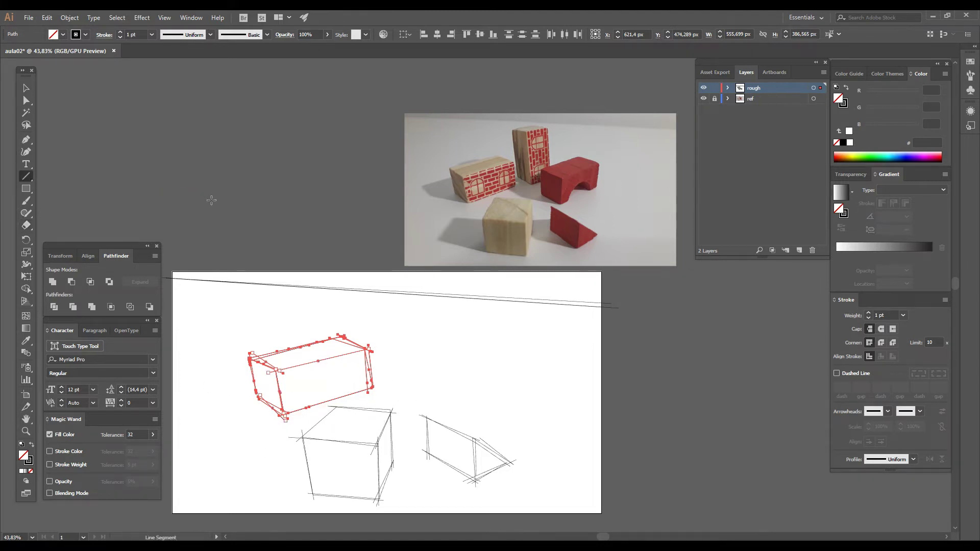
{"action": "key", "text": "ctrl+shift+a"}
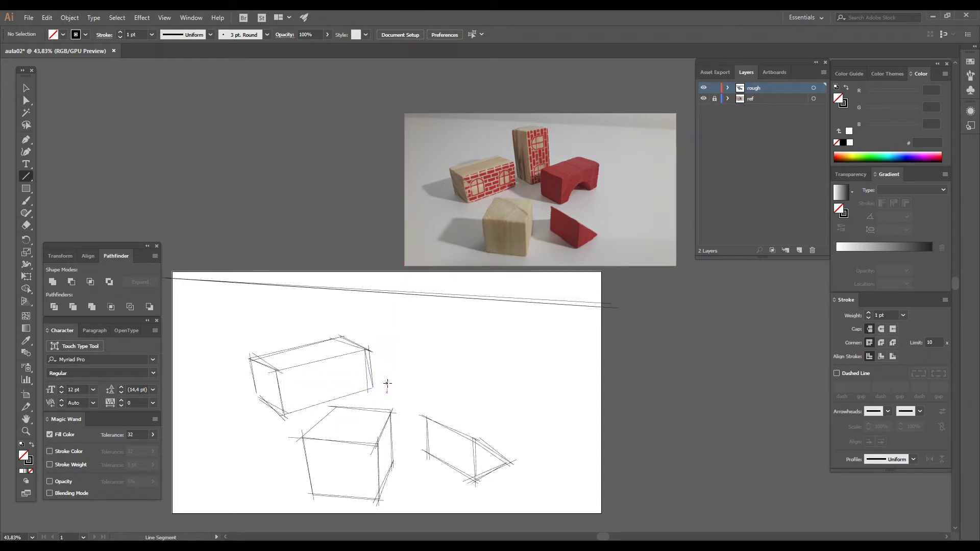
{"action": "left_click_drag", "start_coordinate": [371, 415], "coordinate": [376, 302]}
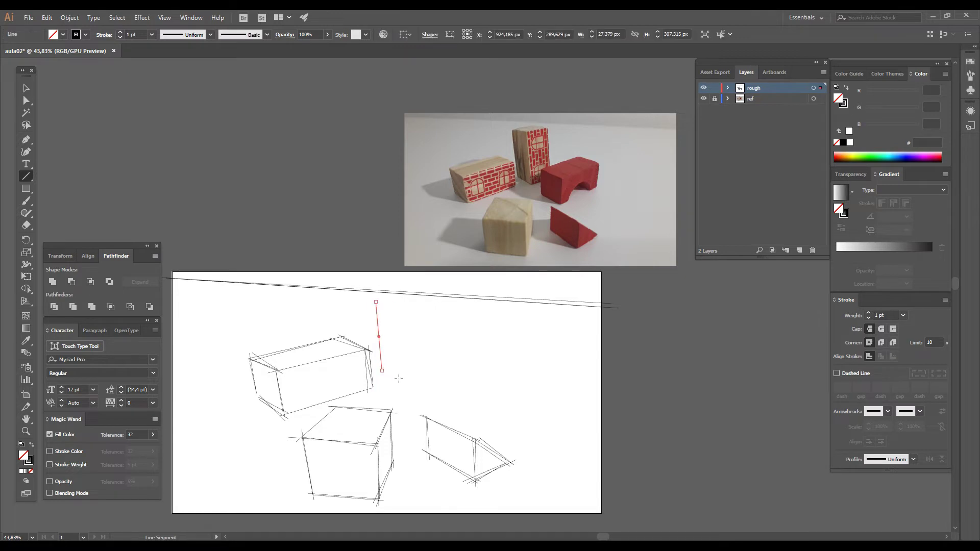
{"action": "left_click_drag", "start_coordinate": [408, 391], "coordinate": [402, 311]}
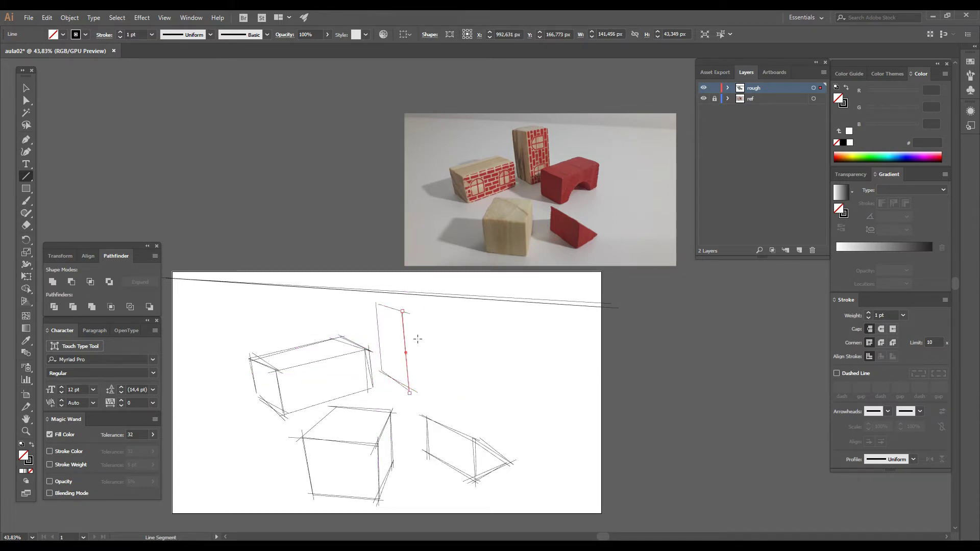
{"action": "left_click_drag", "start_coordinate": [413, 399], "coordinate": [406, 309]}
{"action": "left_click_drag", "start_coordinate": [445, 378], "coordinate": [406, 393]}
{"action": "left_click_drag", "start_coordinate": [410, 392], "coordinate": [453, 379]}
{"action": "mouse_move", "coordinate": [398, 313]}
{"action": "left_mouse_down"}
{"action": "mouse_move", "coordinate": [449, 303]}
{"action": "mouse_move", "coordinate": [448, 393]}
{"action": "mouse_move", "coordinate": [449, 300]}
{"action": "mouse_move", "coordinate": [412, 296]}
{"action": "mouse_move", "coordinate": [380, 374]}
{"action": "left_mouse_up"}
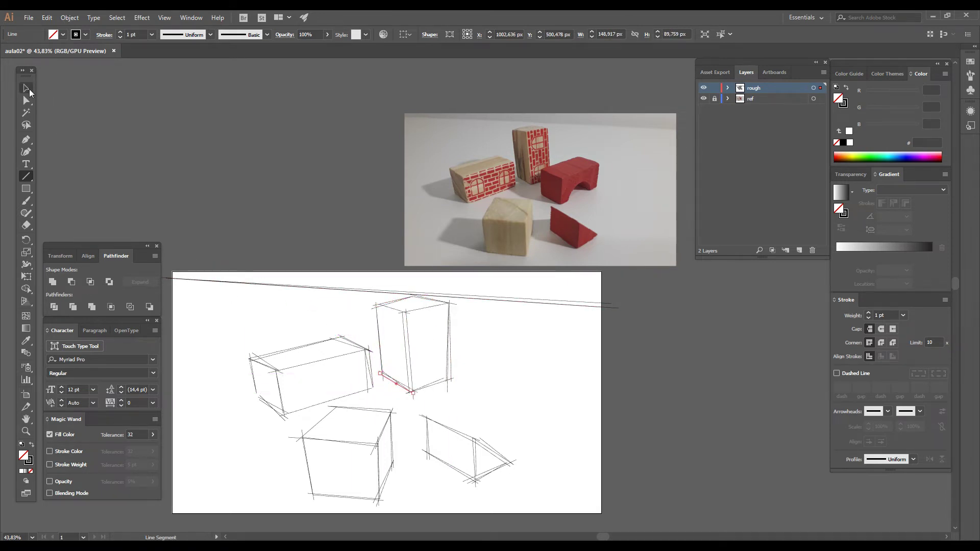
Select only the tall block's lines, narrow the sketch slightly, and scale it to about 374 by 493 px.
{"action": "left_click", "coordinate": [29, 92]}
{"action": "left_click_drag", "start_coordinate": [470, 381], "coordinate": [370, 302]}
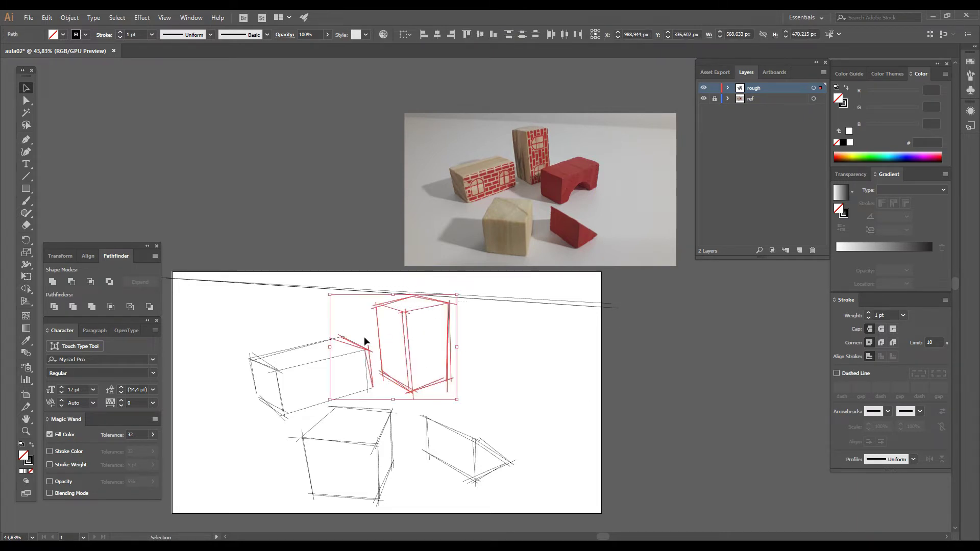
{"action": "left_click_drag", "start_coordinate": [479, 385], "coordinate": [377, 301]}
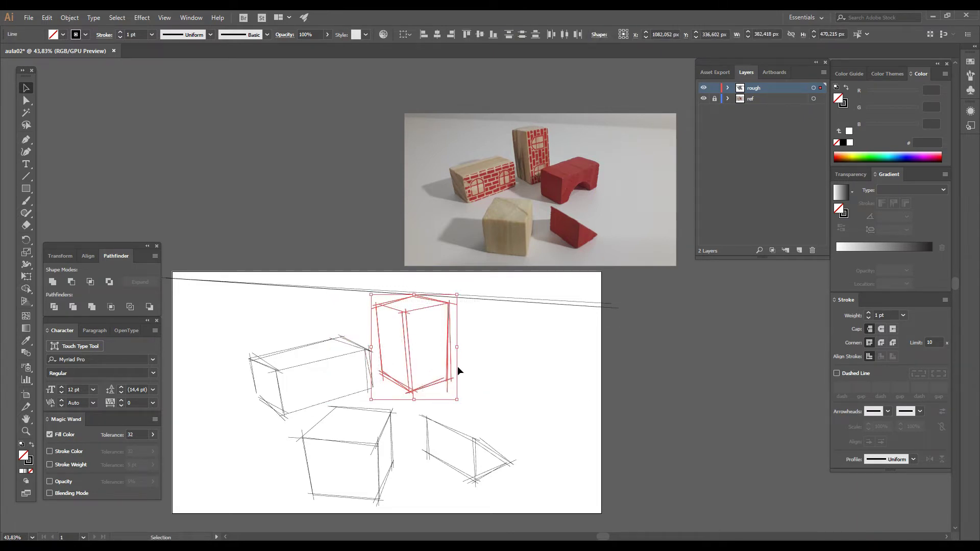
{"action": "mouse_move", "coordinate": [457, 348]}
{"action": "left_mouse_down"}
{"action": "mouse_move", "coordinate": [427, 343]}
{"action": "mouse_move", "coordinate": [452, 344]}
{"action": "left_mouse_up"}
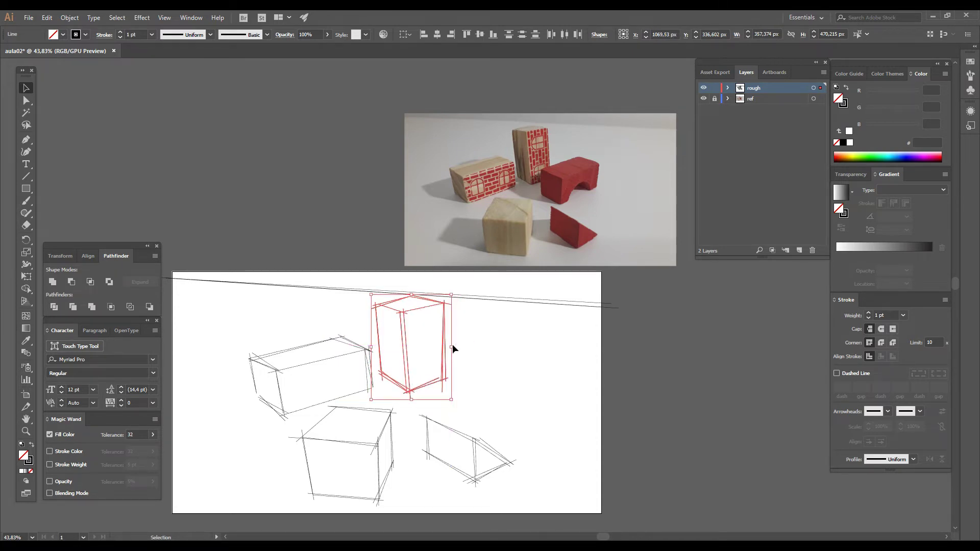
{"action": "left_click_drag", "start_coordinate": [370, 294], "coordinate": [368, 289]}
Select the two table-edge lines and move them up 24 px.
{"action": "left_click_drag", "start_coordinate": [507, 286], "coordinate": [483, 319]}
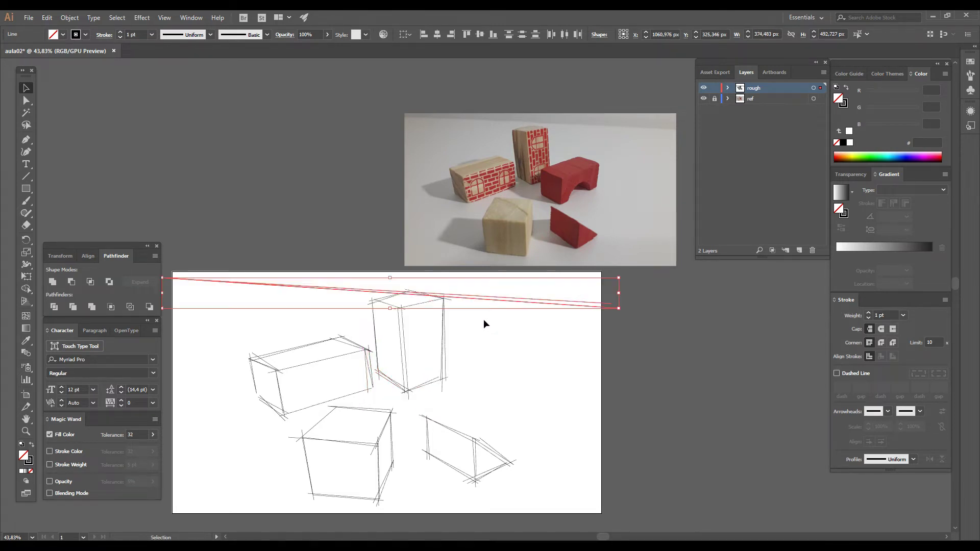
{"action": "key", "text": "Up"}
{"action": "key", "text": "Up"}
{"action": "key", "text": "Up"}
{"action": "key", "text": "Up"}
{"action": "key", "text": "Up"}
{"action": "key", "text": "Up"}
{"action": "key", "text": "Up"}
{"action": "key", "text": "Up"}
{"action": "key", "text": "Up"}
{"action": "key", "text": "Up"}
{"action": "key", "text": "Up"}
{"action": "key", "text": "Up"}
{"action": "key", "text": "Up"}
{"action": "key", "text": "Up"}
{"action": "key", "text": "Up"}
{"action": "key", "text": "Up"}
{"action": "key", "text": "Up"}
{"action": "key", "text": "Up"}
{"action": "key", "text": "Up"}
{"action": "key", "text": "Up"}
{"action": "key", "text": "Up"}
{"action": "key", "text": "Up"}
{"action": "key", "text": "Up"}
{"action": "key", "text": "Up"}
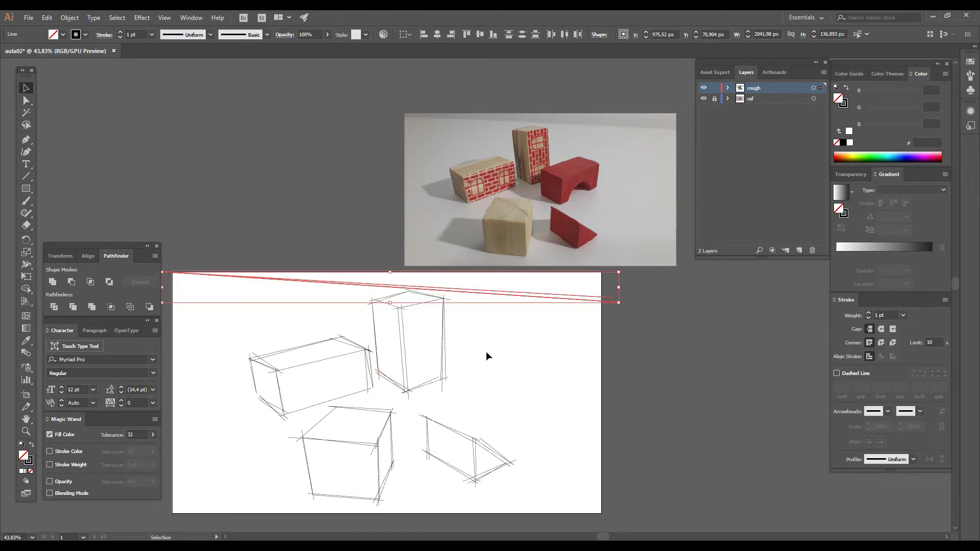
Deselect the table-edge lines and sketch the narrow end face of the arch block with line segments, to the right below the tall block.
{"action": "left_click", "coordinate": [479, 363]}
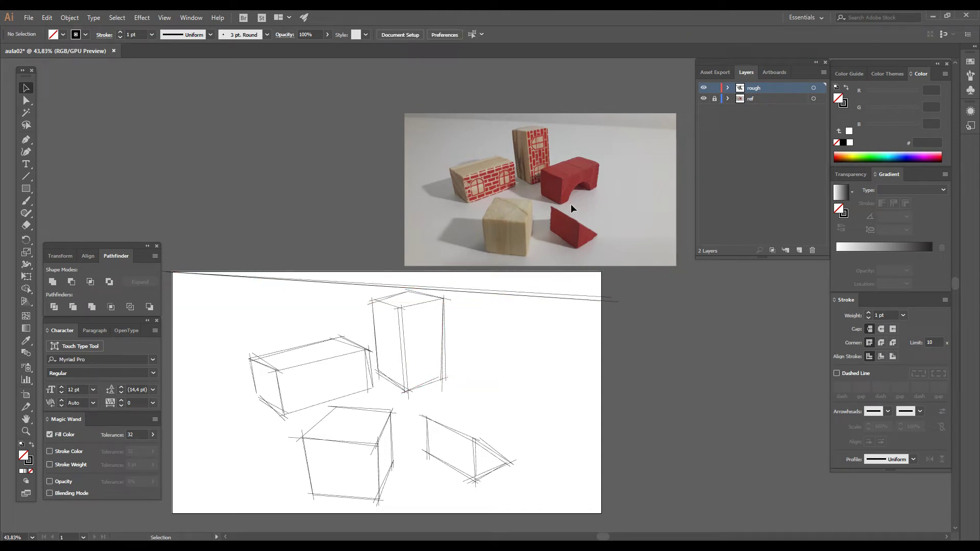
{"action": "left_click", "coordinate": [26, 175]}
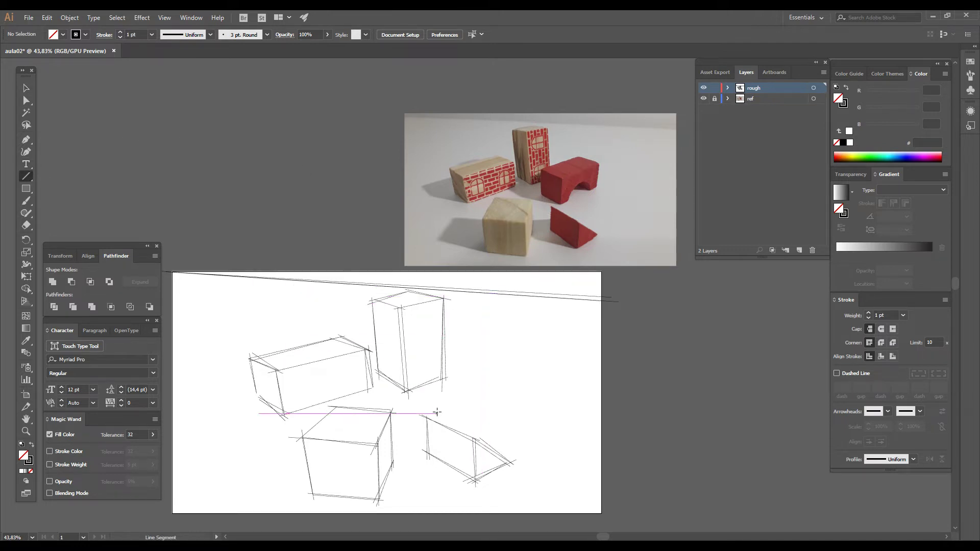
{"action": "left_click_drag", "start_coordinate": [432, 404], "coordinate": [462, 418]}
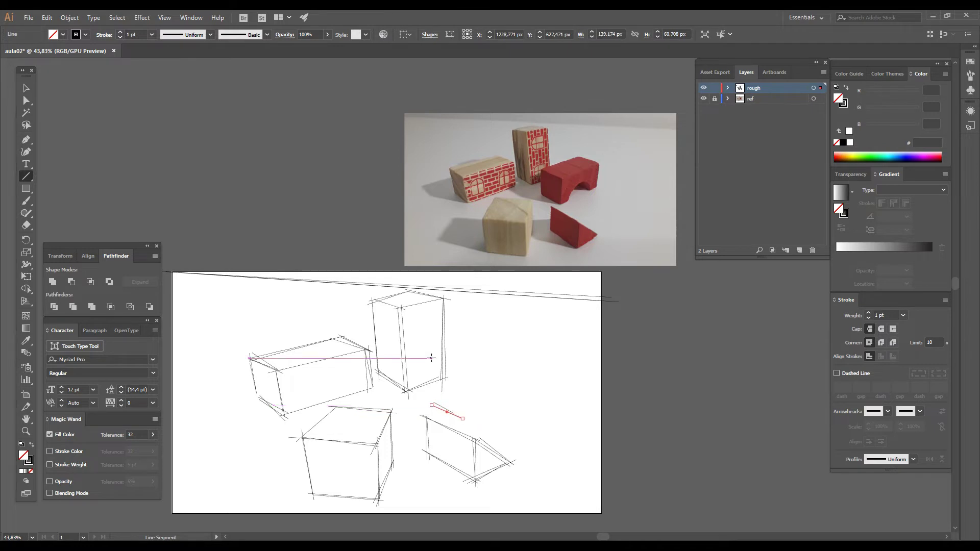
{"action": "mouse_move", "coordinate": [427, 361]}
{"action": "left_mouse_down"}
{"action": "mouse_move", "coordinate": [433, 403]}
{"action": "mouse_move", "coordinate": [461, 372]}
{"action": "left_mouse_up"}
{"action": "mouse_move", "coordinate": [467, 426]}
{"action": "left_mouse_down"}
{"action": "mouse_move", "coordinate": [462, 371]}
{"action": "mouse_move", "coordinate": [431, 406]}
{"action": "left_mouse_up"}
{"action": "left_click_drag", "start_coordinate": [431, 404], "coordinate": [464, 422]}
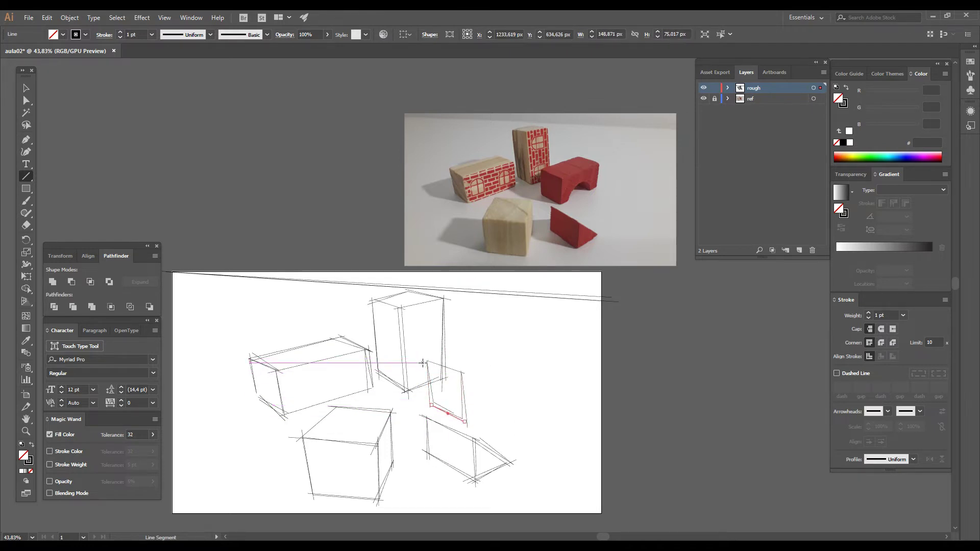
{"action": "left_click_drag", "start_coordinate": [425, 363], "coordinate": [464, 372]}
{"action": "left_click_drag", "start_coordinate": [465, 373], "coordinate": [465, 426]}
Sketch the arch block's top face and long side face with line segments, doubling the lower and far vertical edges.
{"action": "left_click_drag", "start_coordinate": [427, 362], "coordinate": [501, 335]}
{"action": "left_click_drag", "start_coordinate": [461, 380], "coordinate": [517, 346]}
{"action": "left_click_drag", "start_coordinate": [459, 371], "coordinate": [529, 344]}
{"action": "left_click_drag", "start_coordinate": [493, 335], "coordinate": [529, 343]}
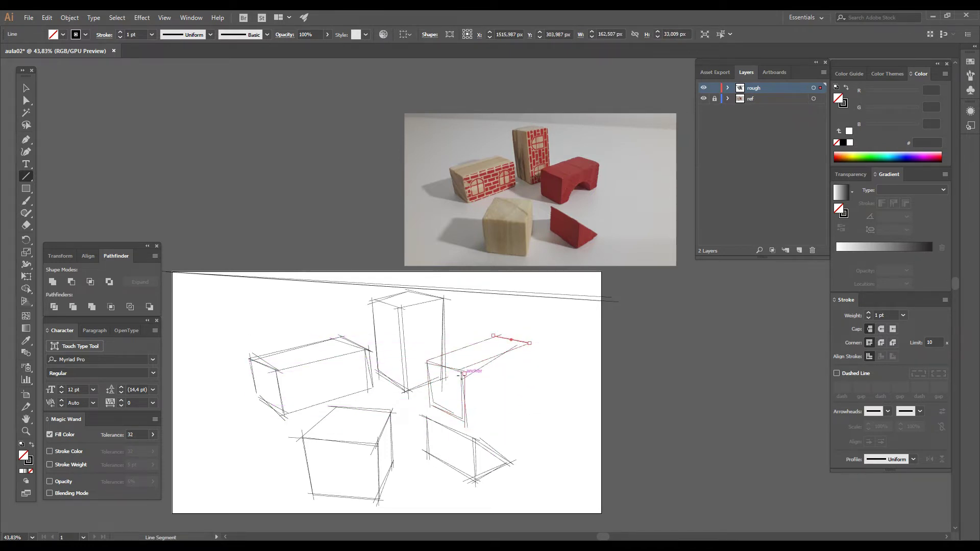
{"action": "mouse_move", "coordinate": [465, 422]}
{"action": "left_mouse_down"}
{"action": "mouse_move", "coordinate": [566, 376]}
{"action": "mouse_move", "coordinate": [536, 378]}
{"action": "left_mouse_up"}
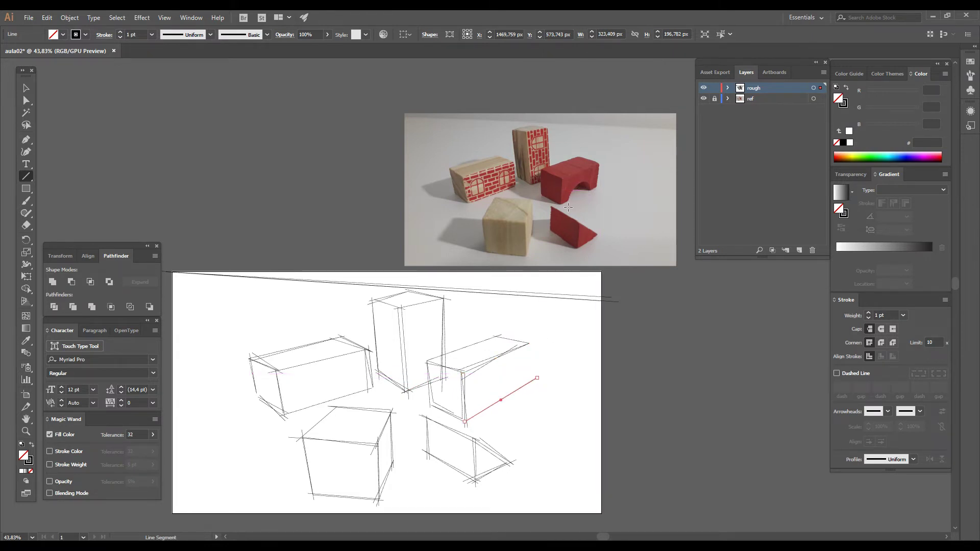
{"action": "mouse_move", "coordinate": [529, 344]}
{"action": "left_mouse_down"}
{"action": "mouse_move", "coordinate": [541, 278]}
{"action": "mouse_move", "coordinate": [525, 386]}
{"action": "left_mouse_up"}
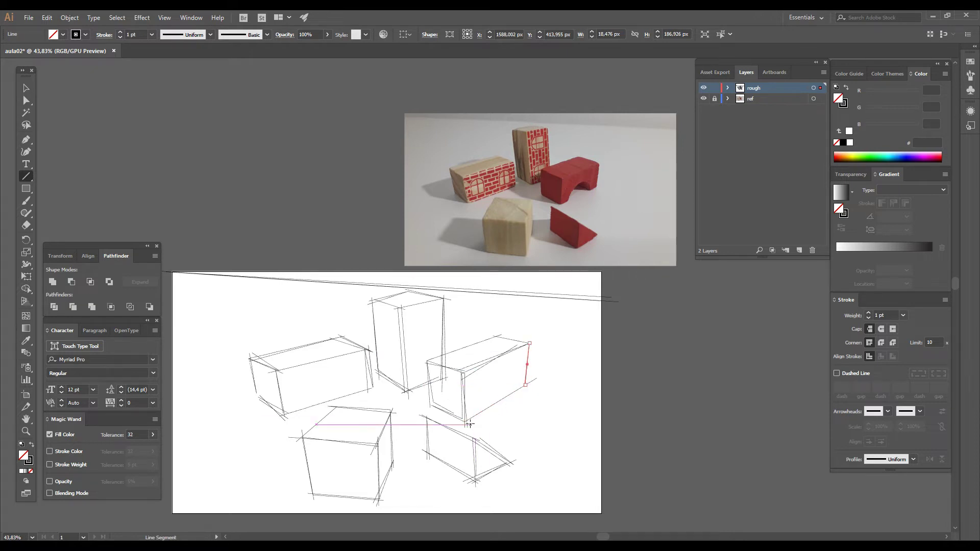
{"action": "left_click_drag", "start_coordinate": [464, 421], "coordinate": [526, 381]}
{"action": "mouse_move", "coordinate": [530, 339]}
{"action": "left_mouse_down"}
{"action": "mouse_move", "coordinate": [529, 385]}
{"action": "mouse_move", "coordinate": [530, 340]}
{"action": "left_mouse_up"}
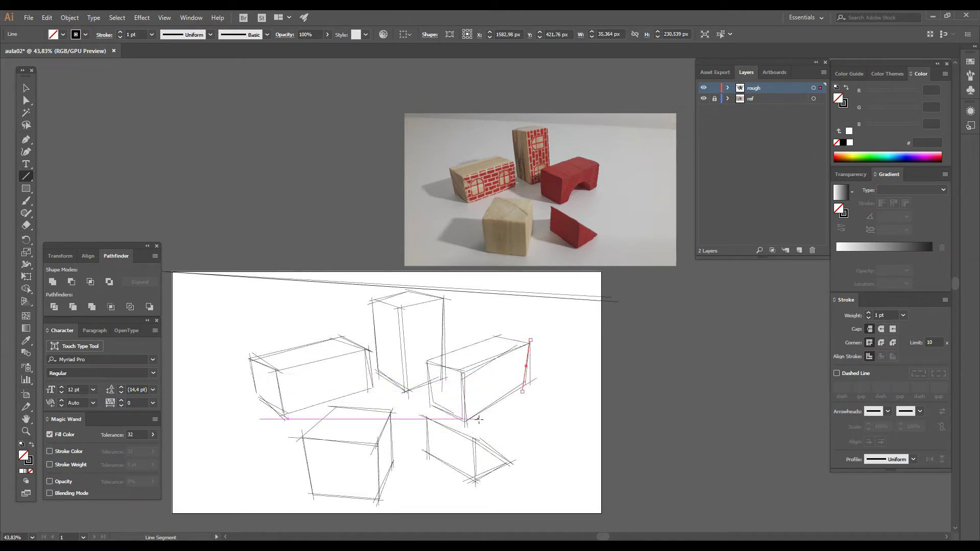
Sketch the arch opening in the block's long side with four short line segments.
{"action": "mouse_move", "coordinate": [479, 418]}
{"action": "left_mouse_down"}
{"action": "mouse_move", "coordinate": [489, 381]}
{"action": "mouse_move", "coordinate": [501, 370]}
{"action": "mouse_move", "coordinate": [516, 377]}
{"action": "mouse_move", "coordinate": [480, 385]}
{"action": "left_mouse_up"}
{"action": "left_click_drag", "start_coordinate": [473, 400], "coordinate": [505, 368]}
{"action": "mouse_move", "coordinate": [498, 373]}
{"action": "left_mouse_down"}
{"action": "mouse_move", "coordinate": [517, 374]}
{"action": "mouse_move", "coordinate": [521, 392]}
{"action": "mouse_move", "coordinate": [503, 383]}
{"action": "mouse_move", "coordinate": [517, 384]}
{"action": "left_mouse_up"}
{"action": "left_click_drag", "start_coordinate": [484, 380], "coordinate": [522, 390]}
Erase the tall block lines overlapping the arch block and the lower edge crossing the arch opening.
{"action": "key", "text": "ctrl+shift+a"}
{"action": "key", "text": "shift+e"}
{"action": "left_click", "coordinate": [459, 316], "text": "ctrl"}
{"action": "mouse_move", "coordinate": [438, 389]}
{"action": "left_mouse_down"}
{"action": "mouse_move", "coordinate": [443, 354]}
{"action": "mouse_move", "coordinate": [428, 383]}
{"action": "left_mouse_up"}
{"action": "left_click", "coordinate": [470, 333], "text": "ctrl"}
{"action": "left_click", "coordinate": [519, 406], "text": "ctrl"}
{"action": "left_click_drag", "start_coordinate": [482, 411], "coordinate": [513, 393]}
{"action": "left_click", "coordinate": [534, 401], "text": "ctrl"}
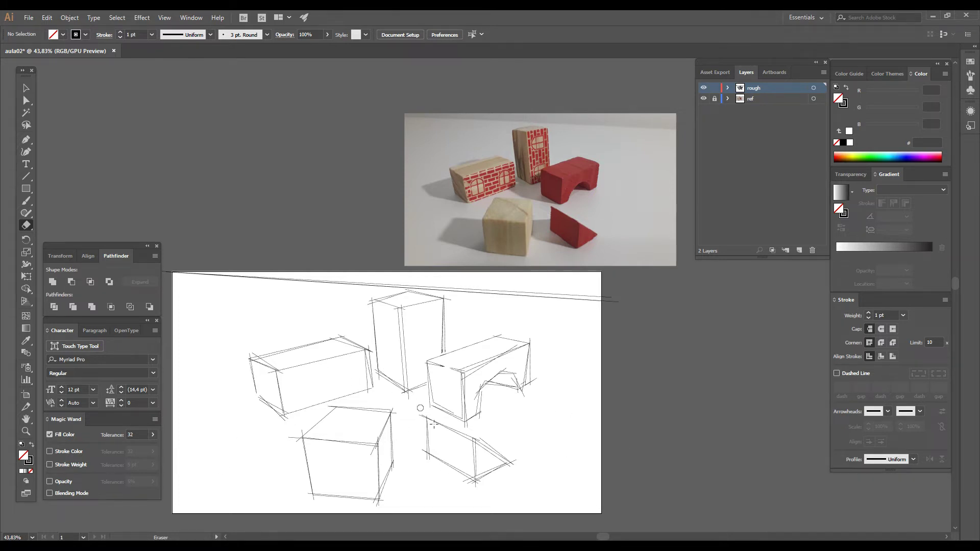
Select the cube and wedge sketches together and move them 50 px right and 10 px down.
{"action": "left_click", "coordinate": [28, 89]}
{"action": "left_click_drag", "start_coordinate": [306, 415], "coordinate": [330, 431]}
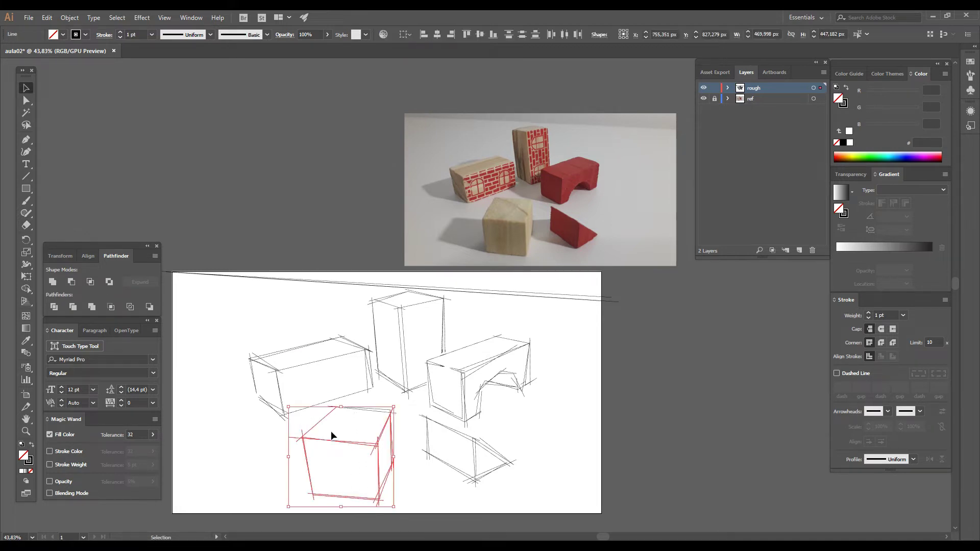
{"action": "key", "text": "a"}
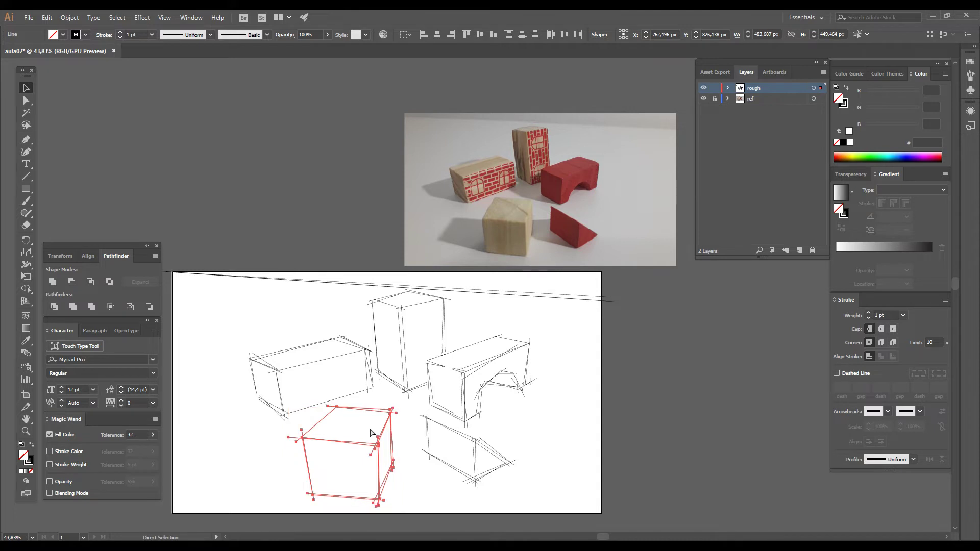
{"action": "key", "text": "v"}
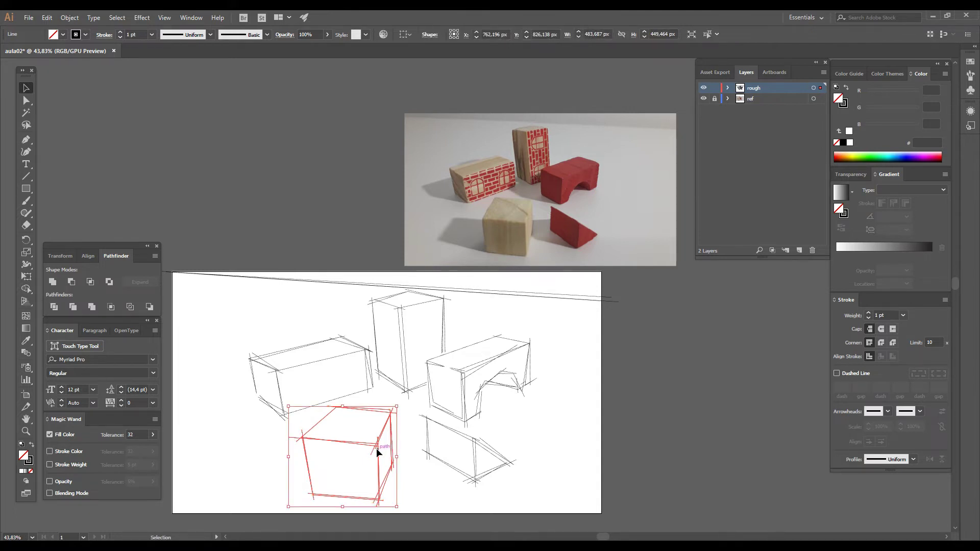
{"action": "mouse_move", "coordinate": [528, 500]}
{"action": "left_mouse_down"}
{"action": "mouse_move", "coordinate": [451, 461]}
{"action": "mouse_move", "coordinate": [418, 432]}
{"action": "left_mouse_up"}
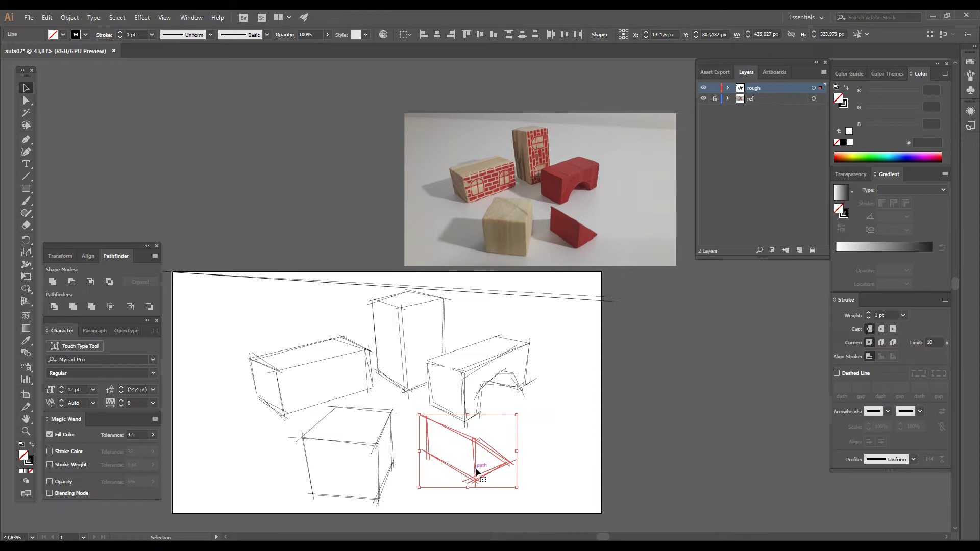
{"action": "left_click_drag", "start_coordinate": [510, 502], "coordinate": [353, 460]}
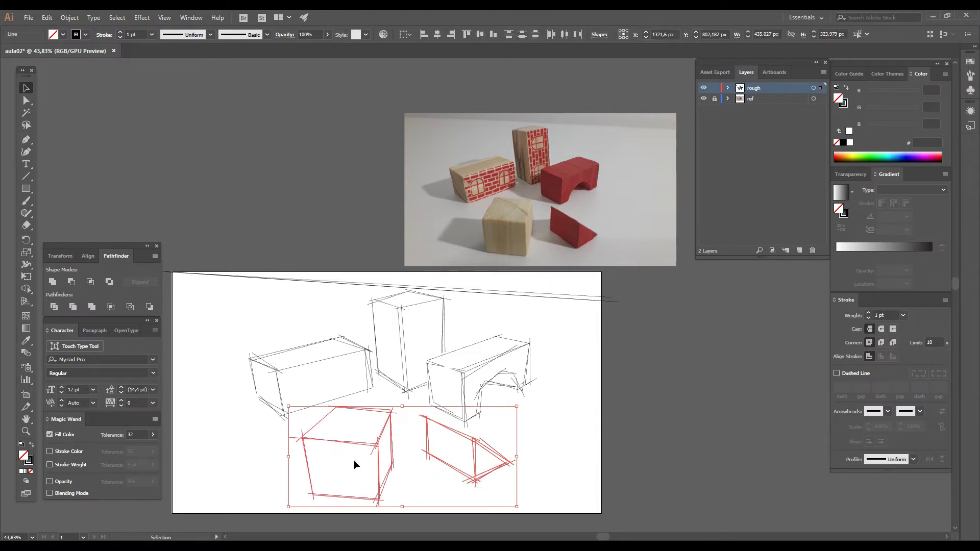
{"action": "key", "text": "shift+Right"}
{"action": "key", "text": "shift+Right"}
{"action": "key", "text": "shift+Right"}
{"action": "key", "text": "shift+Right"}
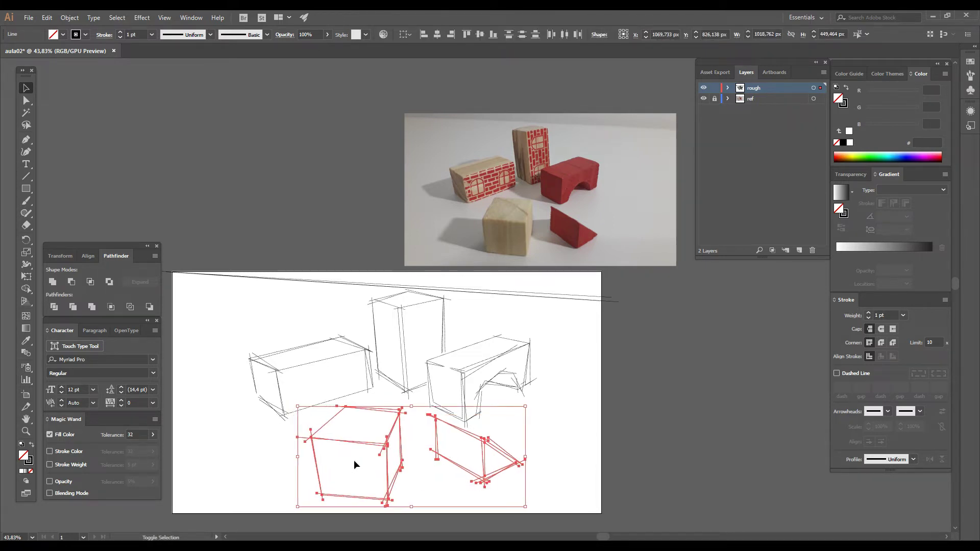
{"action": "key", "text": "shift+Down"}
{"action": "key", "text": "shift+Right"}
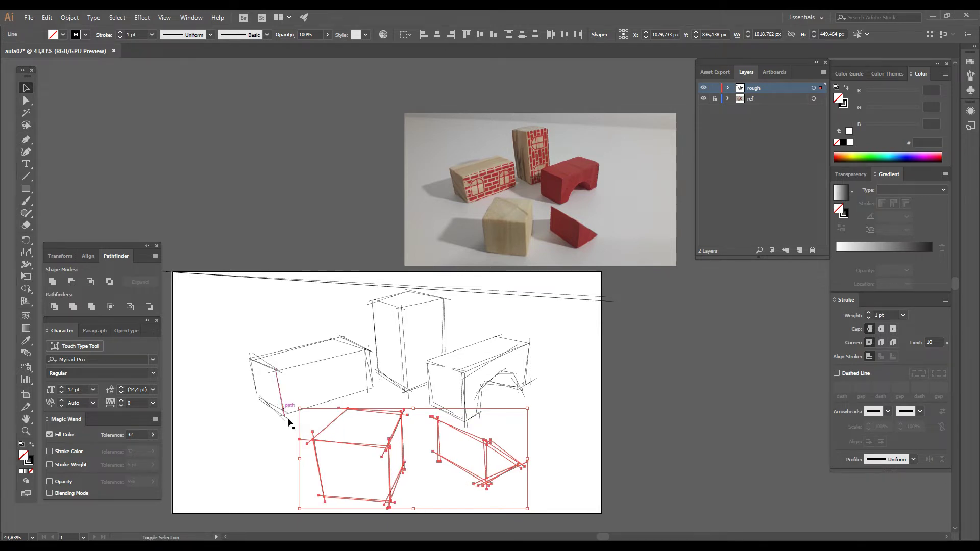
Scale the cube and wedge down to about 991 by 437 px, move them 5 px right, and rotate them slightly clockwise.
{"action": "left_click_drag", "start_coordinate": [303, 405], "coordinate": [308, 414]}
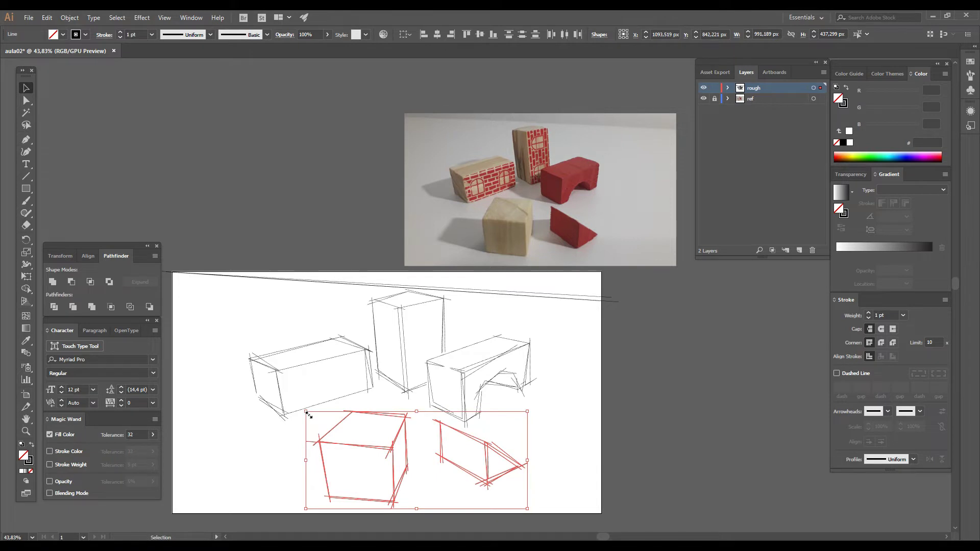
{"action": "key", "text": "Right"}
{"action": "key", "text": "Right"}
{"action": "key", "text": "Right"}
{"action": "key", "text": "Right"}
{"action": "key", "text": "Right"}
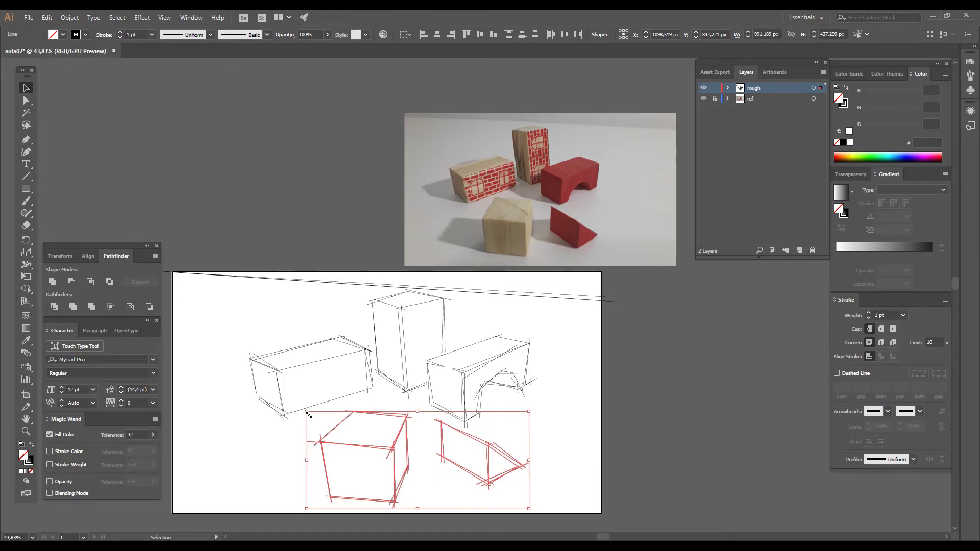
{"action": "right_click", "coordinate": [550, 407]}
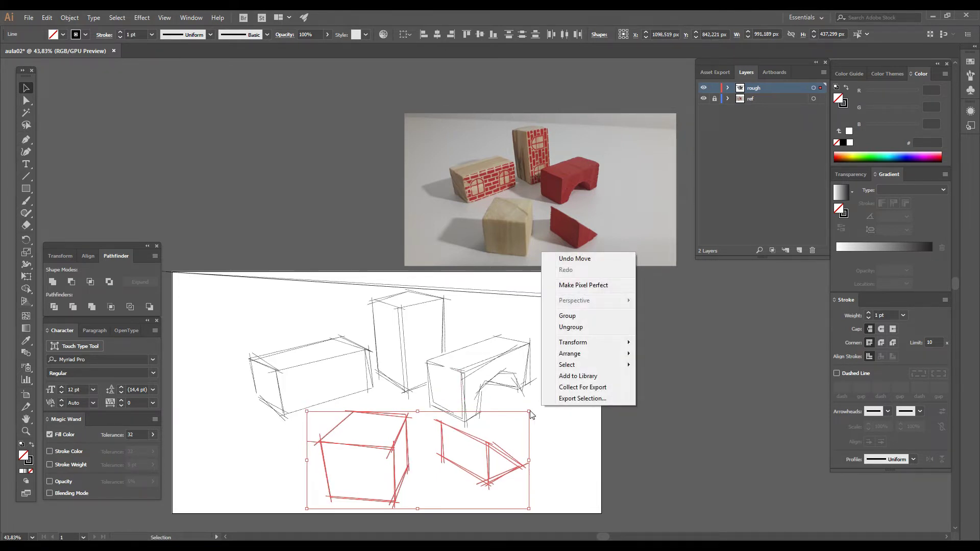
{"action": "key", "text": "Escape"}
{"action": "left_click_drag", "start_coordinate": [534, 406], "coordinate": [540, 407]}
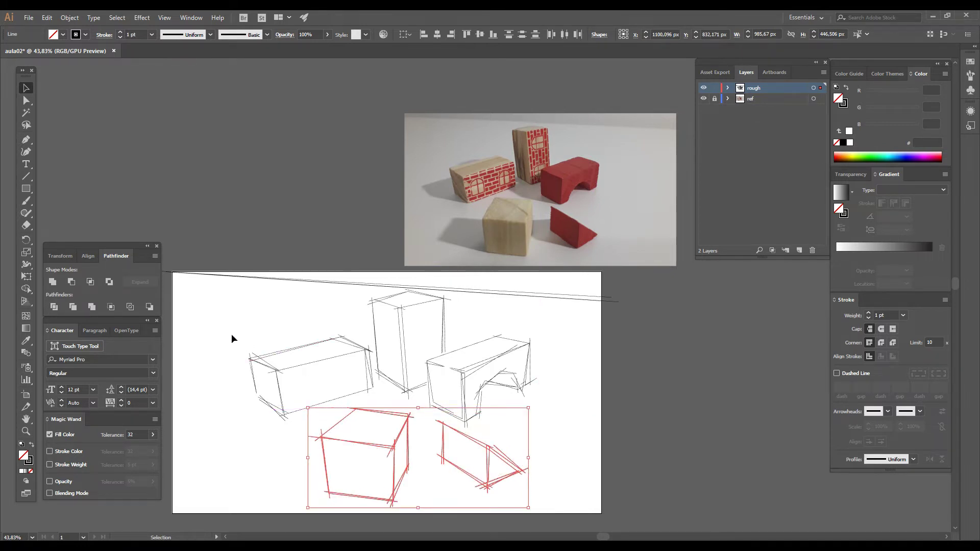
Select the long block's lines, stretch them to about 556 by 404 px, move them down 6 px, and deselect them.
{"action": "left_click_drag", "start_coordinate": [232, 337], "coordinate": [292, 399]}
{"action": "left_click_drag", "start_coordinate": [217, 343], "coordinate": [366, 403]}
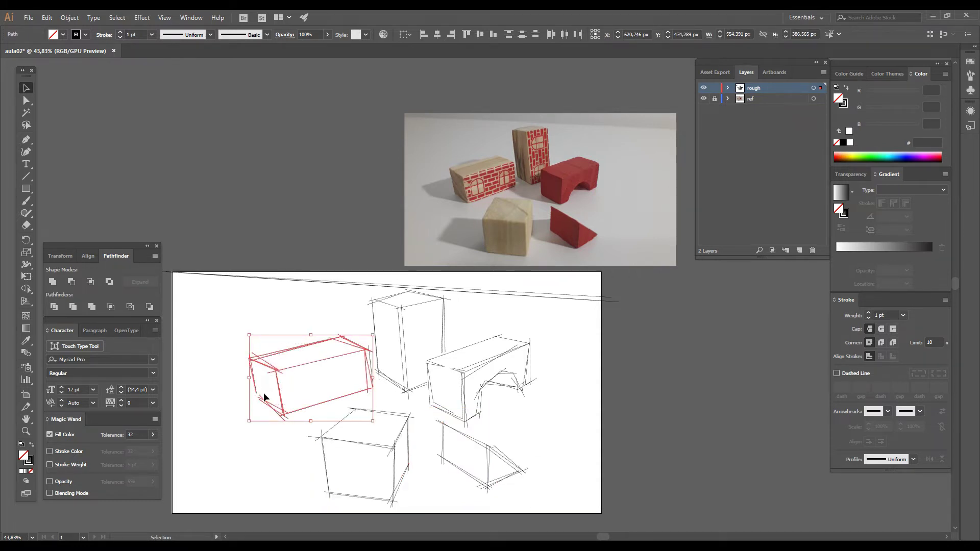
{"action": "left_click_drag", "start_coordinate": [311, 422], "coordinate": [311, 424]}
{"action": "left_click_drag", "start_coordinate": [217, 335], "coordinate": [368, 399]}
{"action": "key", "text": "Down"}
{"action": "key", "text": "Down"}
{"action": "key", "text": "Down"}
{"action": "key", "text": "Down"}
{"action": "key", "text": "Down"}
{"action": "key", "text": "Down"}
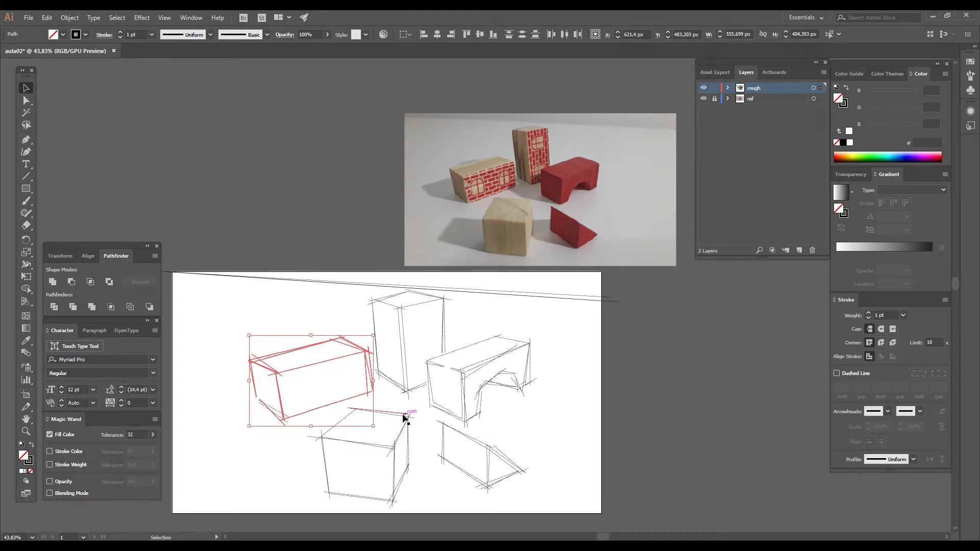
{"action": "left_click", "coordinate": [273, 411]}
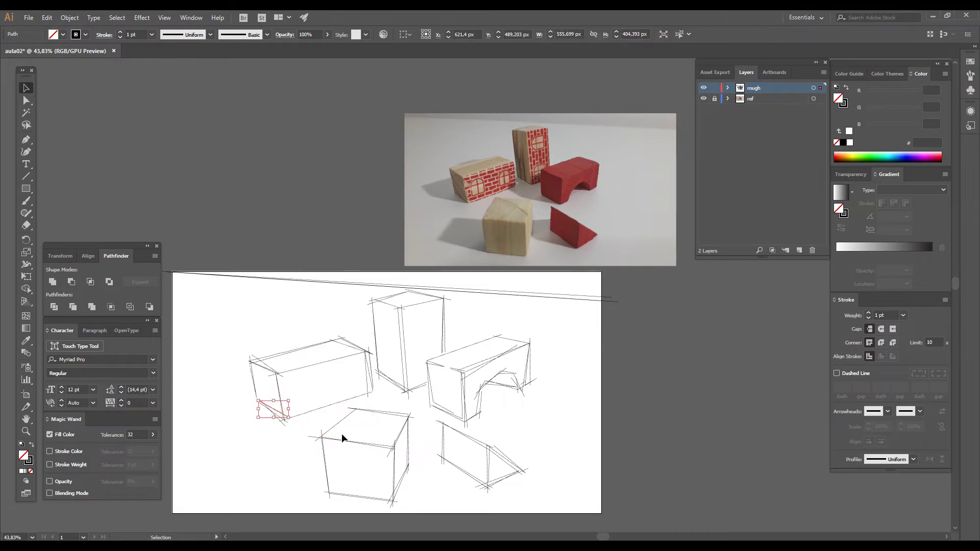
{"action": "left_click_drag", "start_coordinate": [241, 345], "coordinate": [252, 387]}
{"action": "left_click", "coordinate": [631, 357]}
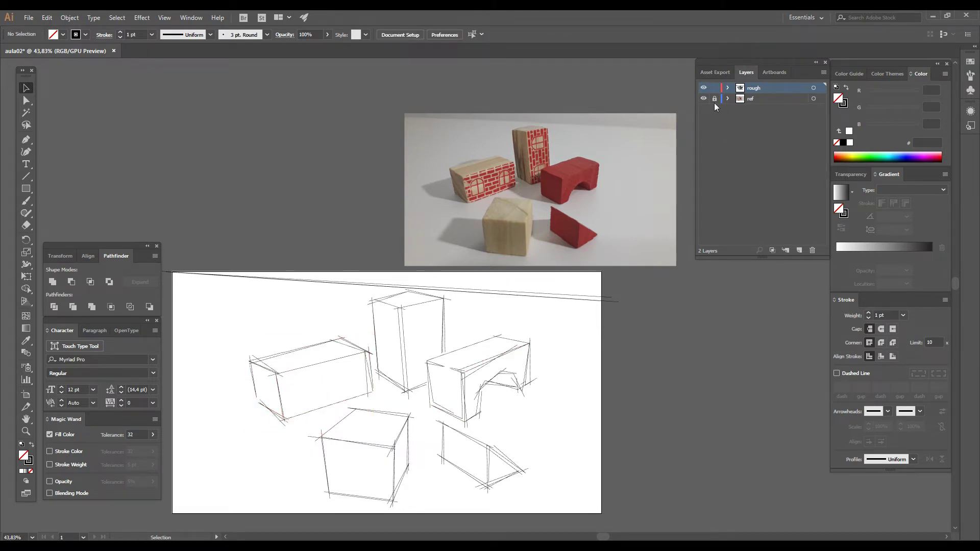
Create a new layer named arte_final and place it between the rough and ref layers.
{"action": "left_click", "coordinate": [797, 249]}
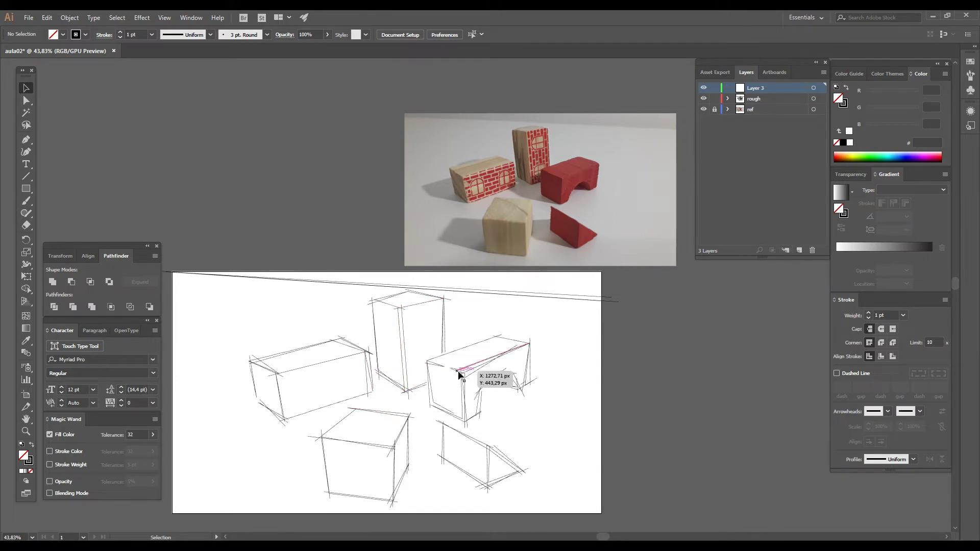
{"action": "double_click", "coordinate": [755, 88]}
{"action": "type", "text": "arte_final"}
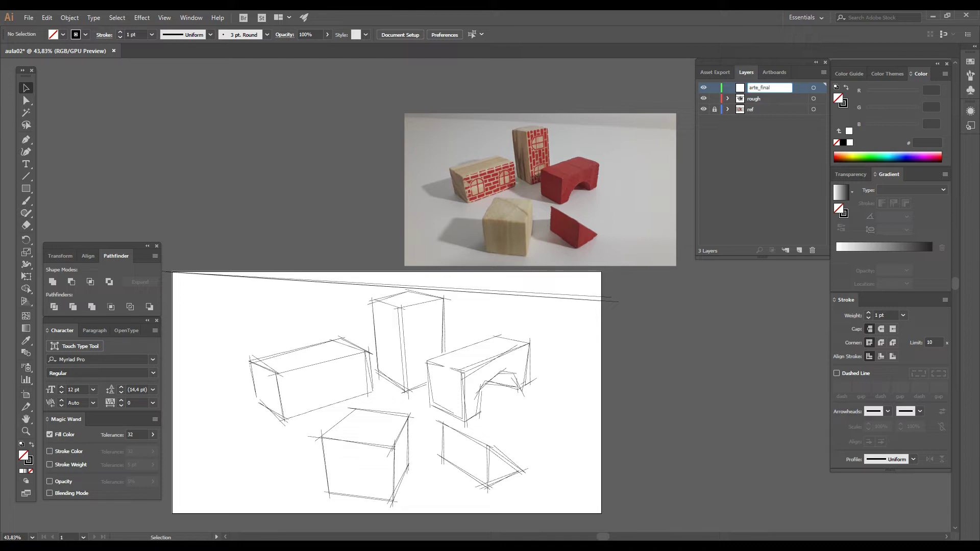
{"action": "key", "text": "Return"}
{"action": "left_click_drag", "start_coordinate": [787, 84], "coordinate": [769, 105]}
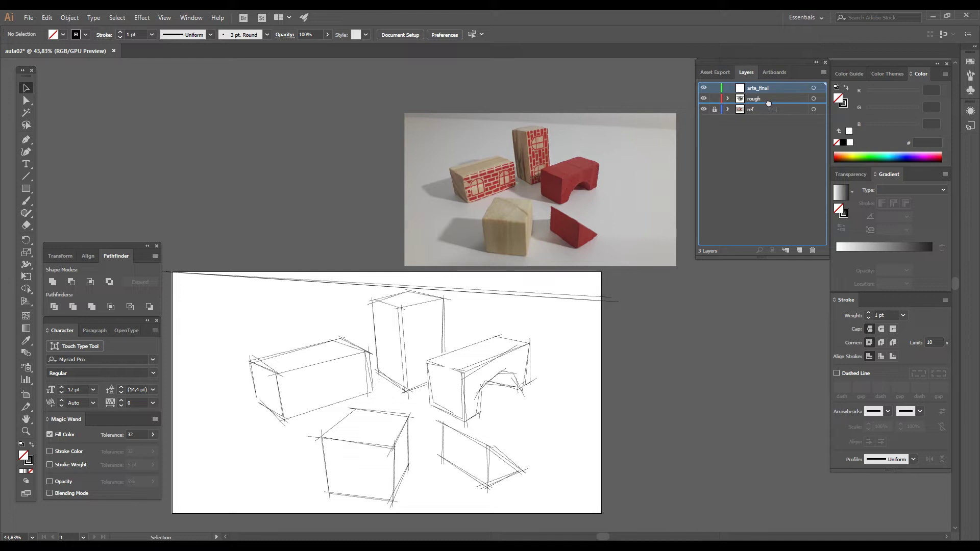
{"action": "left_click_drag", "start_coordinate": [769, 102], "coordinate": [769, 103]}
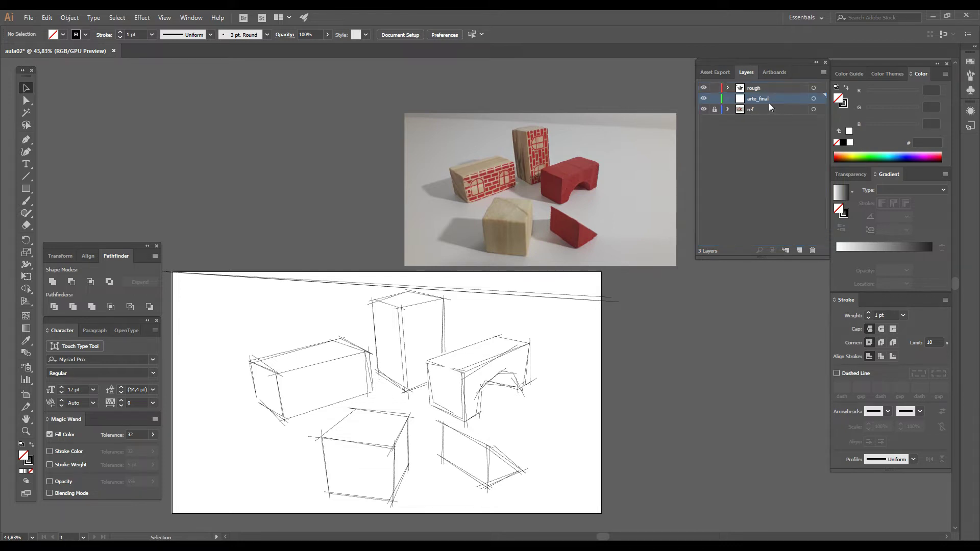
Select all the sketch lines on the rough layer, set their stroke color to grey 727272, and deselect them.
{"action": "left_click", "coordinate": [716, 89]}
{"action": "left_click", "coordinate": [713, 91]}
{"action": "mouse_move", "coordinate": [631, 511]}
{"action": "left_mouse_down"}
{"action": "mouse_move", "coordinate": [253, 334]}
{"action": "mouse_move", "coordinate": [215, 276]}
{"action": "left_mouse_up"}
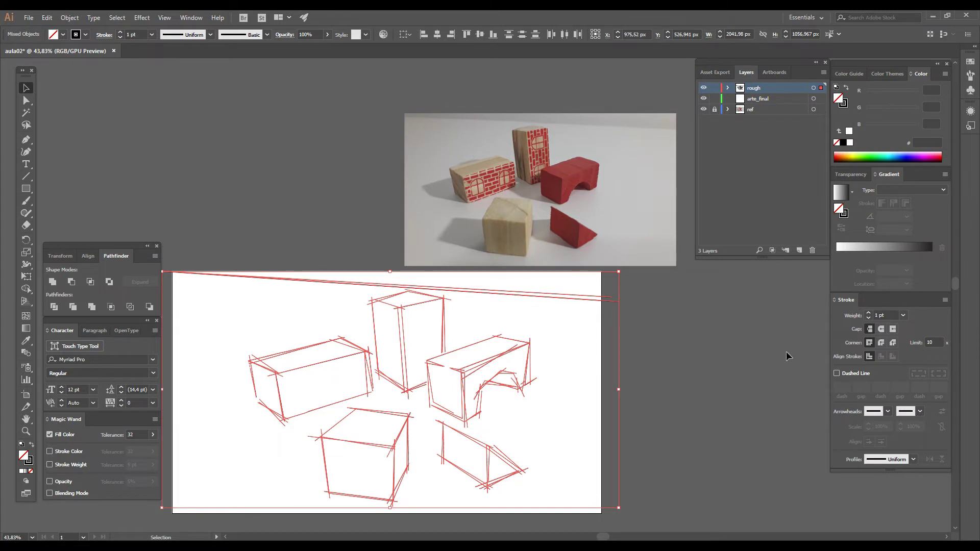
{"action": "double_click", "coordinate": [29, 460]}
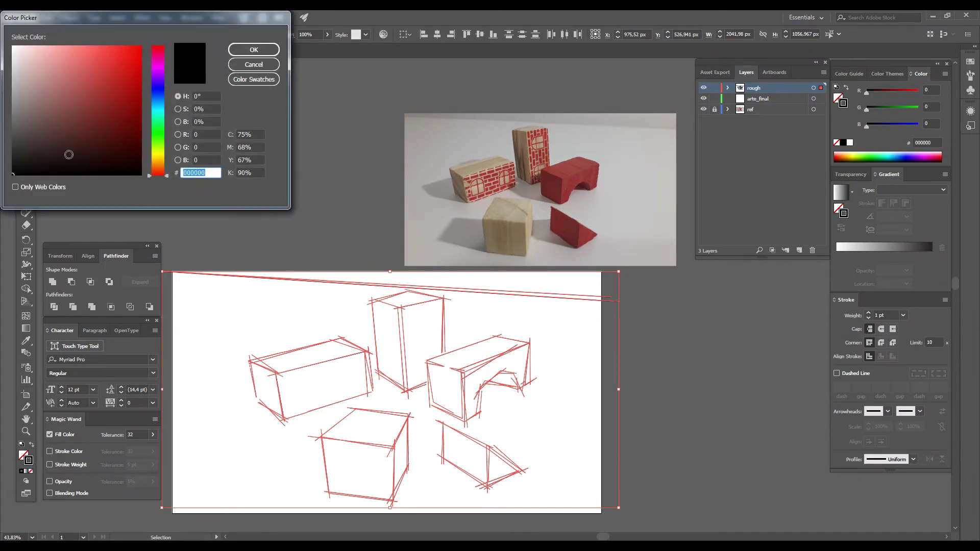
{"action": "left_click_drag", "start_coordinate": [28, 132], "coordinate": [6, 117]}
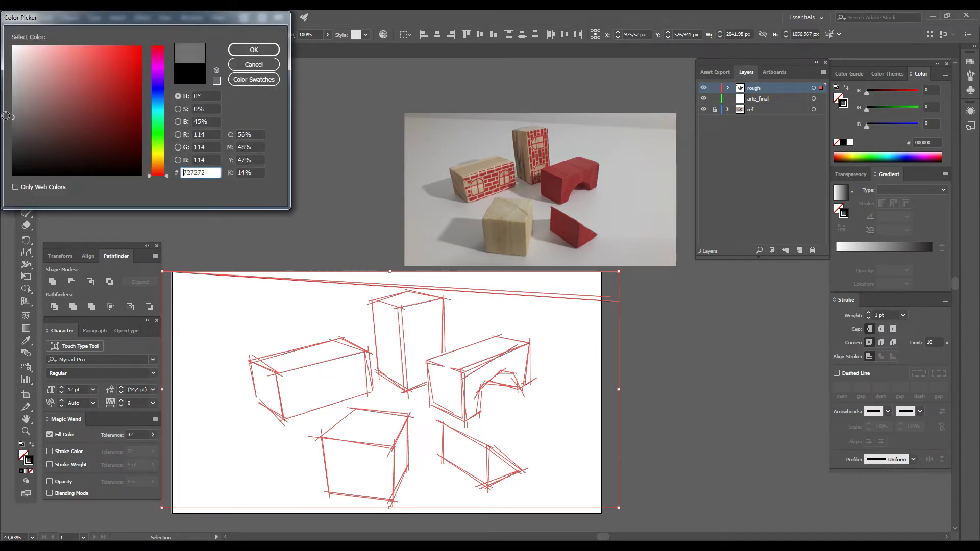
{"action": "left_click", "coordinate": [229, 46]}
{"action": "left_click", "coordinate": [329, 118]}
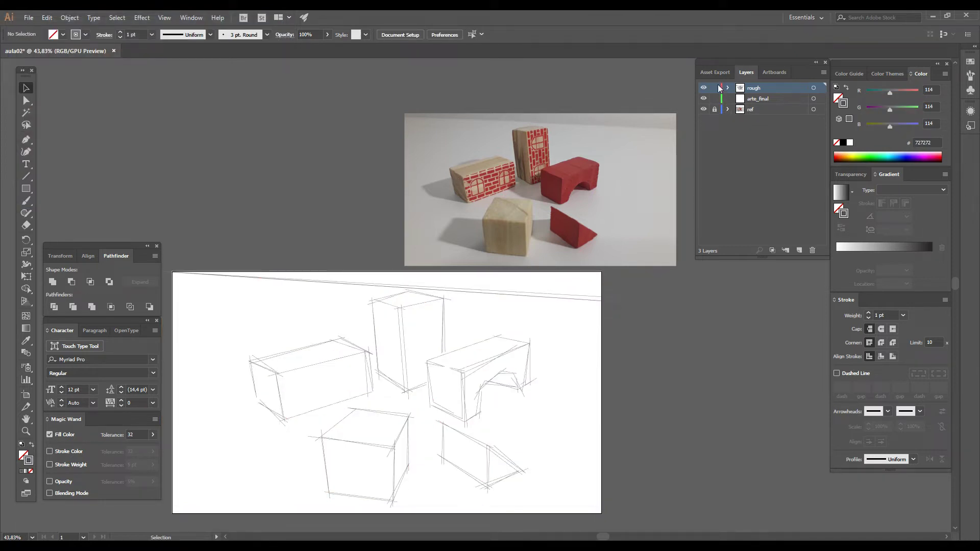
Lock the rough layer and make arte_final the active layer for drawing over the sketch.
{"action": "left_click", "coordinate": [767, 102]}
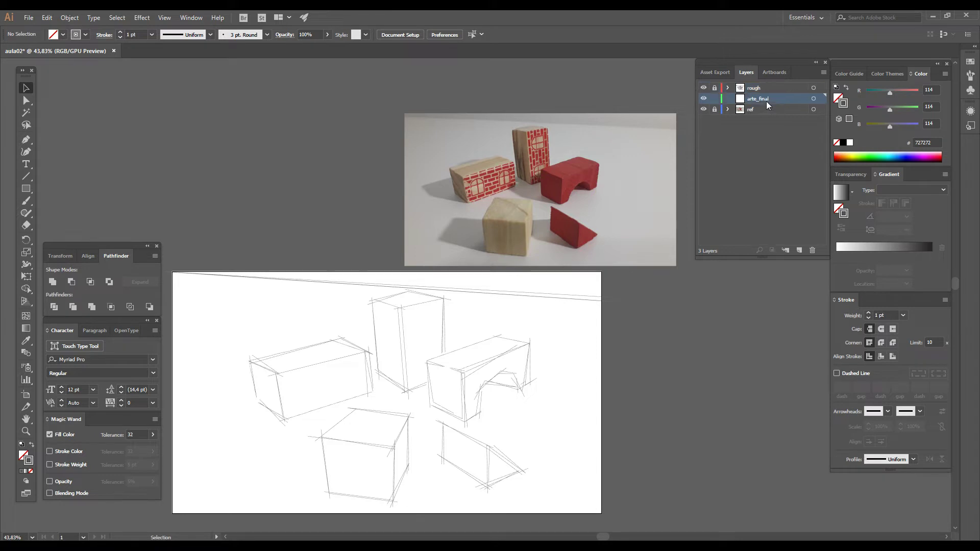
{"action": "left_click", "coordinate": [26, 432]}
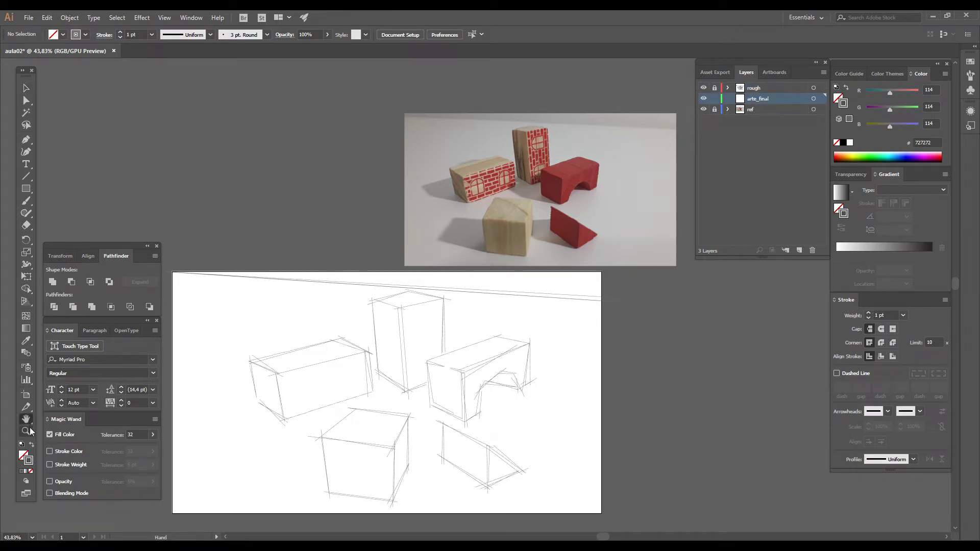
{"action": "left_click", "coordinate": [458, 320]}
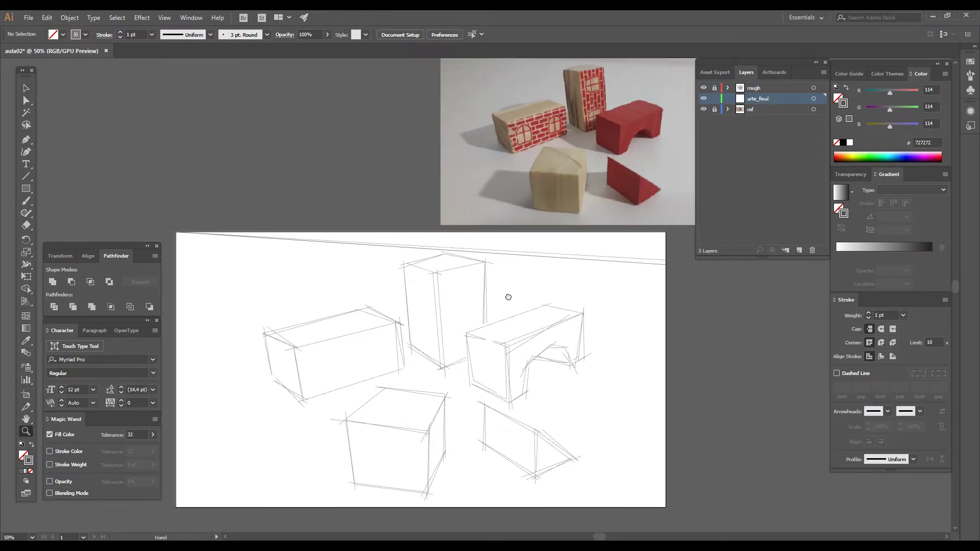
Set the drawing colors for the Pen tool to a black 000000 stroke and a white FFFFFF fill.
{"action": "left_click", "coordinate": [500, 293]}
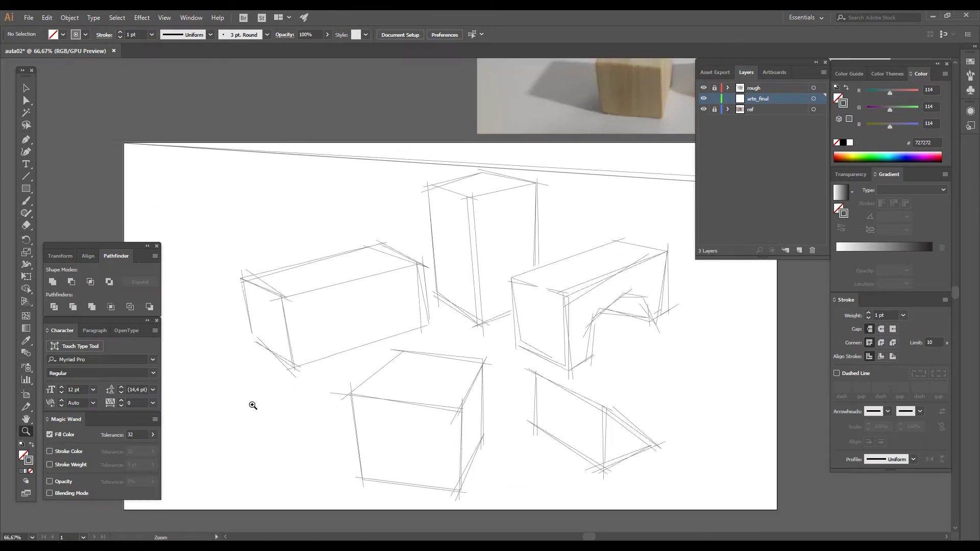
{"action": "left_click", "coordinate": [25, 140]}
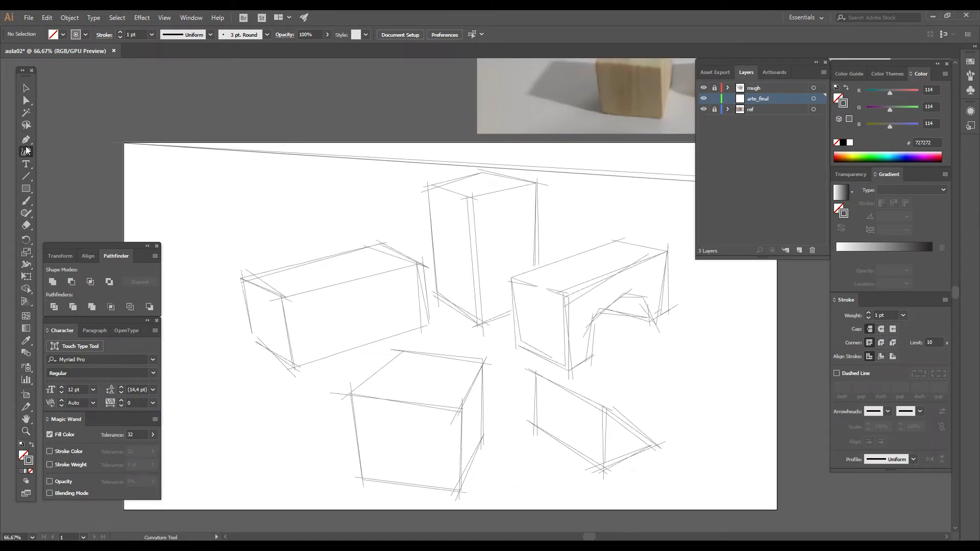
{"action": "double_click", "coordinate": [28, 464]}
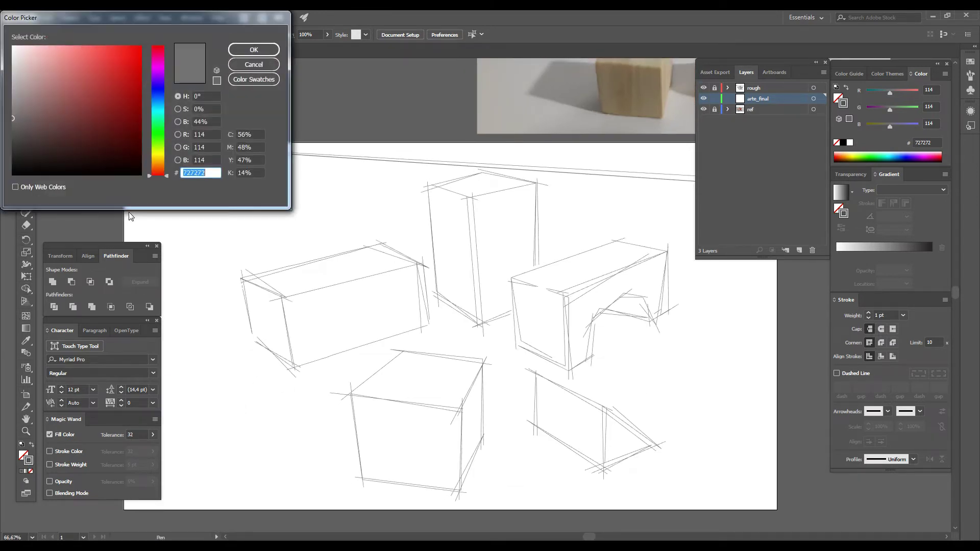
{"action": "left_click_drag", "start_coordinate": [112, 163], "coordinate": [142, 176]}
{"action": "left_click", "coordinate": [242, 51]}
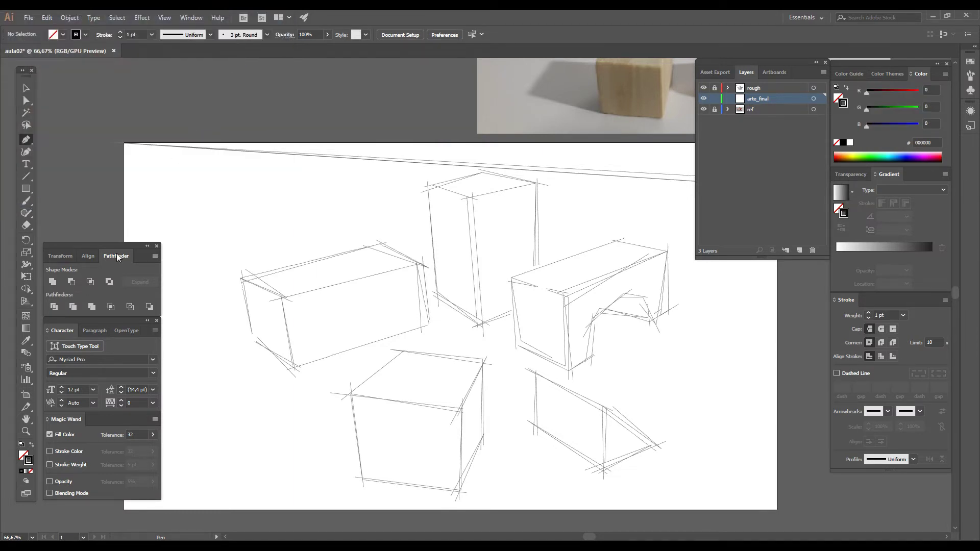
{"action": "double_click", "coordinate": [26, 456]}
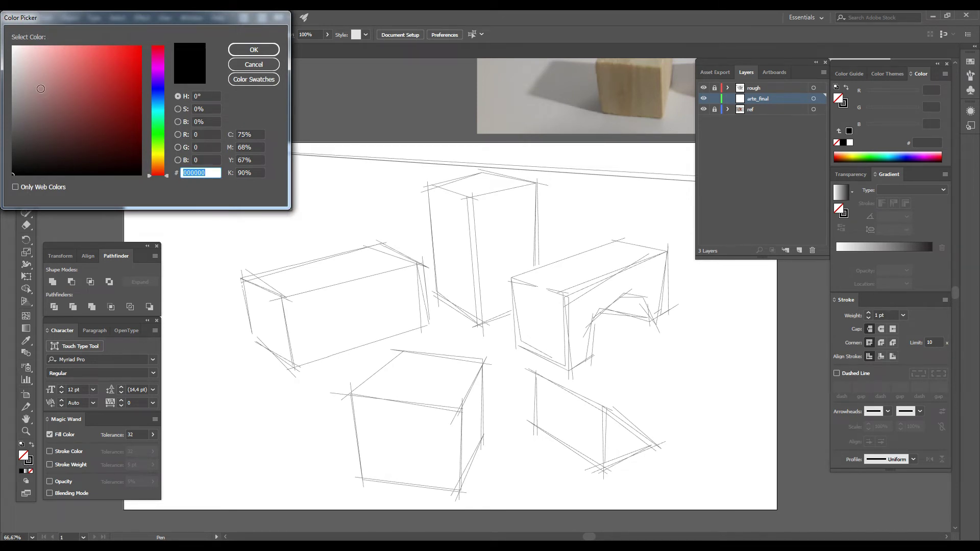
{"action": "left_click_drag", "start_coordinate": [41, 88], "coordinate": [10, 38]}
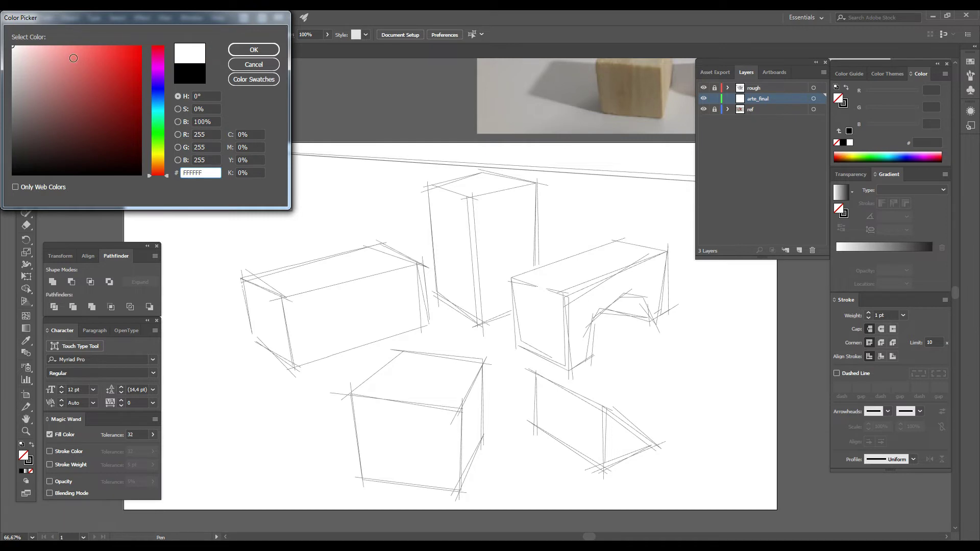
{"action": "left_click", "coordinate": [245, 54]}
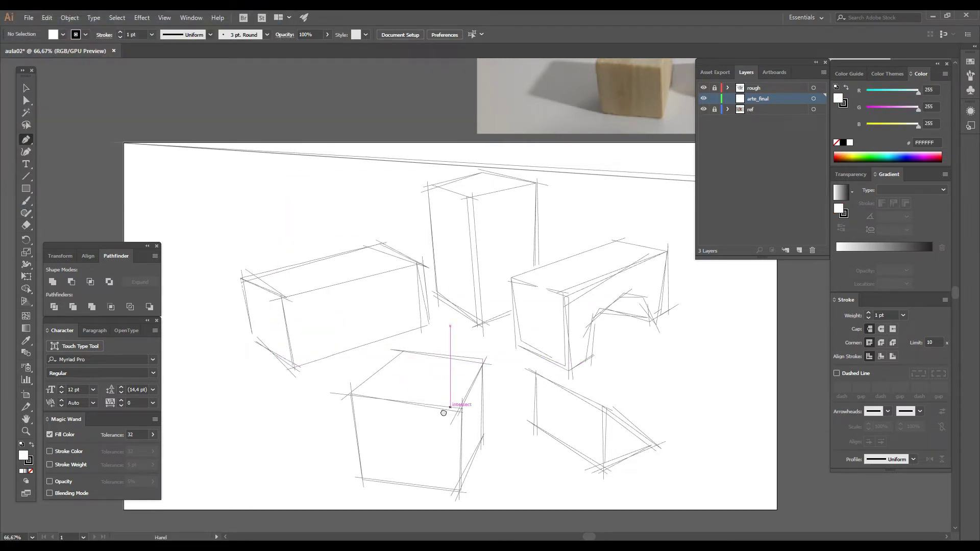
Trace the cube's front face over the rough sketch as a closed four-corner Pen path and deselect it.
{"action": "left_click_drag", "start_coordinate": [442, 409], "coordinate": [367, 389]}
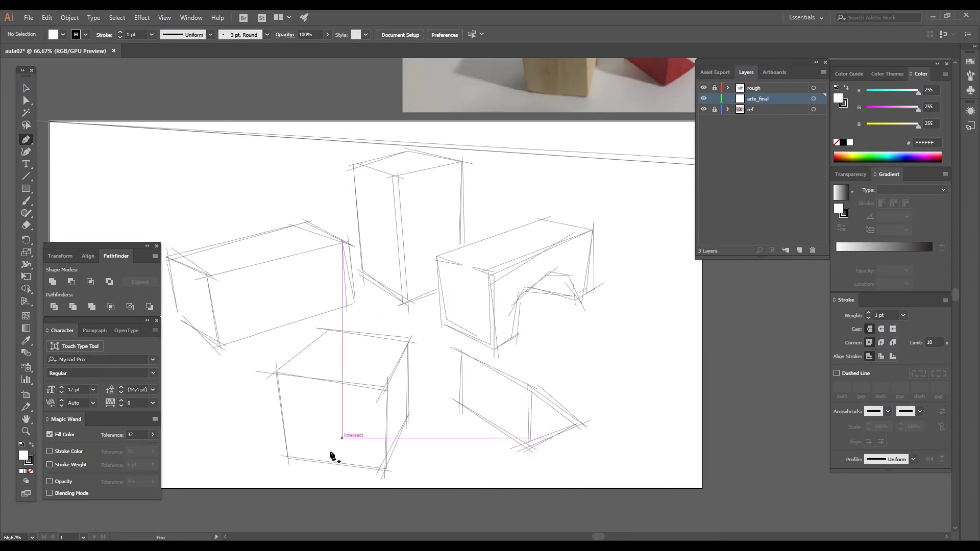
{"action": "left_click", "coordinate": [287, 457]}
{"action": "left_click", "coordinate": [275, 373]}
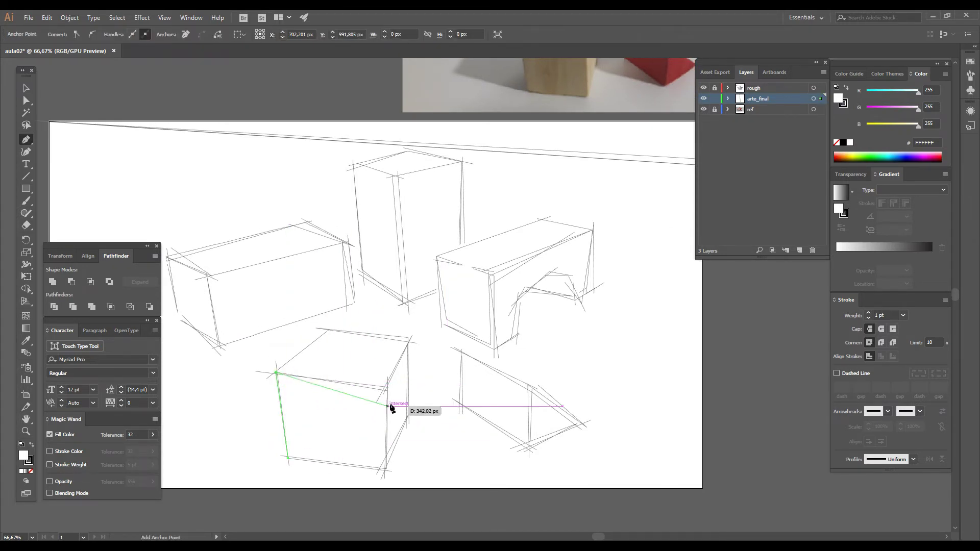
{"action": "left_click", "coordinate": [385, 391]}
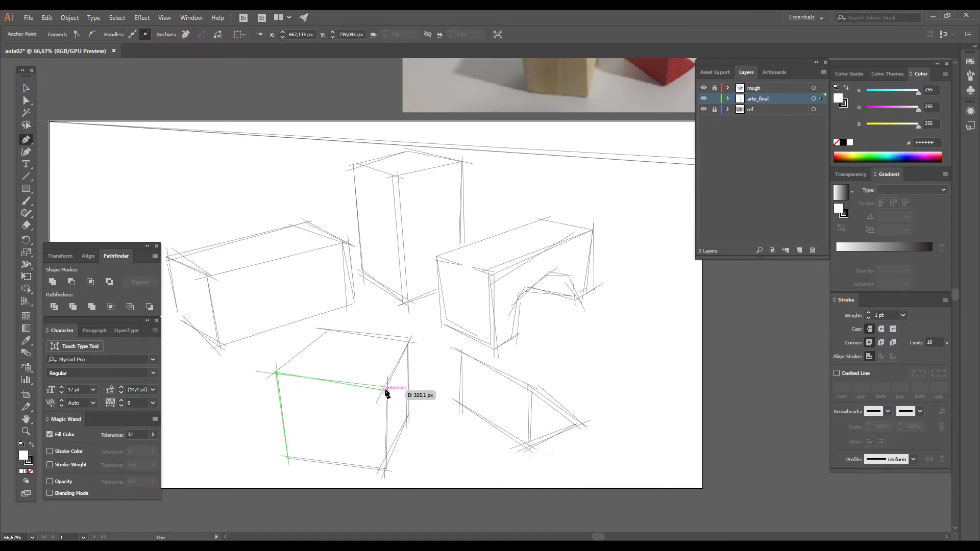
{"action": "left_click", "coordinate": [387, 469]}
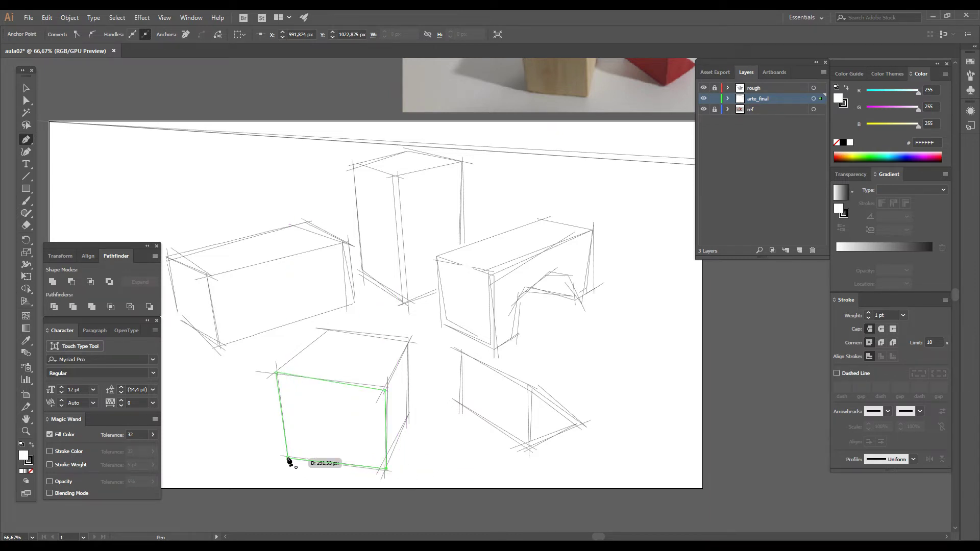
{"action": "left_click", "coordinate": [287, 458]}
{"action": "left_click", "coordinate": [418, 447], "text": "ctrl"}
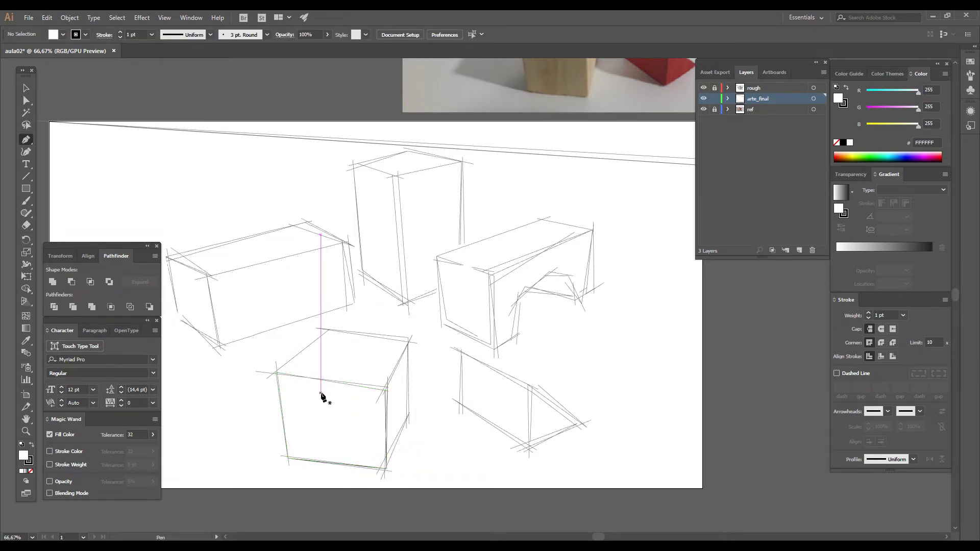
Select the cube's front face, set its stroke weight to 3 pt, and deselect it.
{"action": "left_click", "coordinate": [24, 87]}
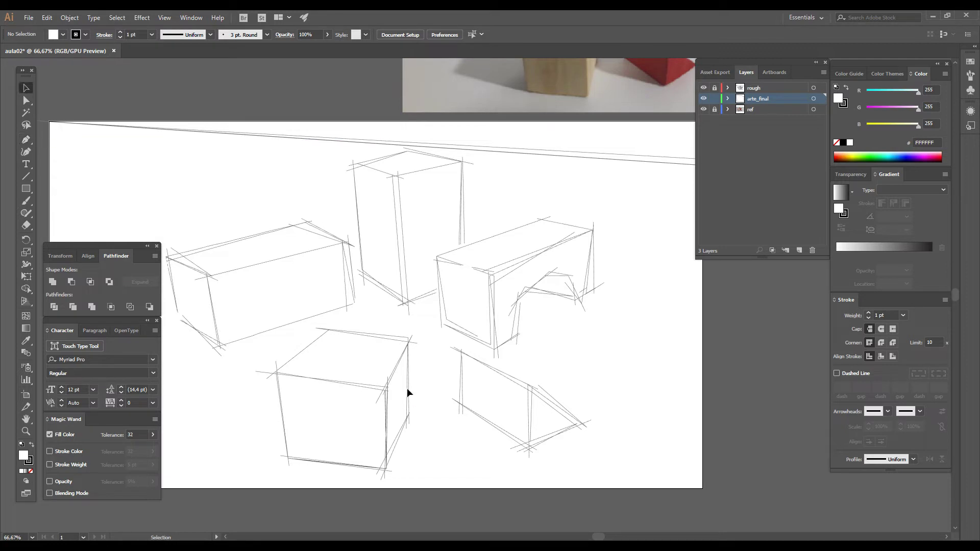
{"action": "left_click_drag", "start_coordinate": [252, 367], "coordinate": [402, 475]}
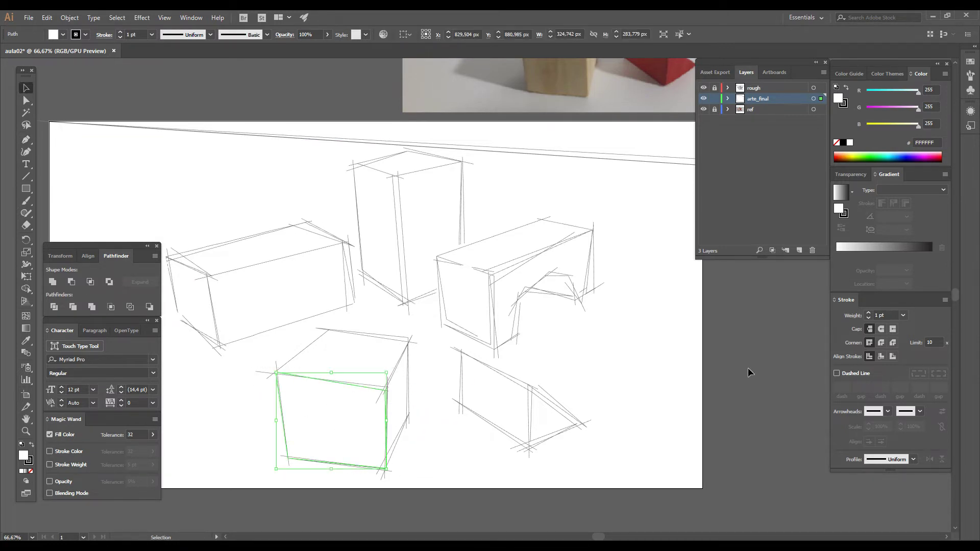
{"action": "left_click", "coordinate": [867, 313]}
{"action": "left_click", "coordinate": [867, 313]}
{"action": "left_click", "coordinate": [430, 489]}
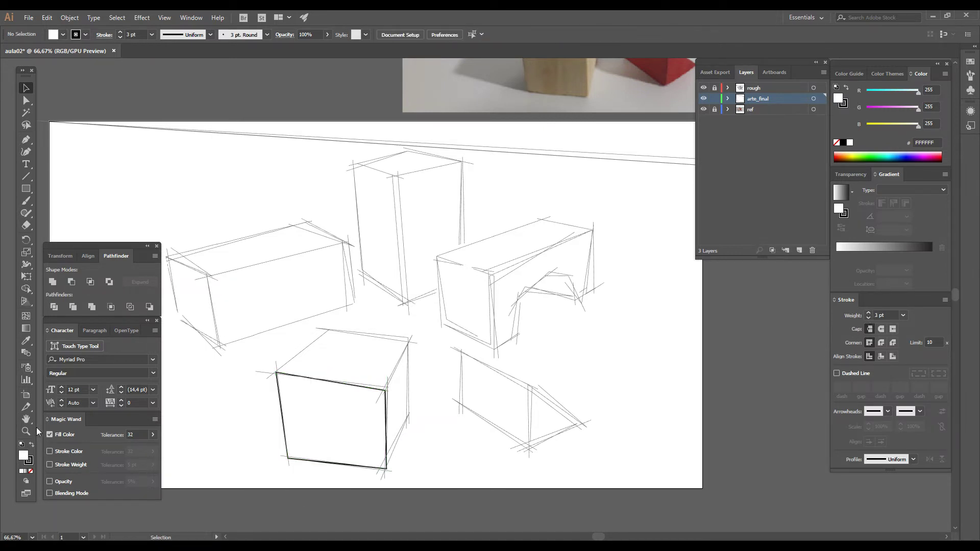
Trace the cube's top face as a closed Pen path sharing the front face's upper edge.
{"action": "left_click", "coordinate": [26, 141]}
{"action": "left_click", "coordinate": [276, 374]}
{"action": "left_click", "coordinate": [329, 330]}
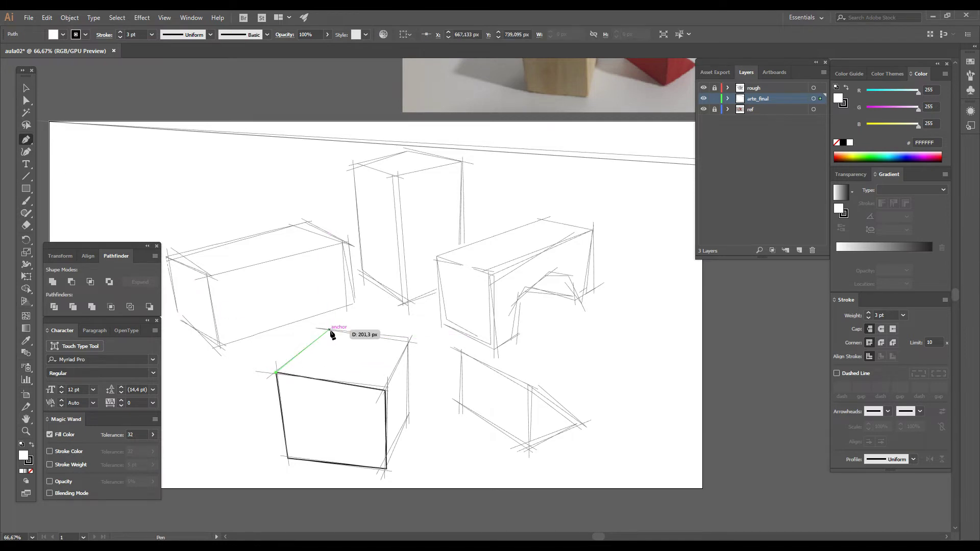
{"action": "left_click", "coordinate": [408, 337]}
{"action": "left_click", "coordinate": [385, 390]}
{"action": "left_click", "coordinate": [276, 373]}
Trace the cube's narrow side face as a closed Pen path joined to the front and top faces' corners.
{"action": "left_click", "coordinate": [385, 391]}
{"action": "left_click", "coordinate": [387, 468]}
{"action": "left_click", "coordinate": [407, 416]}
{"action": "left_click", "coordinate": [408, 340]}
{"action": "left_click", "coordinate": [385, 391]}
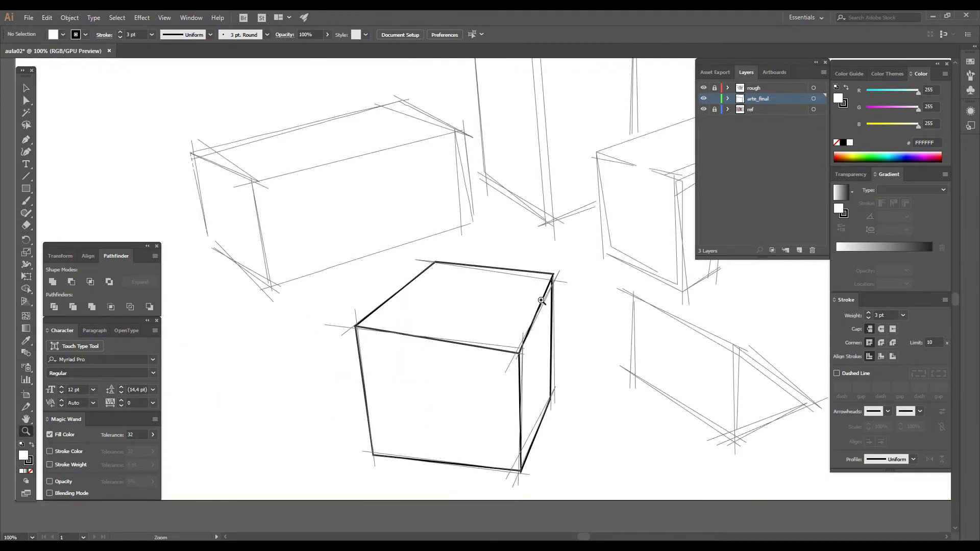
Trace the wedge block's large four-sided face as a closed Pen path over its sketch lines.
{"action": "left_click", "coordinate": [403, 286]}
{"action": "left_click_drag", "start_coordinate": [410, 245], "coordinate": [412, 237]}
{"action": "left_click", "coordinate": [449, 400]}
{"action": "left_click", "coordinate": [450, 342]}
{"action": "left_click", "coordinate": [521, 380]}
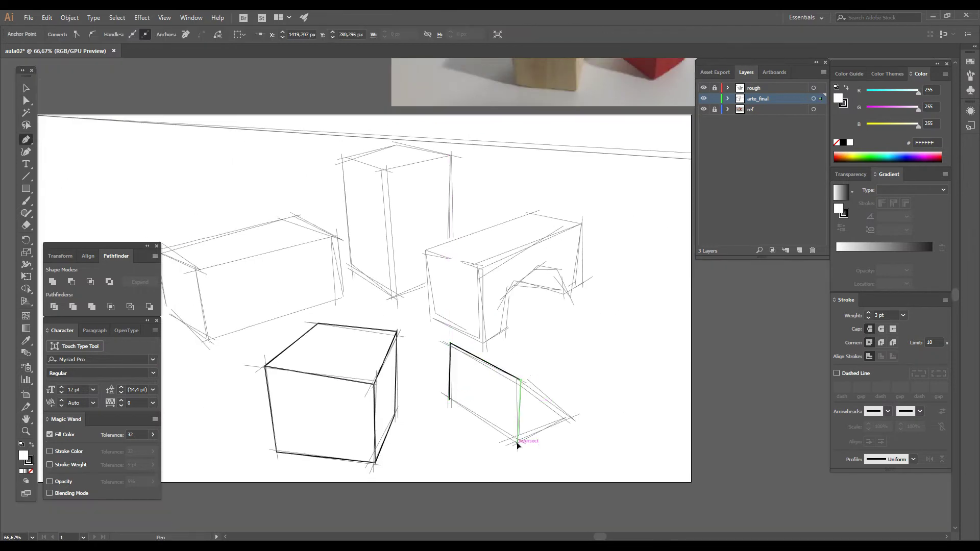
{"action": "left_click", "coordinate": [517, 443]}
{"action": "left_click", "coordinate": [449, 400]}
Trace the wedge block's triangular end face as a closed Pen path sharing the large face's edge.
{"action": "left_click", "coordinate": [520, 380]}
{"action": "left_click", "coordinate": [569, 418]}
{"action": "left_click", "coordinate": [517, 442]}
{"action": "left_click", "coordinate": [521, 380]}
Trace the long block's small end face as a closed four-corner Pen path.
{"action": "left_click_drag", "start_coordinate": [357, 306], "coordinate": [472, 377]}
{"action": "left_click", "coordinate": [279, 378]}
{"action": "left_click", "coordinate": [271, 323]}
{"action": "left_click", "coordinate": [311, 342]}
{"action": "left_click", "coordinate": [325, 414]}
{"action": "left_click", "coordinate": [279, 378]}
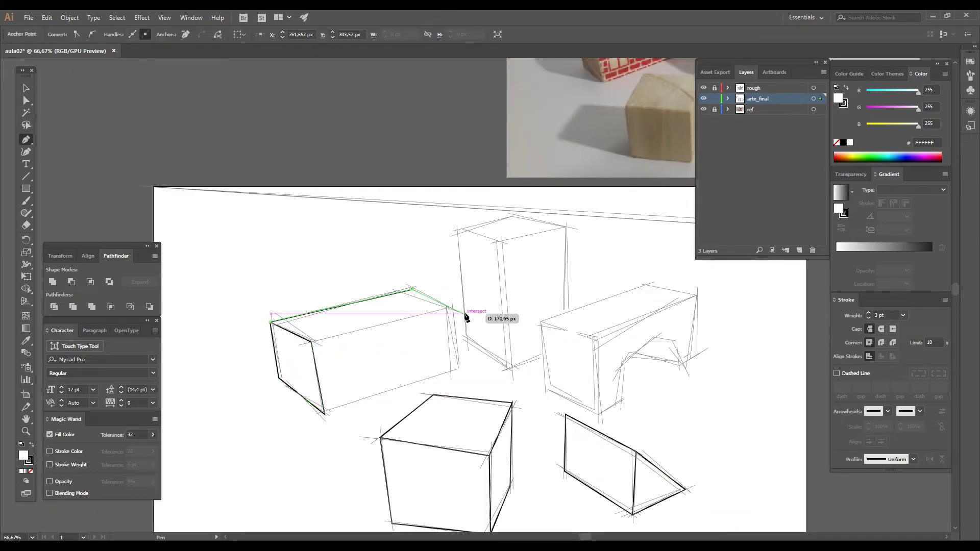
Trace the long block's top face and long front face as closed Pen paths sharing the end face's corners.
{"action": "left_click", "coordinate": [270, 322]}
{"action": "left_click", "coordinate": [311, 342]}
{"action": "left_click", "coordinate": [325, 414]}
{"action": "left_click", "coordinate": [462, 369]}
{"action": "left_click", "coordinate": [455, 307]}
{"action": "left_click", "coordinate": [311, 342]}
Trace the tall block's left-hand face and top face as closed Pen paths over the sketch.
{"action": "left_click_drag", "start_coordinate": [335, 433], "coordinate": [229, 514]}
{"action": "left_click", "coordinate": [362, 420]}
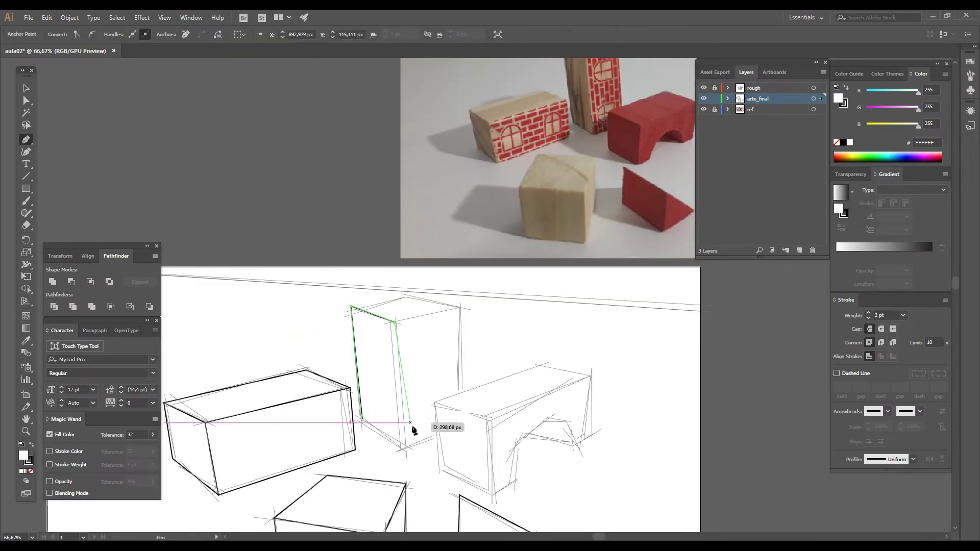
{"action": "left_click", "coordinate": [407, 293]}
{"action": "left_click", "coordinate": [461, 306]}
{"action": "left_click", "coordinate": [395, 321]}
{"action": "left_click", "coordinate": [351, 306]}
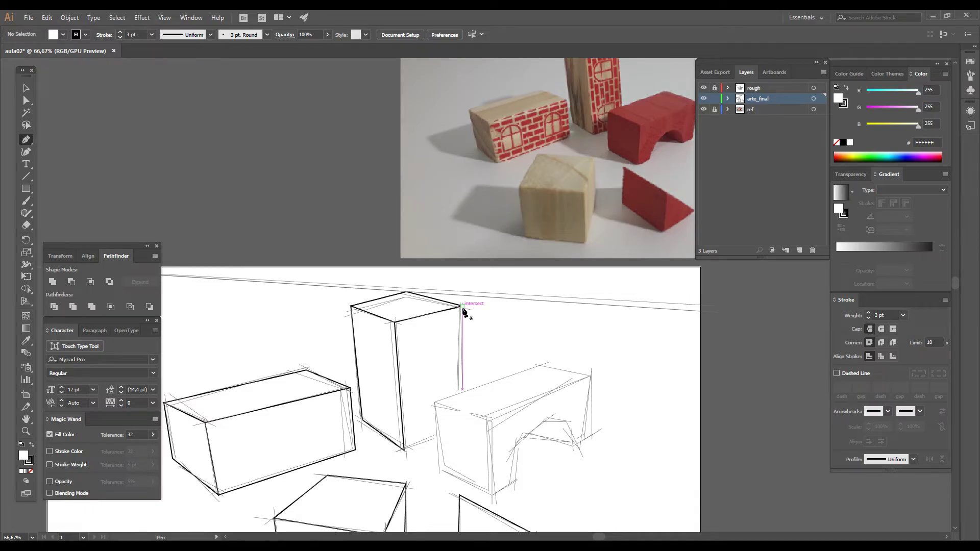
Trace the tall block's right-hand face as a closed Pen path, extending it behind the arch block, and deselect it.
{"action": "left_click", "coordinate": [461, 306]}
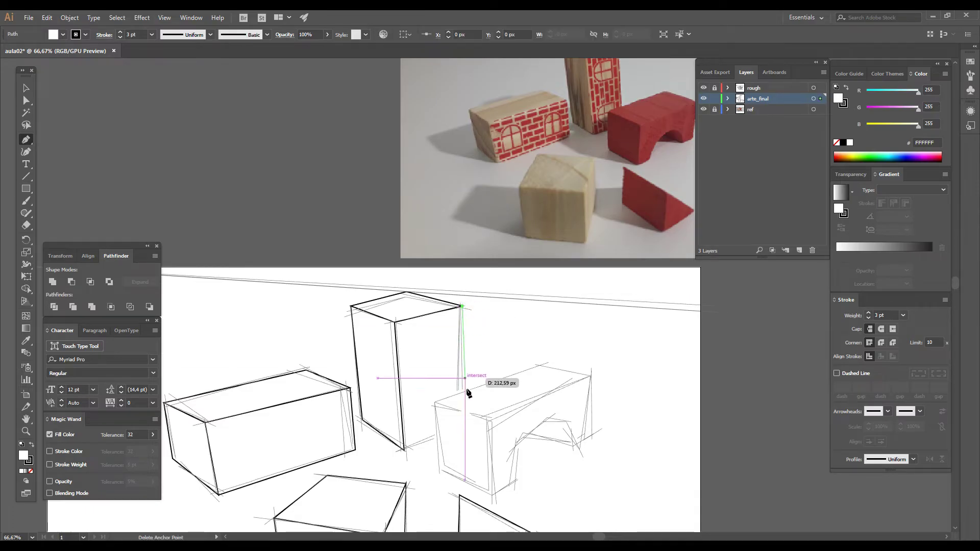
{"action": "left_click", "coordinate": [459, 426]}
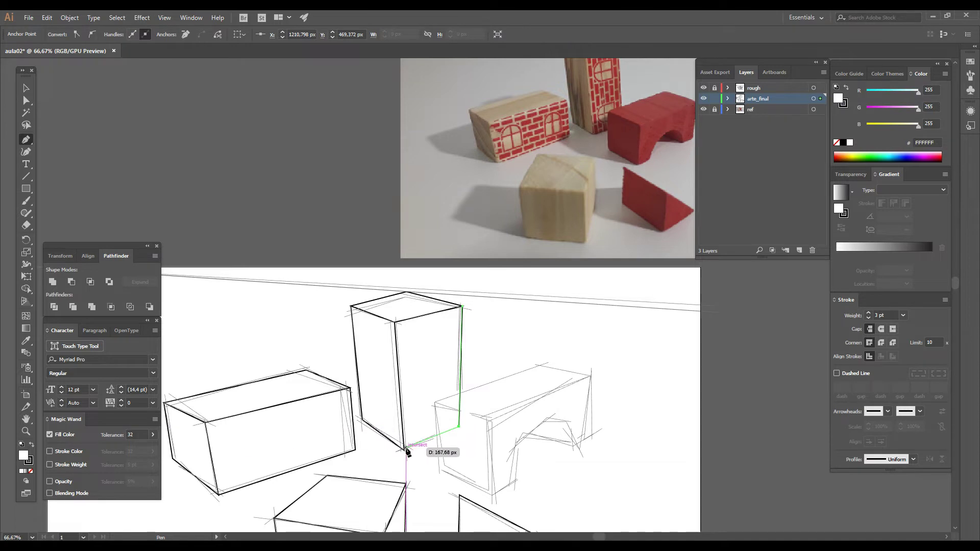
{"action": "left_click", "coordinate": [405, 449]}
{"action": "left_click", "coordinate": [395, 321]}
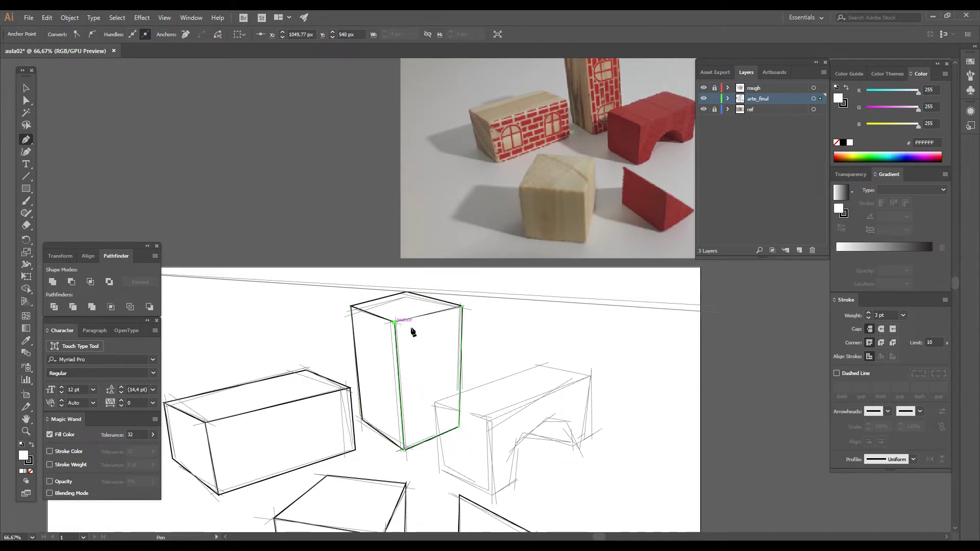
{"action": "left_click", "coordinate": [461, 306]}
{"action": "left_click", "coordinate": [525, 442], "text": "ctrl"}
Trace the arch block's end face as a closed four-corner Pen path and deselect it.
{"action": "left_click_drag", "start_coordinate": [525, 442], "coordinate": [519, 346]}
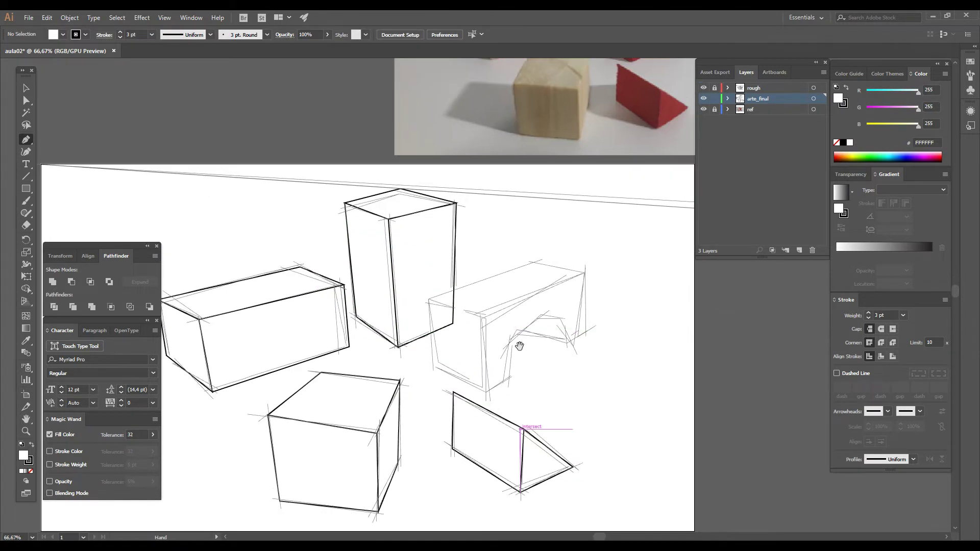
{"action": "left_click", "coordinate": [439, 370]}
{"action": "left_click", "coordinate": [430, 299]}
{"action": "left_click", "coordinate": [485, 319]}
{"action": "left_click", "coordinate": [486, 393]}
{"action": "left_click", "coordinate": [439, 371]}
{"action": "left_click", "coordinate": [419, 357], "text": "ctrl"}
Trace the arch block's top face as a closed Pen path sharing the end face's upper edge, and deselect it.
{"action": "left_click", "coordinate": [431, 299]}
{"action": "left_click", "coordinate": [535, 262]}
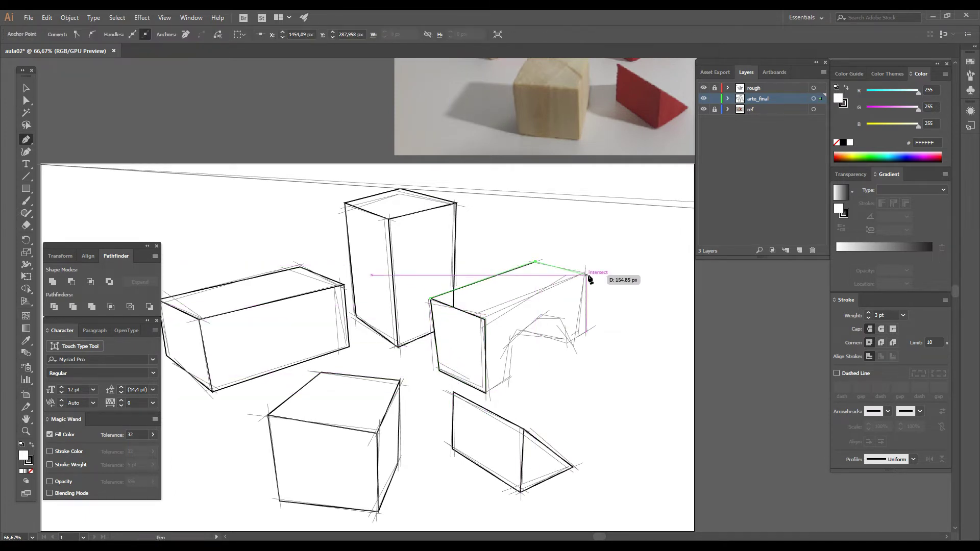
{"action": "left_click", "coordinate": [587, 272]}
{"action": "left_click", "coordinate": [485, 319]}
{"action": "left_click", "coordinate": [431, 299]}
{"action": "left_click", "coordinate": [531, 386], "text": "ctrl"}
Try to trace the arch block's front face, going first along its base and around the curved opening.
{"action": "left_click", "coordinate": [484, 393]}
{"action": "left_click", "coordinate": [512, 376]}
{"action": "left_click_drag", "start_coordinate": [531, 324], "coordinate": [560, 316]}
{"action": "left_click", "coordinate": [569, 342]}
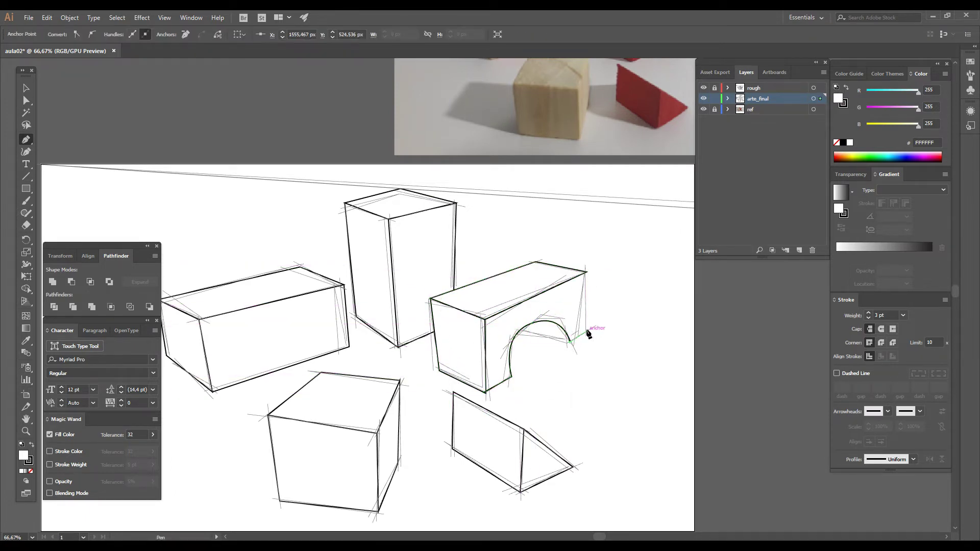
{"action": "left_click", "coordinate": [586, 331]}
{"action": "left_click", "coordinate": [587, 273]}
{"action": "left_click", "coordinate": [485, 319]}
Undo the arch block's front face outline point by point and clear the selection.
{"action": "key", "text": "ctrl+z"}
{"action": "key", "text": "ctrl+z"}
{"action": "key", "text": "ctrl+z"}
{"action": "key", "text": "ctrl+z"}
{"action": "key", "text": "ctrl+z"}
{"action": "key", "text": "ctrl+z"}
{"action": "key", "text": "ctrl+z"}
{"action": "key", "text": "ctrl+z"}
{"action": "left_click", "coordinate": [546, 414], "text": "ctrl"}
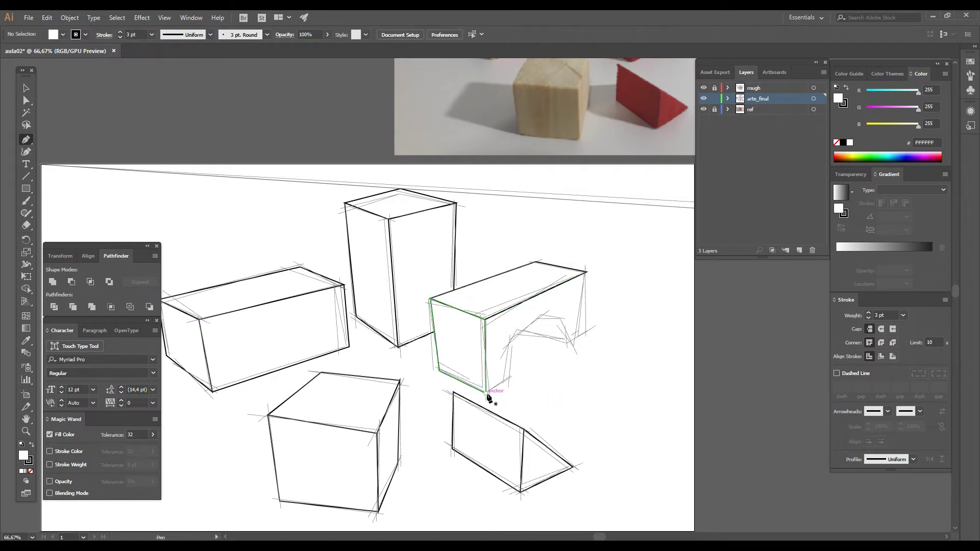
Trace the arch block's front face as a closed Pen path, ending with the curved arch opening, and deselect it.
{"action": "left_click", "coordinate": [485, 393]}
{"action": "left_click", "coordinate": [484, 320]}
{"action": "left_click", "coordinate": [586, 272]}
{"action": "left_click", "coordinate": [586, 332]}
{"action": "left_click", "coordinate": [570, 341]}
{"action": "left_click_drag", "start_coordinate": [529, 325], "coordinate": [500, 334]}
{"action": "left_click", "coordinate": [506, 379]}
{"action": "left_click", "coordinate": [486, 393]}
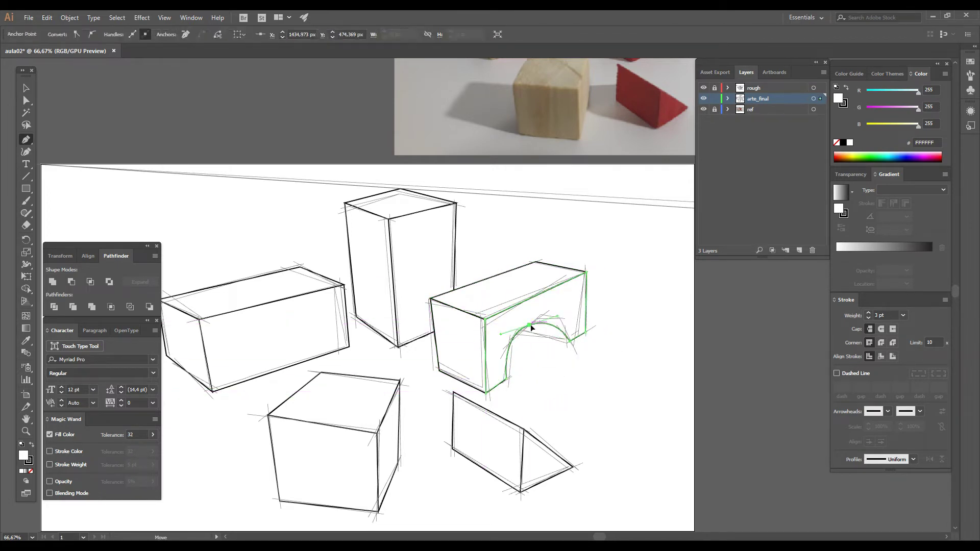
{"action": "left_click", "coordinate": [540, 380], "text": "ctrl"}
Draw a closed four-sided Pen shape over the arch opening for the block's inner surface and deselect it.
{"action": "left_click", "coordinate": [569, 341]}
{"action": "left_click", "coordinate": [512, 333]}
{"action": "left_click", "coordinate": [523, 312]}
{"action": "left_click", "coordinate": [574, 312]}
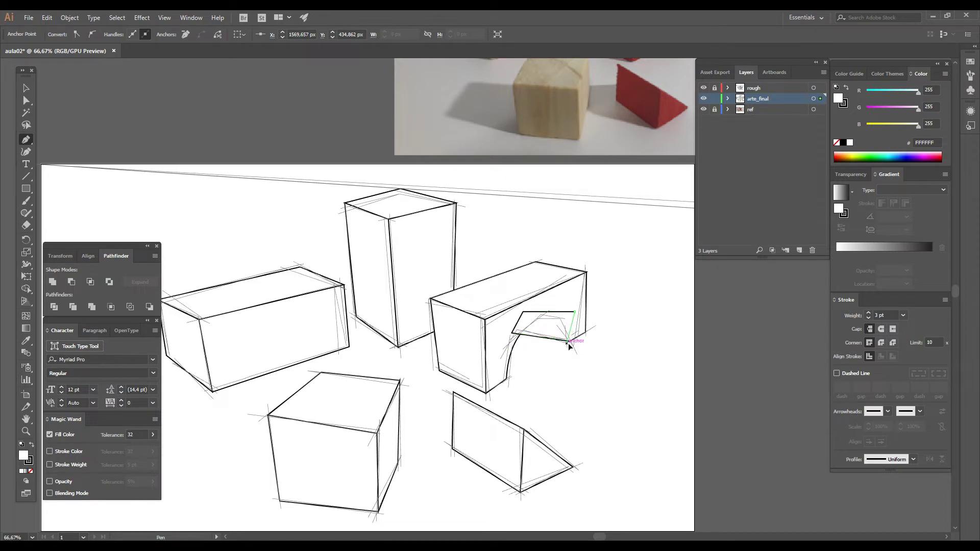
{"action": "left_click", "coordinate": [568, 341]}
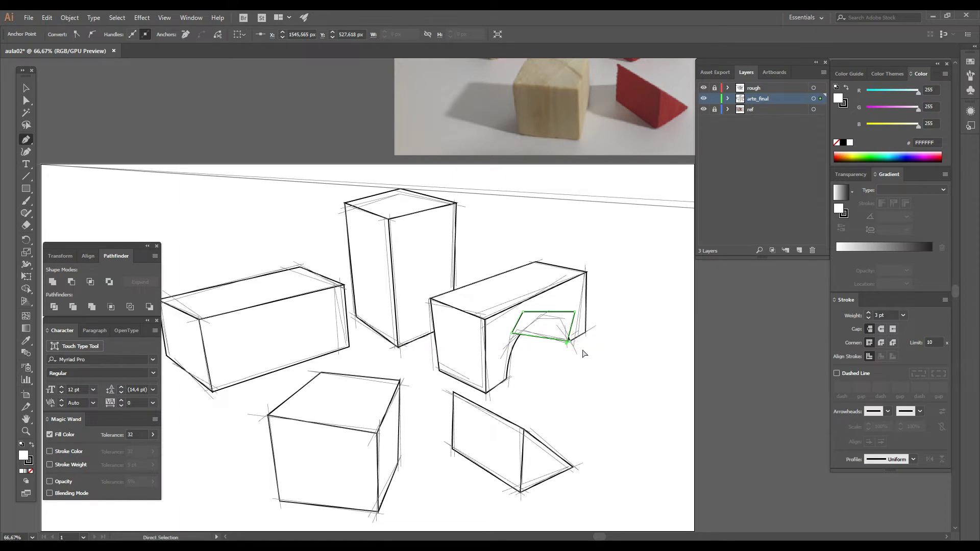
{"action": "left_click", "coordinate": [613, 374], "text": "ctrl"}
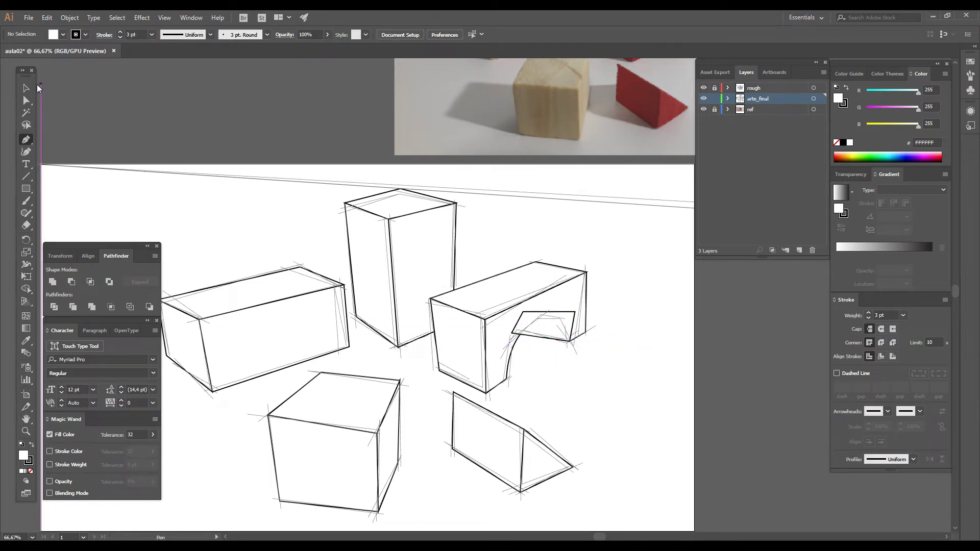
Hide the rough layer and bring the reference photo into view for comparison with the clean line art.
{"action": "left_click", "coordinate": [26, 88]}
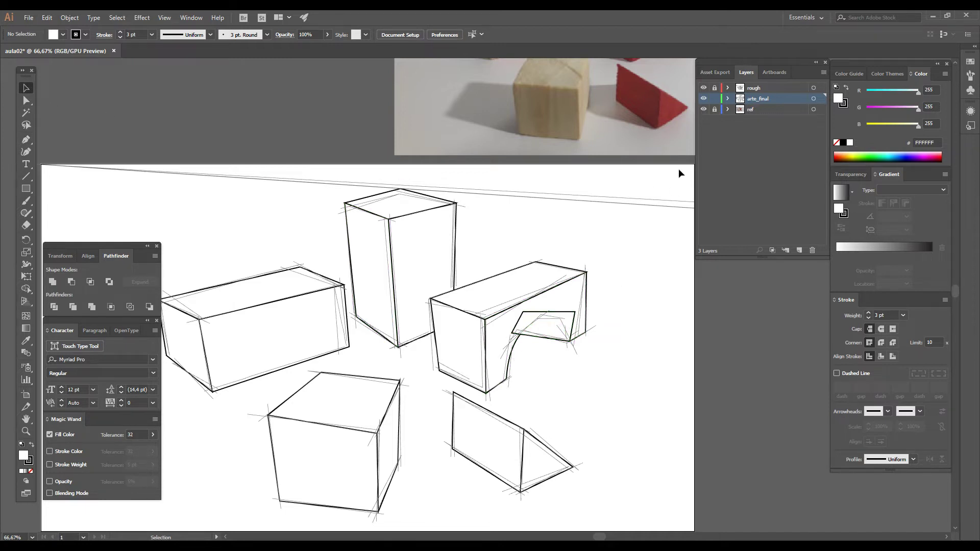
{"action": "left_click", "coordinate": [703, 87]}
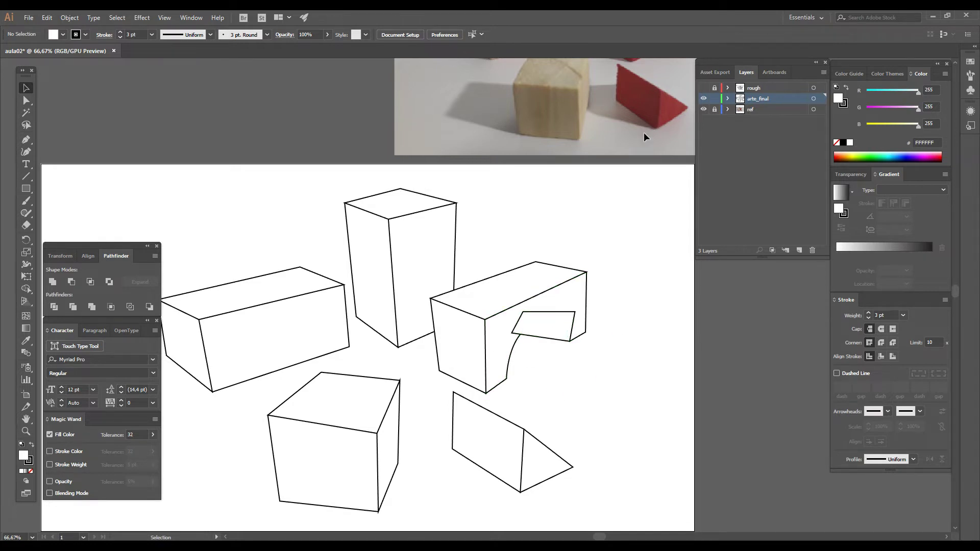
{"action": "left_click_drag", "start_coordinate": [581, 154], "coordinate": [521, 263]}
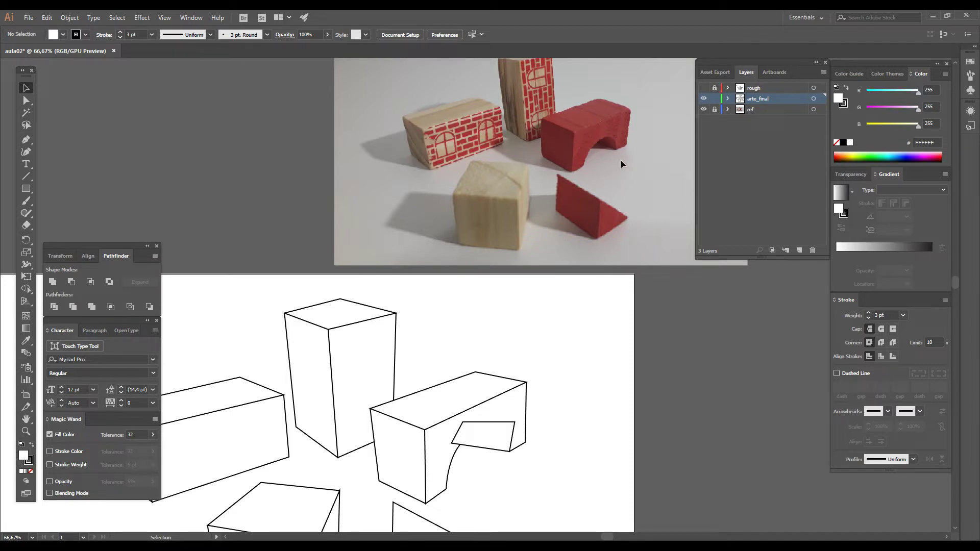
Send the arch block's four-sided inner surface shape behind the front face and deselect it.
{"action": "left_click_drag", "start_coordinate": [551, 401], "coordinate": [580, 309]}
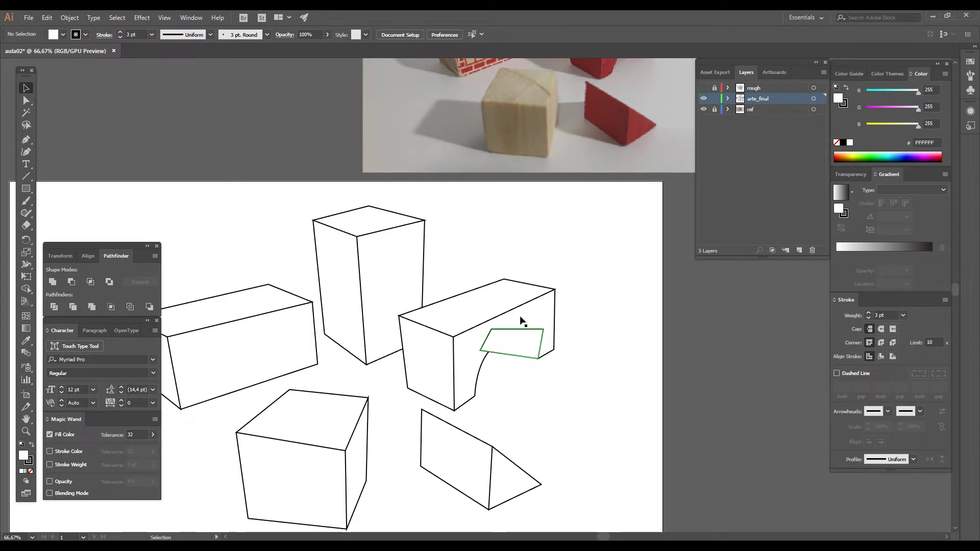
{"action": "left_click", "coordinate": [508, 341]}
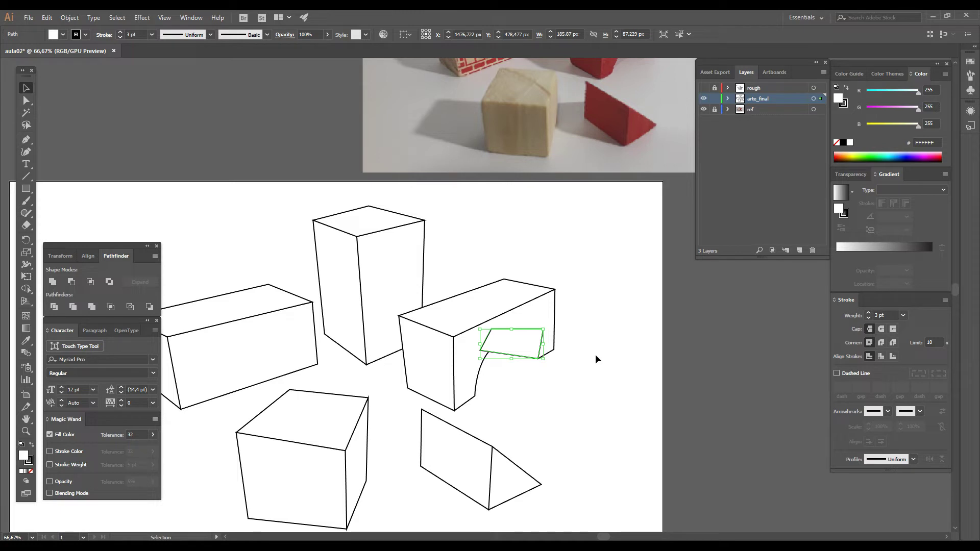
{"action": "key", "text": "a"}
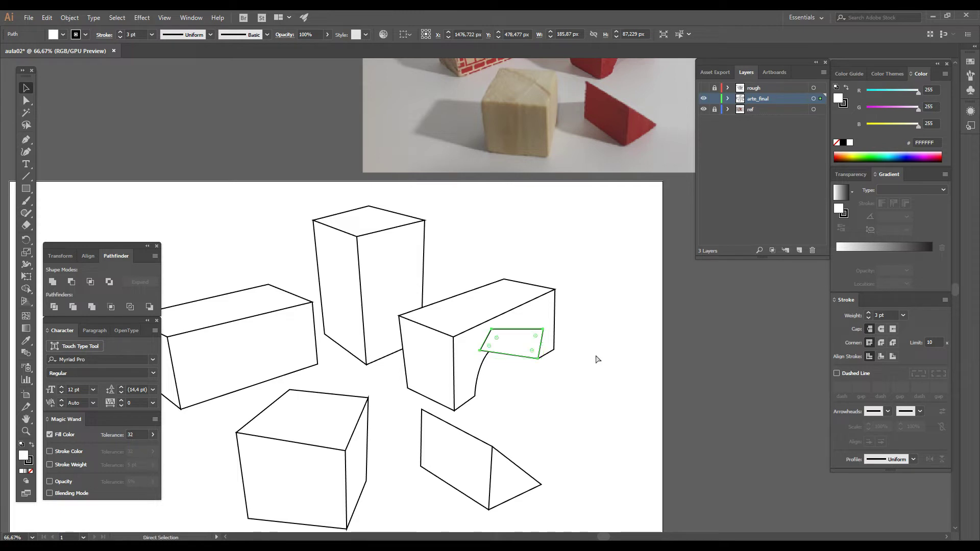
{"action": "key", "text": "ctrl+shift+bracketleft"}
{"action": "key", "text": "v"}
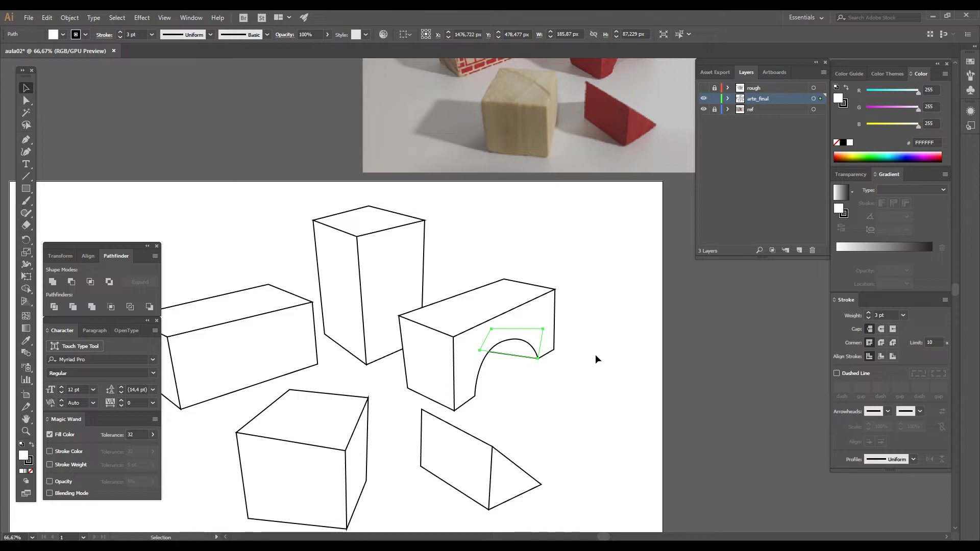
{"action": "left_click", "coordinate": [481, 390]}
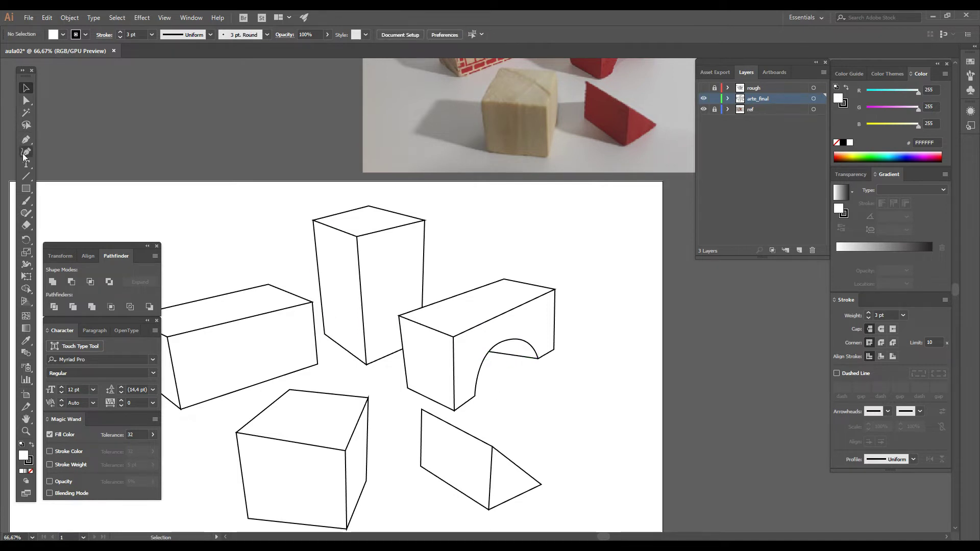
Move the lower-left anchor point of the arch's inner surface shape slightly upward with Direct Selection and deselect the shape.
{"action": "left_click", "coordinate": [27, 100]}
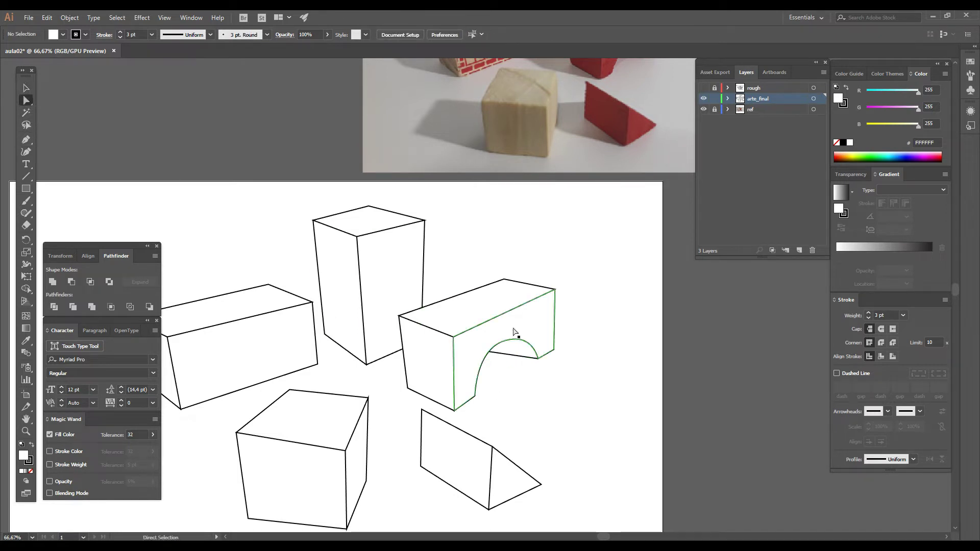
{"action": "left_click", "coordinate": [481, 353]}
{"action": "left_click_drag", "start_coordinate": [481, 355], "coordinate": [485, 344]}
{"action": "left_click", "coordinate": [539, 412]}
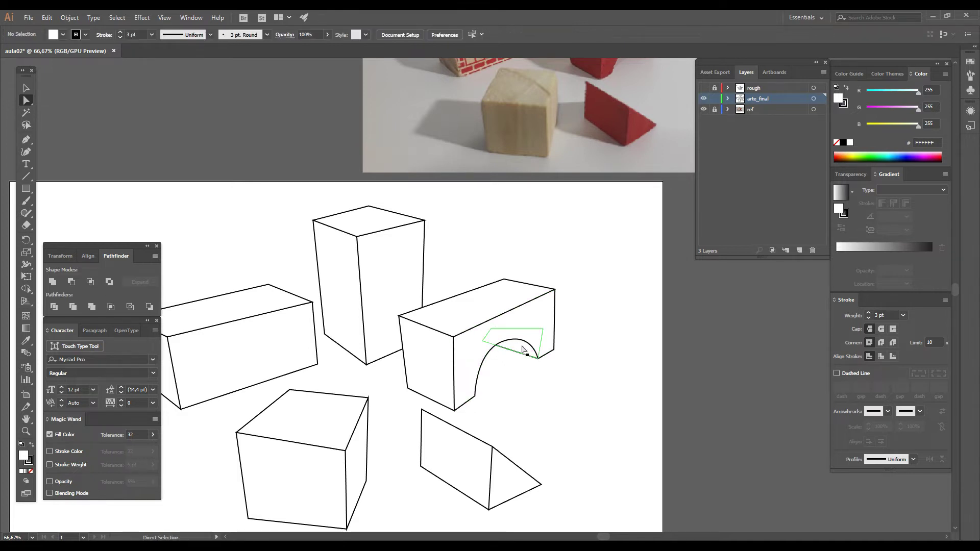
Apply Send to Back to the adjusted inner surface shape under the arch and clear the selection.
{"action": "key", "text": "v"}
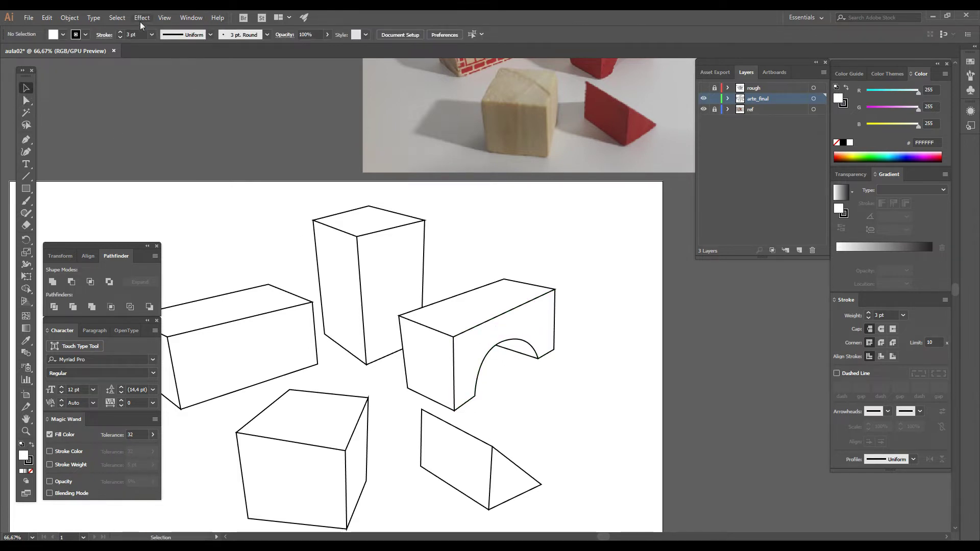
{"action": "left_click", "coordinate": [518, 352]}
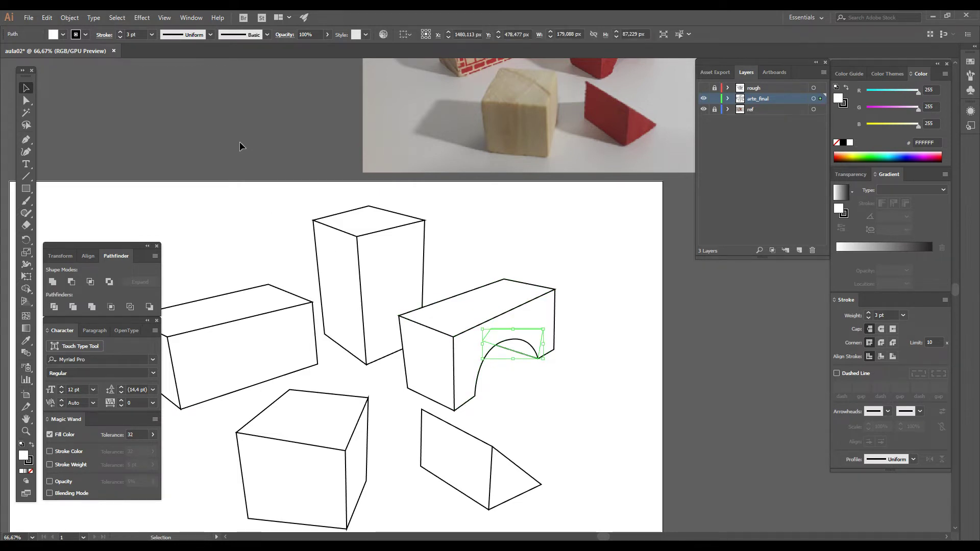
{"action": "left_click", "coordinate": [71, 18]}
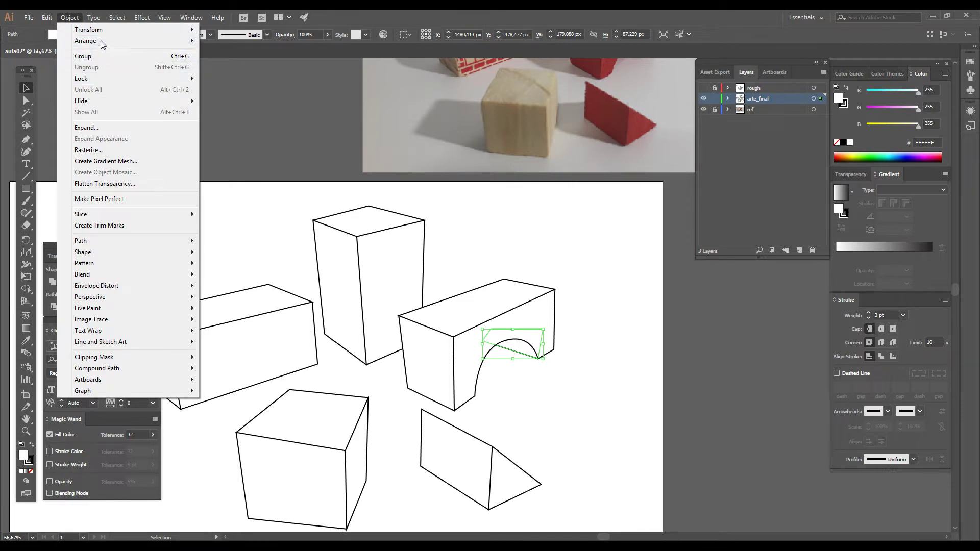
{"action": "mouse_move", "coordinate": [102, 43]}
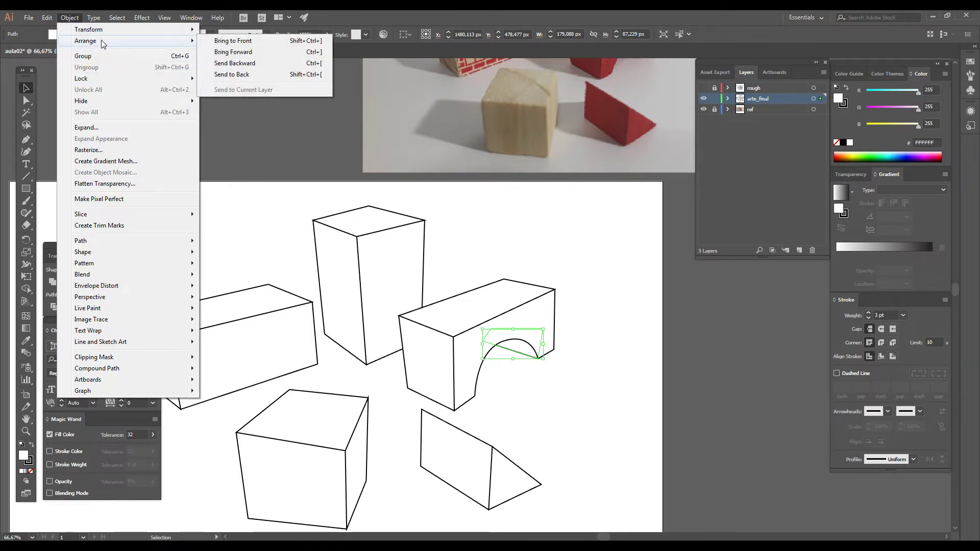
{"action": "left_click", "coordinate": [257, 77]}
{"action": "left_click", "coordinate": [469, 245]}
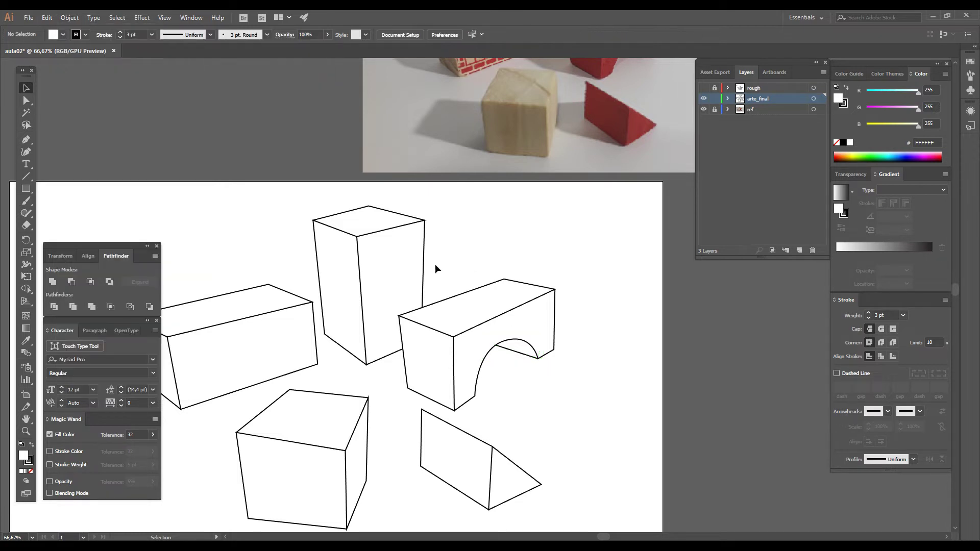
Fit the whole artboard and reference photo in view at 50% zoom and show the rough layer again.
{"action": "left_click", "coordinate": [24, 433]}
{"action": "left_click", "coordinate": [440, 314], "text": "alt"}
{"action": "left_click", "coordinate": [439, 314], "text": "alt"}
{"action": "left_click_drag", "start_coordinate": [440, 316], "coordinate": [443, 328]}
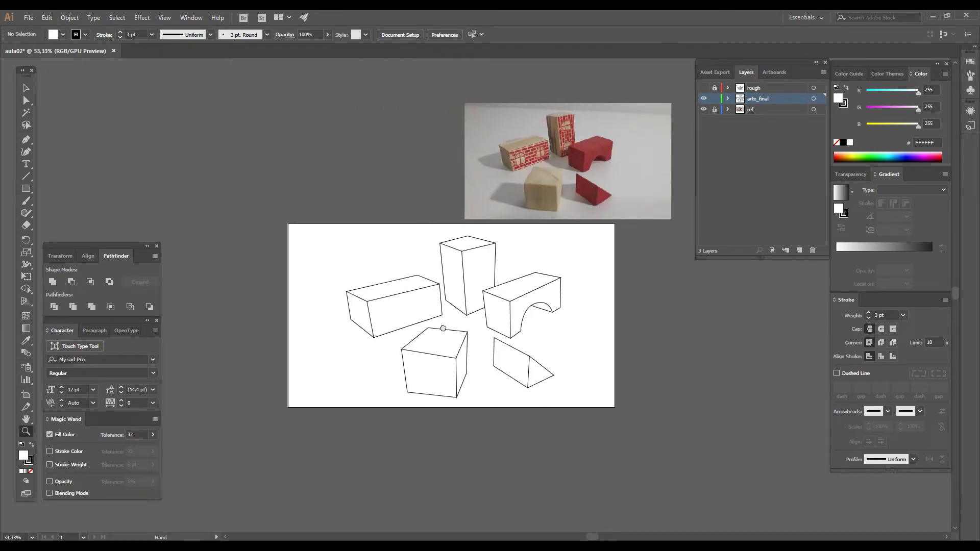
{"action": "left_click", "coordinate": [477, 271]}
{"action": "left_click_drag", "start_coordinate": [488, 286], "coordinate": [468, 257]}
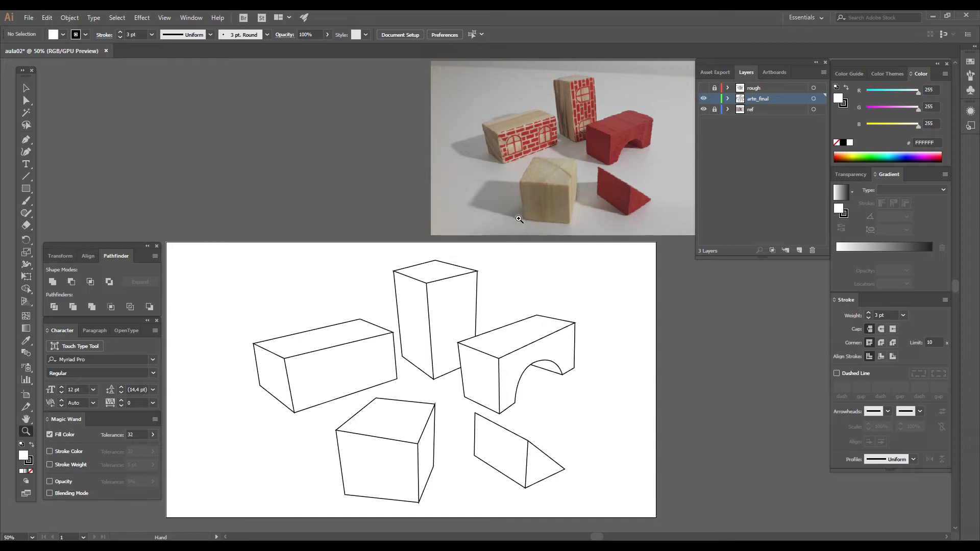
{"action": "left_click", "coordinate": [703, 88]}
{"action": "left_click_drag", "start_coordinate": [363, 321], "coordinate": [366, 284]}
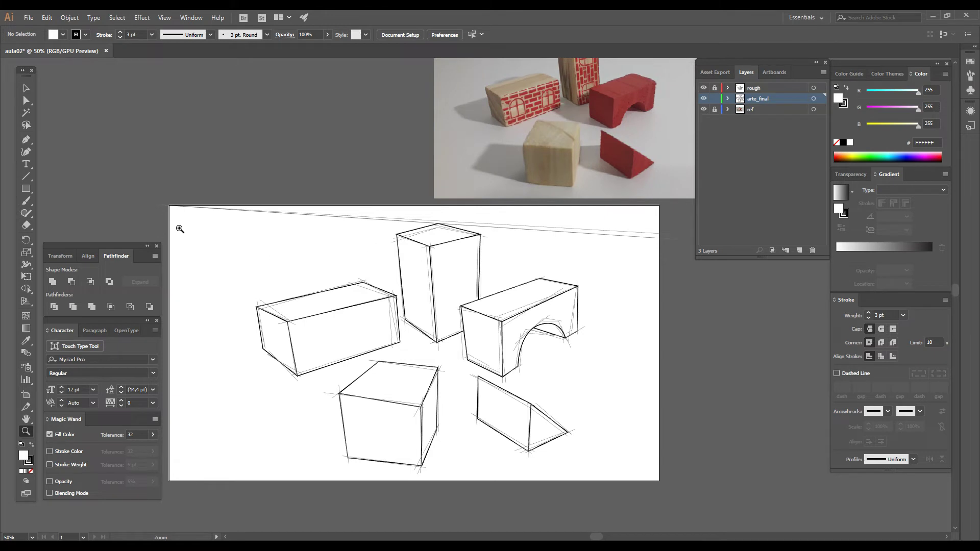
Draw a closed four-sided Pen shape for the ground below the sketched horizon line, send it to the back and deselect it.
{"action": "left_click", "coordinate": [26, 139]}
{"action": "left_click_drag", "start_coordinate": [255, 408], "coordinate": [272, 411]}
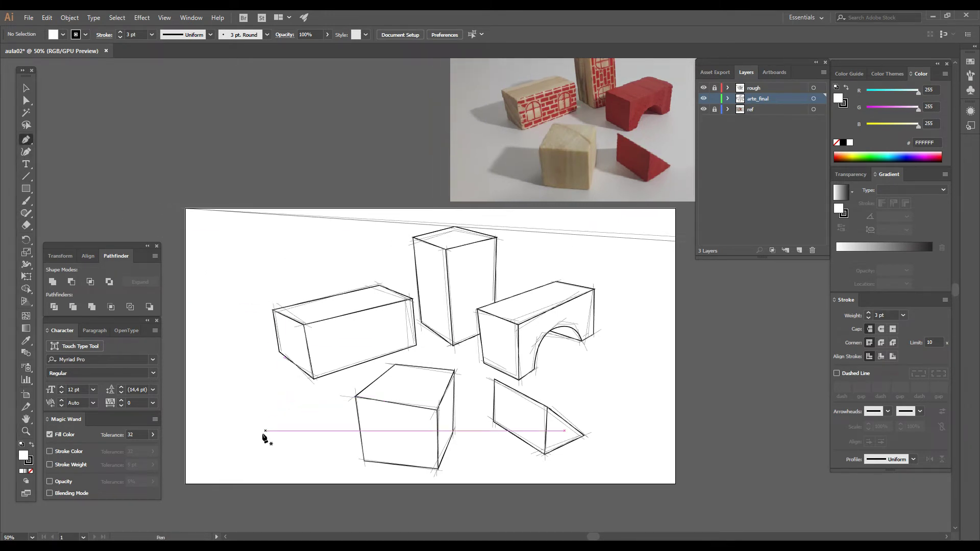
{"action": "left_click", "coordinate": [186, 488]}
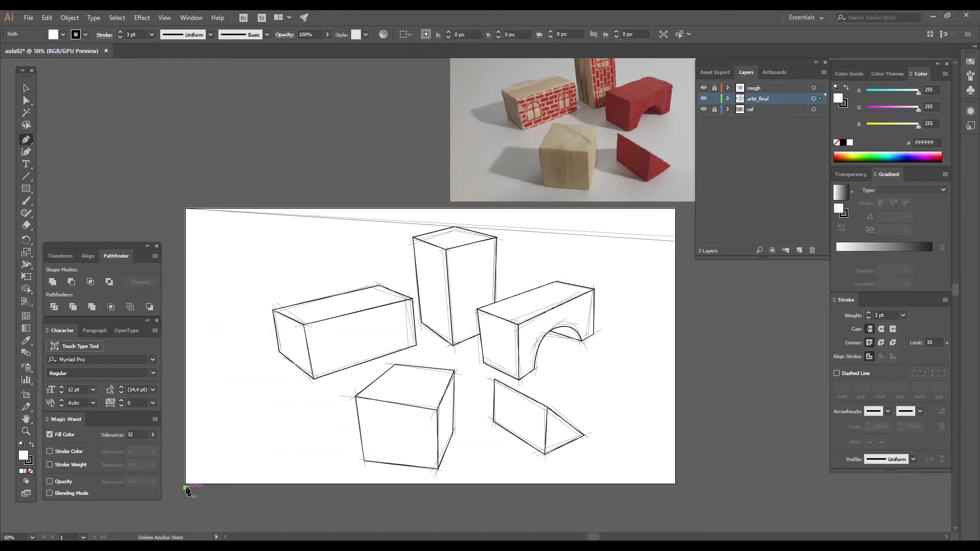
{"action": "left_click", "coordinate": [186, 208]}
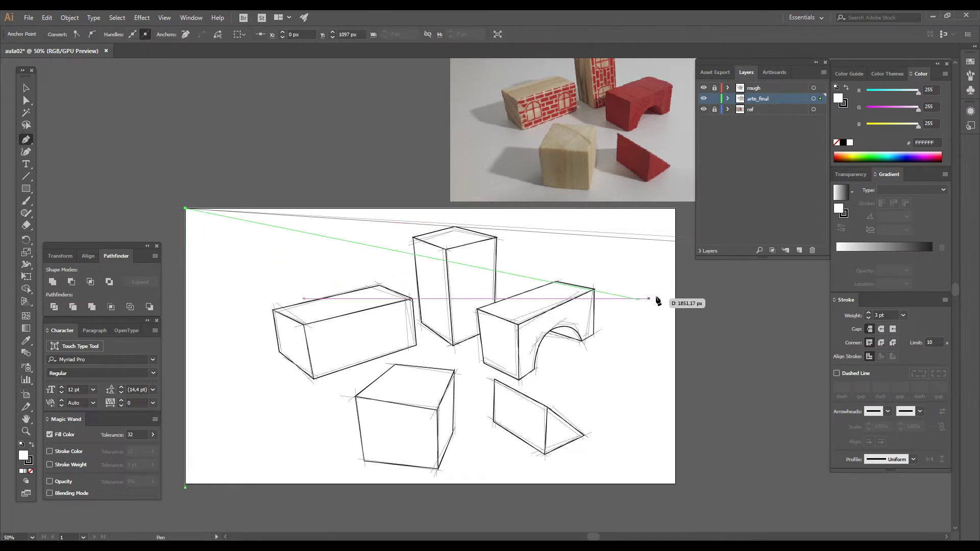
{"action": "left_click", "coordinate": [676, 236]}
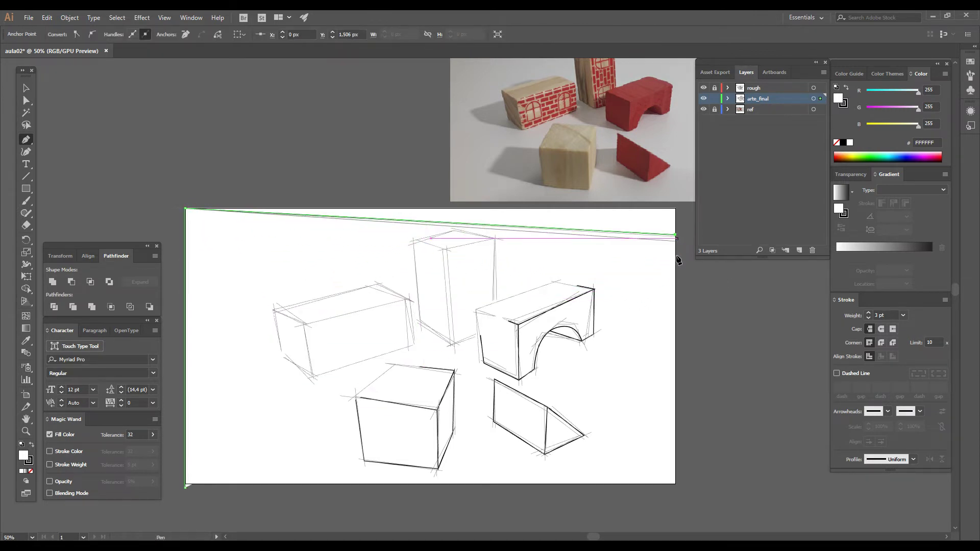
{"action": "left_click", "coordinate": [677, 488]}
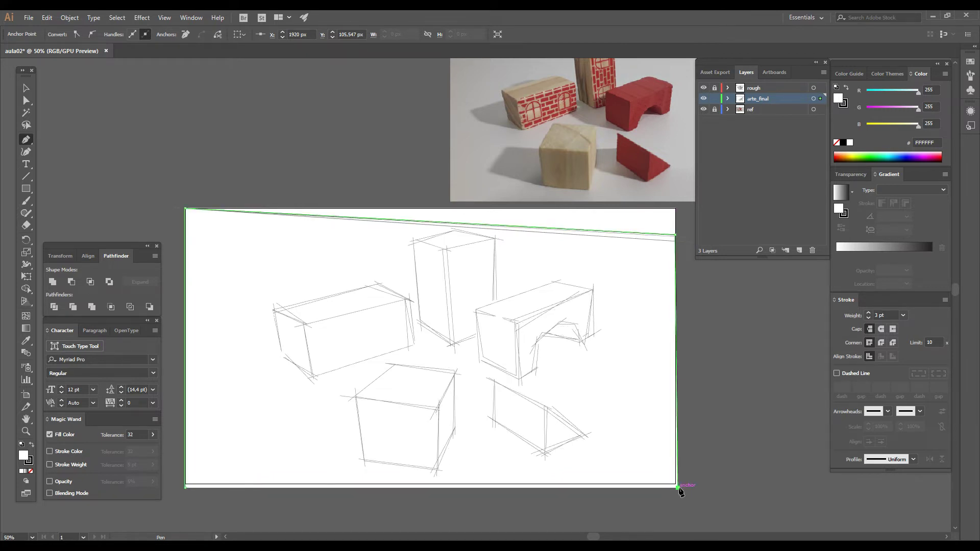
{"action": "left_click", "coordinate": [185, 487]}
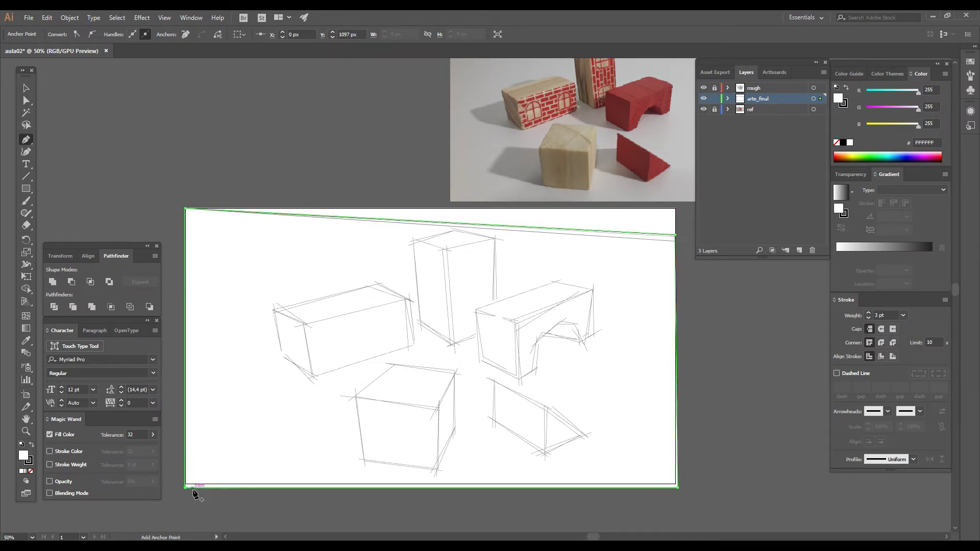
{"action": "key", "text": "ctrl"}
{"action": "key", "text": "ctrl+shift+bracketleft"}
{"action": "key", "text": "ctrl+shift+a"}
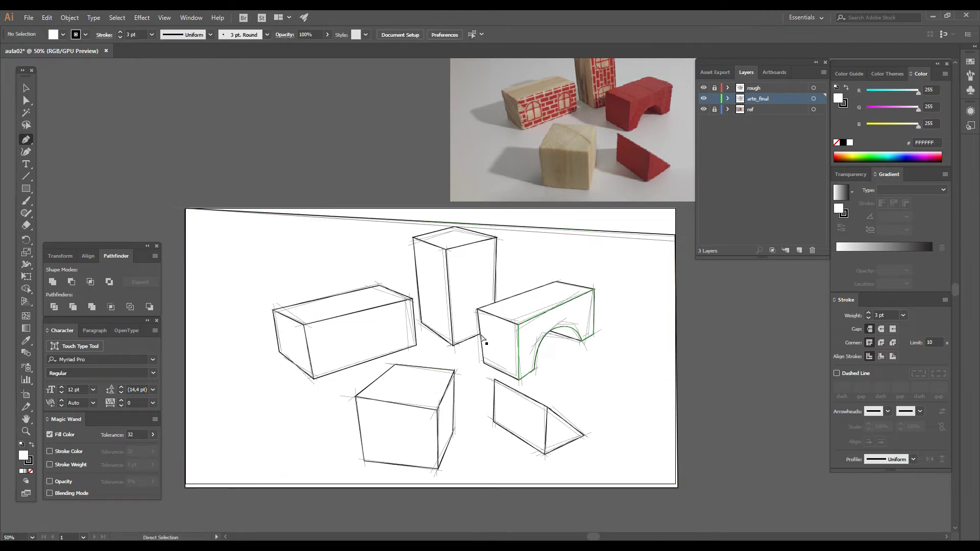
Draw a closed Pen rectangle for the background across the artboard's upper part, send it behind the ground shape and deselect it.
{"action": "left_click", "coordinate": [185, 208]}
{"action": "left_click", "coordinate": [675, 208]}
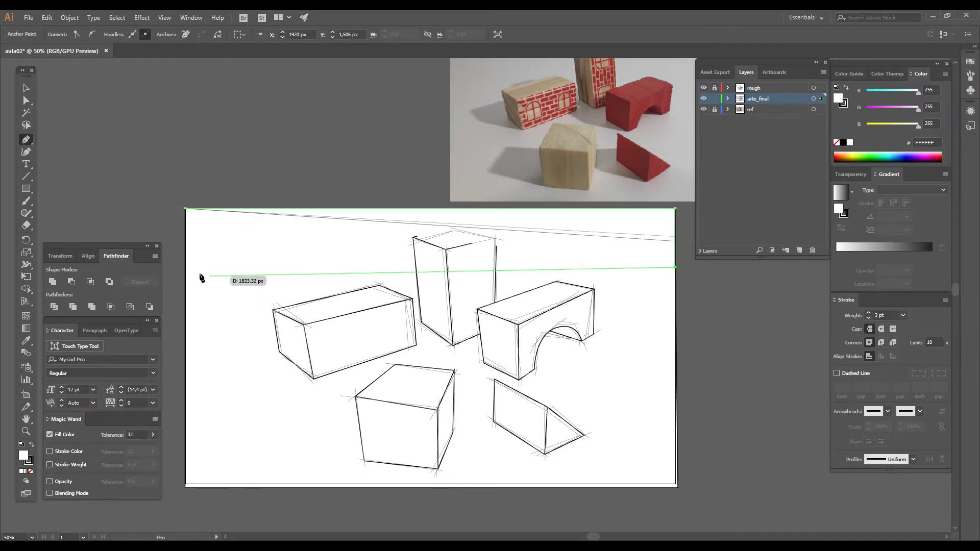
{"action": "left_click", "coordinate": [187, 269]}
{"action": "left_click", "coordinate": [186, 209]}
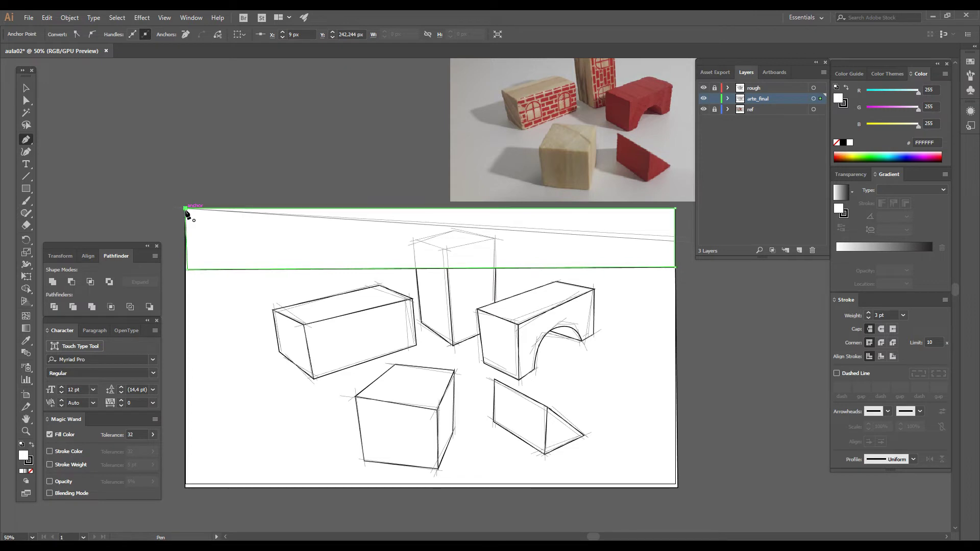
{"action": "key", "text": "ctrl+shift+bracketleft"}
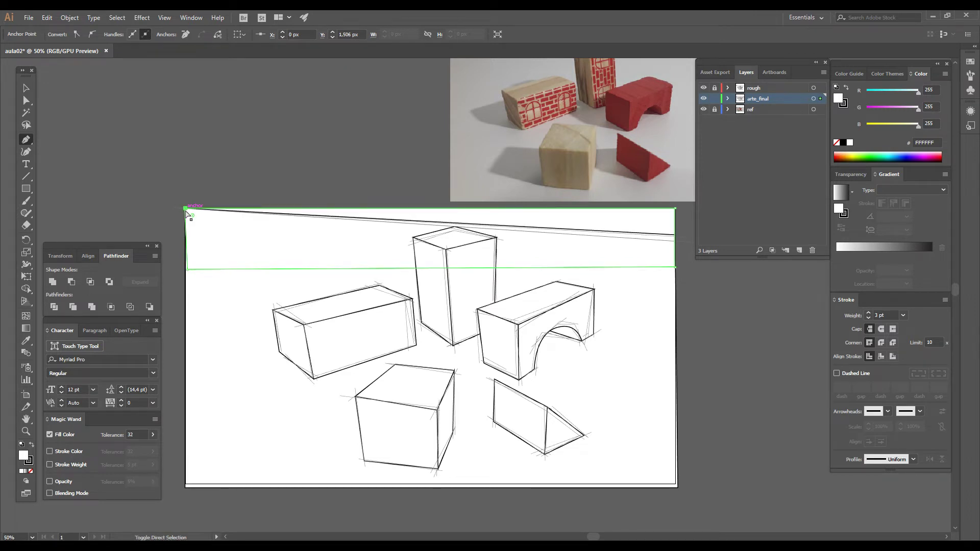
{"action": "left_click", "coordinate": [231, 145], "text": "ctrl"}
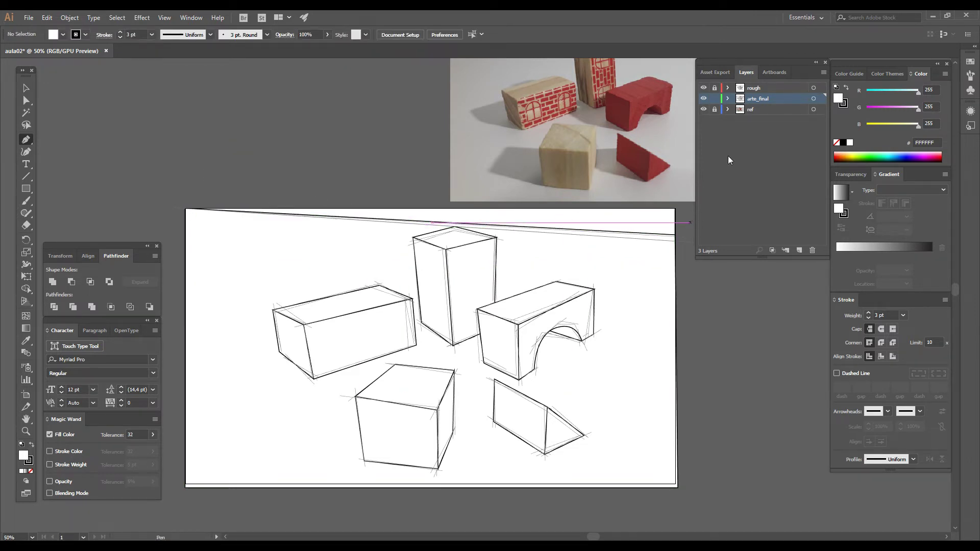
Hide the rough layer to leave only the clean line art beside the reference photo.
{"action": "left_click", "coordinate": [704, 88]}
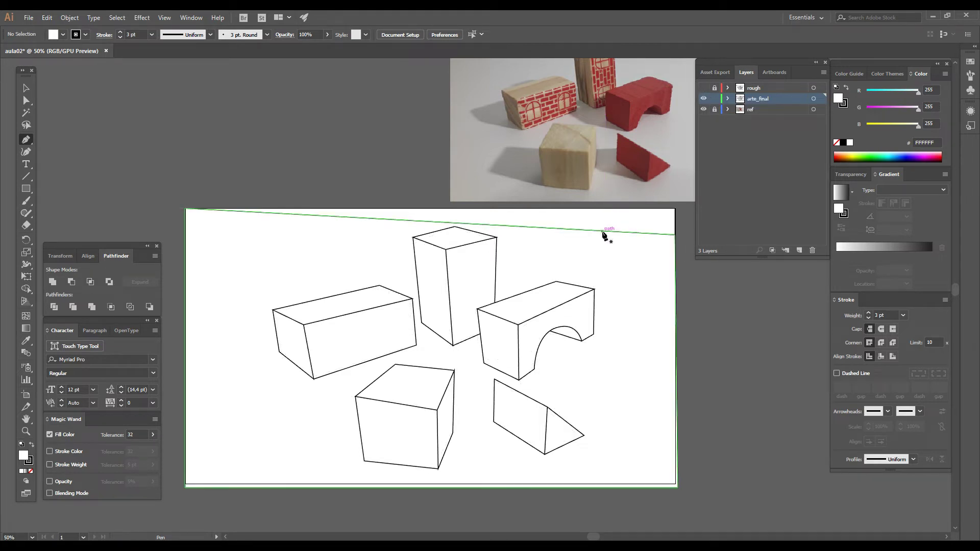
{"action": "key", "text": "space"}
{"action": "left_click_drag", "start_coordinate": [352, 302], "coordinate": [336, 317]}
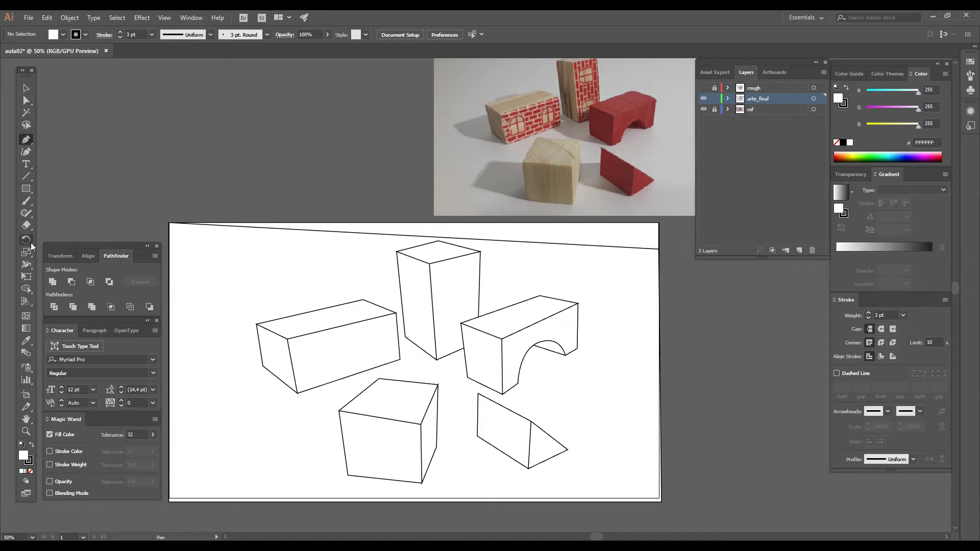
Sample several wood and brick colours from the blocks in the reference photo with the Eyedropper.
{"action": "left_click", "coordinate": [29, 342]}
{"action": "left_click", "coordinate": [534, 157]}
{"action": "left_click", "coordinate": [550, 159]}
{"action": "left_click", "coordinate": [551, 179]}
{"action": "left_click", "coordinate": [559, 176]}
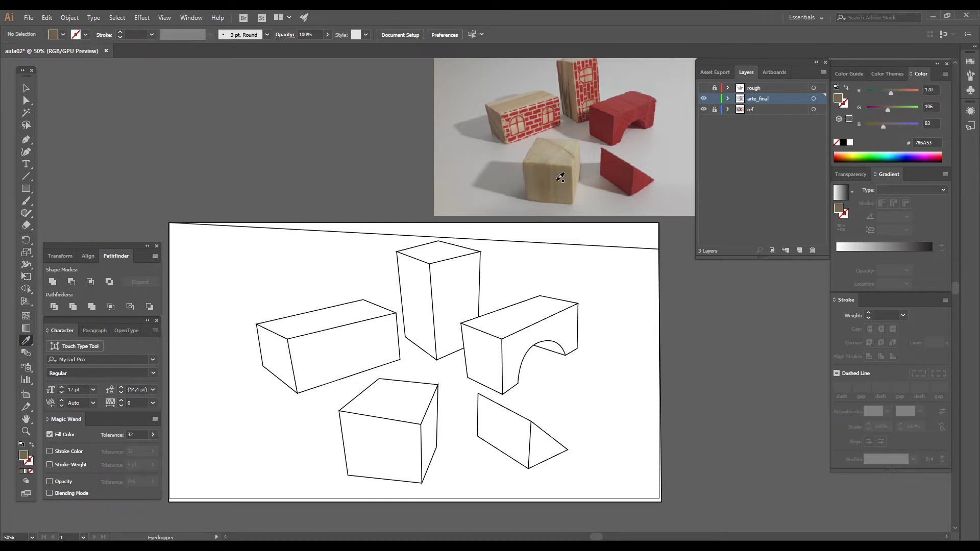
{"action": "left_click", "coordinate": [546, 141]}
{"action": "left_click", "coordinate": [520, 104]}
{"action": "left_click", "coordinate": [556, 98]}
{"action": "left_click", "coordinate": [556, 97]}
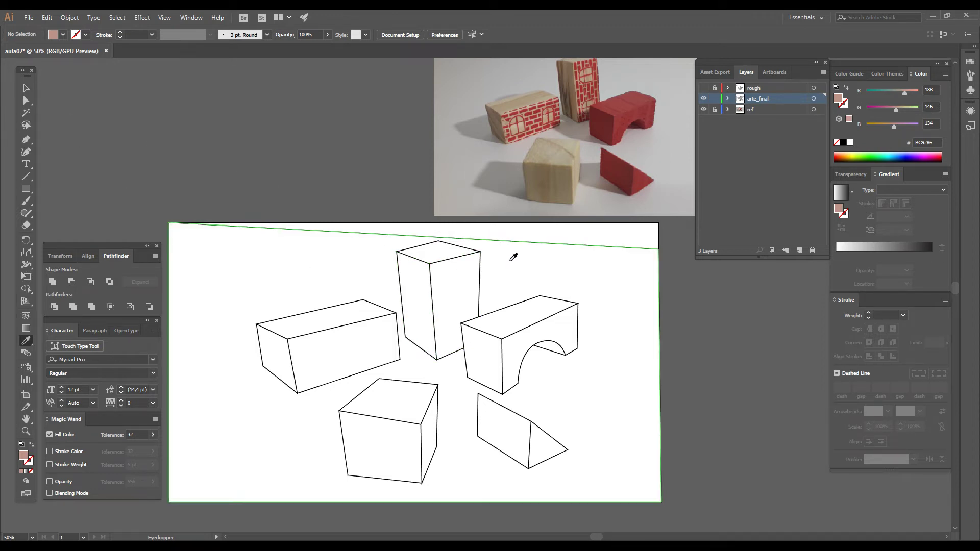
Set the fill colour to light beige EDE1BC in the Color Picker.
{"action": "double_click", "coordinate": [24, 456]}
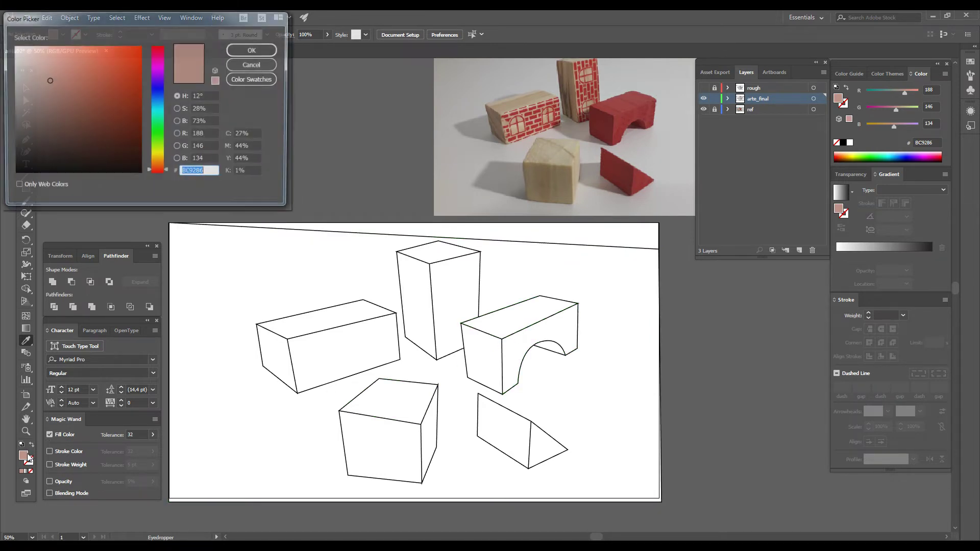
{"action": "left_click", "coordinate": [160, 160]}
{"action": "mouse_move", "coordinate": [49, 76]}
{"action": "left_mouse_down"}
{"action": "mouse_move", "coordinate": [33, 57]}
{"action": "mouse_move", "coordinate": [40, 55]}
{"action": "left_mouse_up"}
{"action": "left_click", "coordinate": [254, 50]}
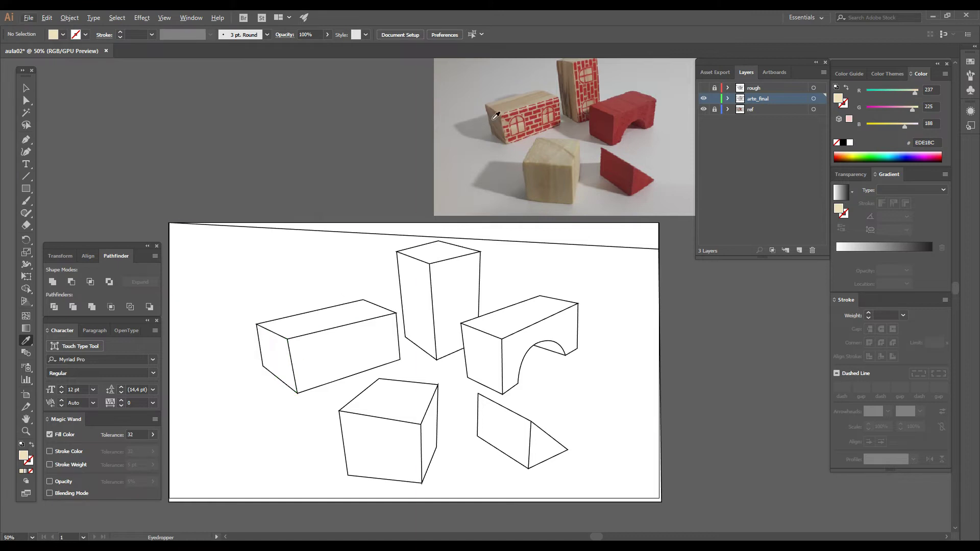
Try the beige fill on the long block's front face, undo it and restore the default white fill and black stroke.
{"action": "left_click_drag", "start_coordinate": [495, 115], "coordinate": [485, 135]}
{"action": "left_click", "coordinate": [280, 360]}
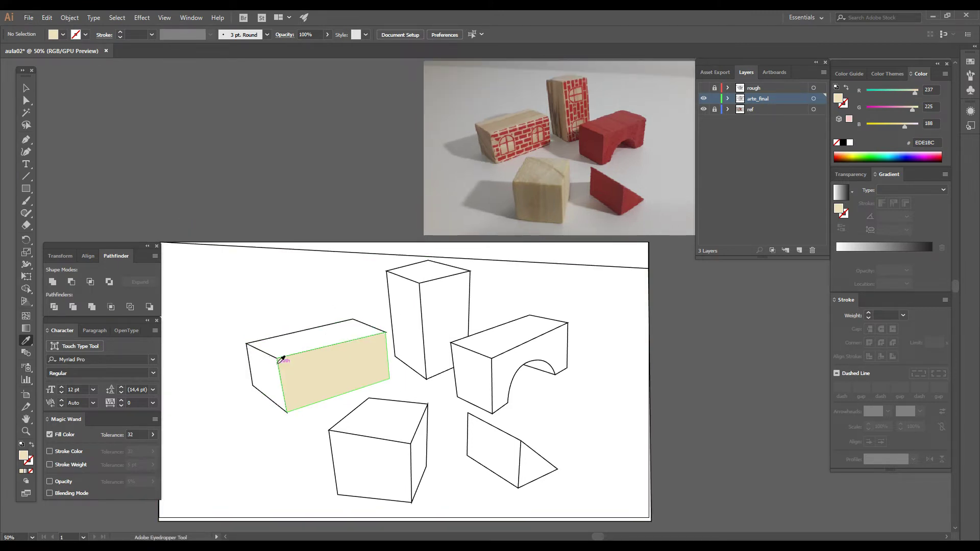
{"action": "key", "text": "ctrl+z"}
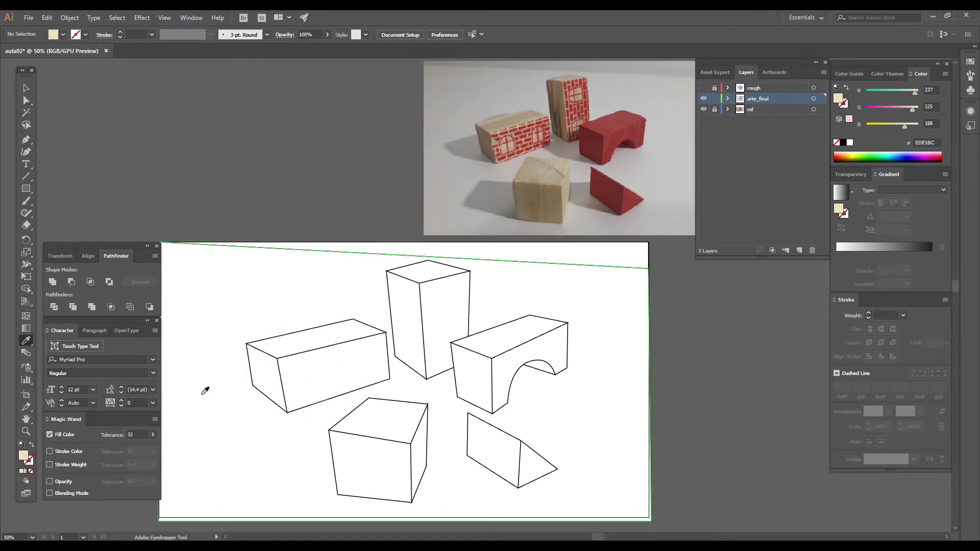
{"action": "key", "text": "d"}
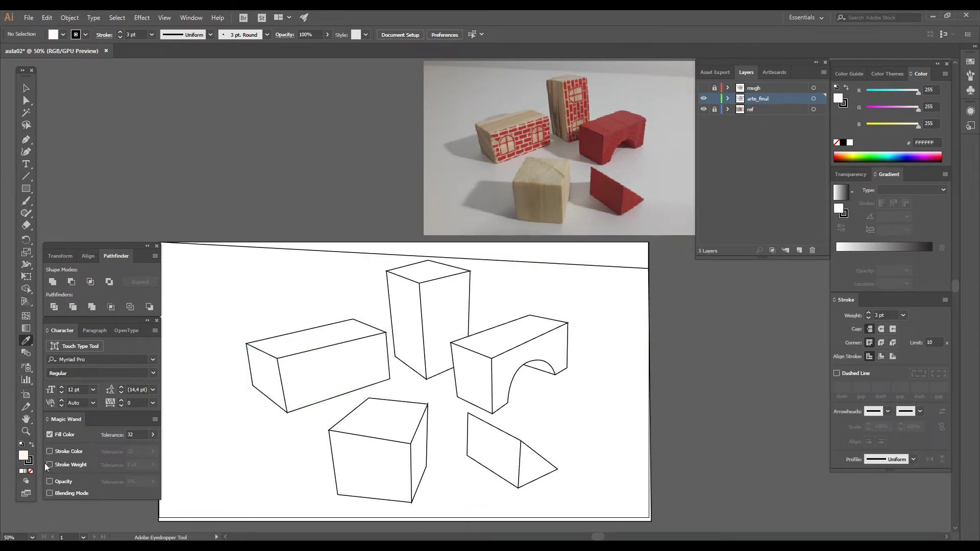
Set the fill colour to light beige EDE2CC in the Color Picker.
{"action": "double_click", "coordinate": [23, 455]}
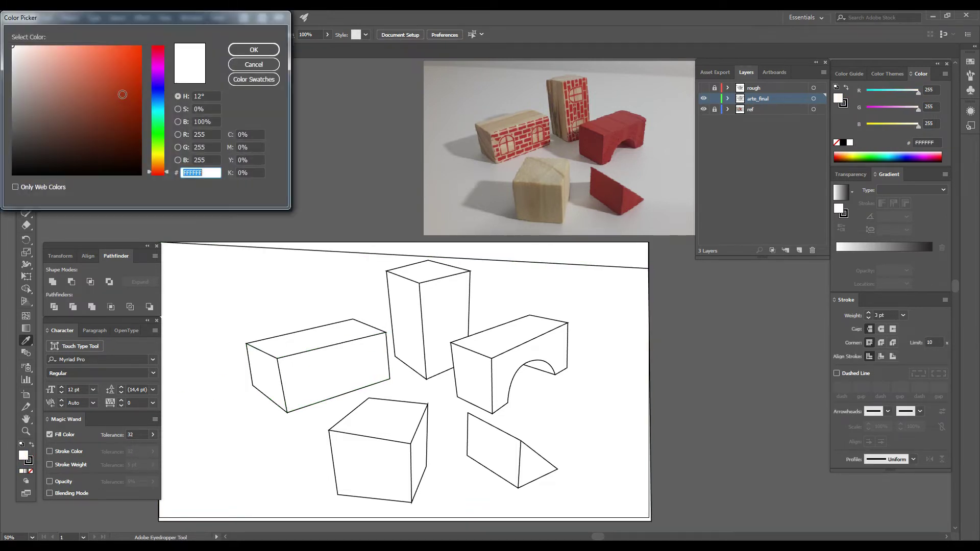
{"action": "left_click", "coordinate": [160, 162]}
{"action": "left_click", "coordinate": [29, 57]}
{"action": "left_click_drag", "start_coordinate": [29, 57], "coordinate": [29, 53]}
{"action": "left_click", "coordinate": [253, 50]}
Apply the beige fill to all visible faces of the long block, the cube and the tall block.
{"action": "left_click", "coordinate": [276, 362]}
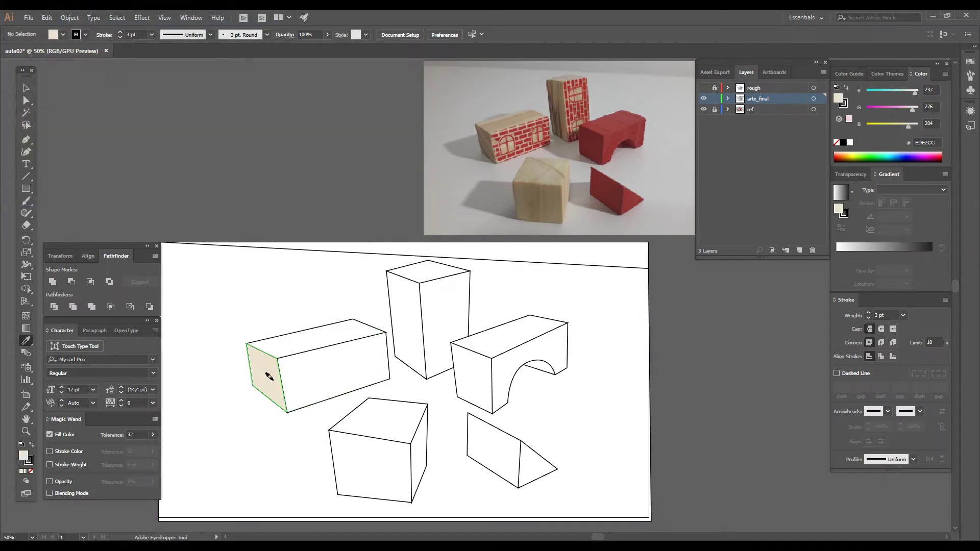
{"action": "left_click", "coordinate": [265, 334]}
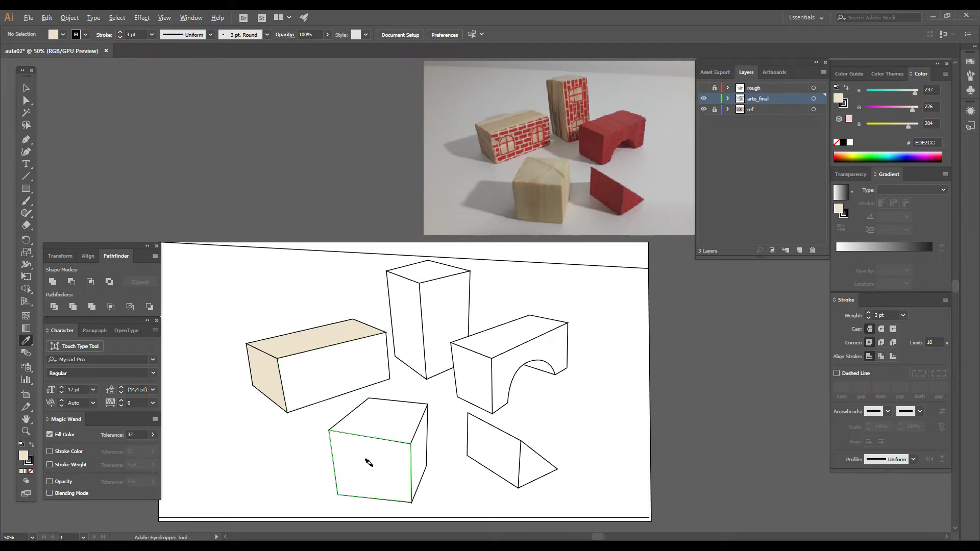
{"action": "left_click", "coordinate": [367, 459]}
{"action": "left_click", "coordinate": [382, 422]}
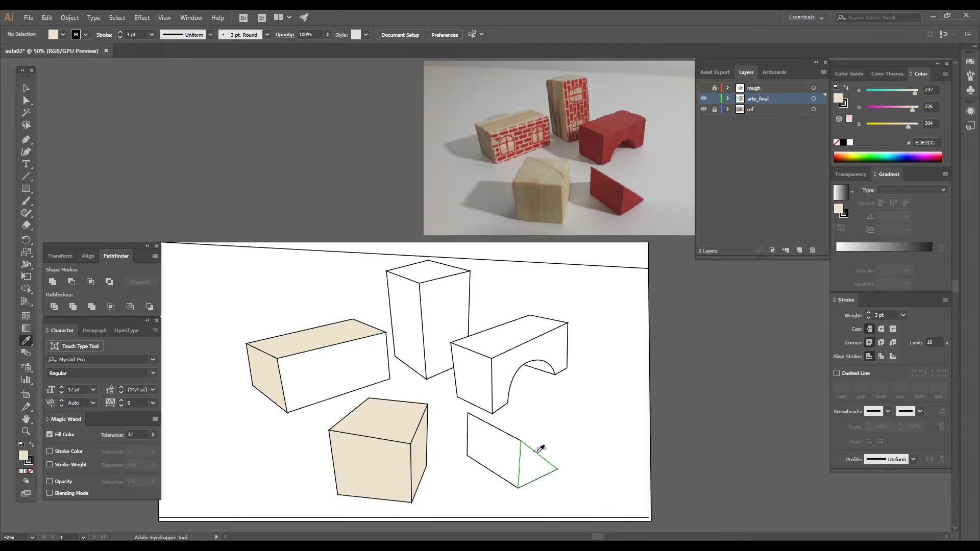
{"action": "left_click", "coordinate": [403, 306]}
{"action": "left_click", "coordinate": [423, 261]}
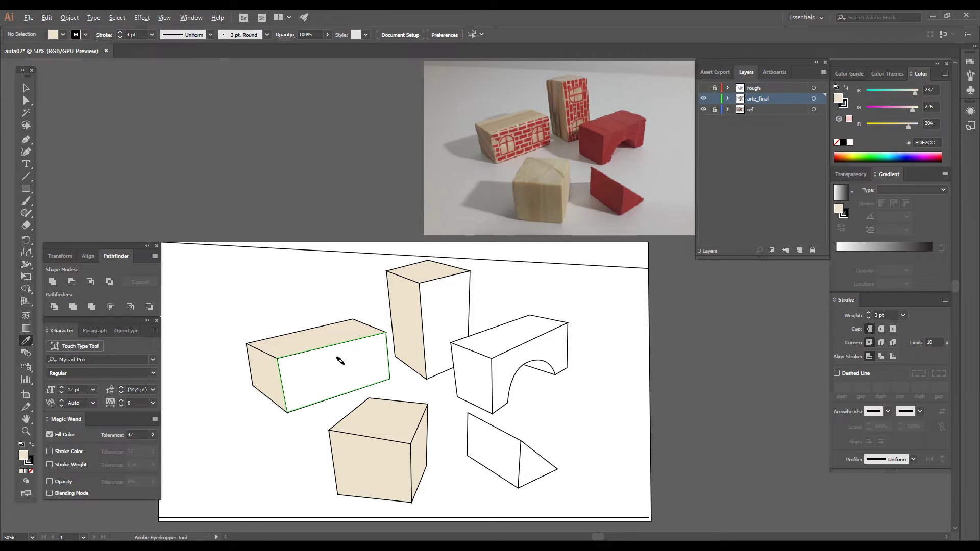
{"action": "left_click", "coordinate": [340, 360]}
{"action": "left_click", "coordinate": [449, 297]}
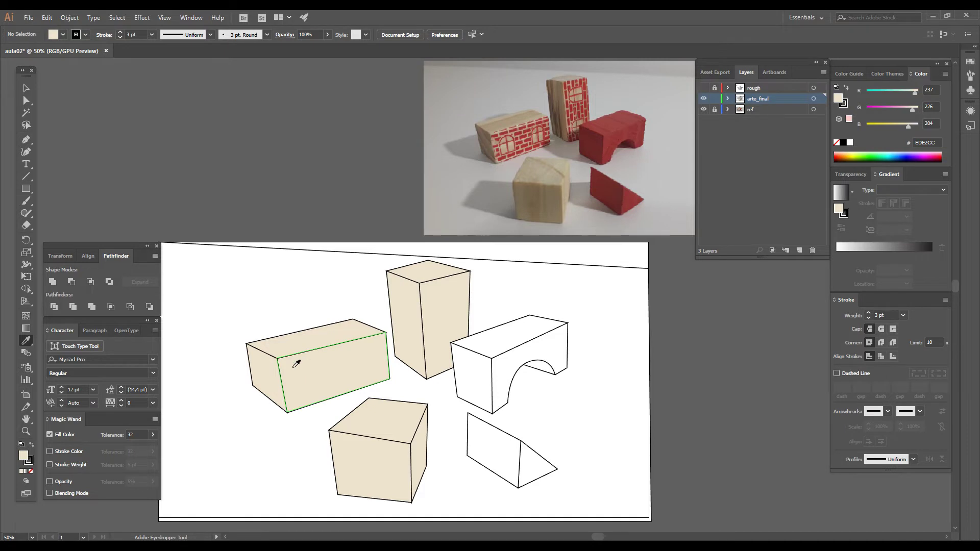
Set the fill colour to paler cream F9F1E4 and apply it to the top faces of the three wooden blocks.
{"action": "double_click", "coordinate": [22, 456]}
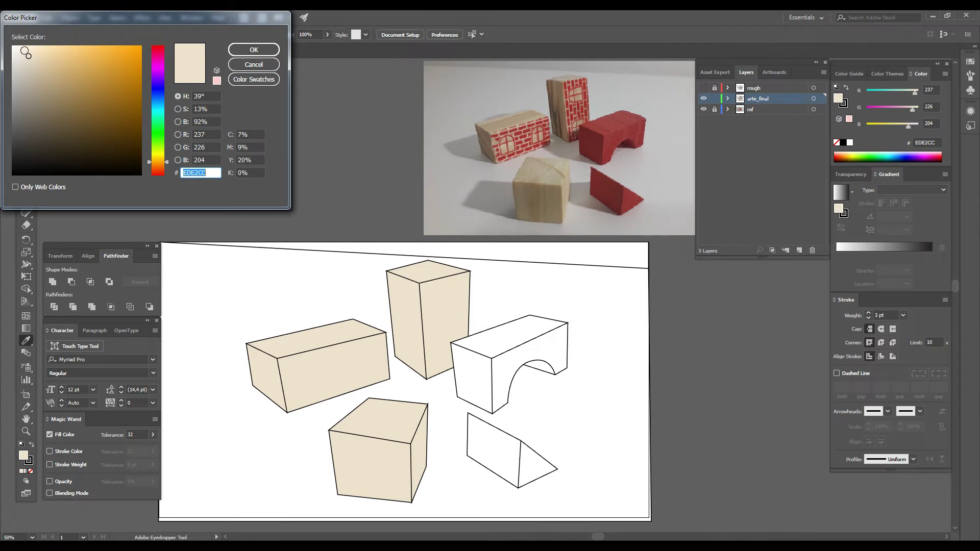
{"action": "left_click_drag", "start_coordinate": [26, 53], "coordinate": [24, 47]}
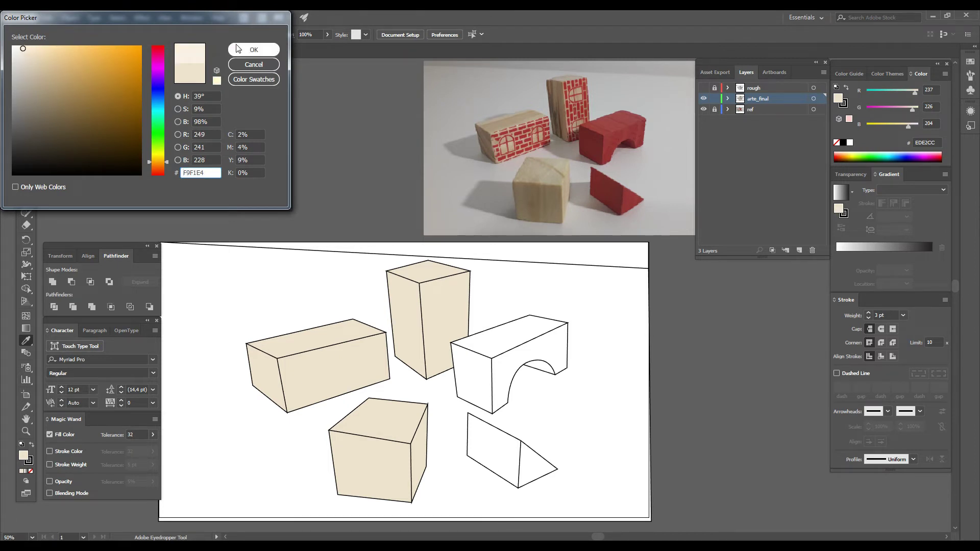
{"action": "left_click", "coordinate": [253, 50]}
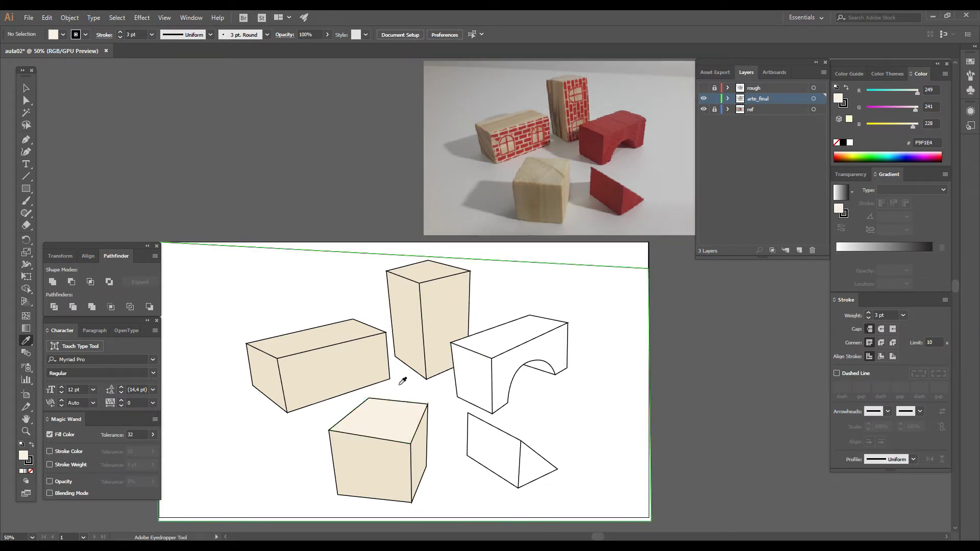
{"action": "left_click", "coordinate": [411, 270], "text": "alt"}
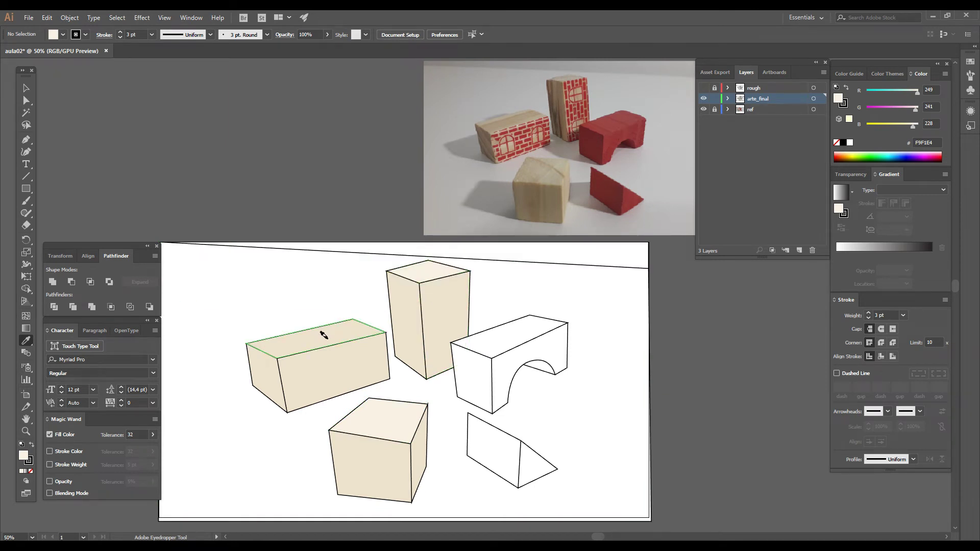
{"action": "left_click", "coordinate": [324, 334], "text": "alt"}
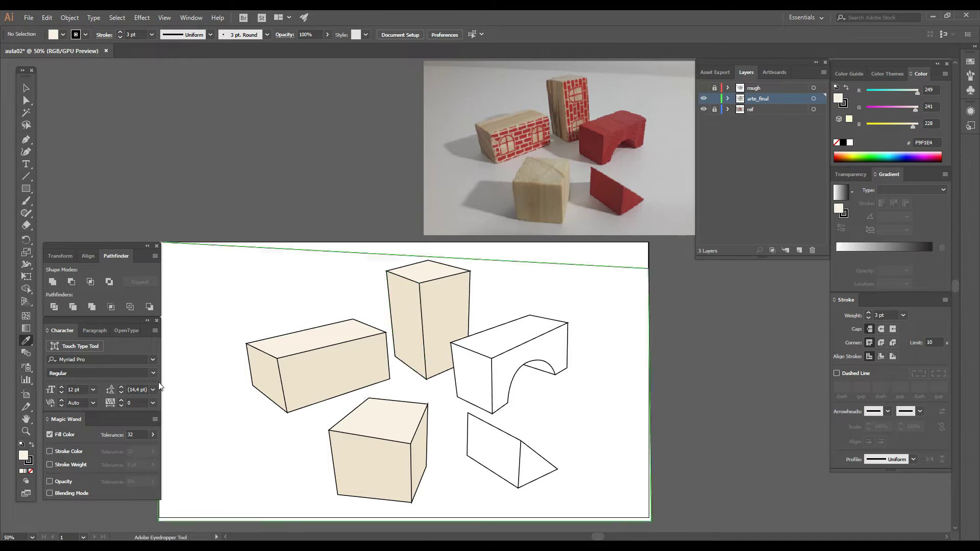
Sample the beige, darken it to D3C4A9 and apply it to the left-facing shaded faces of the three wooden blocks.
{"action": "left_click", "coordinate": [325, 382]}
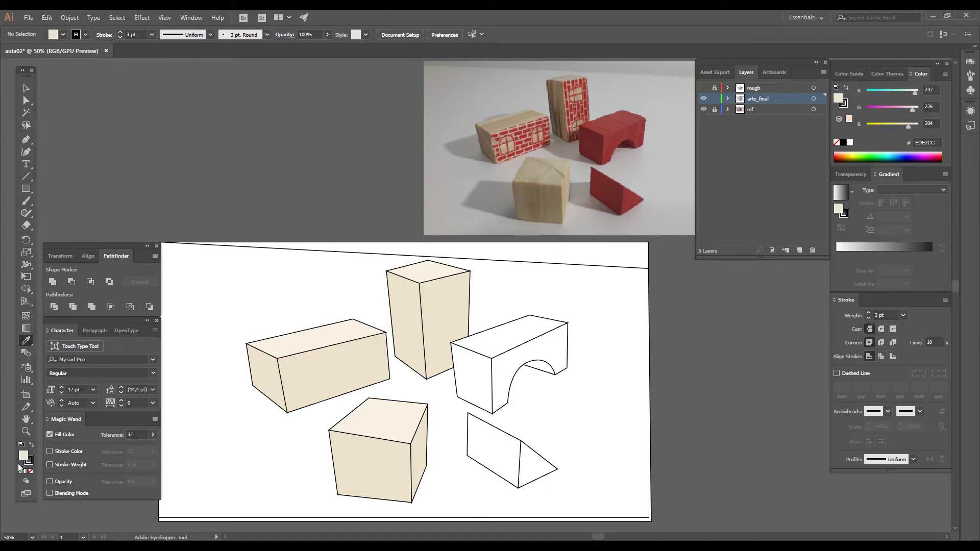
{"action": "double_click", "coordinate": [23, 457]}
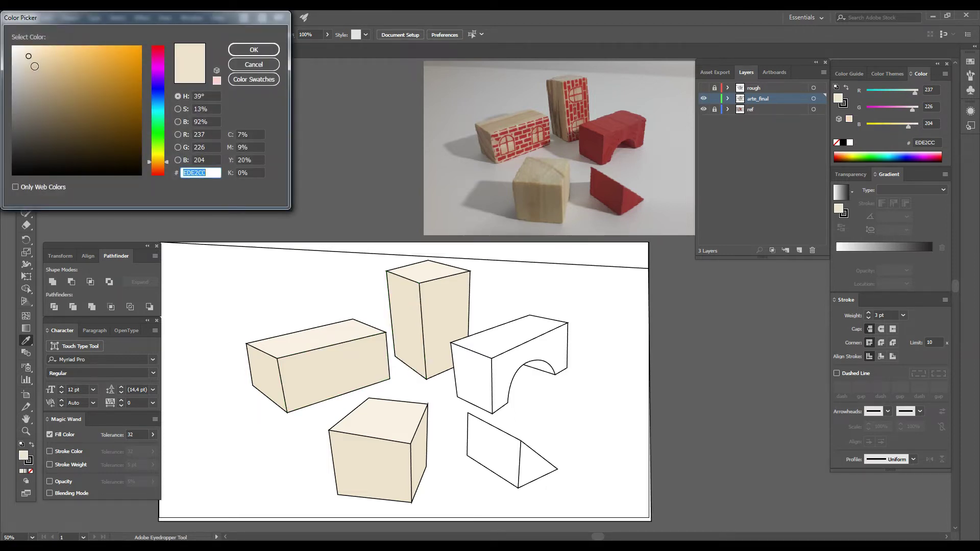
{"action": "left_click_drag", "start_coordinate": [34, 66], "coordinate": [38, 67]}
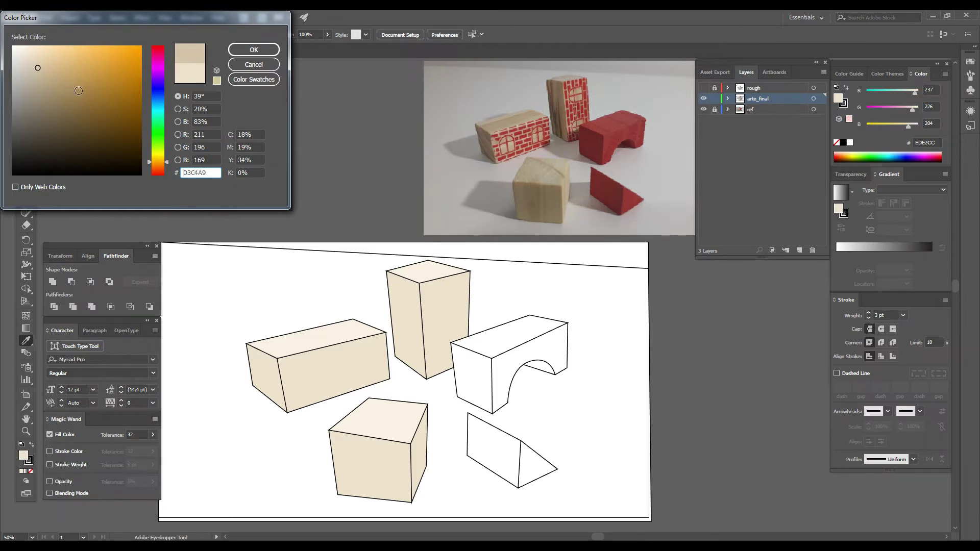
{"action": "left_click", "coordinate": [254, 50]}
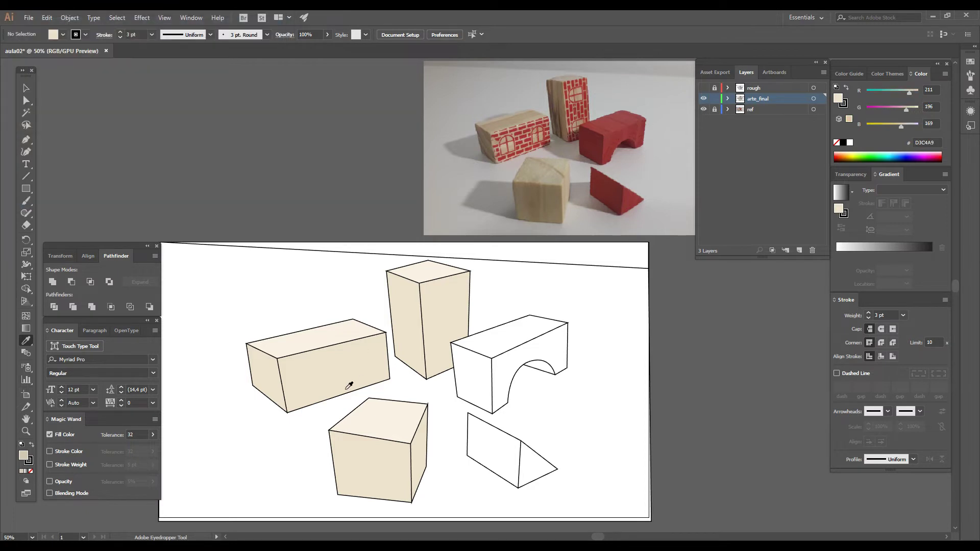
{"action": "left_click", "coordinate": [331, 452], "text": "alt"}
{"action": "left_click", "coordinate": [394, 307], "text": "alt"}
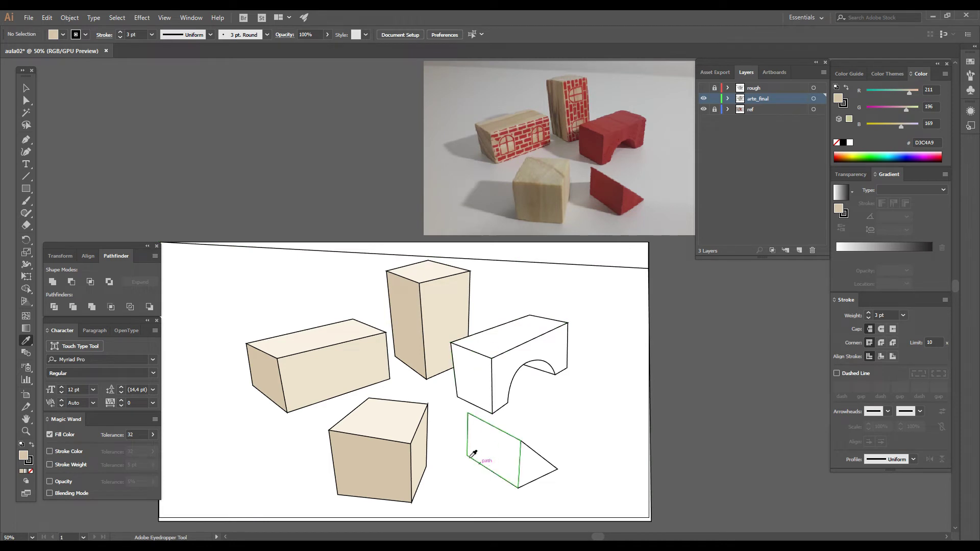
Sample the white arch block with the Eyedropper and set the fill colour to red B50B0B.
{"action": "left_click", "coordinate": [496, 333]}
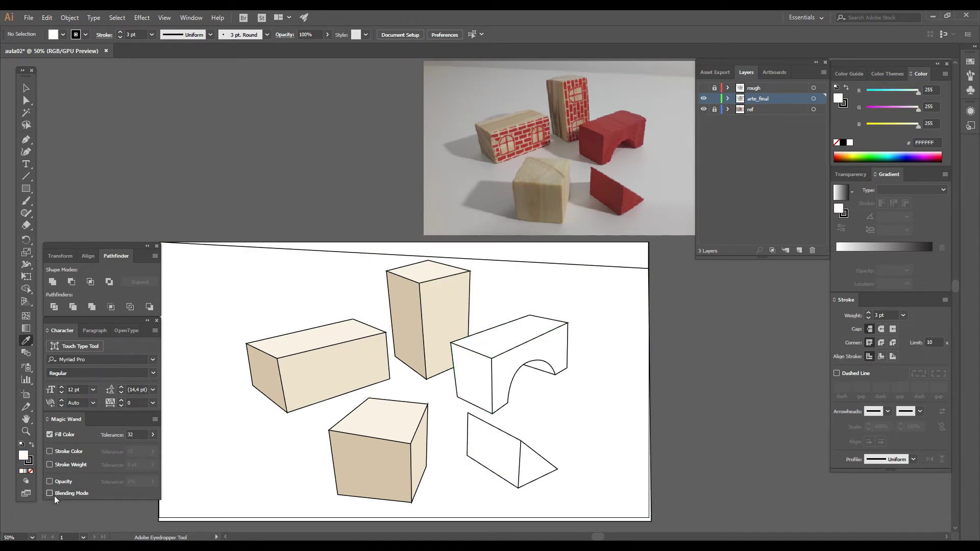
{"action": "double_click", "coordinate": [23, 456]}
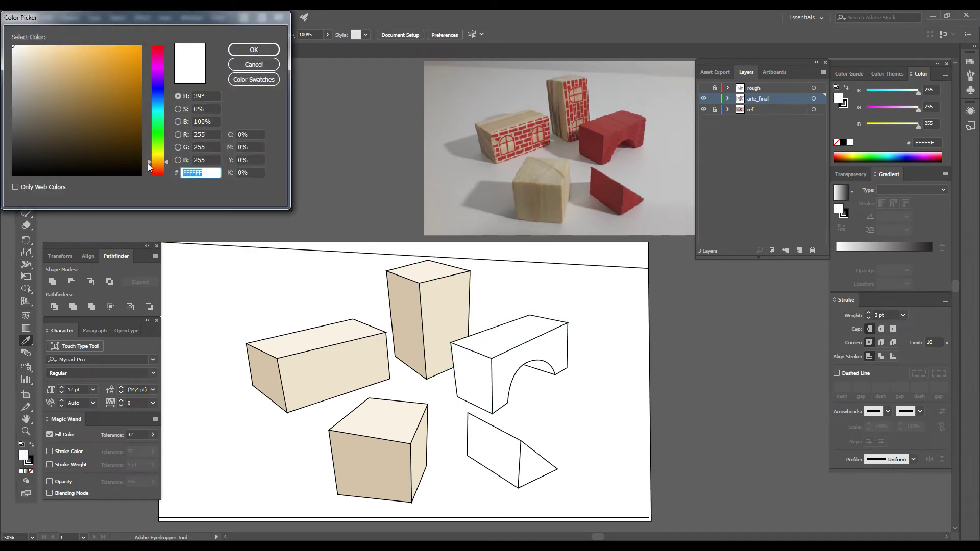
{"action": "left_click_drag", "start_coordinate": [161, 173], "coordinate": [161, 181]}
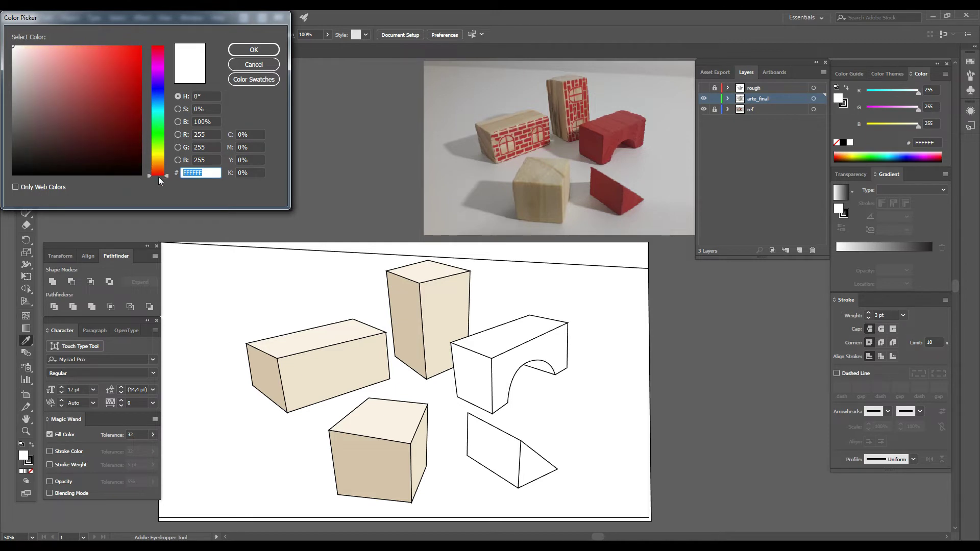
{"action": "left_click", "coordinate": [133, 104]}
{"action": "left_click_drag", "start_coordinate": [133, 104], "coordinate": [135, 83]}
{"action": "left_click", "coordinate": [254, 49]}
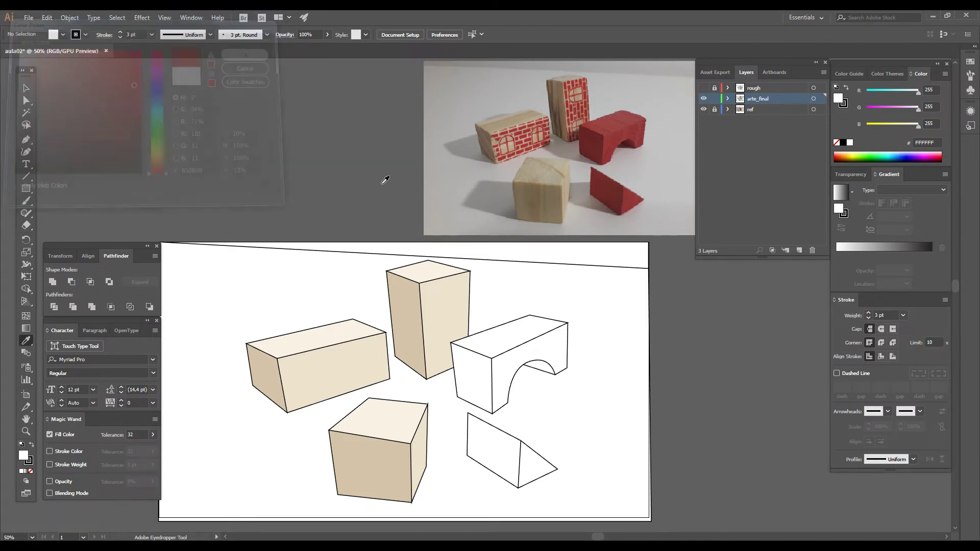
Apply the red fill to every face of the arch block, including its underside, and to both faces of the wedge.
{"action": "left_click", "coordinate": [467, 381]}
{"action": "left_click", "coordinate": [510, 331]}
{"action": "left_click", "coordinate": [531, 352]}
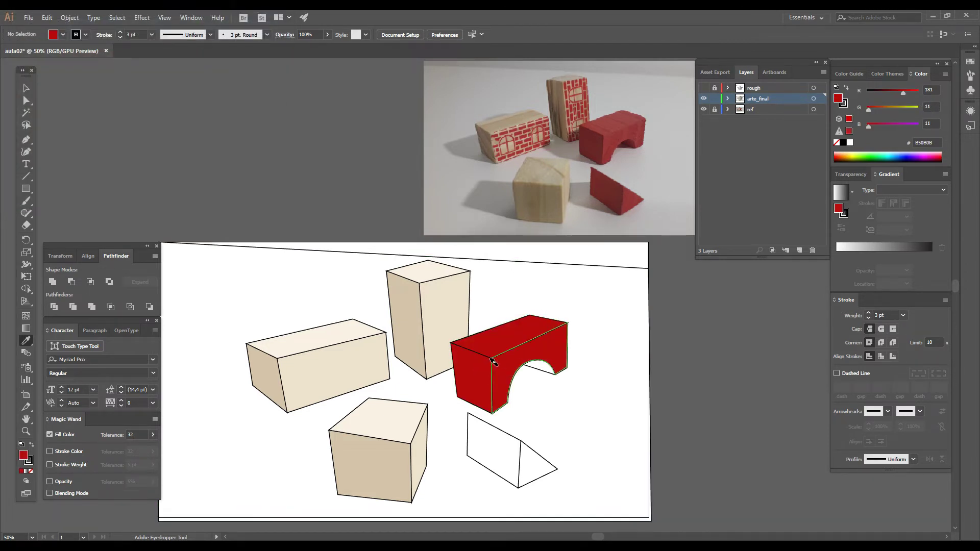
{"action": "left_click", "coordinate": [537, 366]}
{"action": "left_click", "coordinate": [500, 452]}
{"action": "left_click", "coordinate": [534, 464]}
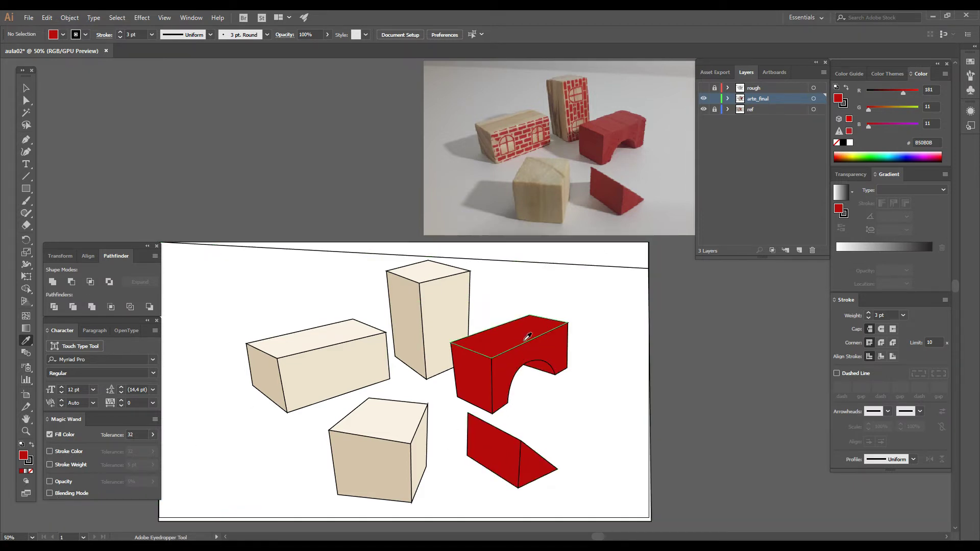
Set the fill colour to dark red 890303 and apply it to the wedge's left face and the arch block's left end.
{"action": "double_click", "coordinate": [23, 454]}
{"action": "left_click", "coordinate": [130, 97]}
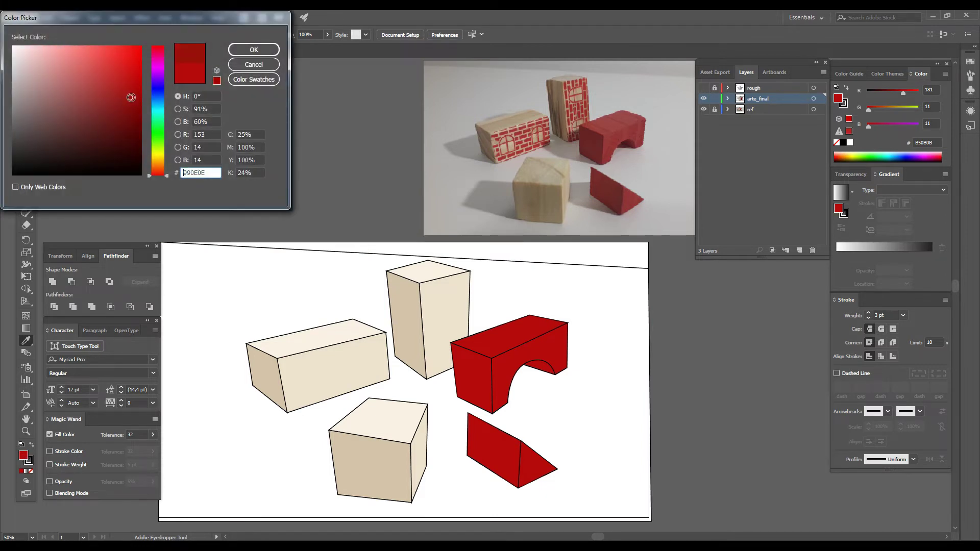
{"action": "left_click_drag", "start_coordinate": [131, 97], "coordinate": [139, 105]}
{"action": "left_click", "coordinate": [254, 49]}
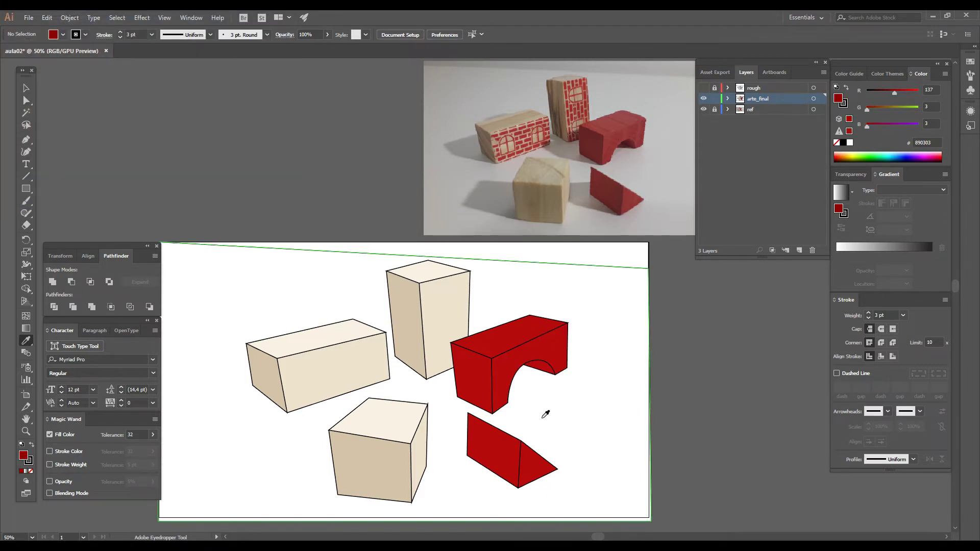
{"action": "left_click", "coordinate": [497, 445]}
{"action": "left_click", "coordinate": [472, 376]}
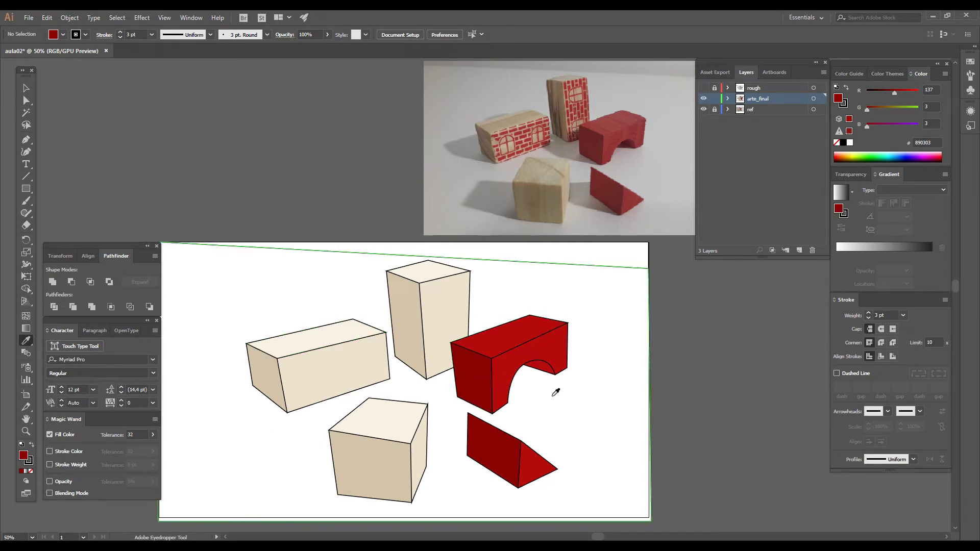
{"action": "left_click", "coordinate": [537, 369]}
{"action": "key", "text": "ctrl+z"}
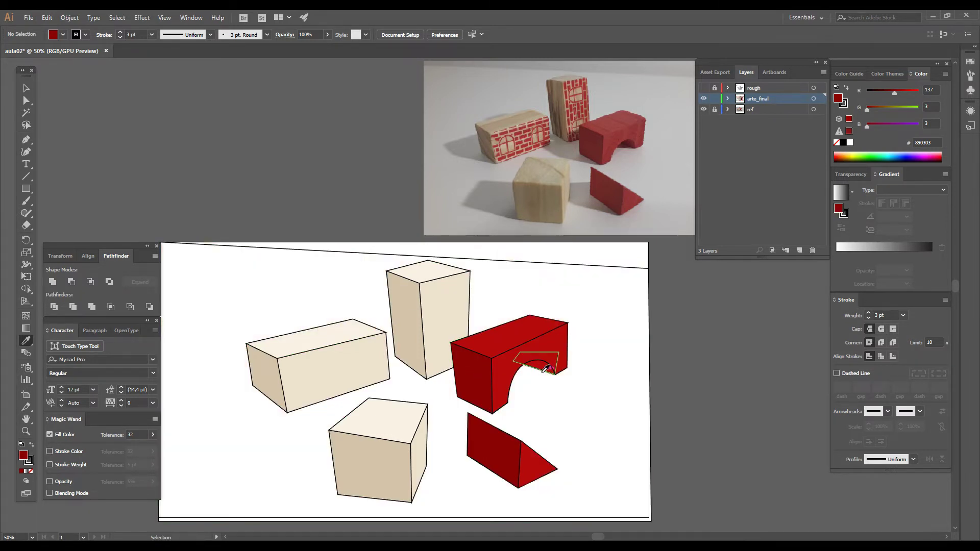
Darken the fill colour to 680000 and apply it to the underside of the arch block.
{"action": "double_click", "coordinate": [24, 456]}
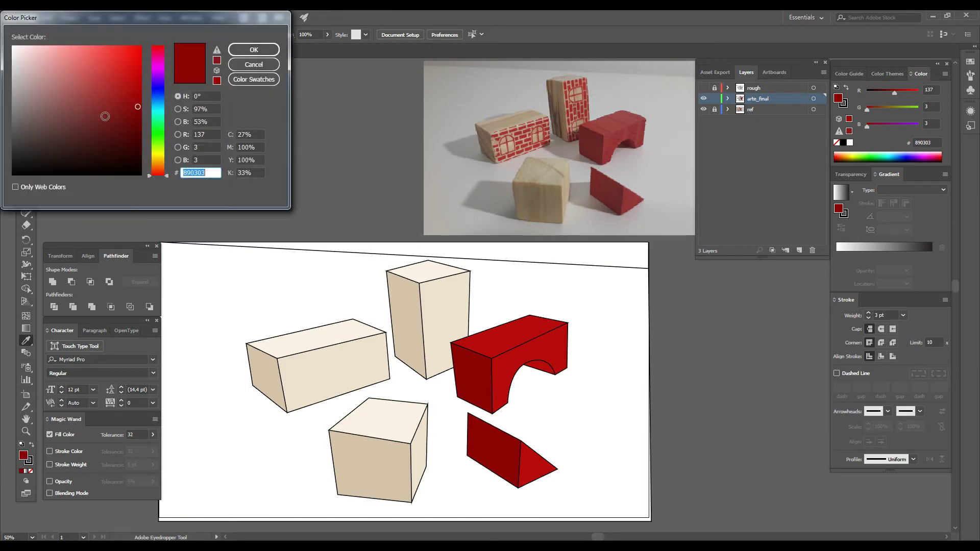
{"action": "left_click_drag", "start_coordinate": [123, 119], "coordinate": [147, 126]}
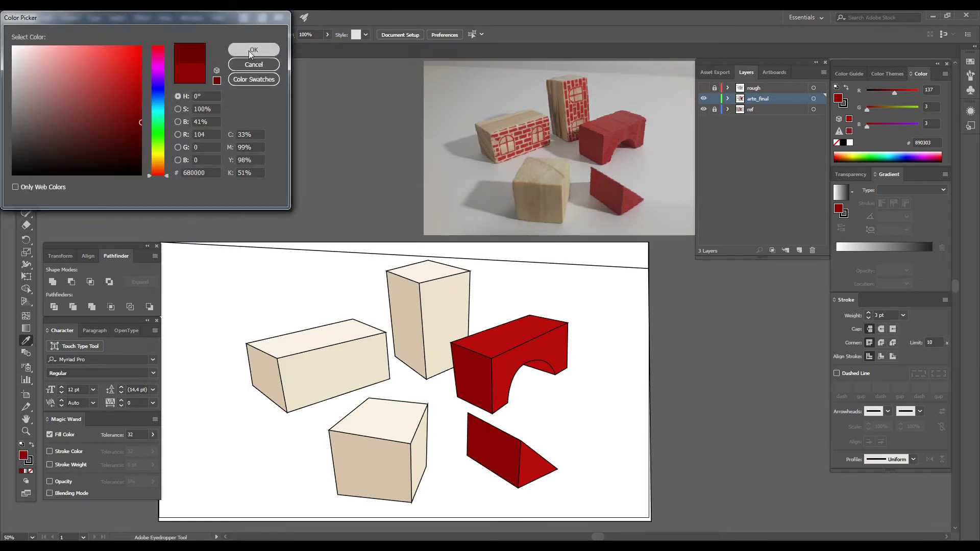
{"action": "left_click", "coordinate": [254, 49]}
Sample the red from the arch block's front, lighten it to CC4E4E and apply it to the block's top face.
{"action": "left_click", "coordinate": [553, 332]}
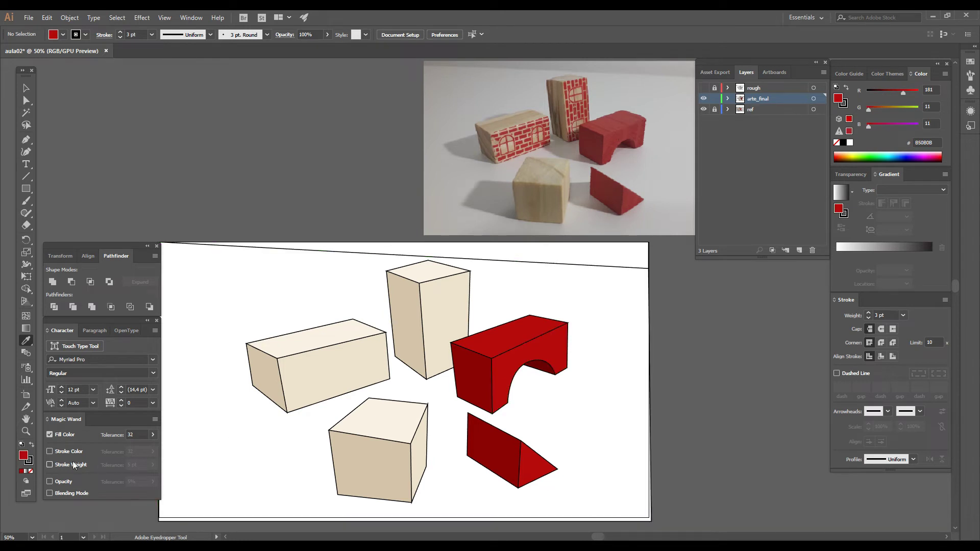
{"action": "double_click", "coordinate": [24, 456]}
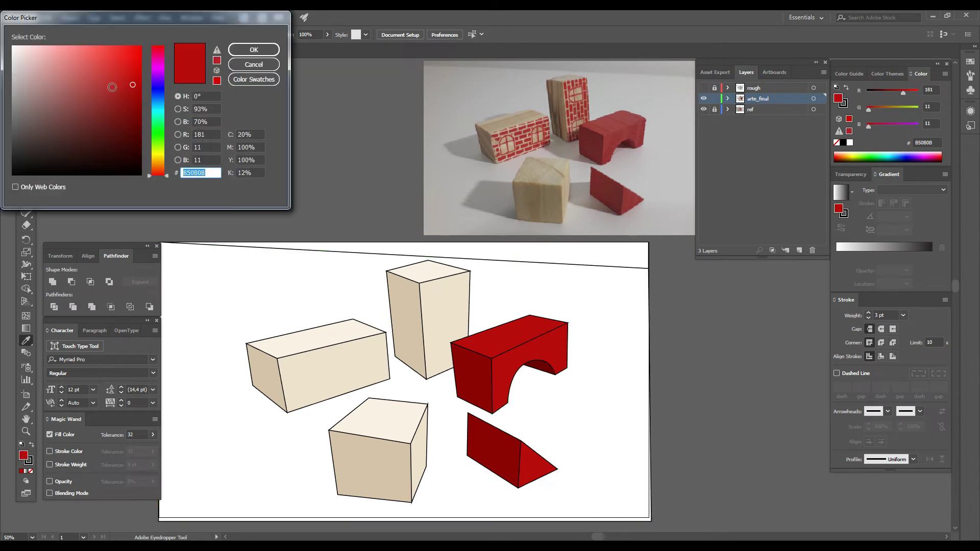
{"action": "mouse_move", "coordinate": [112, 87]}
{"action": "left_mouse_down"}
{"action": "mouse_move", "coordinate": [114, 65]}
{"action": "mouse_move", "coordinate": [93, 71]}
{"action": "left_mouse_up"}
{"action": "left_click", "coordinate": [250, 50]}
{"action": "left_click", "coordinate": [492, 340], "text": "alt"}
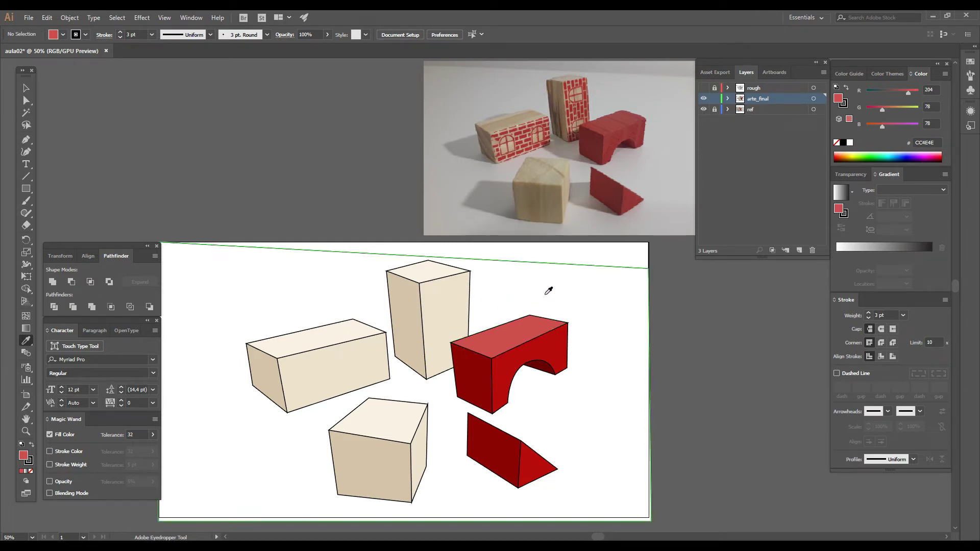
Sample the white ground, set the fill colour to pale blue-grey EFF3F4 and apply it to the ground shape.
{"action": "left_click", "coordinate": [278, 296]}
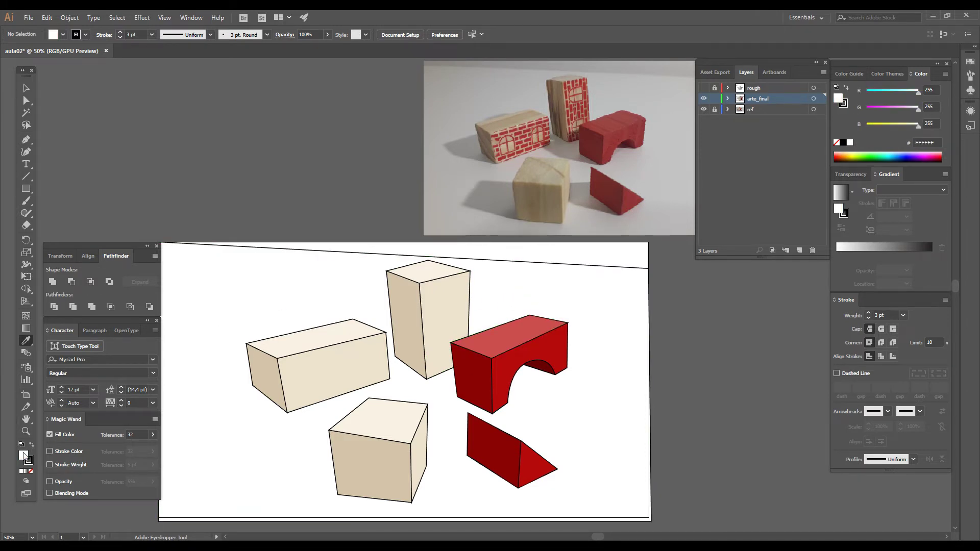
{"action": "double_click", "coordinate": [24, 453]}
{"action": "left_click", "coordinate": [161, 106]}
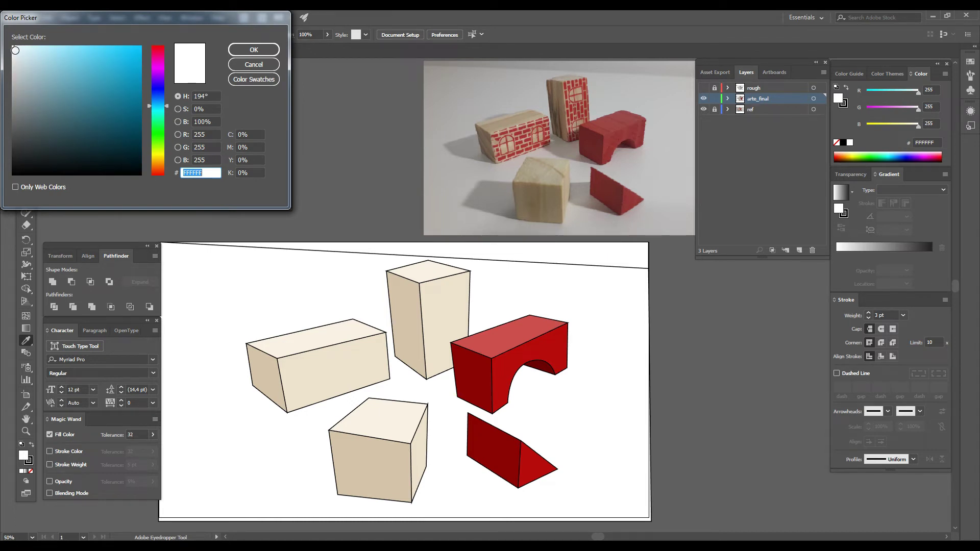
{"action": "left_click", "coordinate": [15, 50]}
{"action": "left_click", "coordinate": [253, 49]}
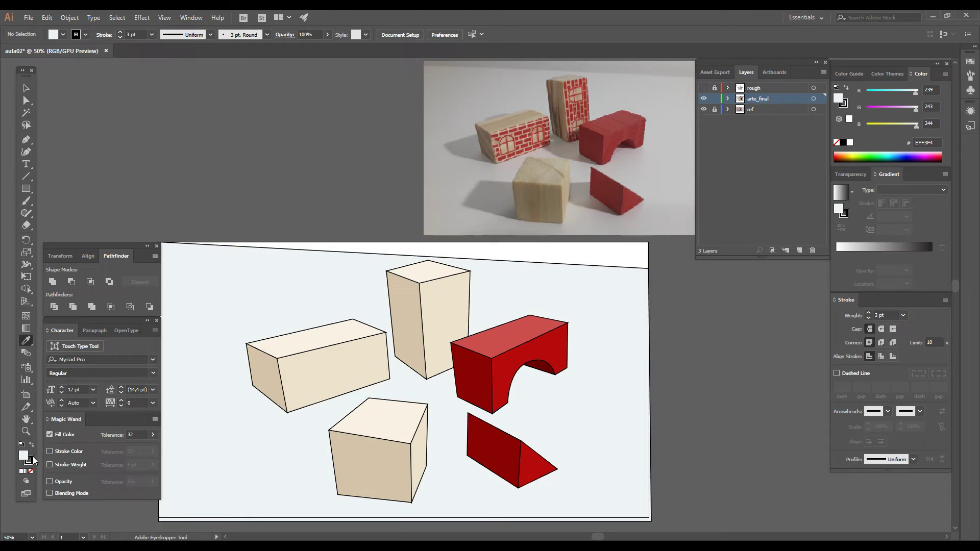
Set the fill colour to light grey D7E0E2 and apply it to the background wall shape behind the ground.
{"action": "double_click", "coordinate": [24, 455]}
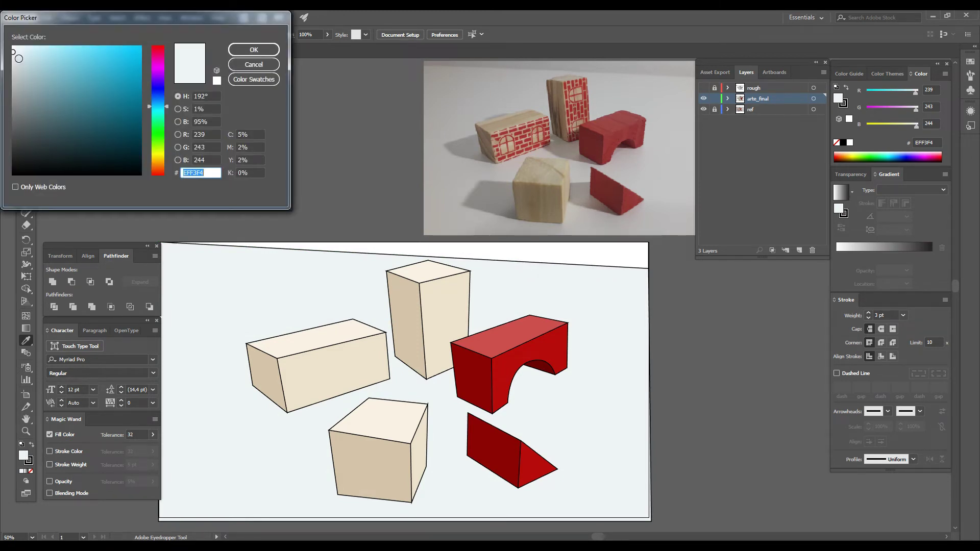
{"action": "left_click", "coordinate": [18, 59]}
{"action": "left_click", "coordinate": [253, 49]}
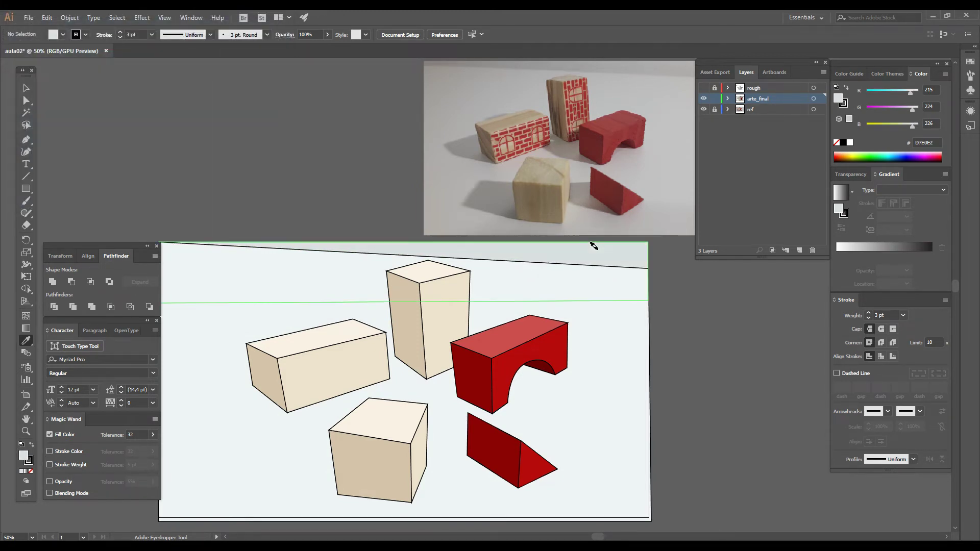
{"action": "left_click", "coordinate": [26, 88]}
Save the document to the desktop as aula02 in Adobe Illustrator format with Illustrator CC compatibility.
{"action": "left_click", "coordinate": [28, 17]}
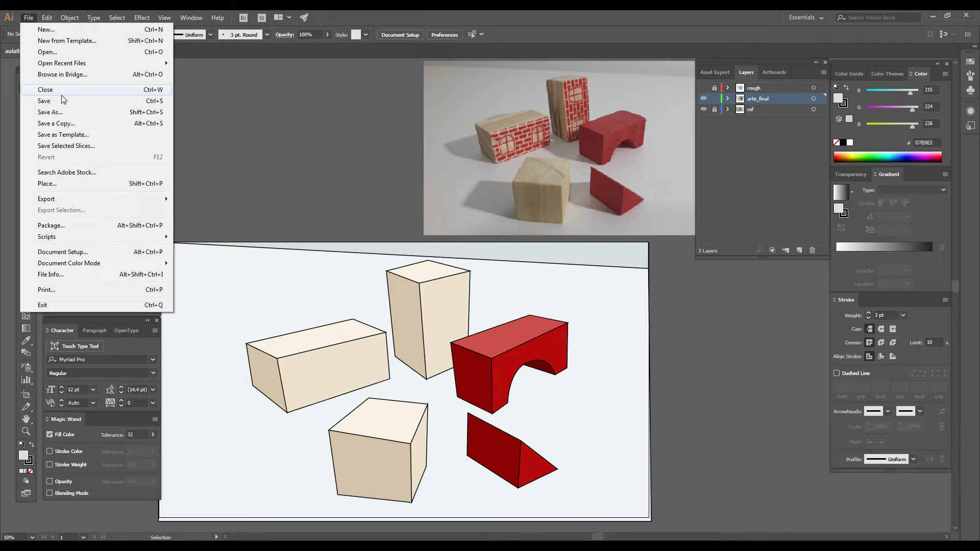
{"action": "left_click", "coordinate": [51, 101]}
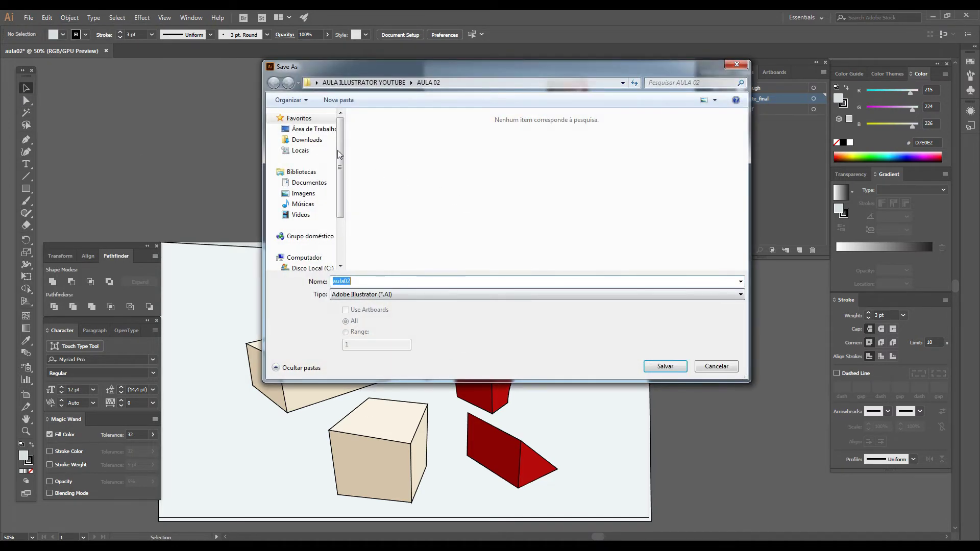
{"action": "left_click", "coordinate": [312, 129]}
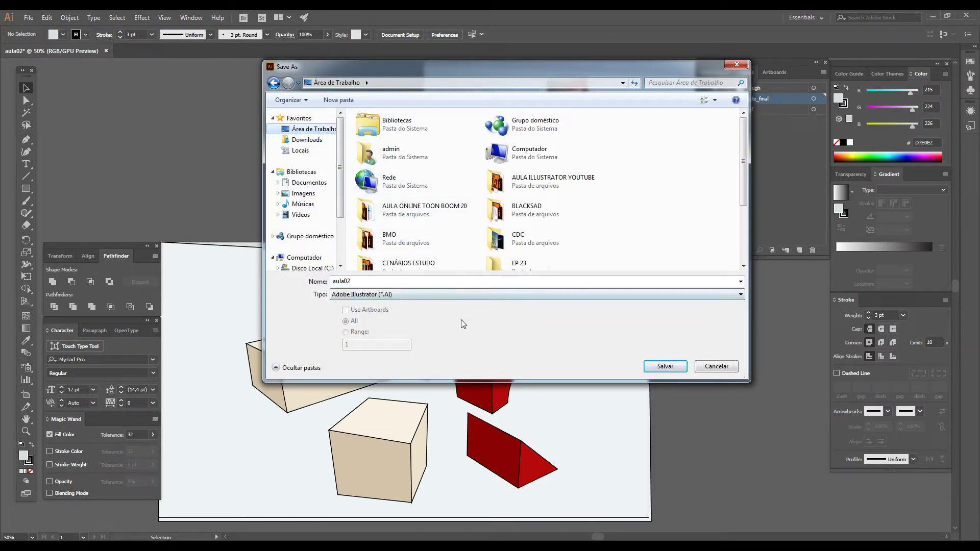
{"action": "left_click", "coordinate": [670, 367]}
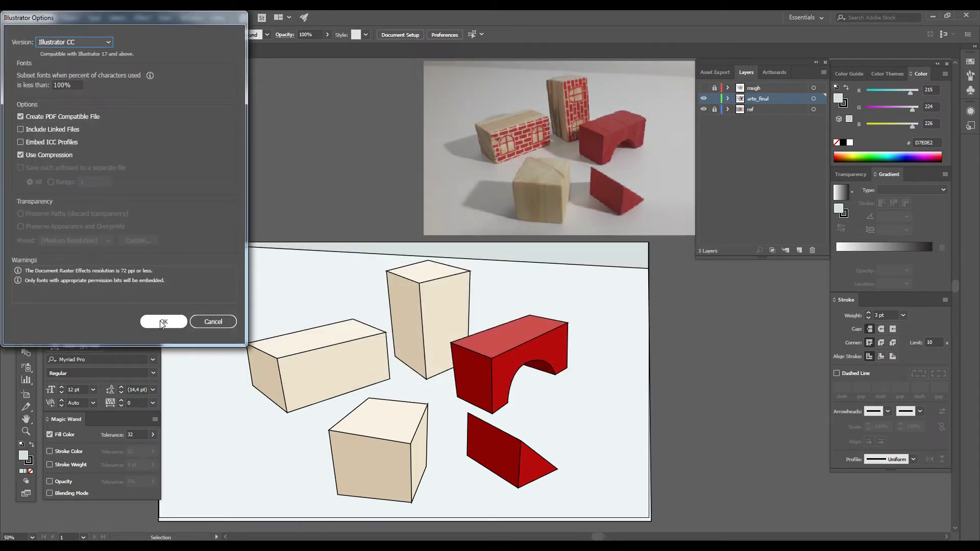
{"action": "left_click", "coordinate": [162, 322]}
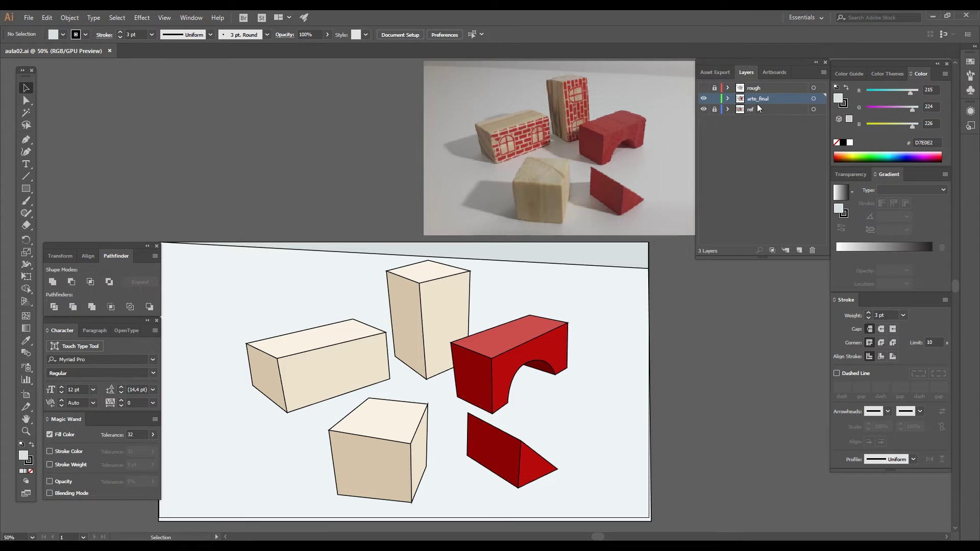
Duplicate the arte_final layer, lock and hide the original, and make the arte_final copy layer active.
{"action": "left_click_drag", "start_coordinate": [772, 98], "coordinate": [799, 249]}
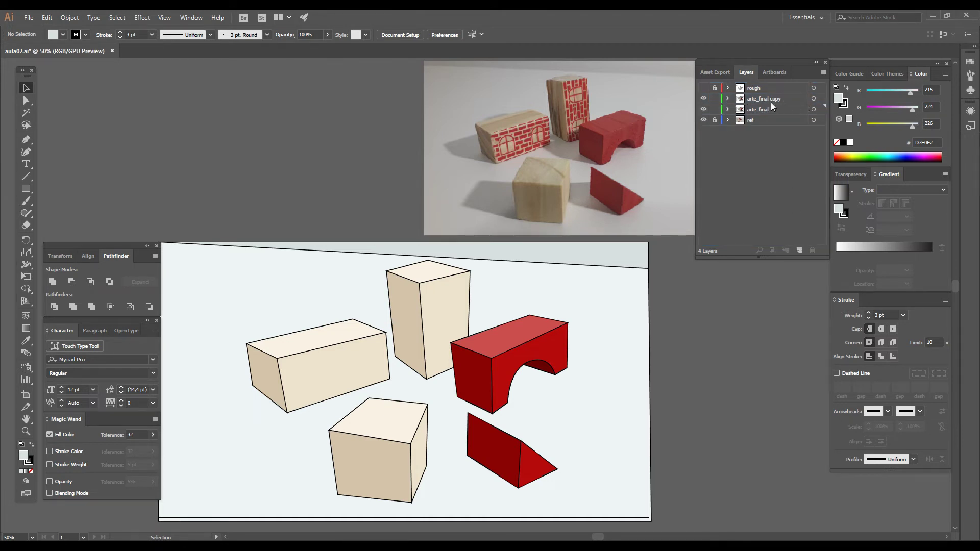
{"action": "left_click", "coordinate": [715, 110]}
{"action": "left_click", "coordinate": [705, 109]}
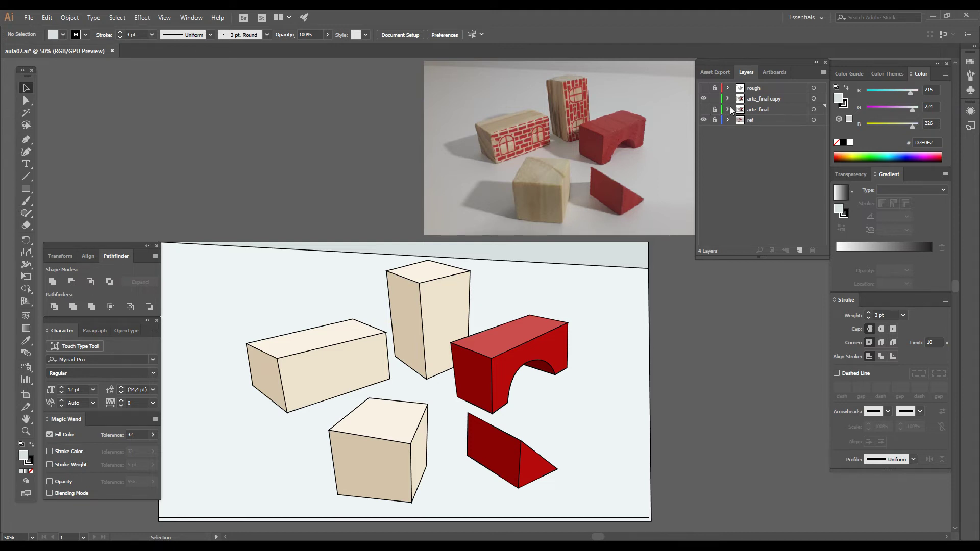
{"action": "left_click", "coordinate": [762, 99]}
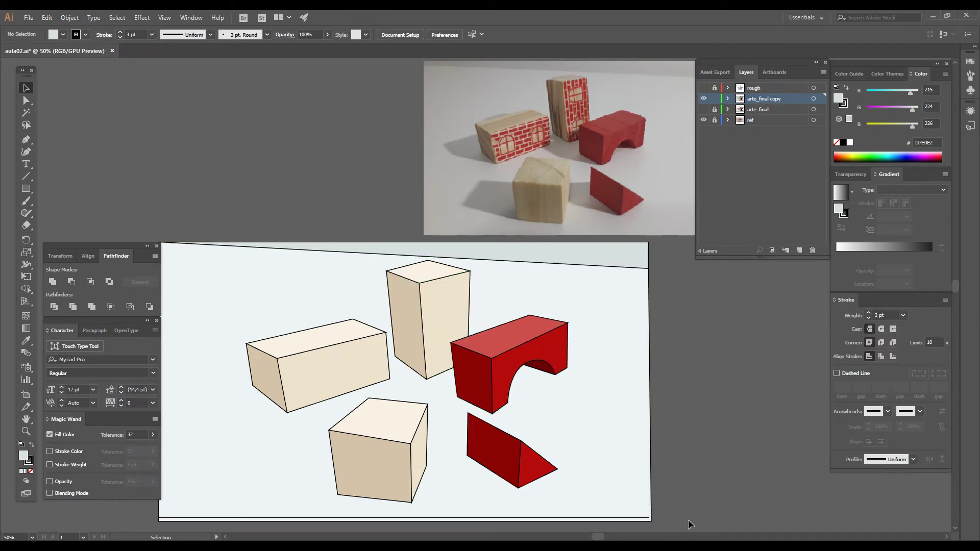
Select all artwork on the arte_final copy layer and remove its stroke.
{"action": "left_click_drag", "start_coordinate": [688, 524], "coordinate": [206, 258]}
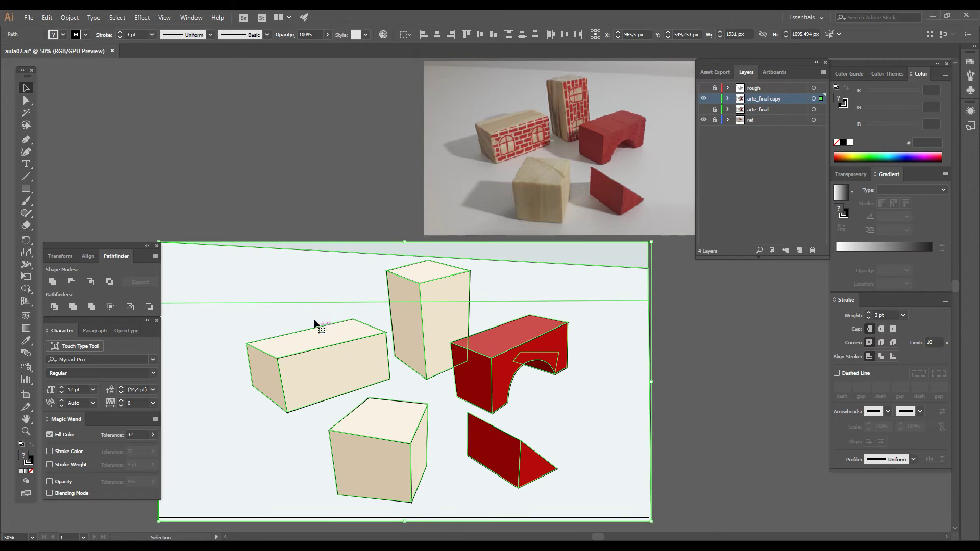
{"action": "left_click", "coordinate": [31, 461]}
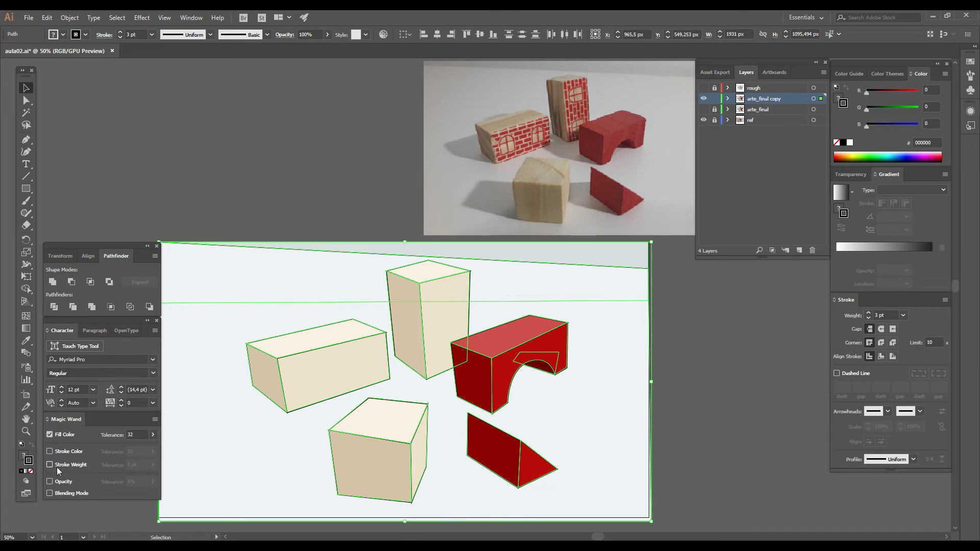
{"action": "left_click", "coordinate": [32, 473]}
{"action": "left_click", "coordinate": [705, 329]}
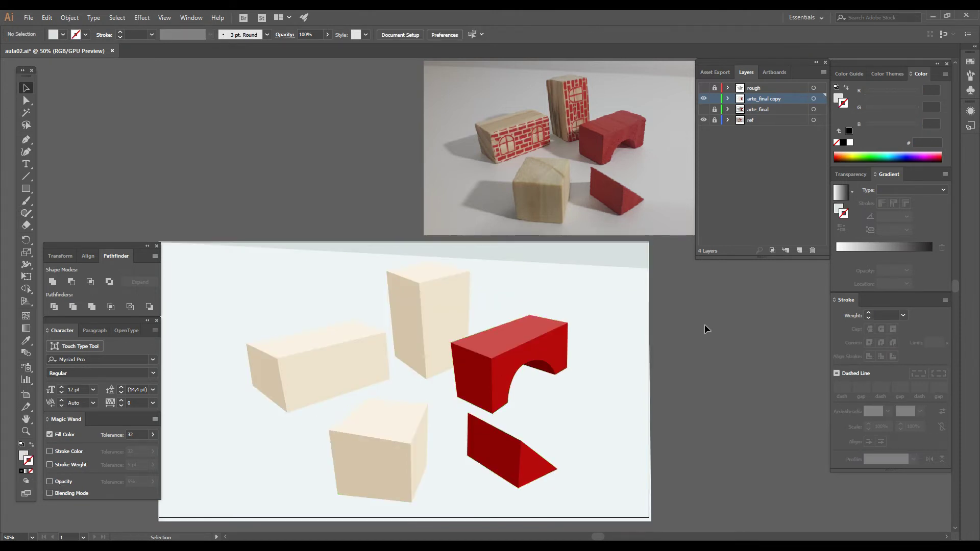
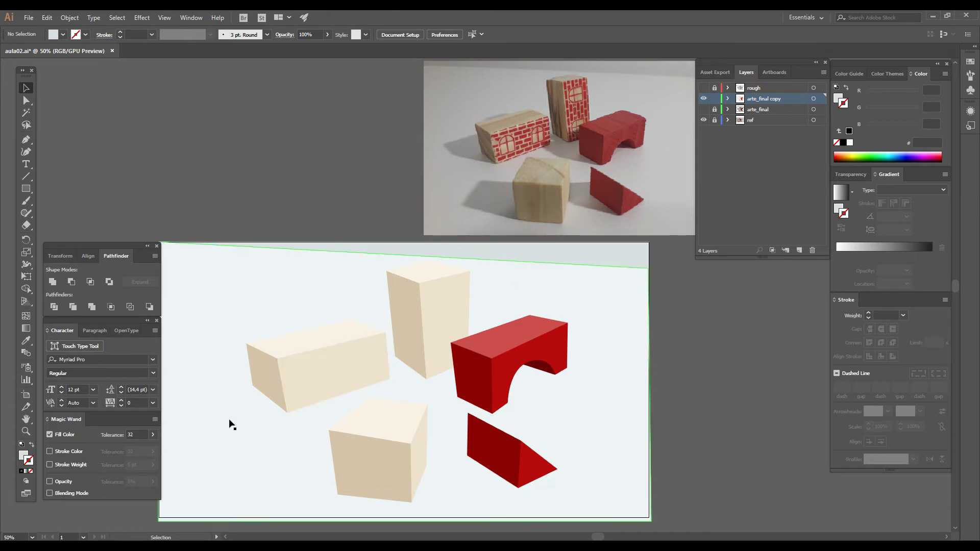
Set the fill colour to grey-teal 687E82 for drawing wood-grain stripes on the front cube.
{"action": "left_click", "coordinate": [24, 433]}
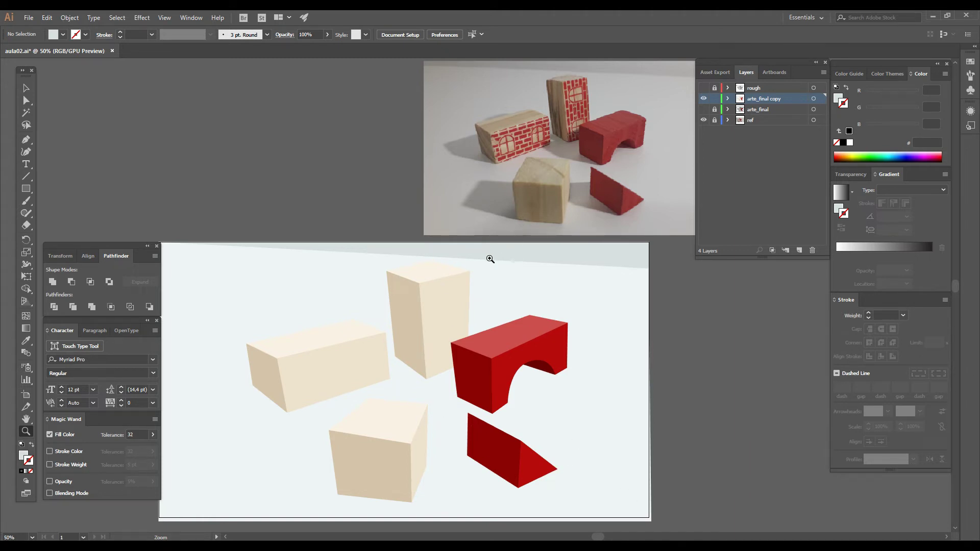
{"action": "left_click_drag", "start_coordinate": [484, 406], "coordinate": [493, 354]}
{"action": "left_click", "coordinate": [427, 312]}
{"action": "left_click_drag", "start_coordinate": [461, 387], "coordinate": [450, 365]}
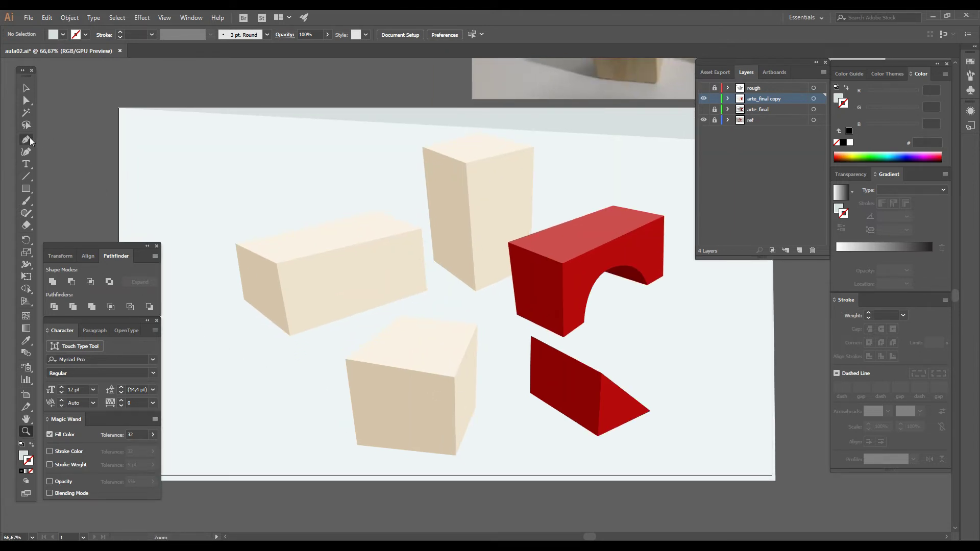
{"action": "left_click", "coordinate": [23, 455]}
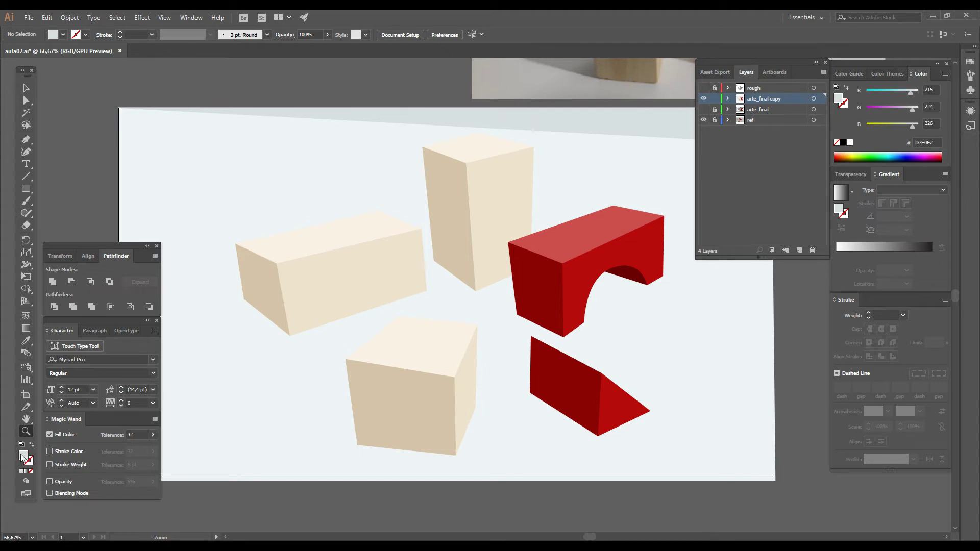
{"action": "double_click", "coordinate": [23, 460]}
{"action": "left_click", "coordinate": [38, 109]}
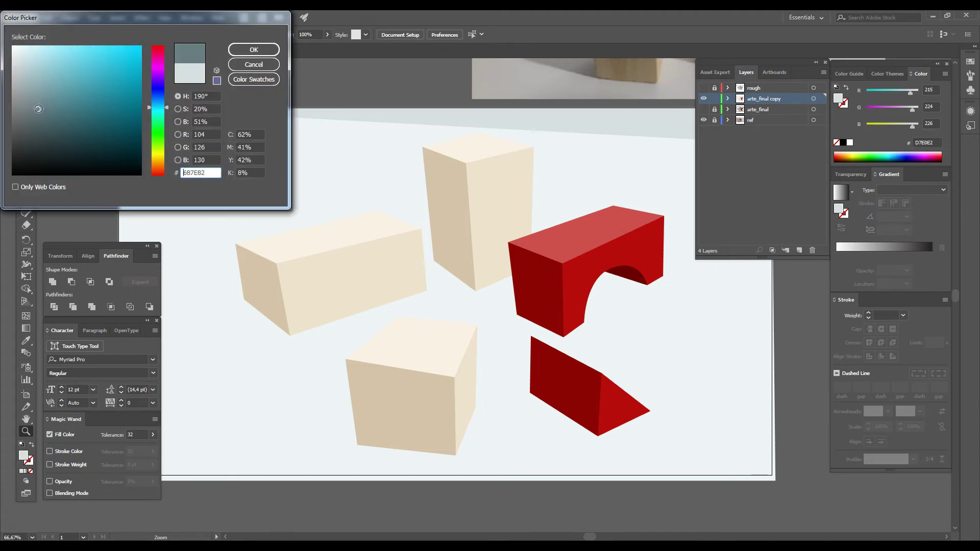
{"action": "left_click", "coordinate": [253, 50]}
Draw a closed Pen shape with four uneven vertical wood-grain strips across the cube's front face, joined together below the cube.
{"action": "key", "text": "p"}
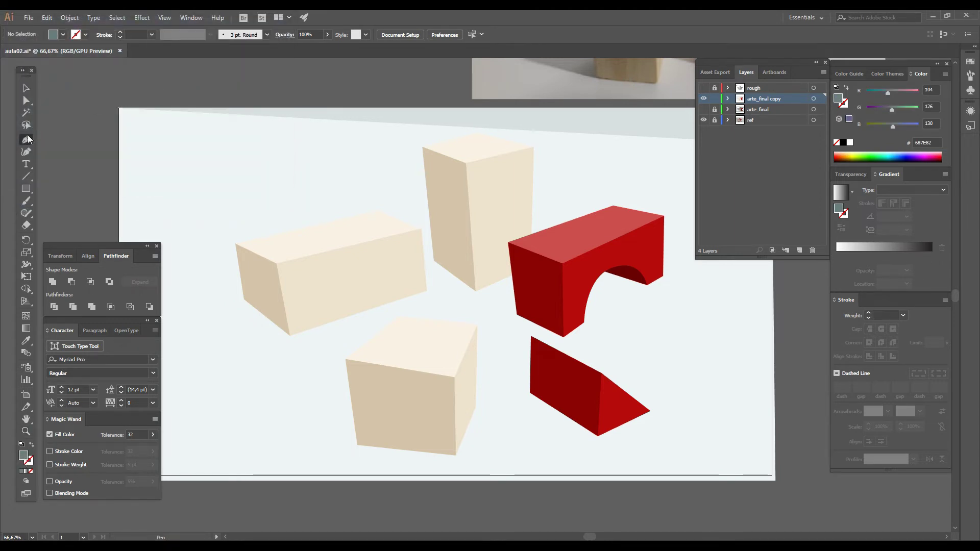
{"action": "left_click", "coordinate": [370, 455]}
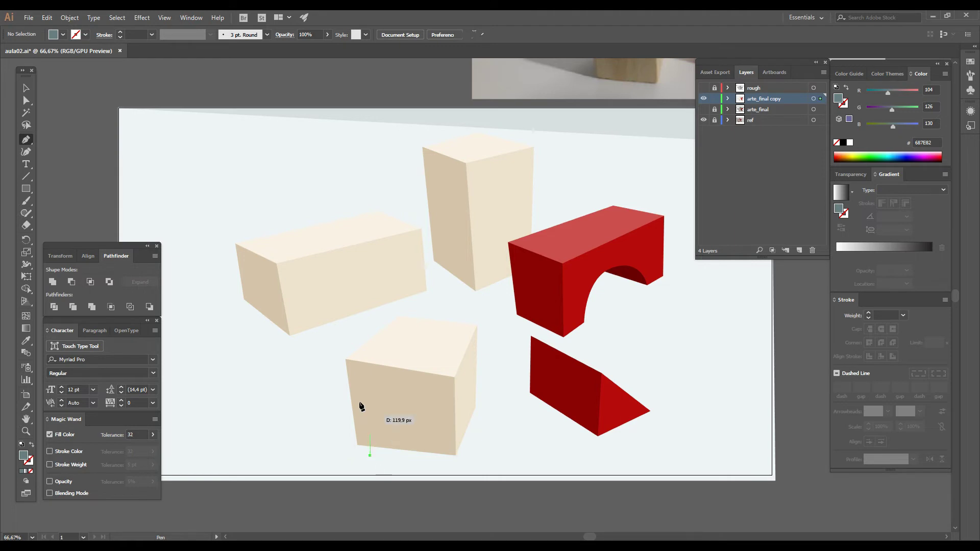
{"action": "left_click", "coordinate": [357, 350]}
{"action": "left_click", "coordinate": [367, 347]}
{"action": "left_click", "coordinate": [385, 464]}
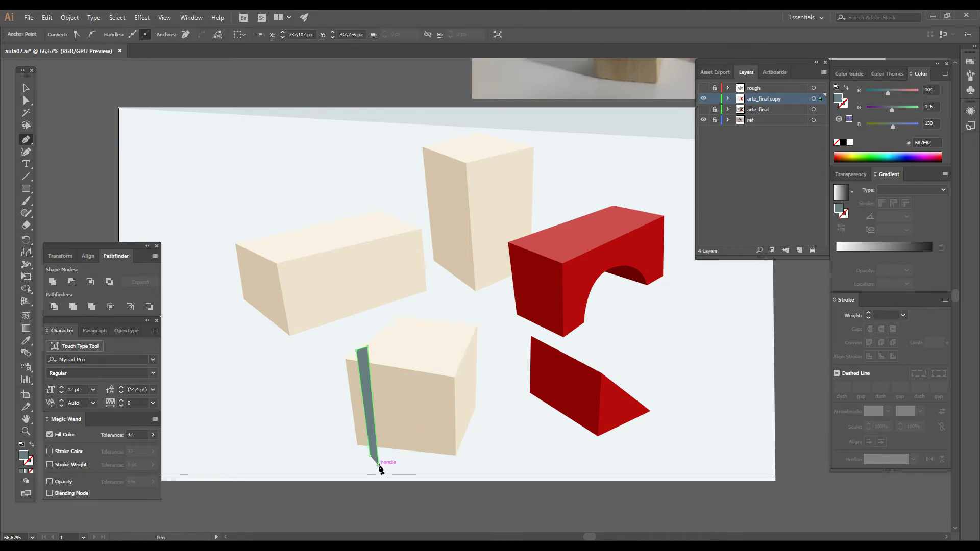
{"action": "left_click", "coordinate": [373, 355]}
{"action": "left_click", "coordinate": [379, 357]}
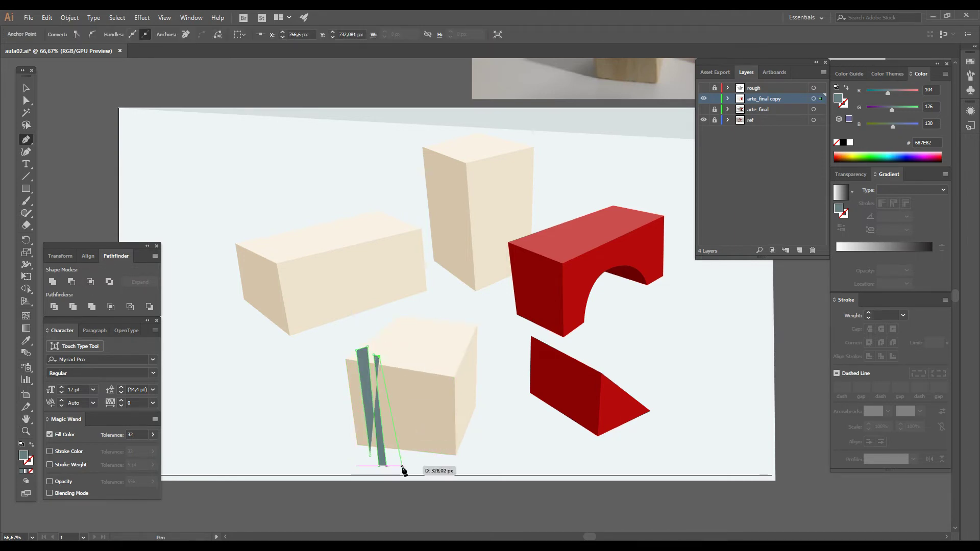
{"action": "left_click", "coordinate": [394, 465]}
{"action": "left_click", "coordinate": [401, 465]}
{"action": "left_click", "coordinate": [390, 335]}
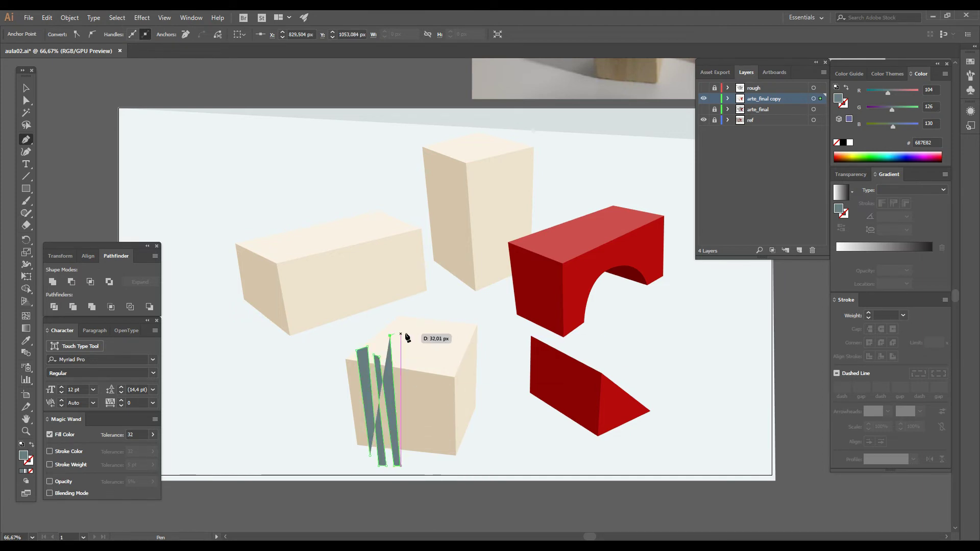
{"action": "left_click", "coordinate": [411, 336]}
{"action": "left_click_drag", "start_coordinate": [415, 469], "coordinate": [426, 503]}
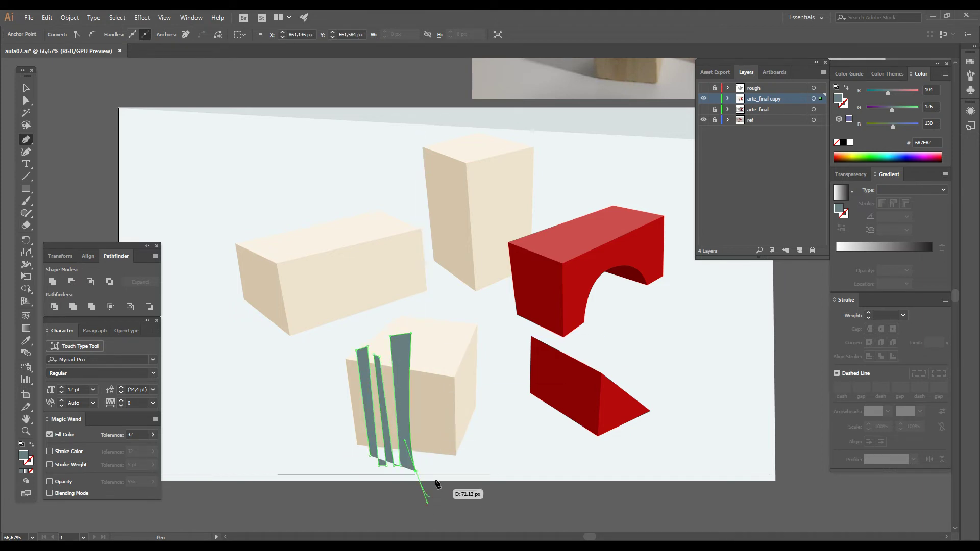
{"action": "left_click", "coordinate": [422, 352]}
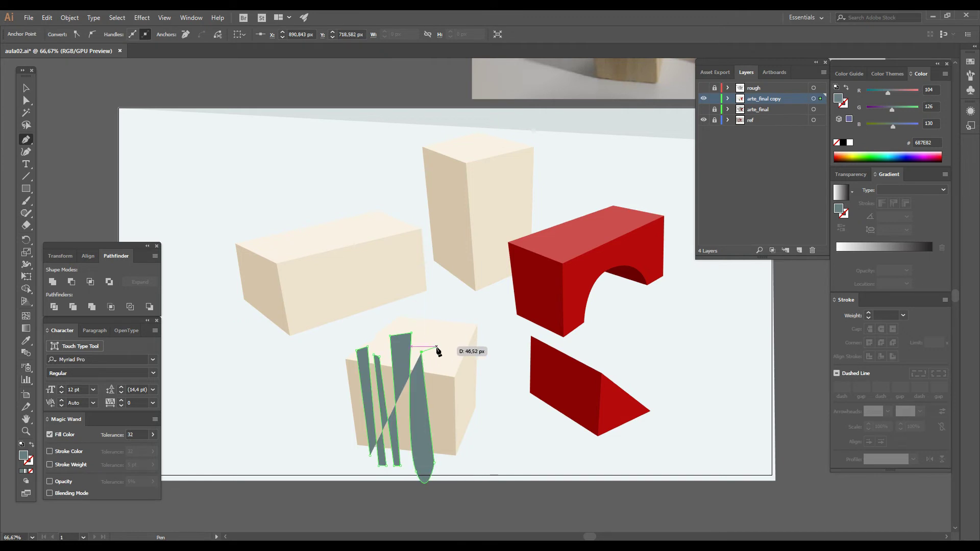
{"action": "left_click", "coordinate": [437, 346]}
{"action": "left_click_drag", "start_coordinate": [437, 469], "coordinate": [439, 478]}
{"action": "left_click", "coordinate": [444, 490]}
{"action": "left_click", "coordinate": [355, 504]}
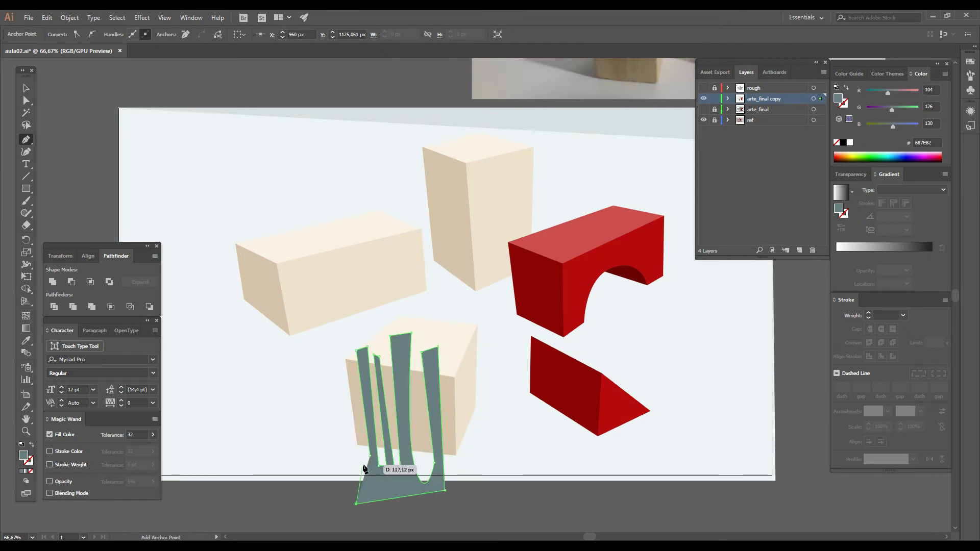
{"action": "left_click", "coordinate": [370, 459]}
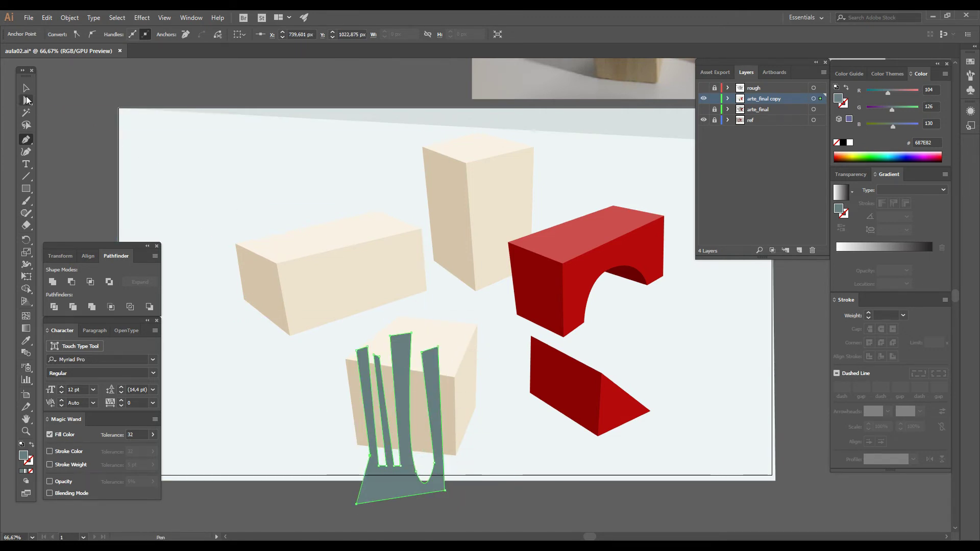
{"action": "left_click", "coordinate": [24, 91]}
{"action": "left_click", "coordinate": [116, 192]}
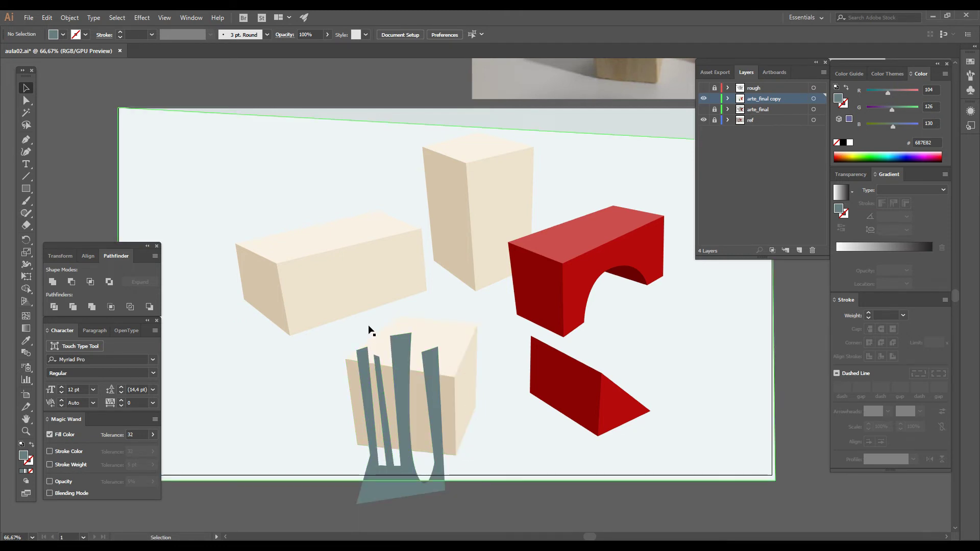
Cut the wood-grain shape, isolate the cube's front face and paste the shape in place over it.
{"action": "left_click", "coordinate": [436, 425]}
{"action": "key", "text": "Delete"}
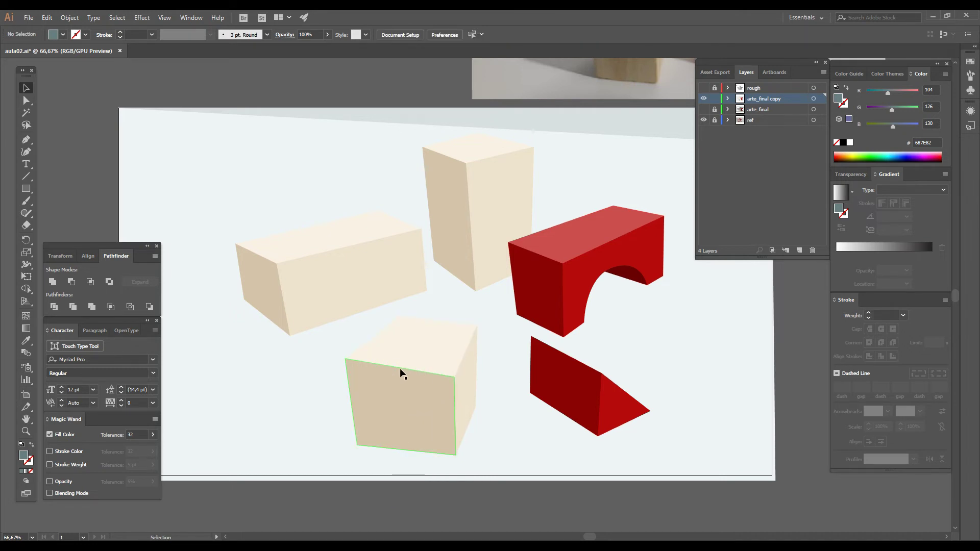
{"action": "double_click", "coordinate": [413, 406]}
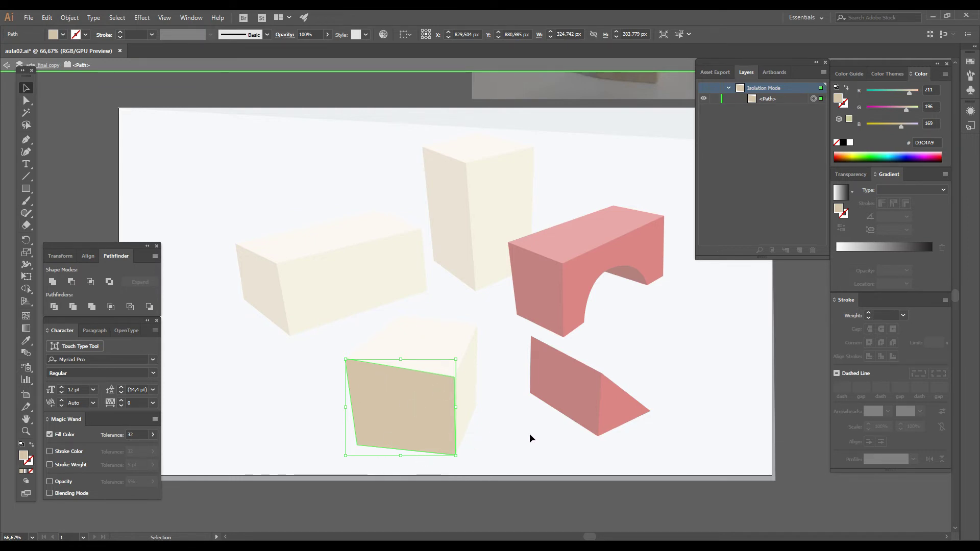
{"action": "key", "text": "ctrl+c"}
{"action": "key", "text": "a"}
{"action": "key", "text": "ctrl+f"}
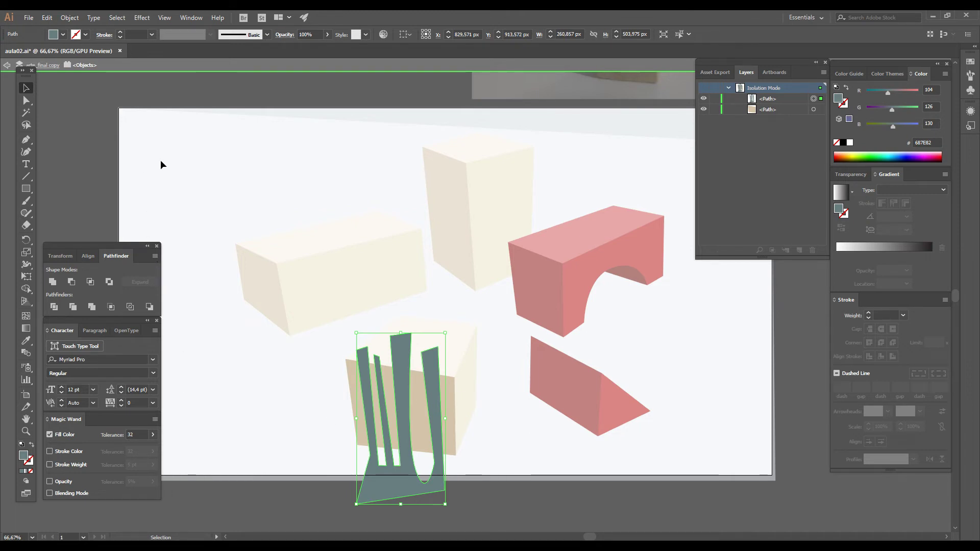
Divide the cube's front face with the wood-grain shape using Divide Objects Below, and deselect the resulting pieces.
{"action": "left_click", "coordinate": [69, 17]}
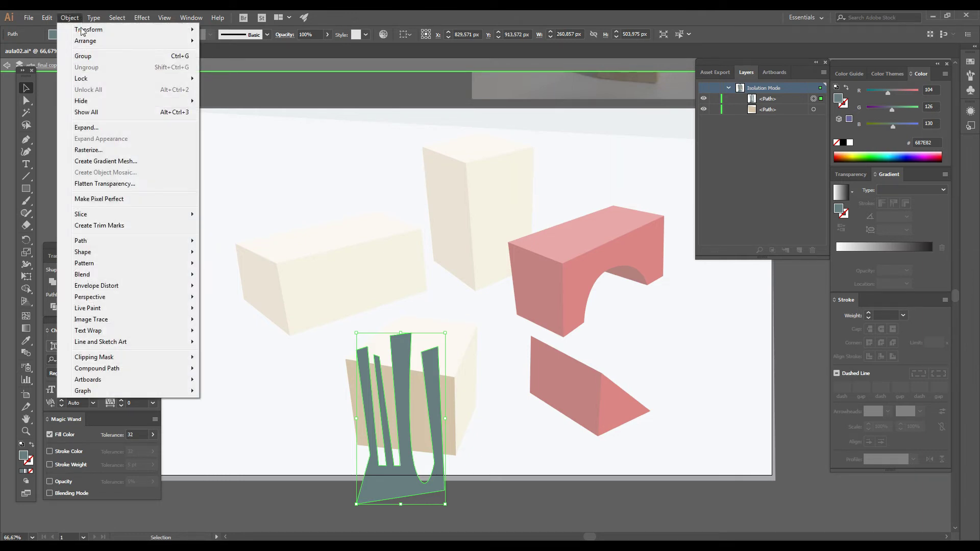
{"action": "mouse_move", "coordinate": [129, 246]}
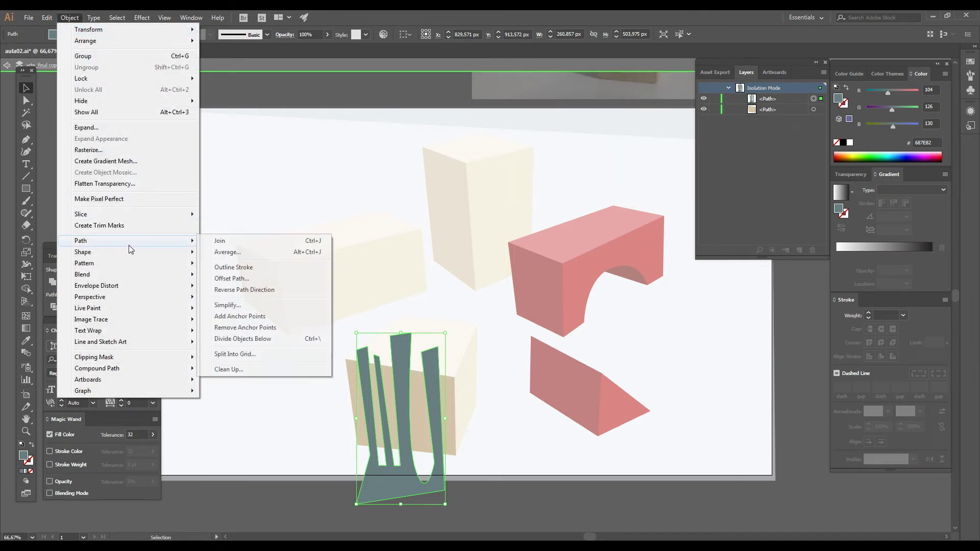
{"action": "left_click", "coordinate": [296, 343]}
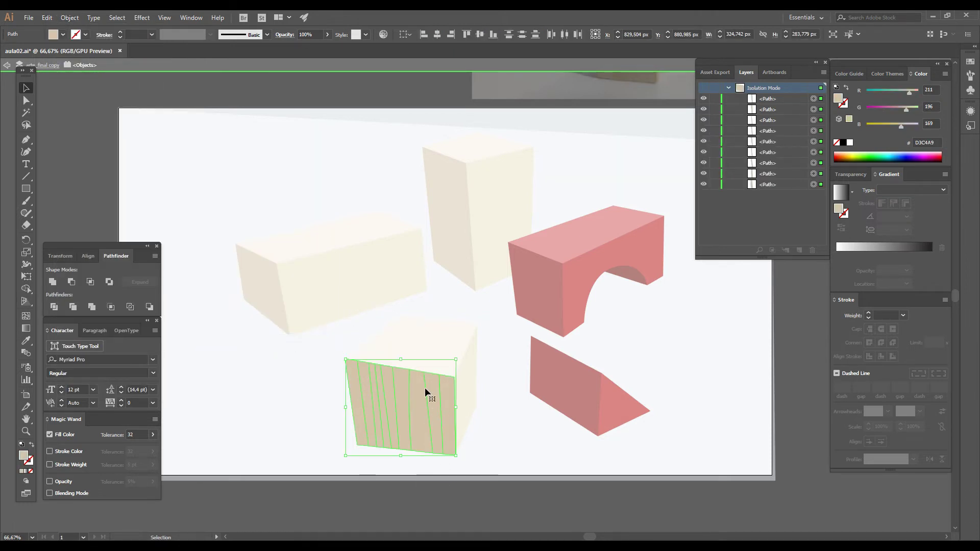
{"action": "left_click", "coordinate": [446, 507]}
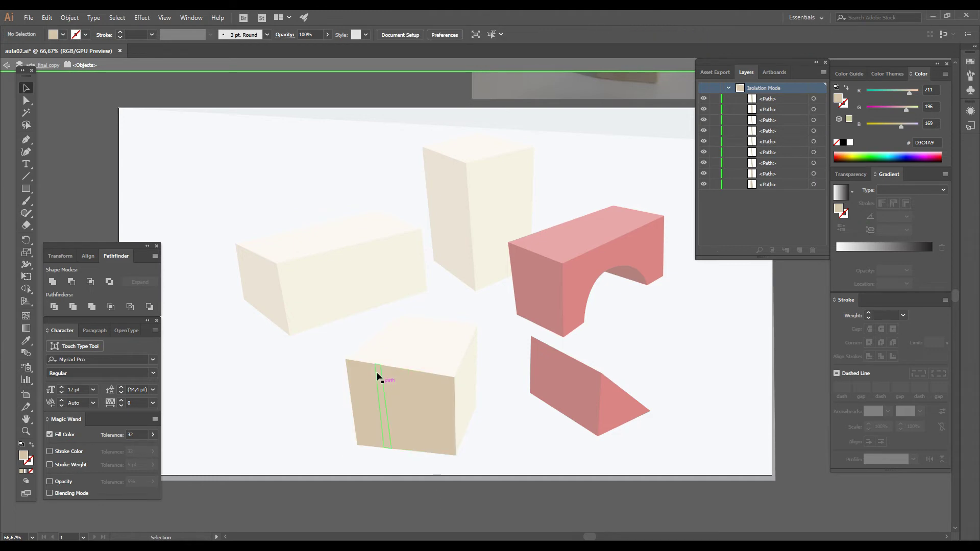
Leave isolation mode and fill alternate strips on the lower cube's front face with the slightly darker beige C9B99F.
{"action": "double_click", "coordinate": [372, 491]}
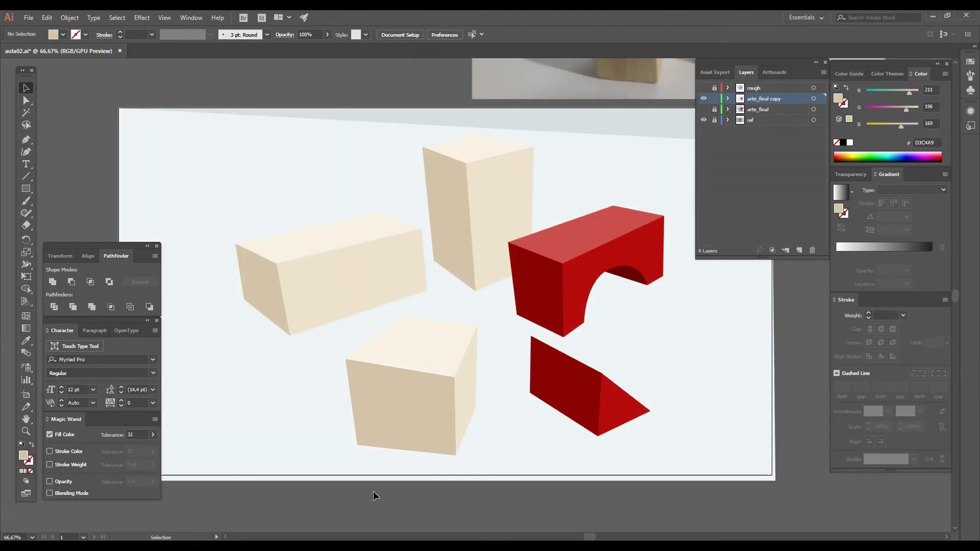
{"action": "left_click_drag", "start_coordinate": [446, 377], "coordinate": [396, 396]}
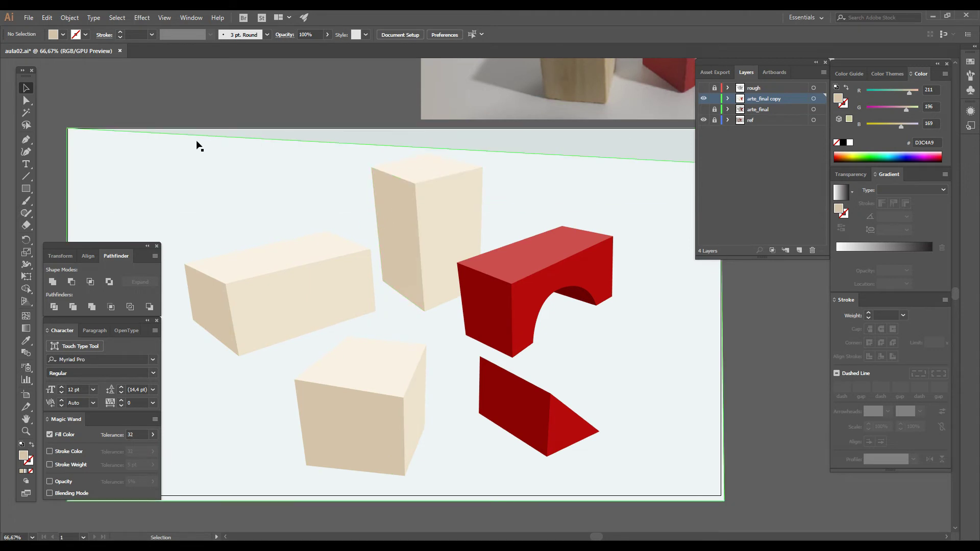
{"action": "left_click", "coordinate": [29, 338]}
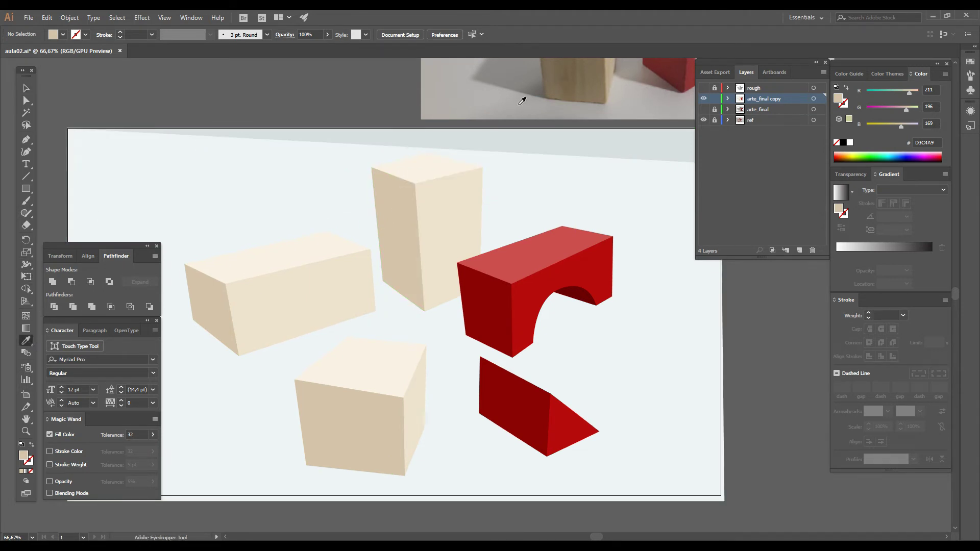
{"action": "left_click_drag", "start_coordinate": [525, 96], "coordinate": [514, 138]}
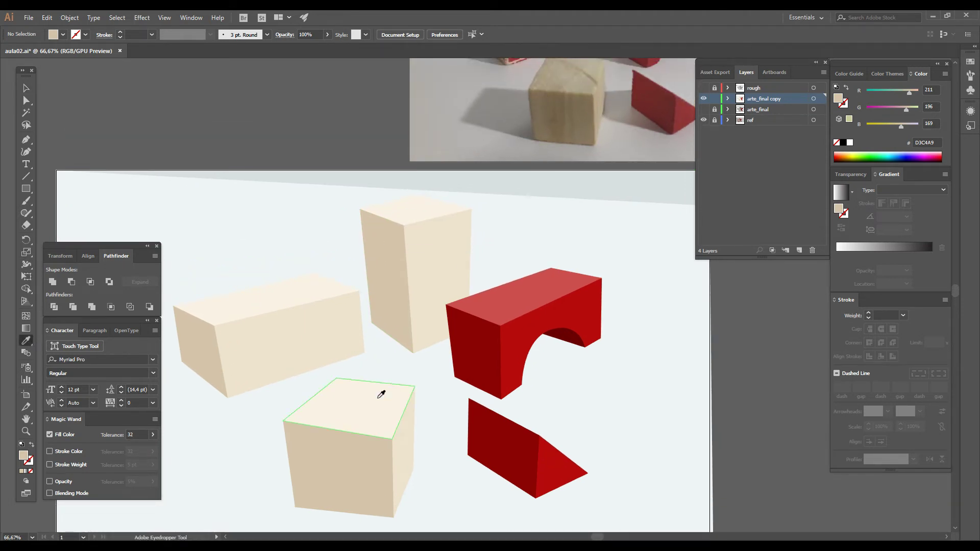
{"action": "scroll", "coordinate": [368, 397], "scroll_direction": "down", "scroll_amount": 3}
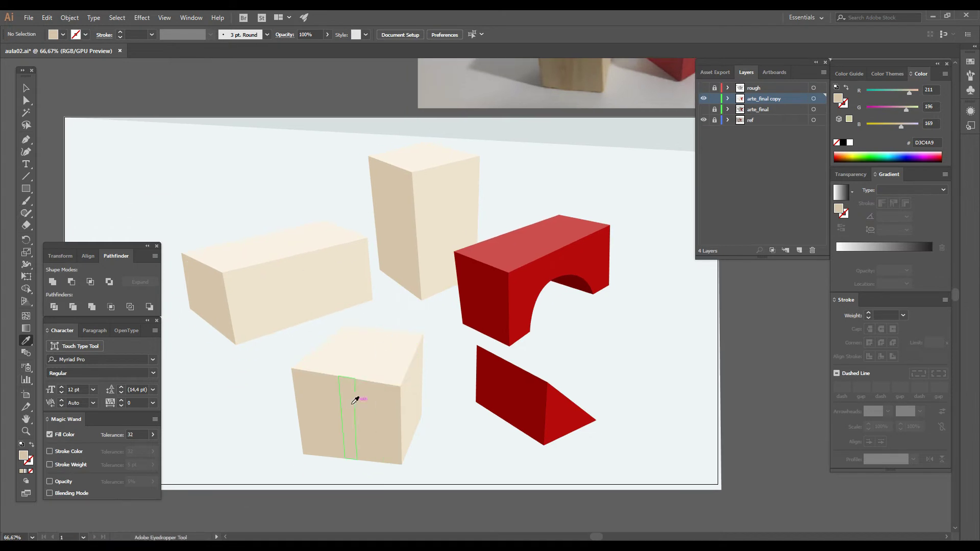
{"action": "double_click", "coordinate": [23, 455]}
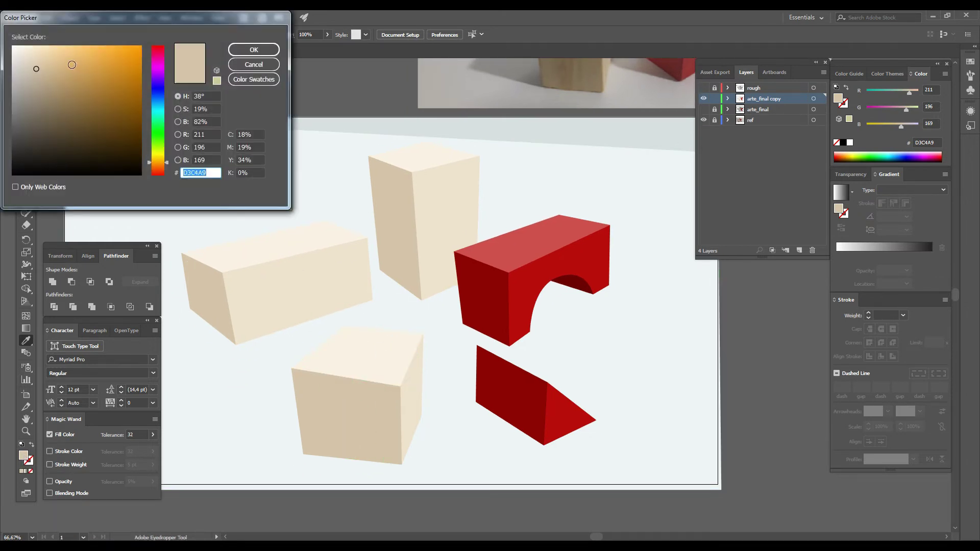
{"action": "left_click", "coordinate": [39, 72]}
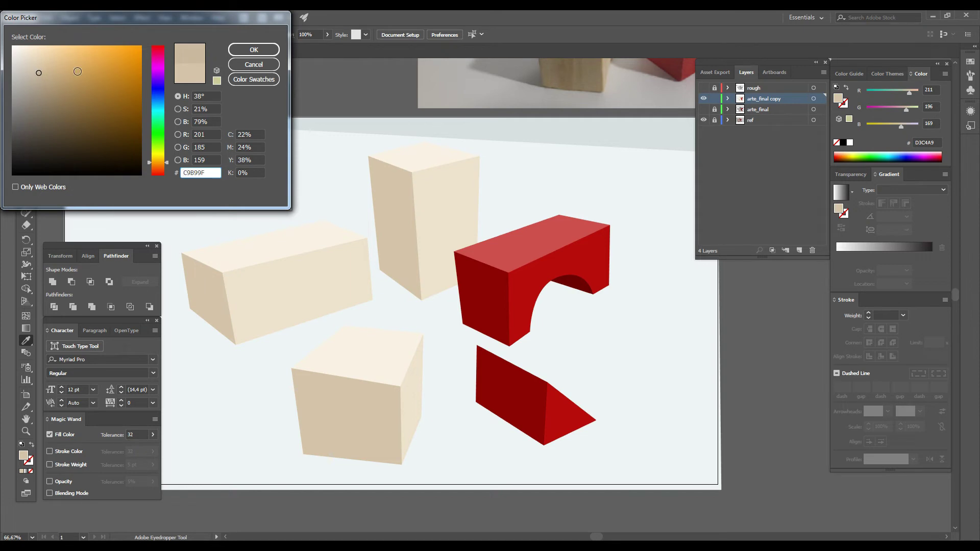
{"action": "left_click", "coordinate": [255, 49]}
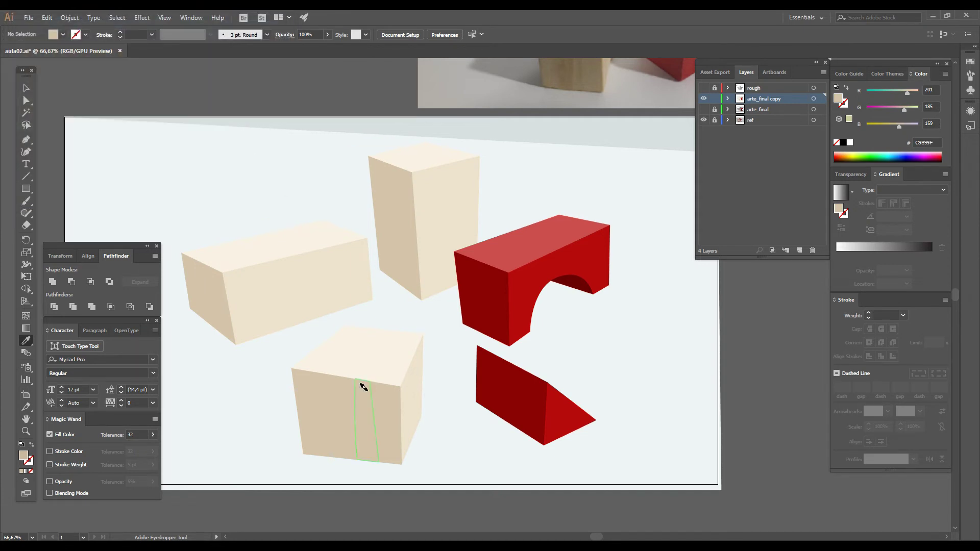
{"action": "left_click", "coordinate": [305, 394], "text": "alt"}
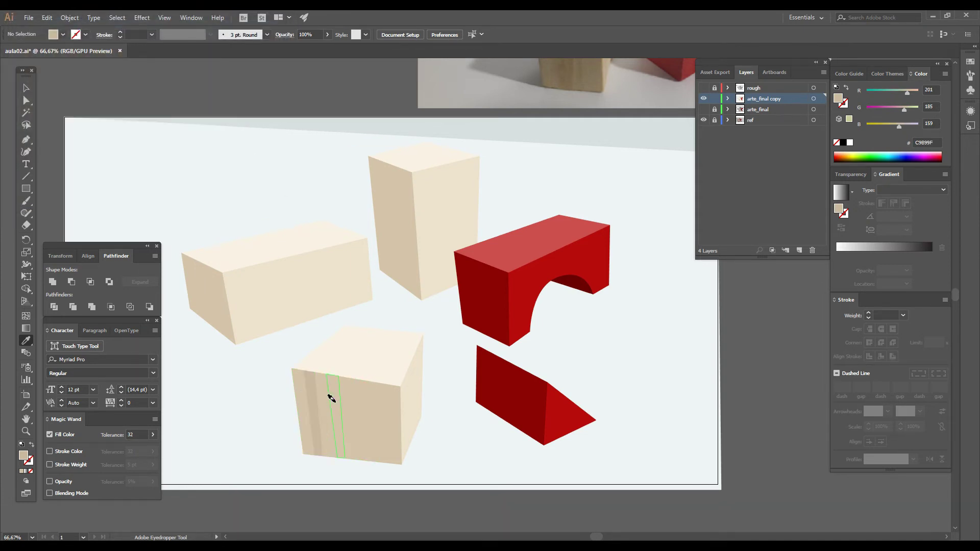
{"action": "left_click", "coordinate": [333, 399], "text": "alt"}
{"action": "left_click", "coordinate": [363, 401], "text": "alt"}
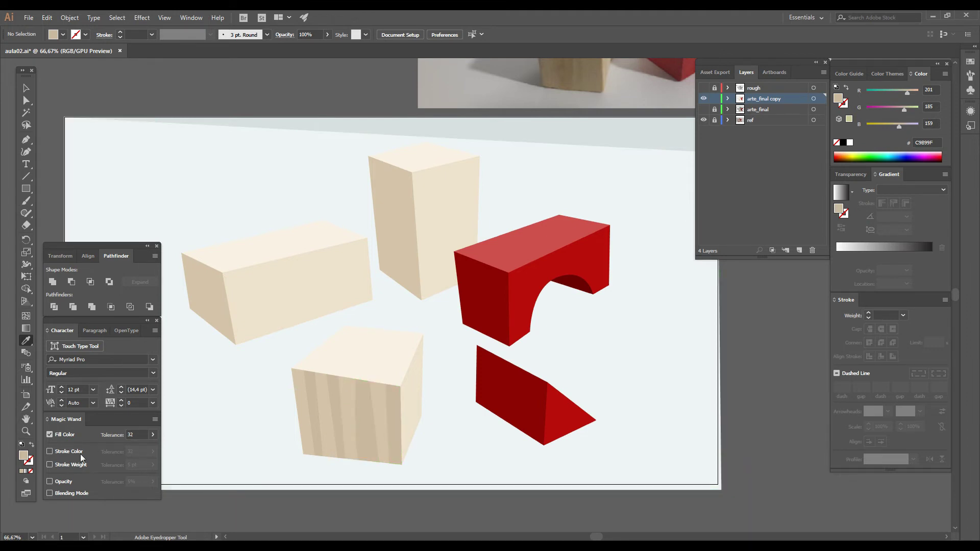
Set the fill to the darker beige BAA991 and apply it to a narrow strip on the cube's front face.
{"action": "double_click", "coordinate": [24, 455]}
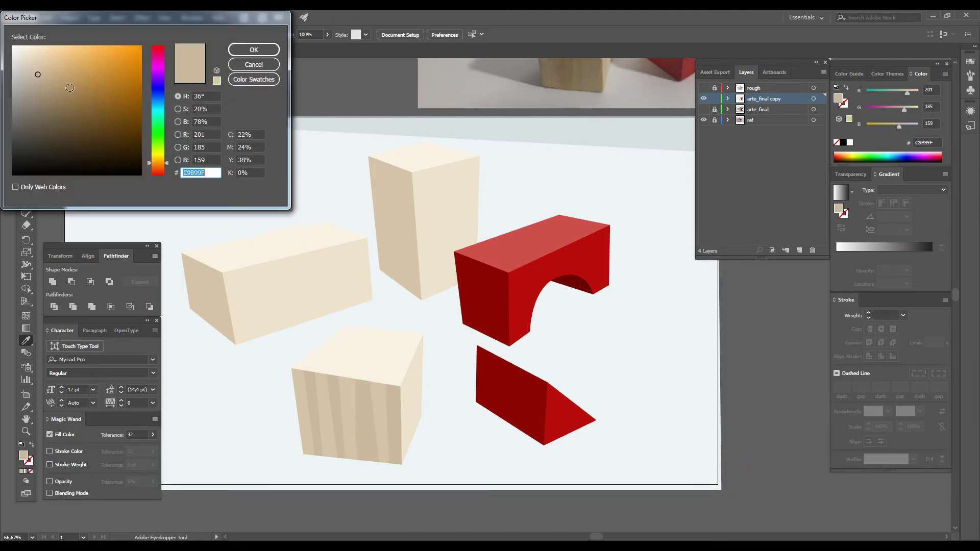
{"action": "left_click", "coordinate": [41, 80]}
{"action": "left_click", "coordinate": [238, 50]}
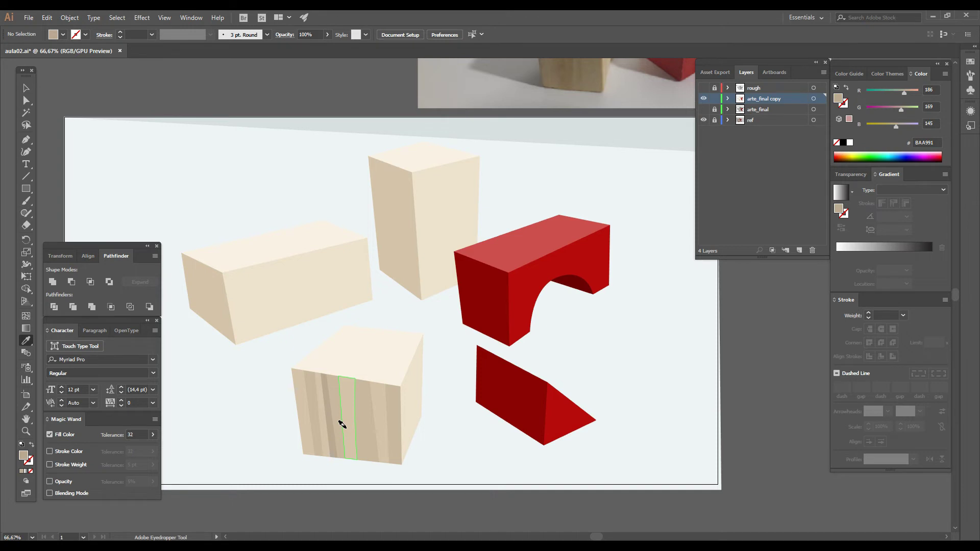
{"action": "left_click_drag", "start_coordinate": [529, 284], "coordinate": [502, 360]}
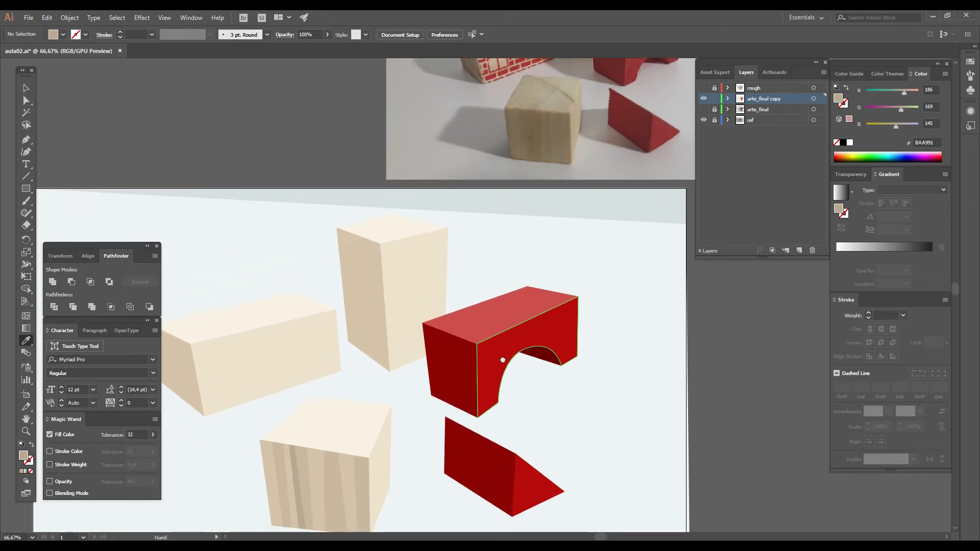
{"action": "left_click_drag", "start_coordinate": [468, 422], "coordinate": [469, 395]}
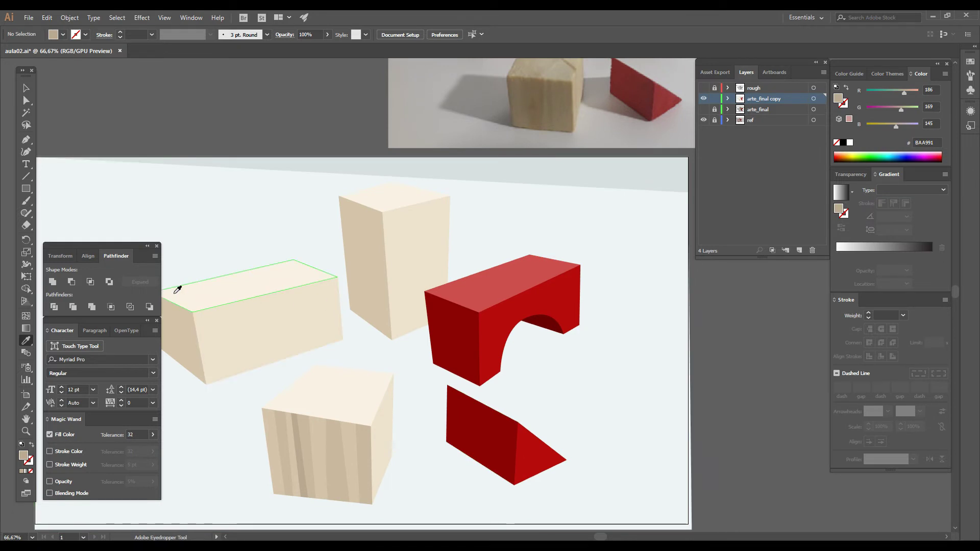
Draw a zigzag Pen path filled with 442B0E over the cube's narrow side face and divide that face into strips.
{"action": "left_click", "coordinate": [26, 139]}
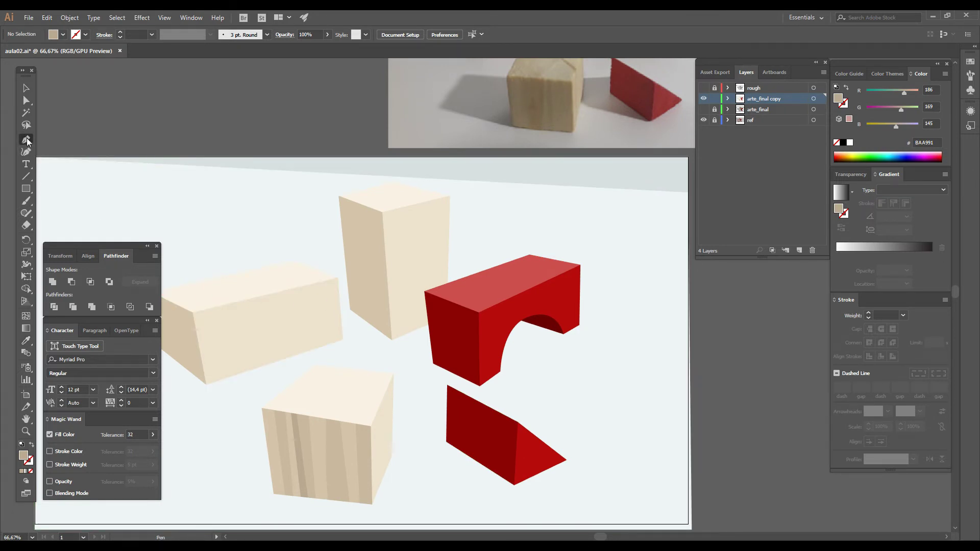
{"action": "left_click_drag", "start_coordinate": [380, 407], "coordinate": [396, 355]}
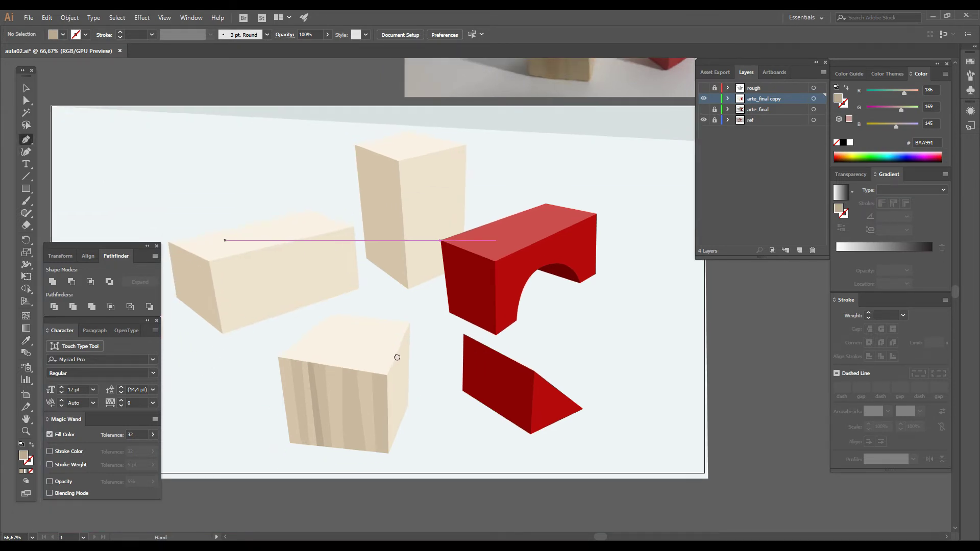
{"action": "double_click", "coordinate": [26, 456]}
{"action": "left_click", "coordinate": [116, 141]}
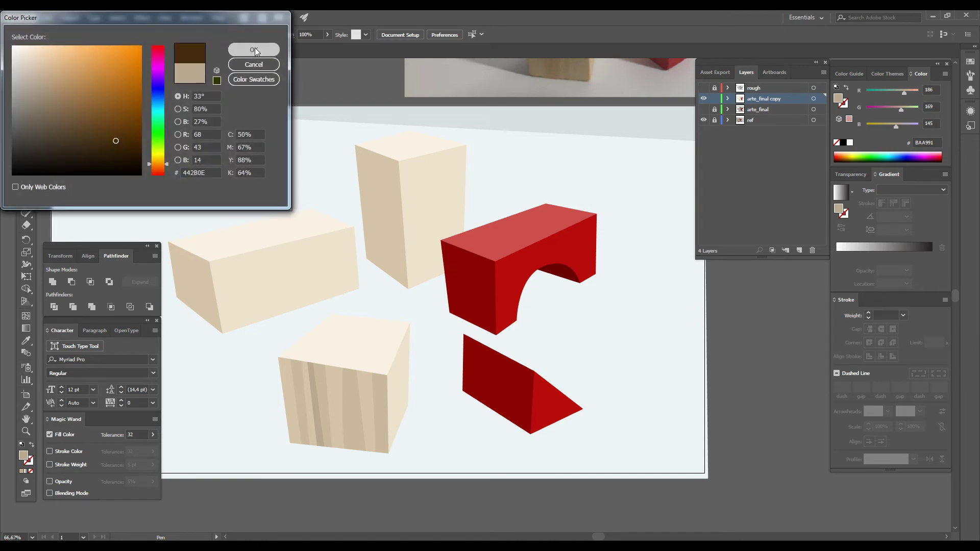
{"action": "left_click", "coordinate": [257, 52]}
{"action": "left_click", "coordinate": [393, 331]}
{"action": "key", "text": "ctrl+z"}
{"action": "left_click", "coordinate": [394, 331]}
{"action": "left_click", "coordinate": [393, 485]}
{"action": "left_click", "coordinate": [404, 304]}
{"action": "key", "text": "v"}
{"action": "key", "text": "ctrl+x"}
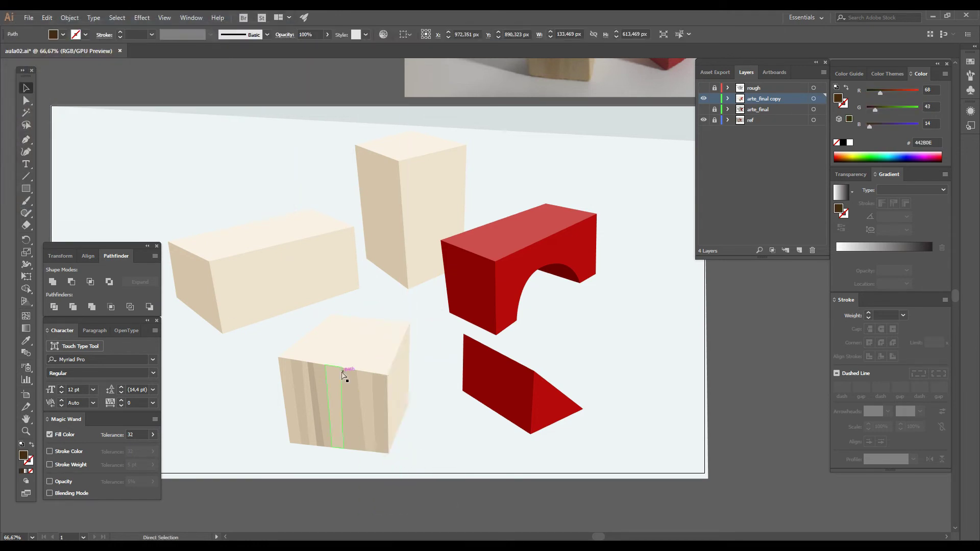
Colour the strips on the cube's side face using beiges sampled from the cube and the adjusted tints E2D7C5 and E5D8C3.
{"action": "key", "text": "i"}
{"action": "left_click", "coordinate": [387, 386]}
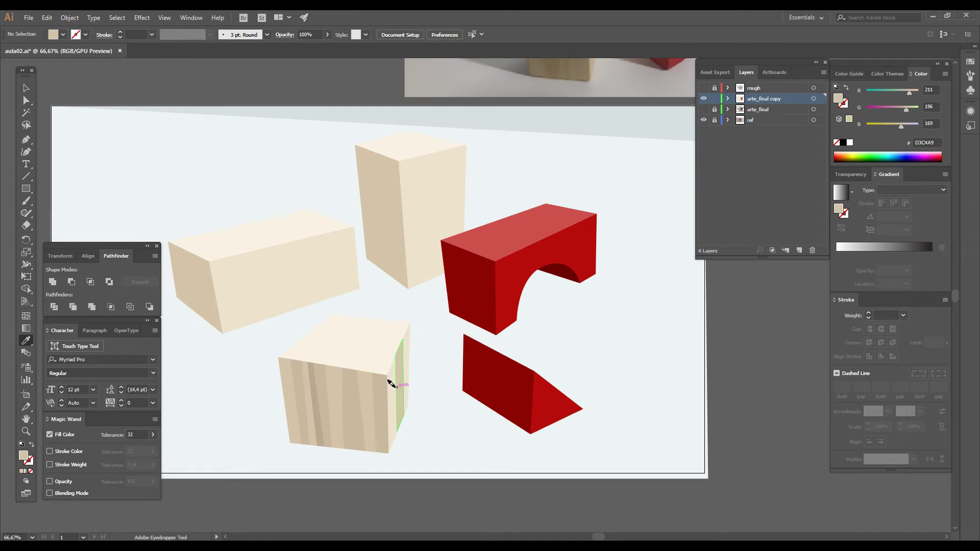
{"action": "left_click", "coordinate": [327, 393]}
{"action": "left_click", "coordinate": [398, 383], "text": "alt"}
{"action": "left_click", "coordinate": [382, 345]}
{"action": "double_click", "coordinate": [23, 455]}
{"action": "left_click", "coordinate": [29, 60]}
{"action": "left_click", "coordinate": [254, 50]}
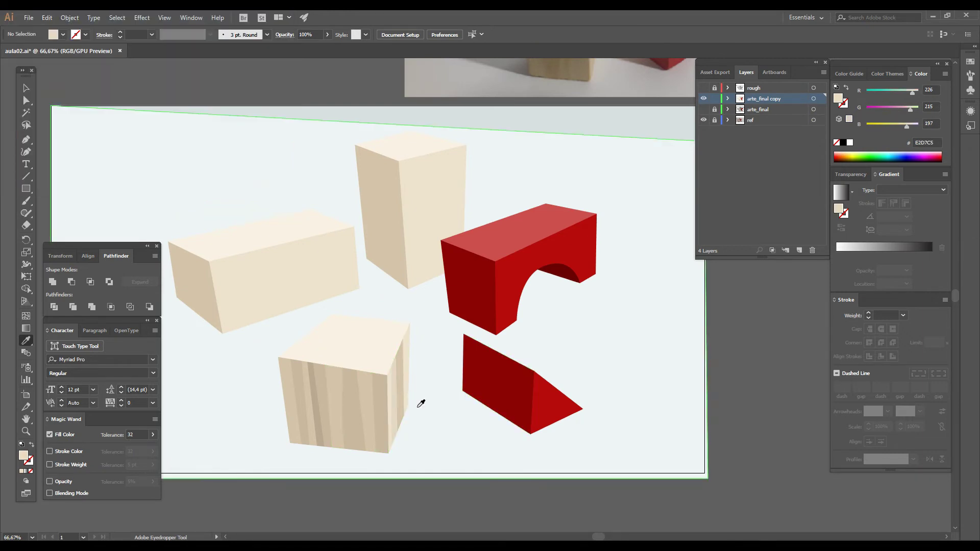
{"action": "double_click", "coordinate": [23, 456]}
{"action": "left_click", "coordinate": [30, 58]}
{"action": "left_click", "coordinate": [252, 49]}
Draw a closed zigzag Pen shape about 518 by 247 px across the top face of the red arch block.
{"action": "scroll", "coordinate": [495, 442], "scroll_direction": "up", "scroll_amount": 3}
{"action": "key", "text": "z"}
{"action": "left_click", "coordinate": [445, 348], "text": "alt"}
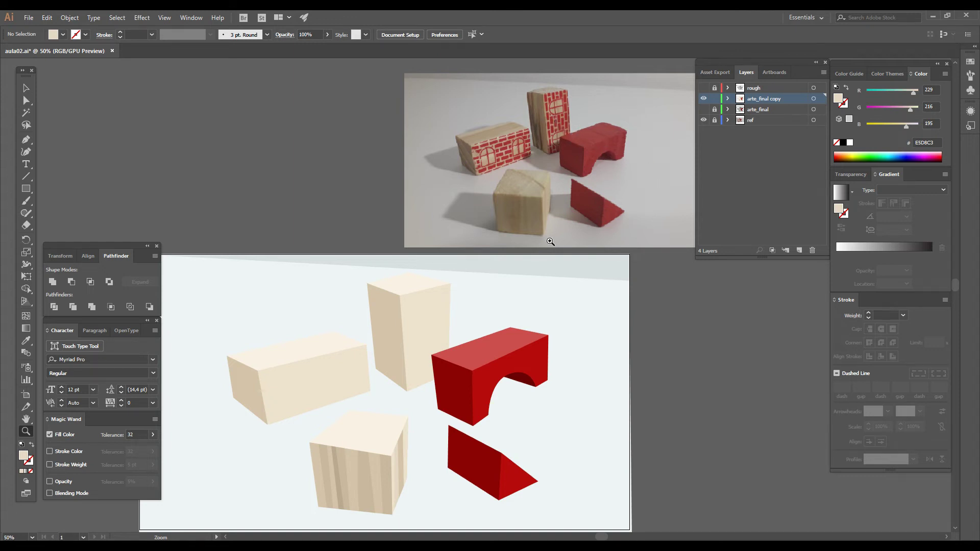
{"action": "left_click", "coordinate": [505, 326]}
{"action": "key", "text": "p"}
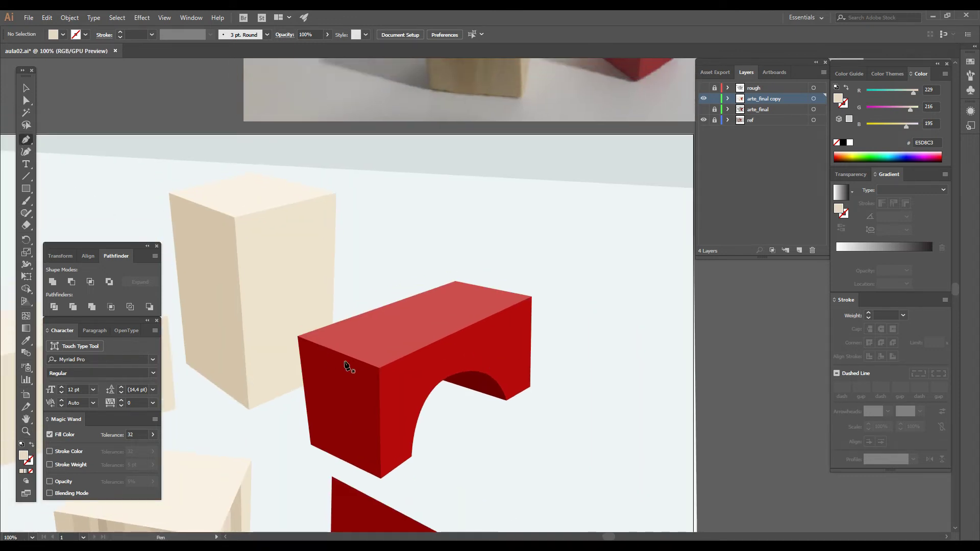
{"action": "left_click", "coordinate": [304, 322]}
{"action": "left_click", "coordinate": [429, 373]}
{"action": "left_click", "coordinate": [440, 367]}
{"action": "left_click", "coordinate": [319, 315]}
{"action": "left_click", "coordinate": [344, 304]}
{"action": "left_click", "coordinate": [480, 357]}
{"action": "left_click", "coordinate": [503, 346]}
{"action": "left_click", "coordinate": [372, 296]}
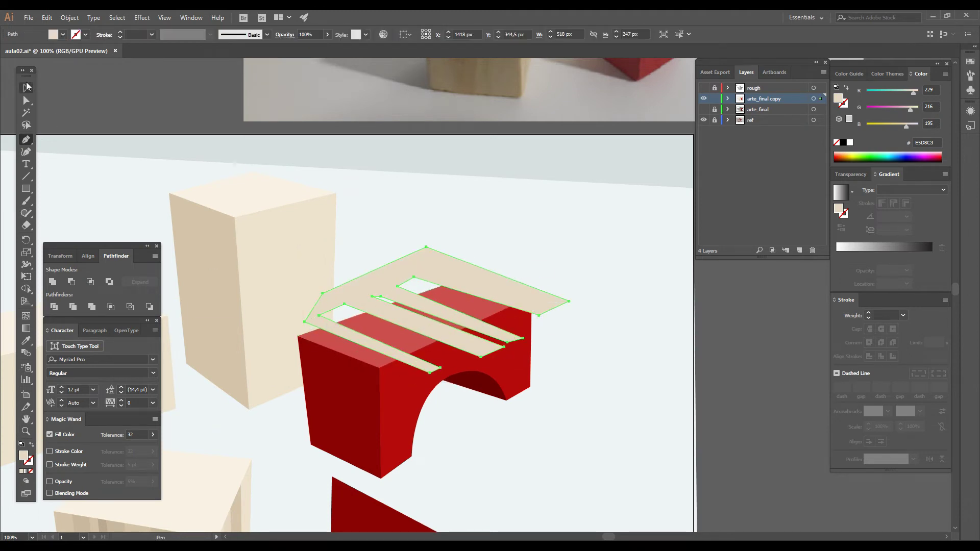
Cut the zigzag shape and use it to divide the arch block's top face into strips.
{"action": "left_click", "coordinate": [27, 87]}
{"action": "key", "text": "ctrl+x"}
{"action": "double_click", "coordinate": [400, 335]}
Set the fill to the lighter red DB6E6E and apply it to alternate strips on the arch block's top face.
{"action": "key", "text": "i"}
{"action": "double_click", "coordinate": [24, 455]}
{"action": "left_click", "coordinate": [77, 64]}
{"action": "left_click", "coordinate": [250, 49]}
{"action": "left_click", "coordinate": [366, 342], "text": "alt"}
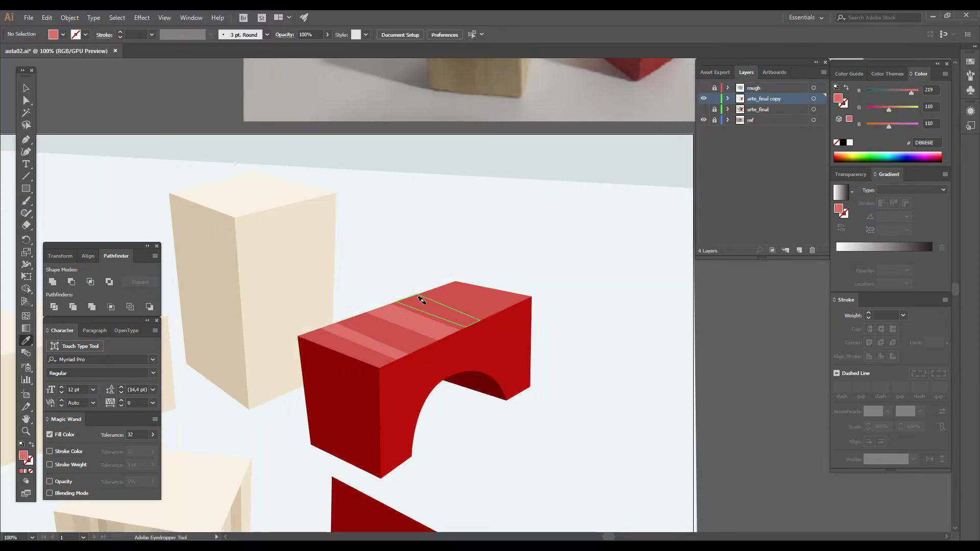
{"action": "left_click", "coordinate": [422, 302], "text": "alt"}
{"action": "left_click", "coordinate": [487, 295], "text": "alt"}
Sample the red B50B0B from the arch block's front and fill the thin strip on its top face with it.
{"action": "left_click", "coordinate": [482, 326]}
{"action": "key", "text": "z"}
{"action": "left_click", "coordinate": [432, 322]}
{"action": "key", "text": "i"}
{"action": "left_click", "coordinate": [451, 277], "text": "alt"}
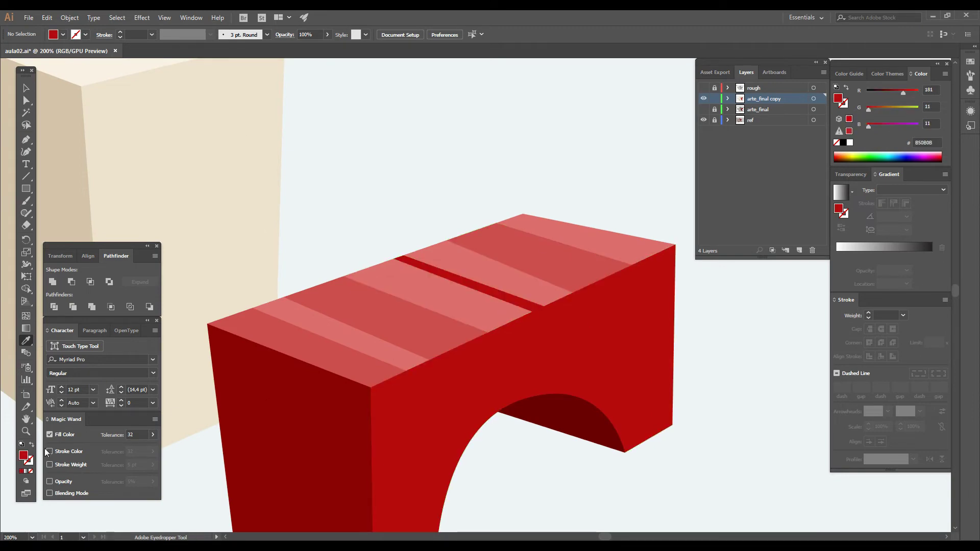
{"action": "key", "text": "z"}
{"action": "left_click", "coordinate": [479, 347], "text": "alt"}
Soften the contrast of the light strips on the arch block's top face by recolouring them with CC4E4E.
{"action": "left_click", "coordinate": [482, 388]}
{"action": "key", "text": "i"}
{"action": "left_click", "coordinate": [415, 286]}
{"action": "double_click", "coordinate": [23, 455]}
{"action": "left_click", "coordinate": [90, 70]}
{"action": "left_click", "coordinate": [249, 49]}
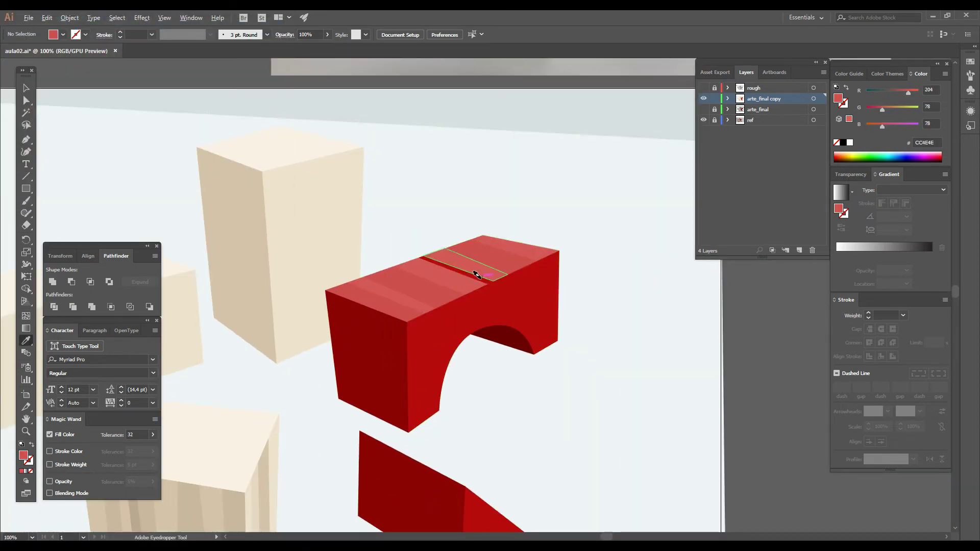
{"action": "left_click", "coordinate": [479, 277], "text": "alt"}
{"action": "key", "text": "z"}
{"action": "left_click", "coordinate": [462, 322], "text": "alt"}
{"action": "left_click", "coordinate": [462, 322], "text": "alt"}
{"action": "left_click_drag", "start_coordinate": [457, 323], "coordinate": [535, 388]}
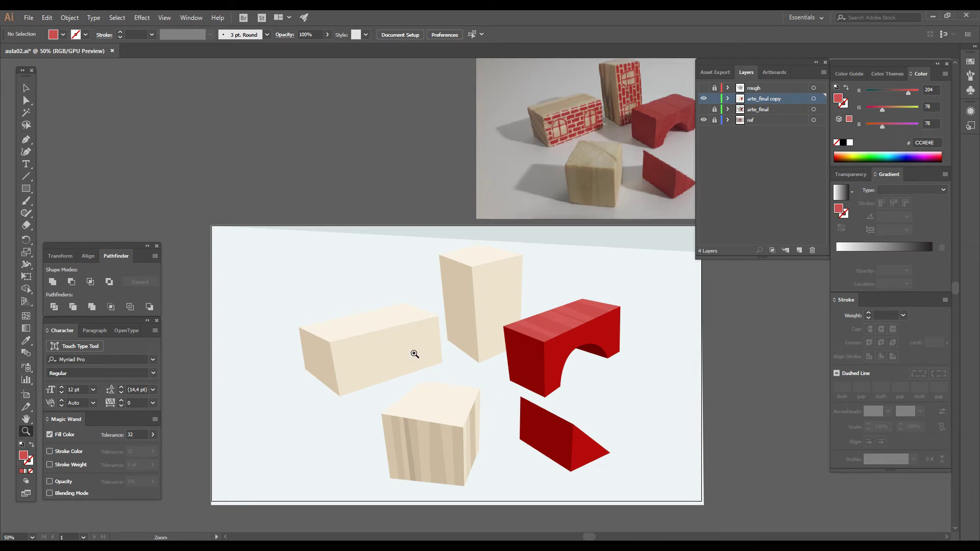
Duplicate the long block's front face in place and fill the copy with the red B50B0B sampled from the arch block.
{"action": "left_click", "coordinate": [448, 327]}
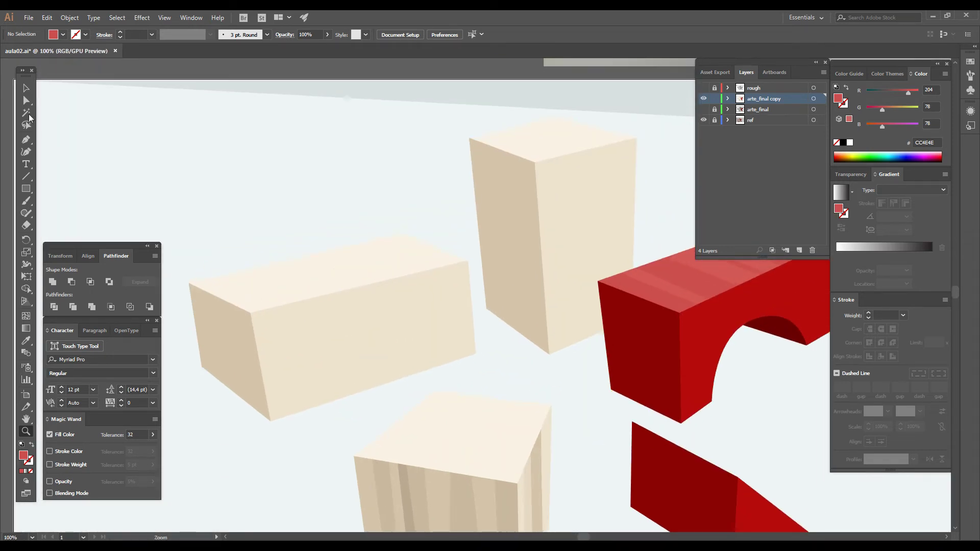
{"action": "left_click", "coordinate": [24, 87]}
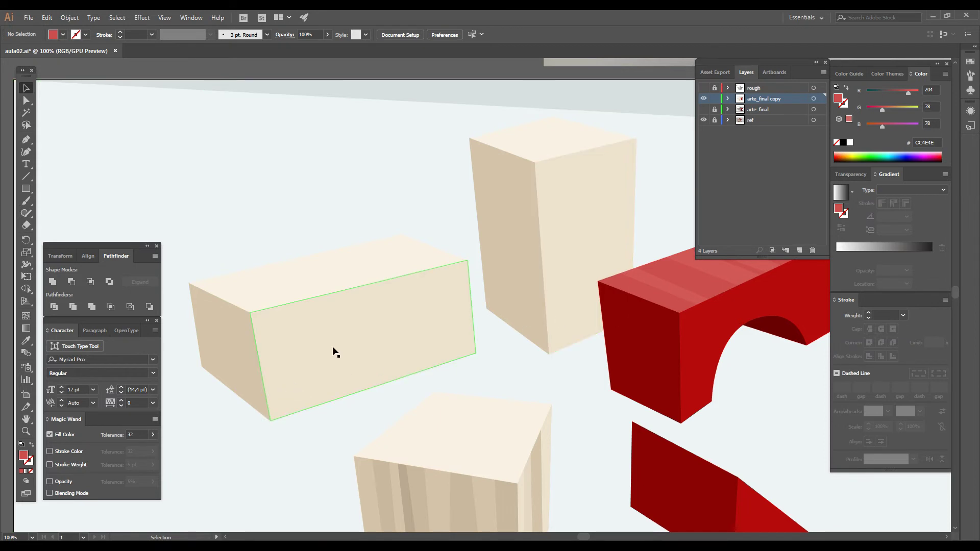
{"action": "left_click", "coordinate": [324, 321]}
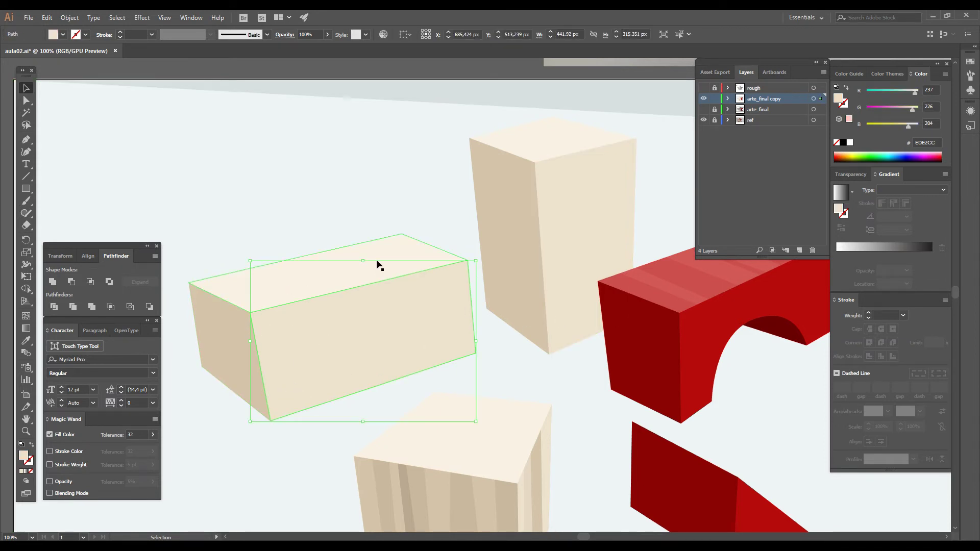
{"action": "key", "text": "a"}
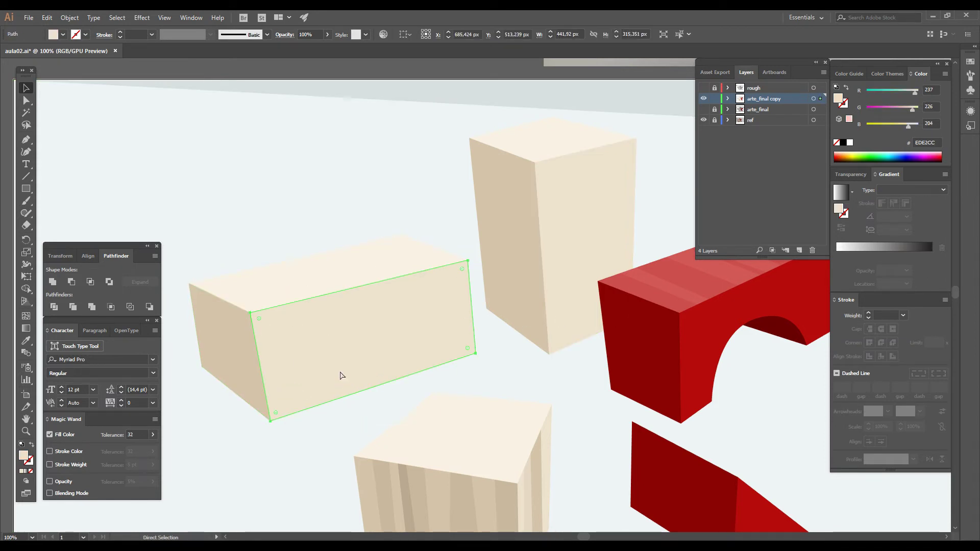
{"action": "key", "text": "v"}
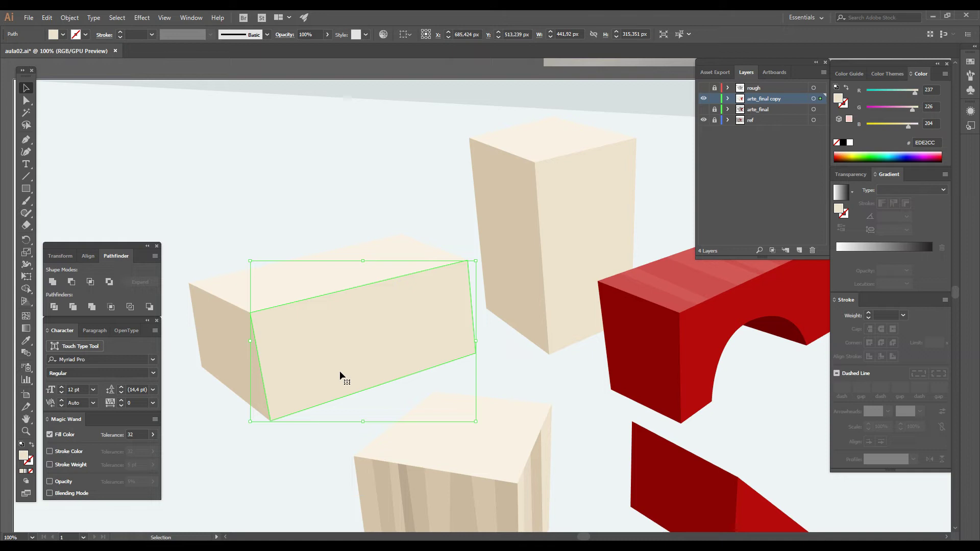
{"action": "key", "text": "a"}
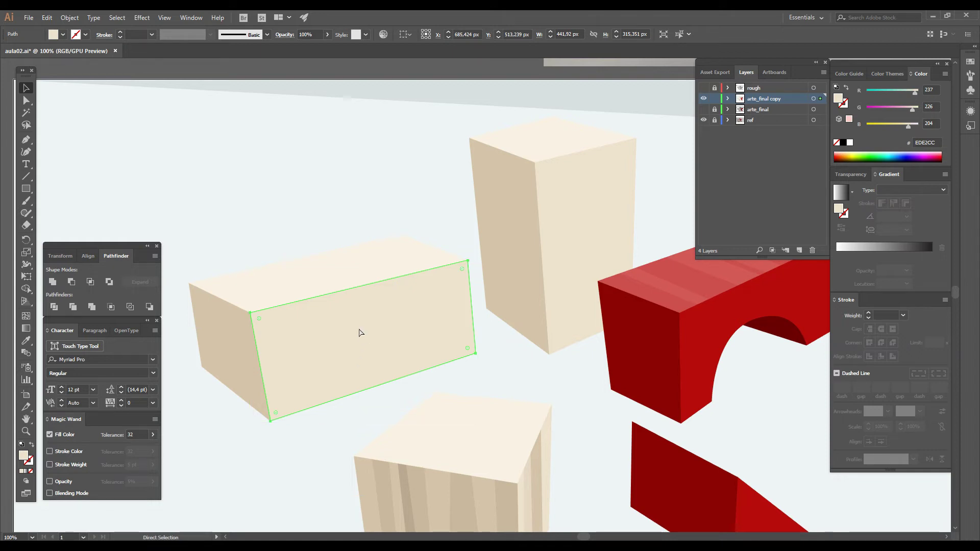
{"action": "key", "text": "v"}
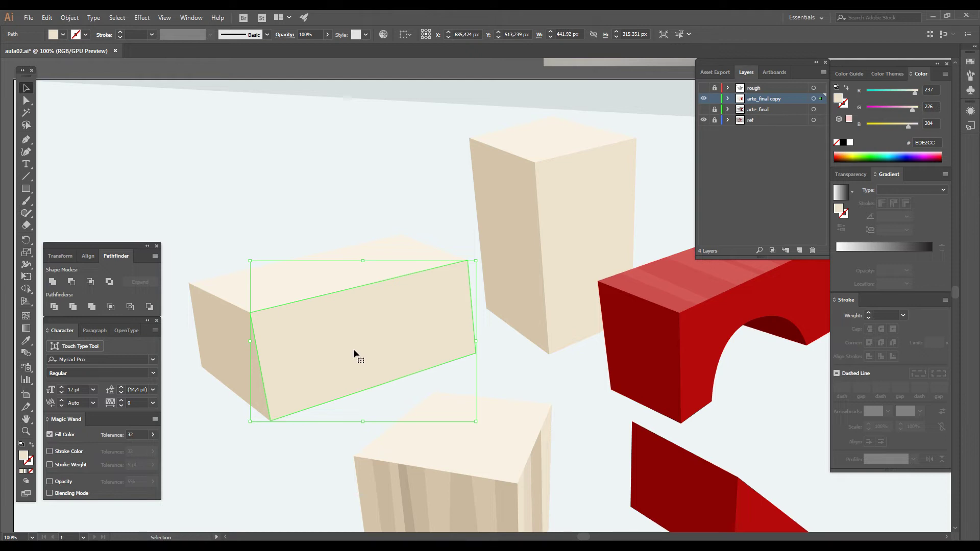
{"action": "left_click", "coordinate": [28, 338]}
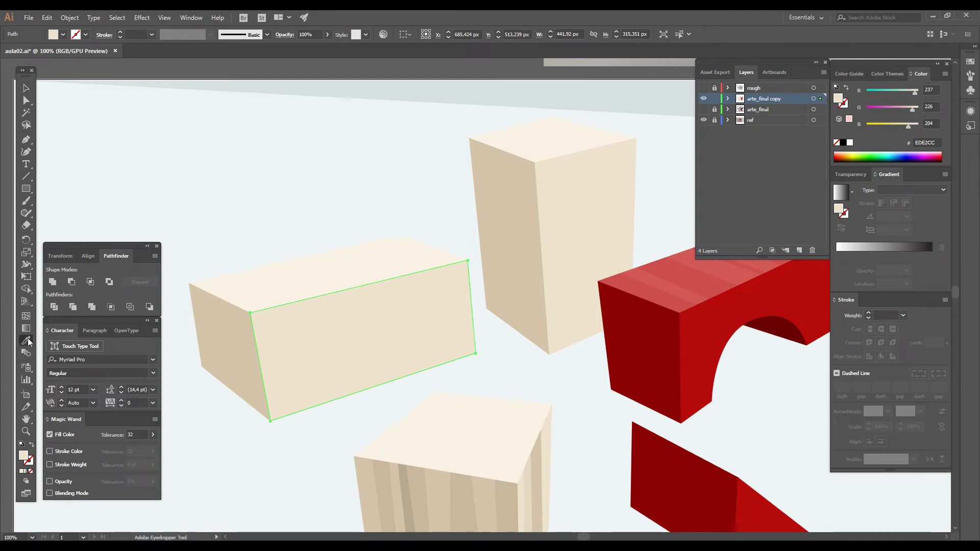
{"action": "left_click", "coordinate": [710, 312]}
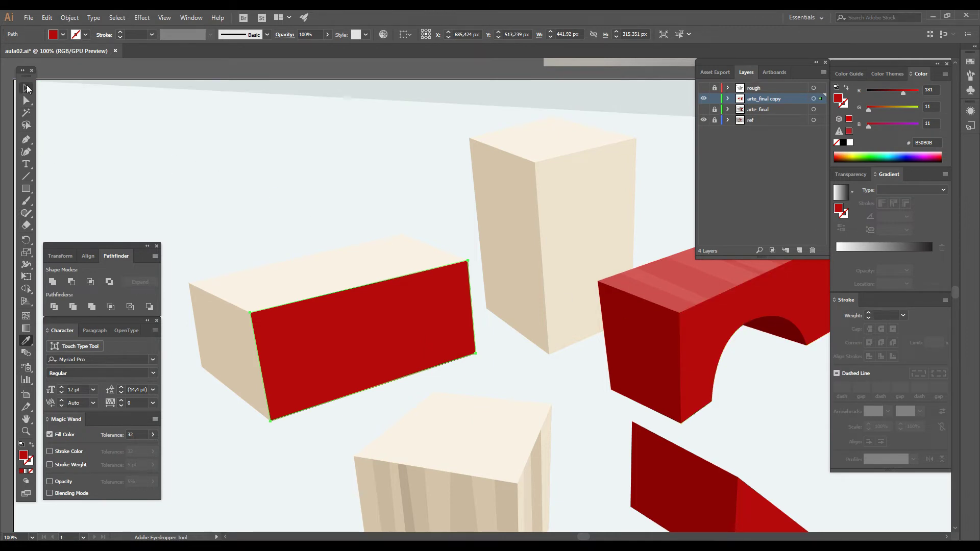
Shrink the red copy about its centre to about 411 × 293 px, leaving a narrow wooden border on the long block's front face.
{"action": "left_click", "coordinate": [26, 89]}
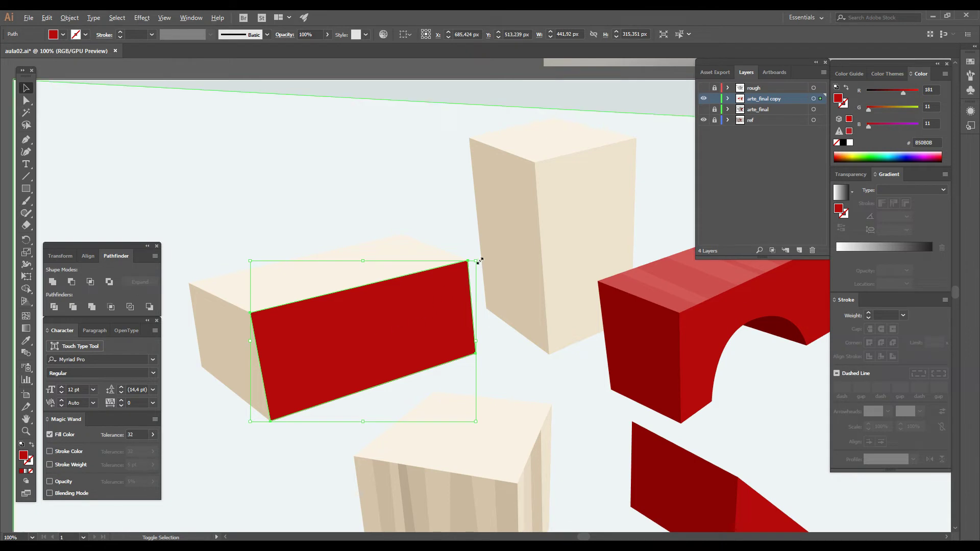
{"action": "left_click_drag", "start_coordinate": [479, 261], "coordinate": [472, 262]}
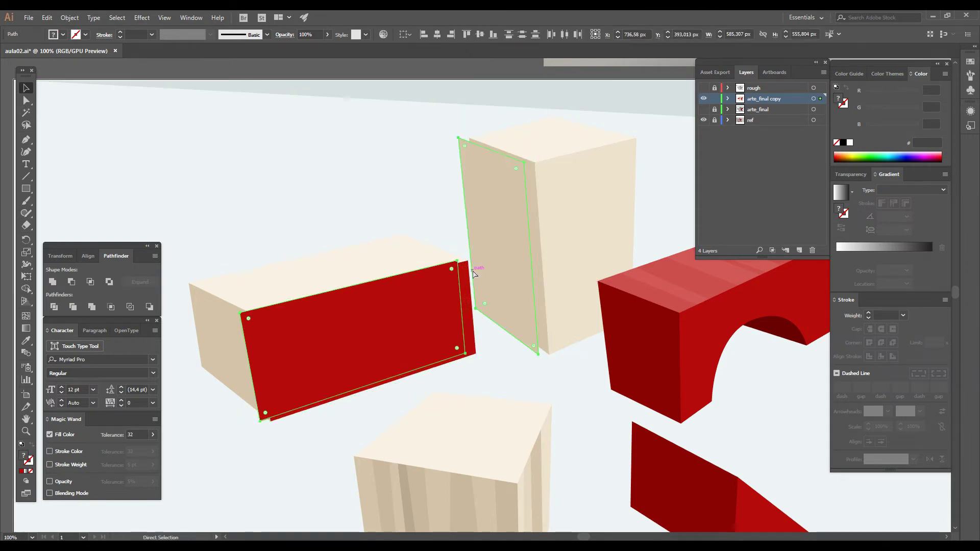
{"action": "key", "text": "ctrl+z"}
{"action": "left_click", "coordinate": [438, 242]}
{"action": "left_click", "coordinate": [460, 304]}
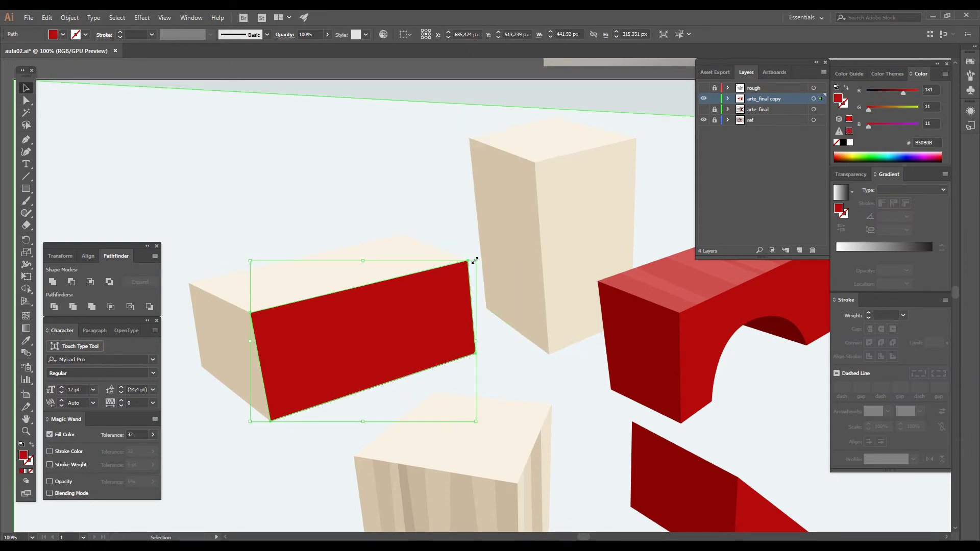
{"action": "left_click_drag", "start_coordinate": [474, 260], "coordinate": [466, 267]}
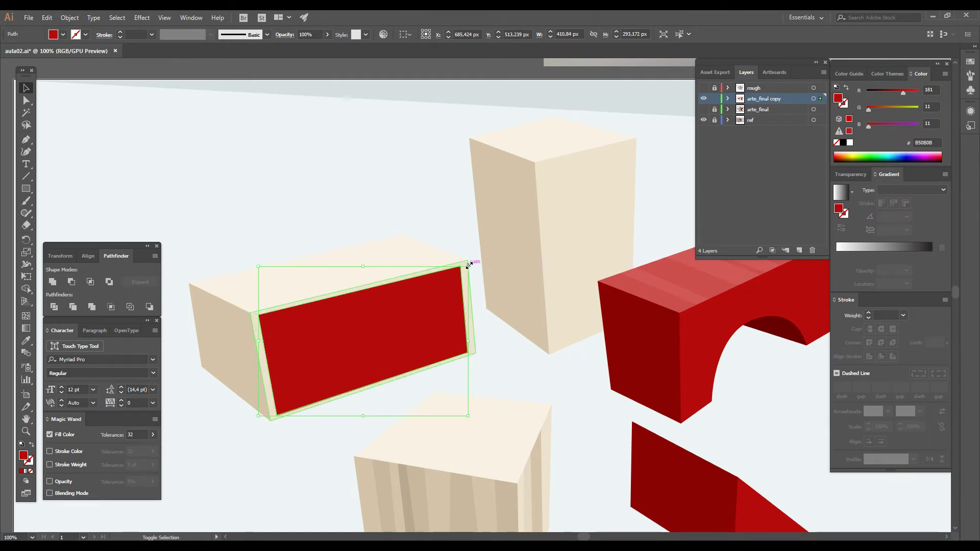
{"action": "left_click", "coordinate": [444, 228]}
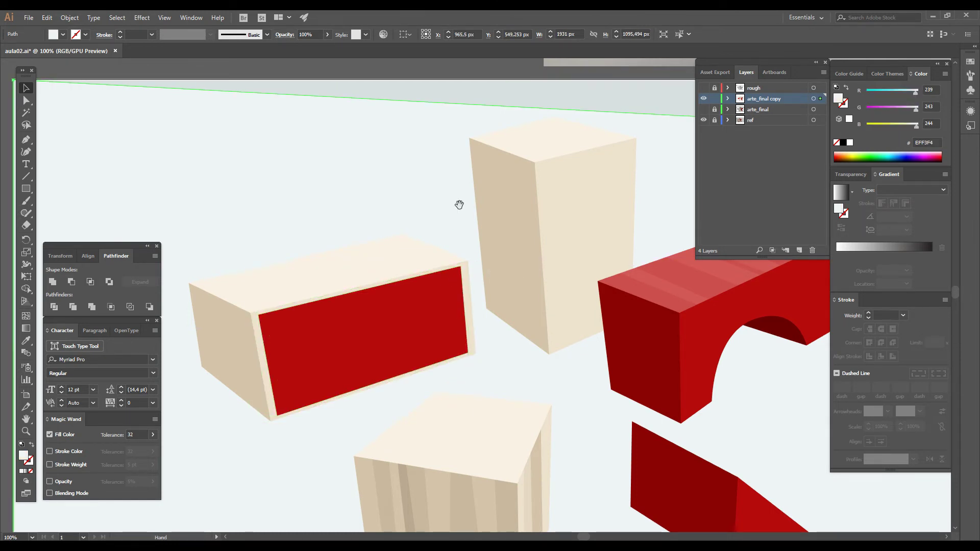
Check the brick print in the reference photo and draw a closed zigzag Pen shape forming four thin mortar lines across the red panel.
{"action": "left_click_drag", "start_coordinate": [474, 174], "coordinate": [336, 406]}
{"action": "left_click_drag", "start_coordinate": [384, 373], "coordinate": [428, 265]}
{"action": "left_click_drag", "start_coordinate": [374, 350], "coordinate": [289, 489]}
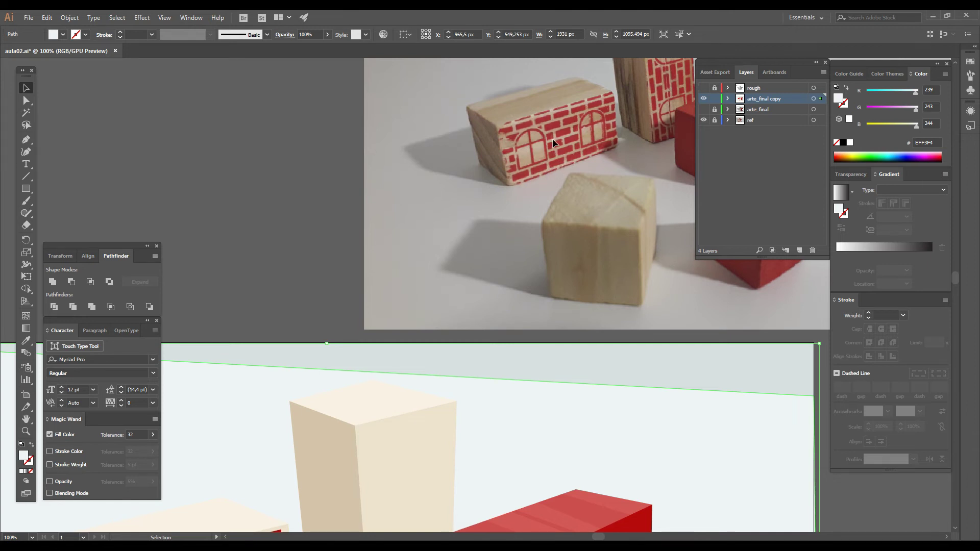
{"action": "left_click_drag", "start_coordinate": [351, 379], "coordinate": [565, 145]}
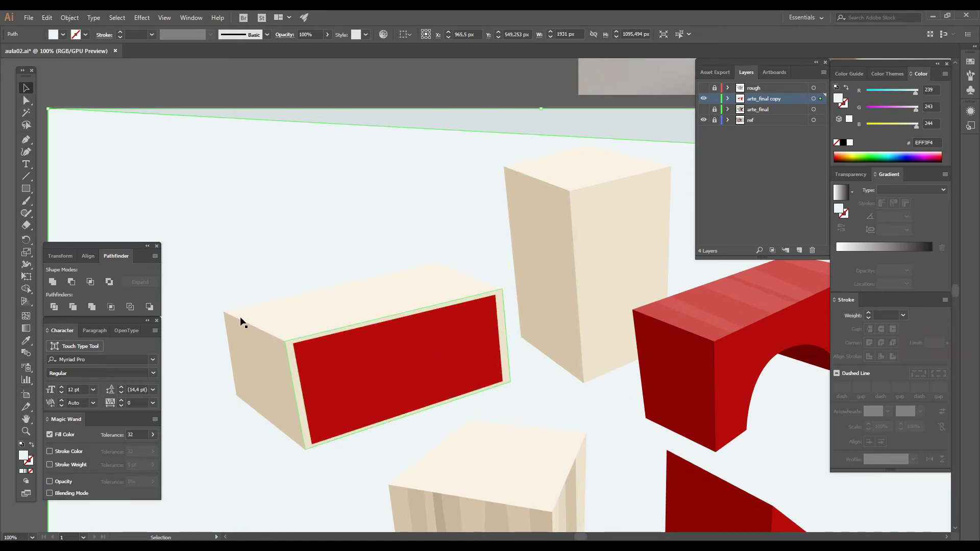
{"action": "key", "text": "p"}
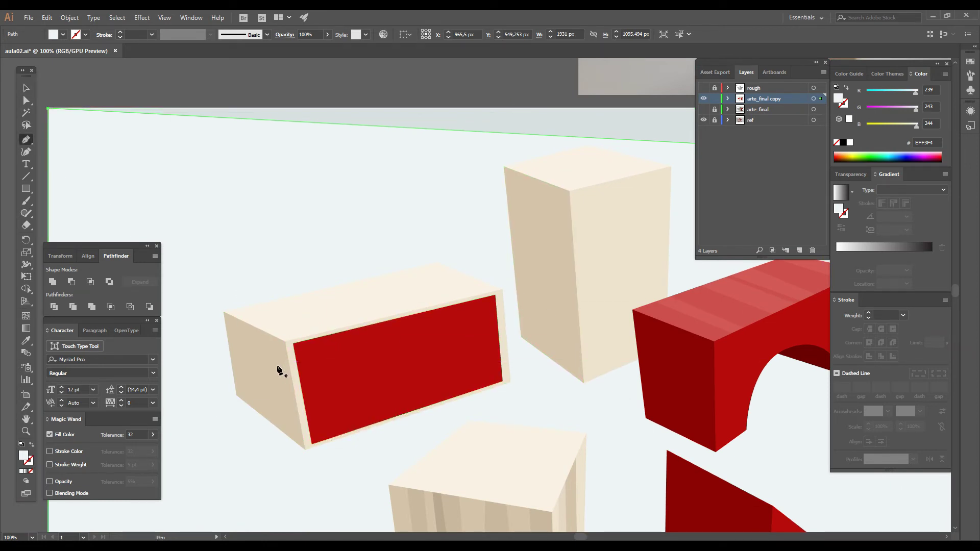
{"action": "left_click", "coordinate": [276, 365]}
{"action": "left_click", "coordinate": [510, 304]}
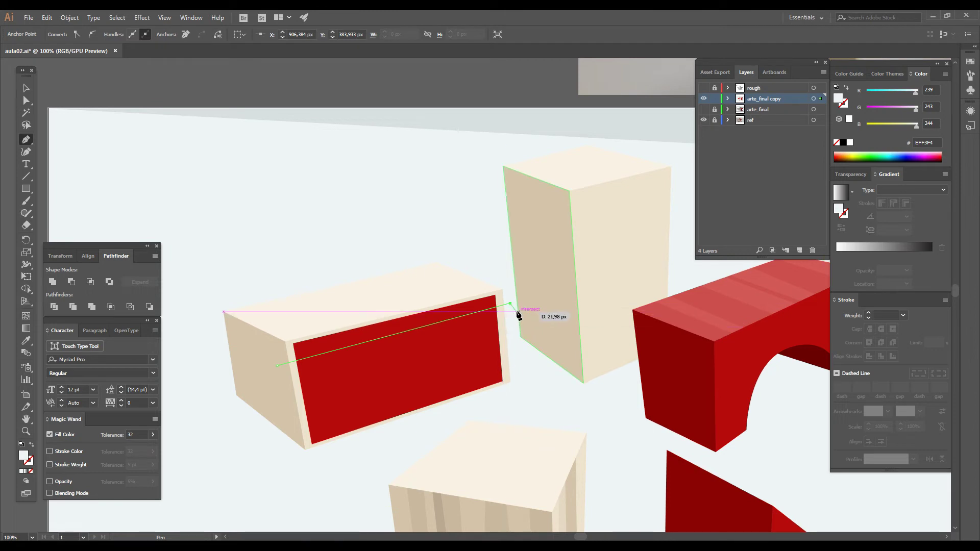
{"action": "key", "text": "ctrl+z"}
{"action": "left_click", "coordinate": [506, 307]}
{"action": "left_click", "coordinate": [505, 311]}
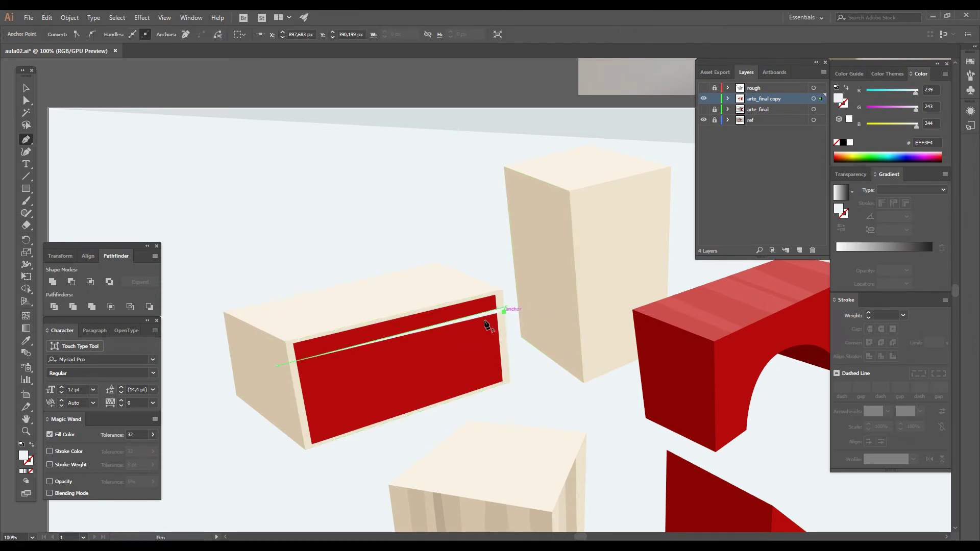
{"action": "left_click", "coordinate": [277, 371]}
{"action": "left_click", "coordinate": [280, 387]}
{"action": "left_click", "coordinate": [507, 325]}
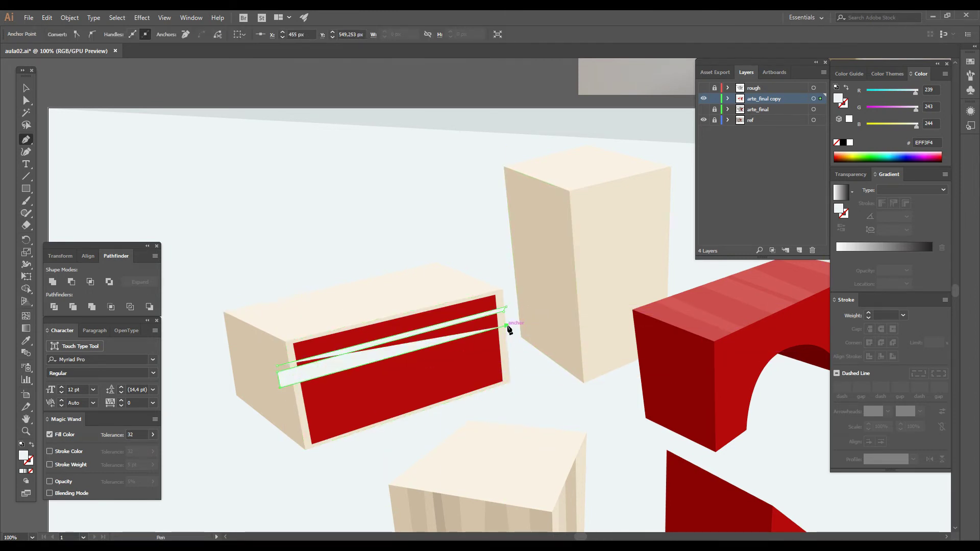
{"action": "left_click", "coordinate": [507, 329]}
{"action": "left_click", "coordinate": [271, 395]}
{"action": "left_click", "coordinate": [276, 411]}
{"action": "left_click", "coordinate": [521, 337]}
{"action": "left_click", "coordinate": [521, 341]}
{"action": "left_click", "coordinate": [266, 419]}
{"action": "left_click", "coordinate": [521, 356]}
{"action": "left_click", "coordinate": [520, 363]}
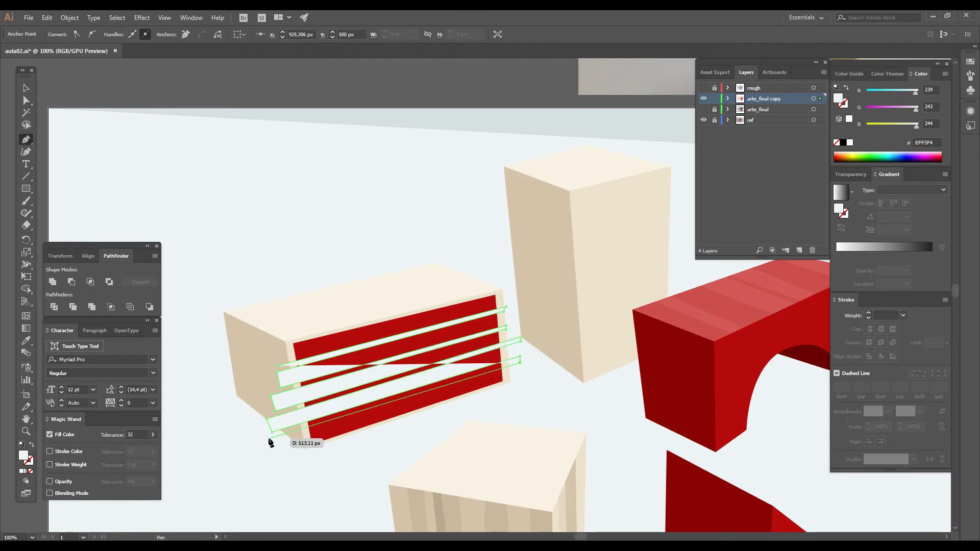
{"action": "left_click", "coordinate": [264, 436]}
{"action": "left_click", "coordinate": [242, 432]}
{"action": "left_click", "coordinate": [277, 366]}
Cut the zigzag shape, isolate the red panel and paste the shape in front of it.
{"action": "left_click", "coordinate": [26, 88]}
{"action": "left_click", "coordinate": [197, 255]}
{"action": "left_click", "coordinate": [261, 408]}
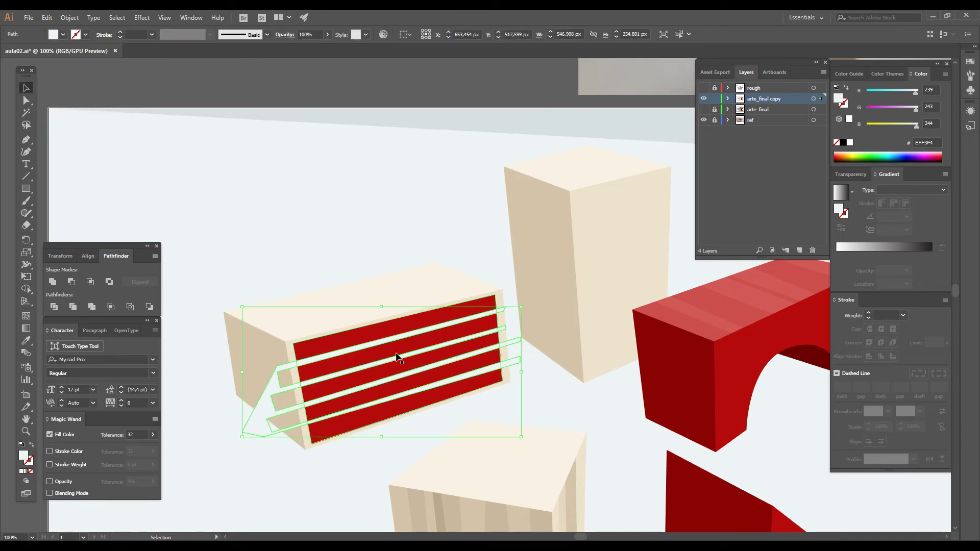
{"action": "key", "text": "Delete"}
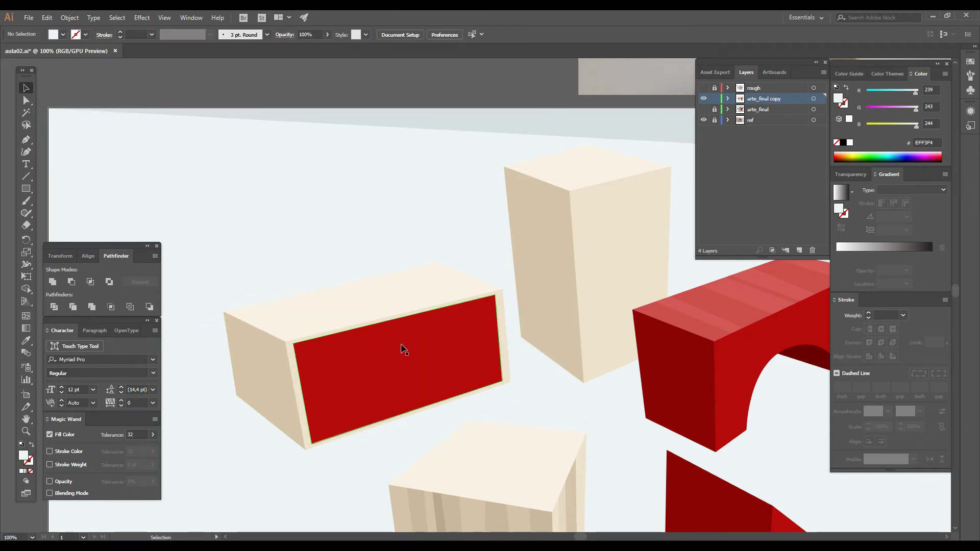
{"action": "double_click", "coordinate": [401, 349]}
{"action": "key", "text": "ctrl+f"}
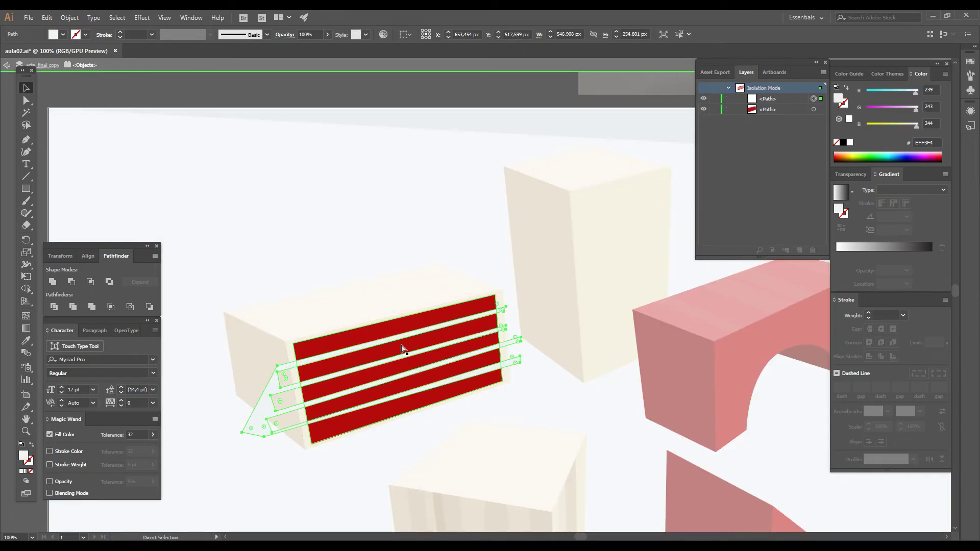
{"action": "key", "text": "v"}
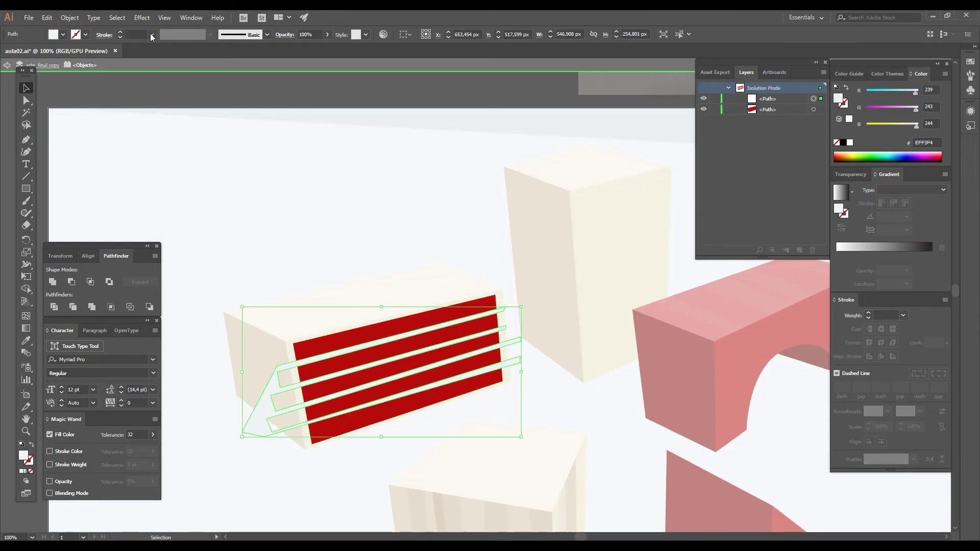
Divide the red panel with the zigzag shape using Divide Objects Below.
{"action": "left_click", "coordinate": [75, 19]}
{"action": "mouse_move", "coordinate": [146, 241]}
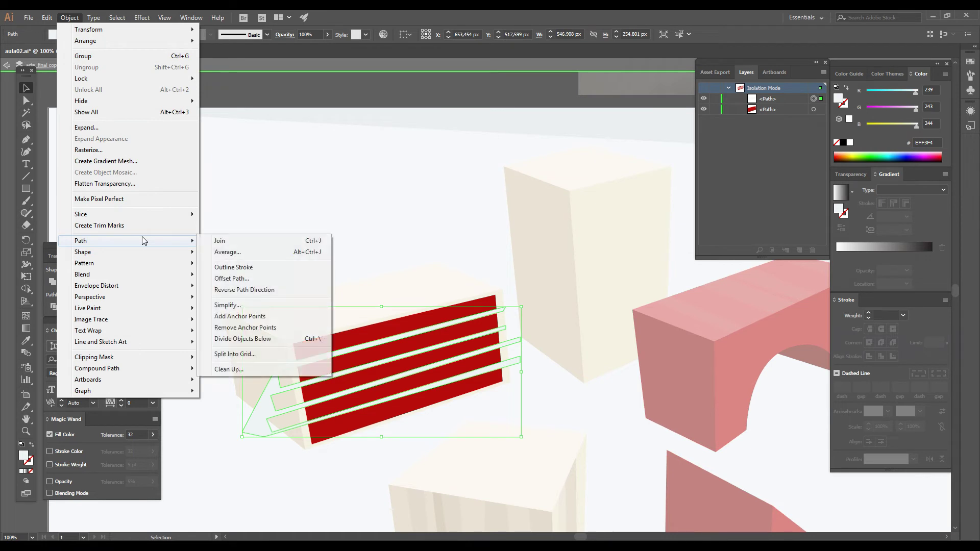
{"action": "left_click", "coordinate": [243, 339]}
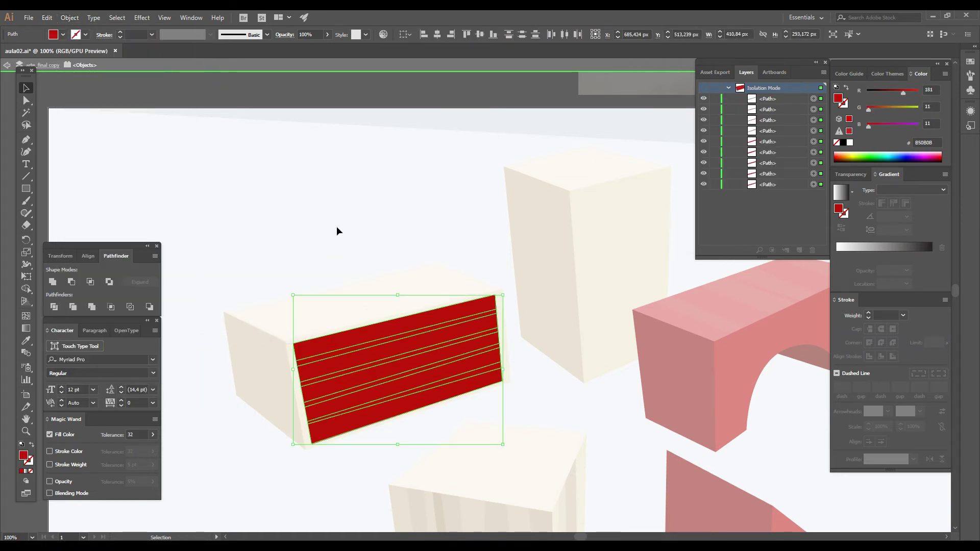
{"action": "left_click", "coordinate": [336, 225]}
Delete the four thin strips between the red rows to open the horizontal mortar gaps.
{"action": "left_click", "coordinate": [444, 311]}
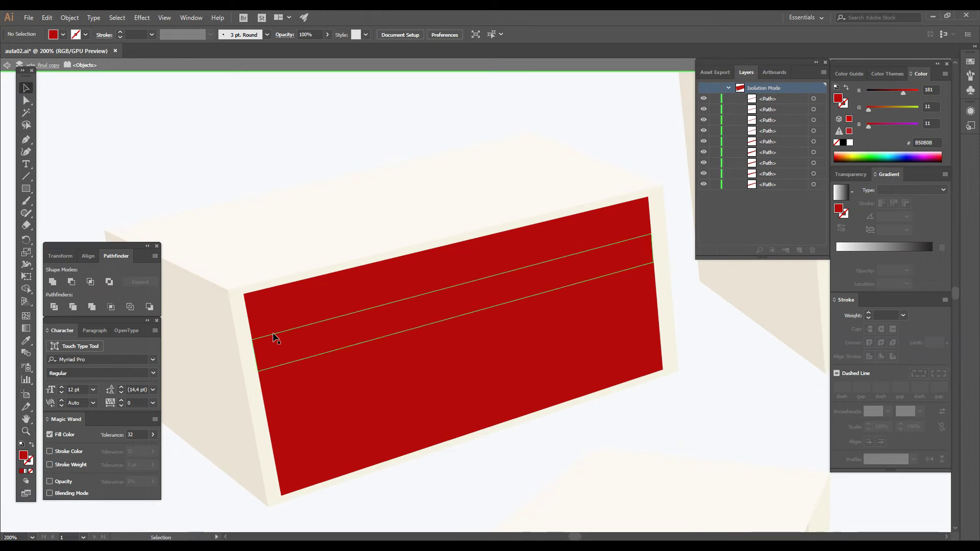
{"action": "left_click_drag", "start_coordinate": [273, 339], "coordinate": [282, 375]}
{"action": "left_click", "coordinate": [281, 371]}
{"action": "key", "text": "Delete"}
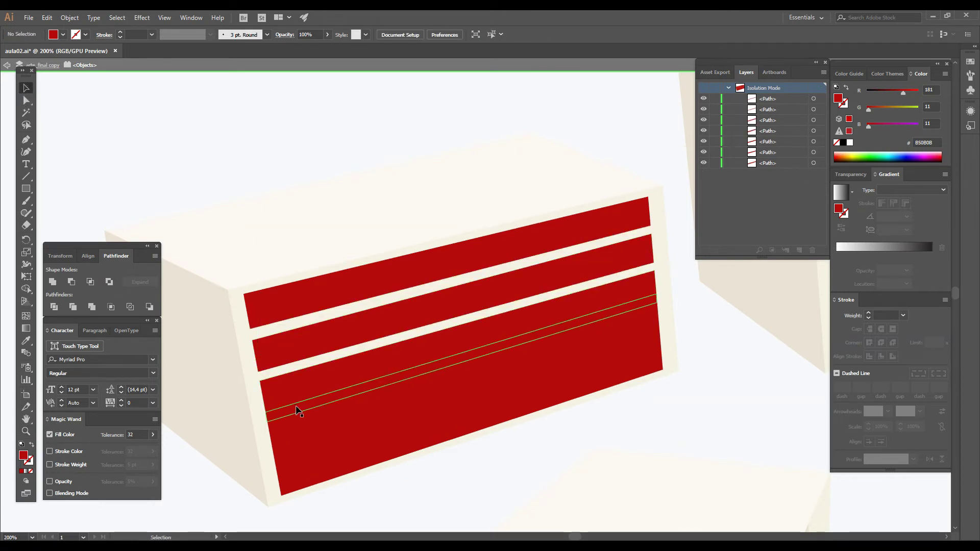
{"action": "left_click", "coordinate": [296, 406]}
{"action": "key", "text": "Delete"}
{"action": "left_click", "coordinate": [300, 453]}
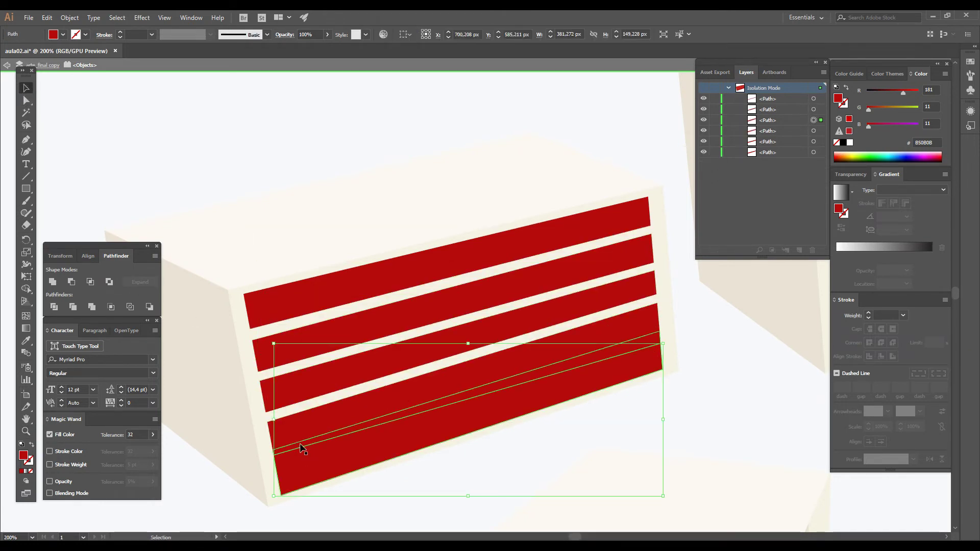
{"action": "key", "text": "Delete"}
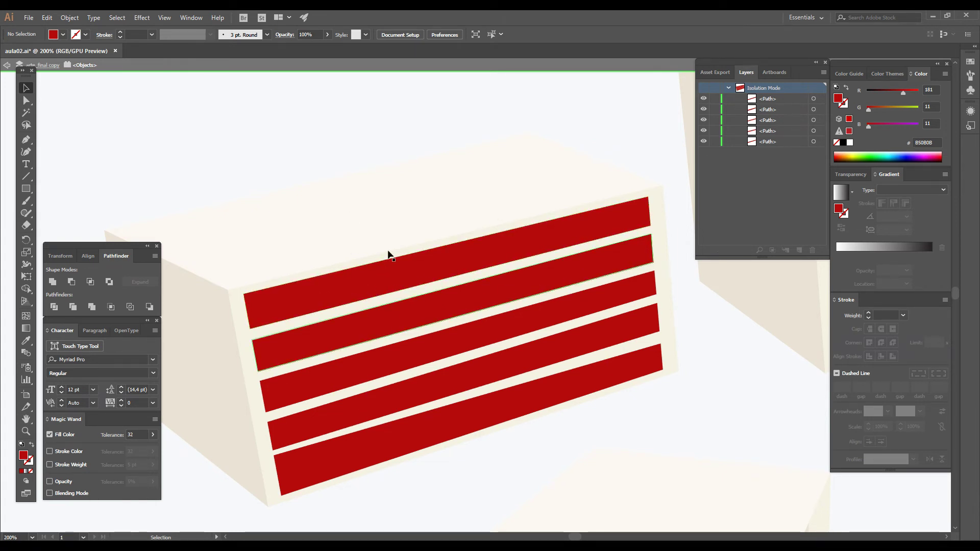
Group the first, third and fifth red rows and isolate the group.
{"action": "left_click", "coordinate": [341, 293]}
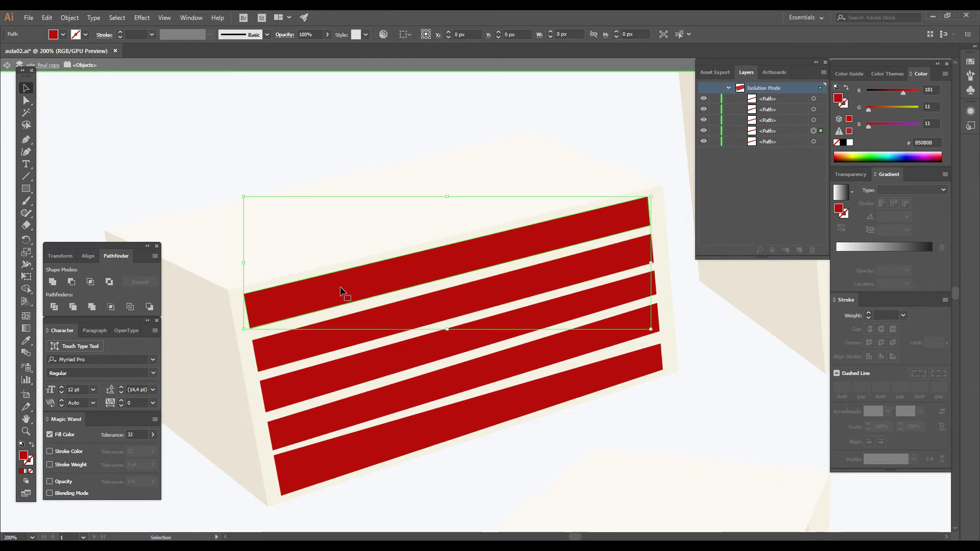
{"action": "left_click", "coordinate": [352, 384], "text": "shift"}
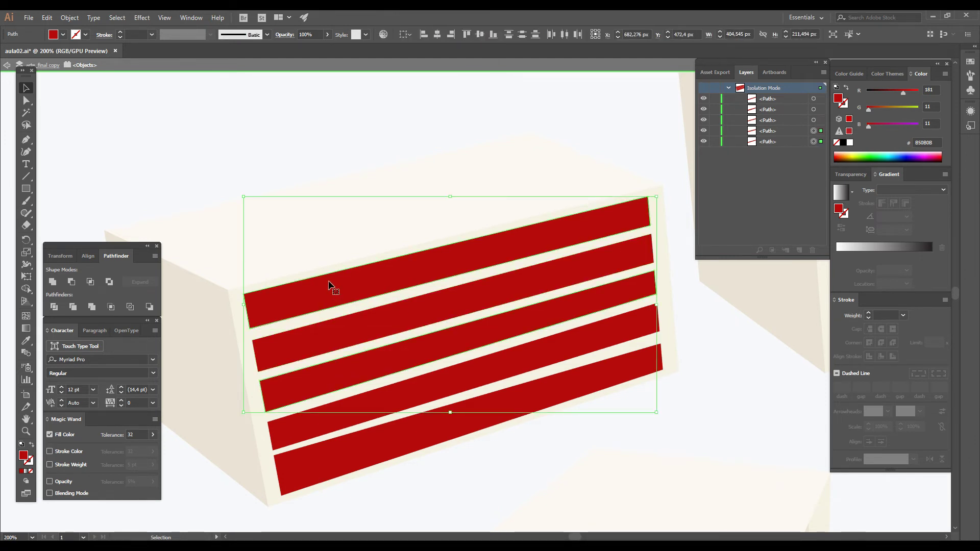
{"action": "left_click", "coordinate": [388, 446], "text": "shift"}
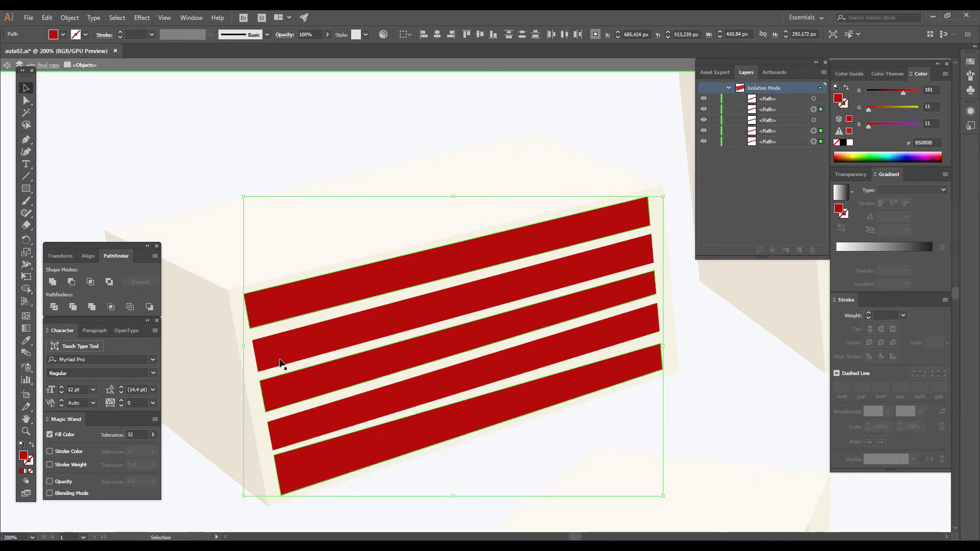
{"action": "key", "text": "a"}
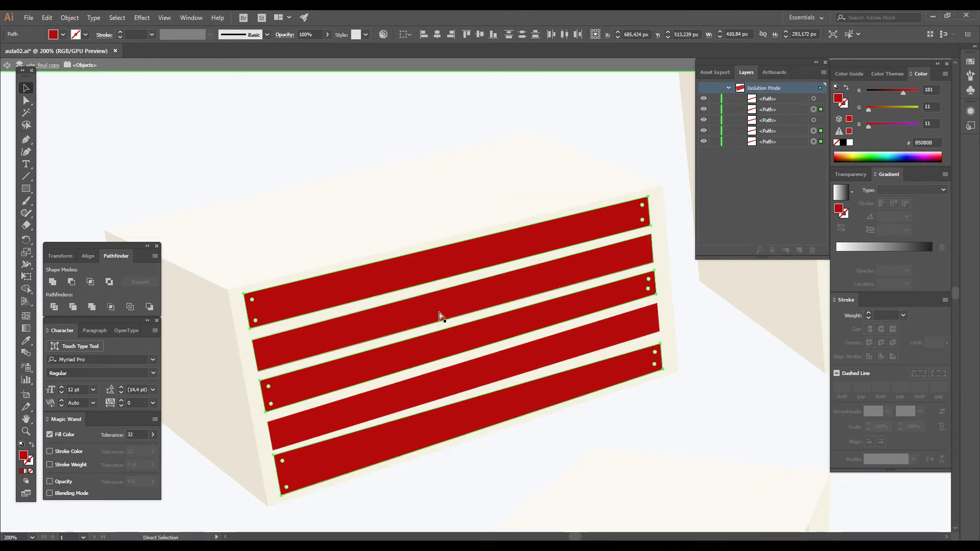
{"action": "key", "text": "ctrl+g"}
{"action": "key", "text": "v"}
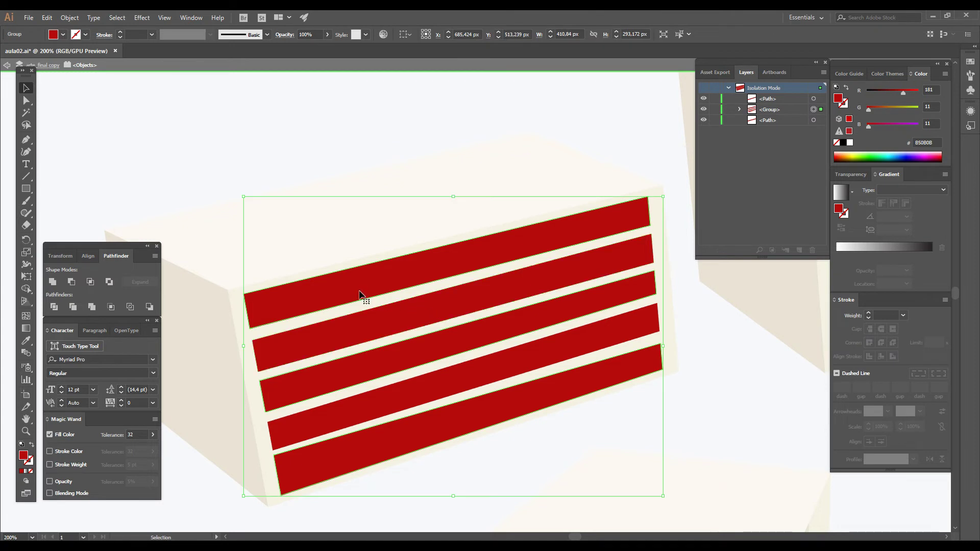
{"action": "double_click", "coordinate": [316, 294]}
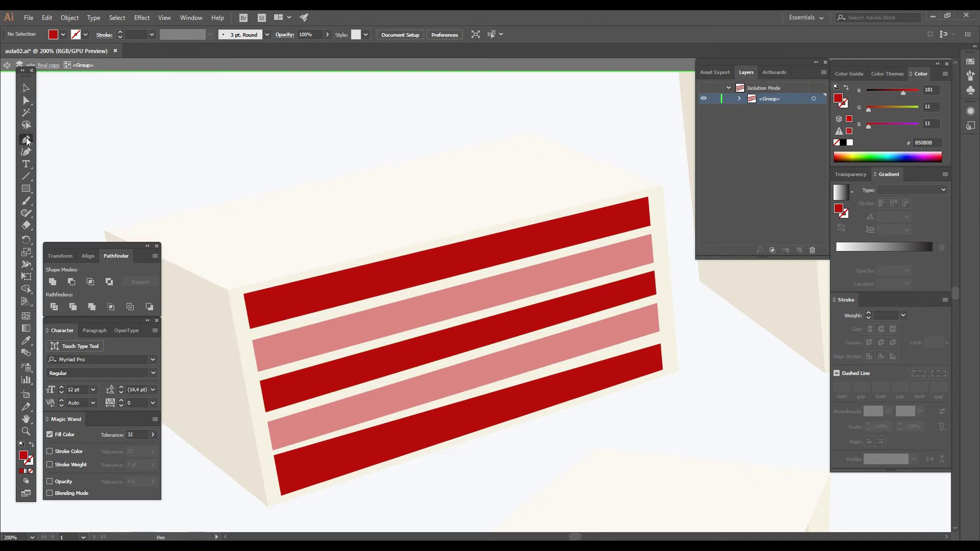
Draw a closed comb-like Pen shape with three thin slanted bars crossing the first, third and fifth red rows.
{"action": "left_click", "coordinate": [325, 247]}
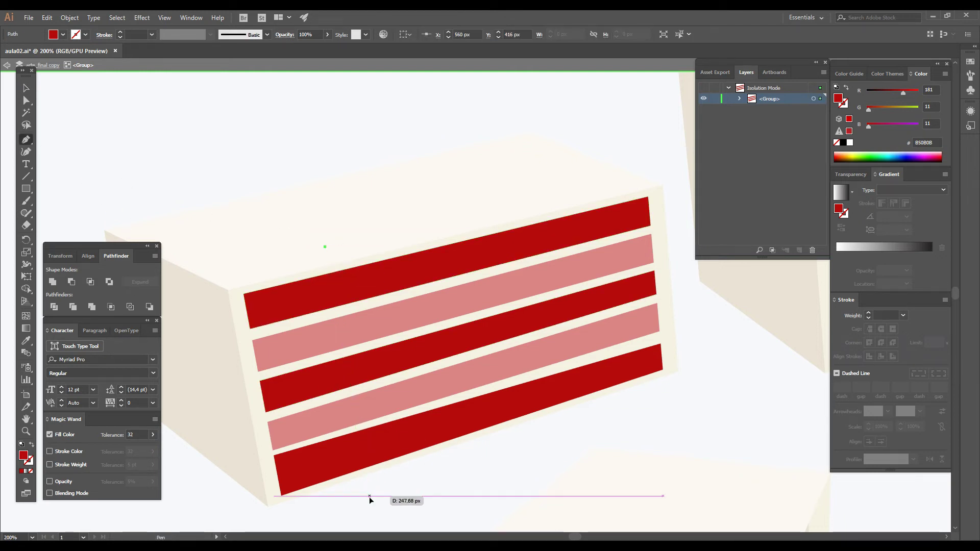
{"action": "left_click", "coordinate": [370, 495]}
{"action": "left_click", "coordinate": [382, 493]}
{"action": "left_click", "coordinate": [337, 244]}
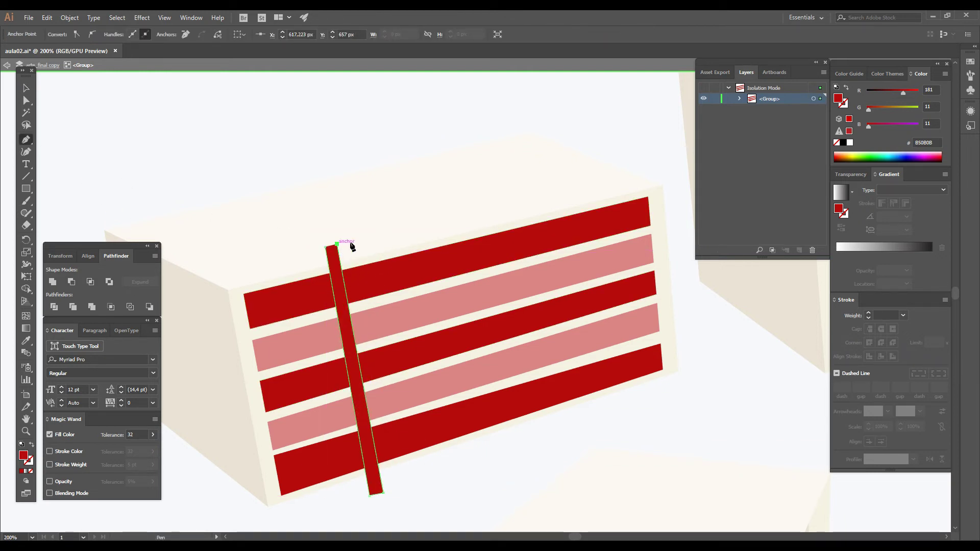
{"action": "left_click", "coordinate": [438, 222]}
{"action": "left_click", "coordinate": [478, 472]}
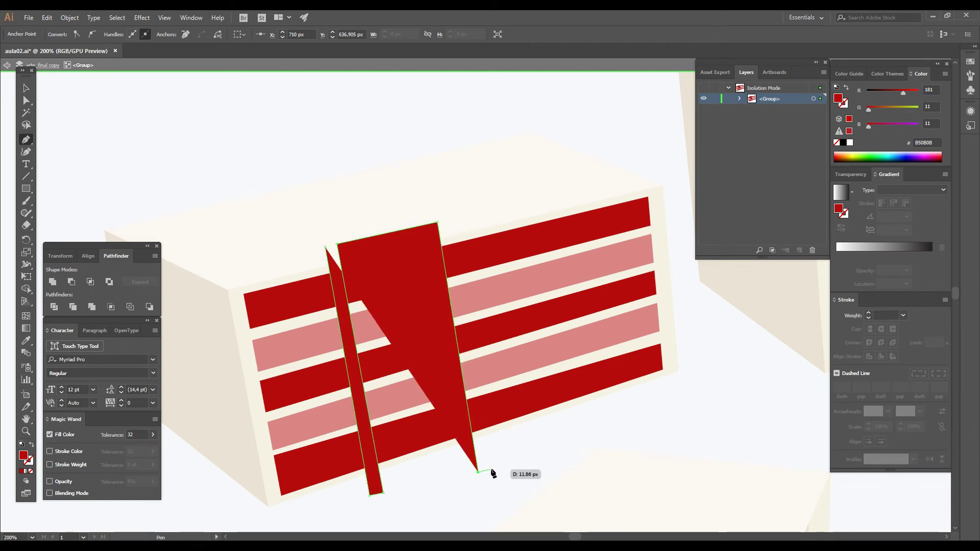
{"action": "left_click", "coordinate": [491, 467]}
{"action": "left_click", "coordinate": [451, 222]}
{"action": "left_click", "coordinate": [539, 193]}
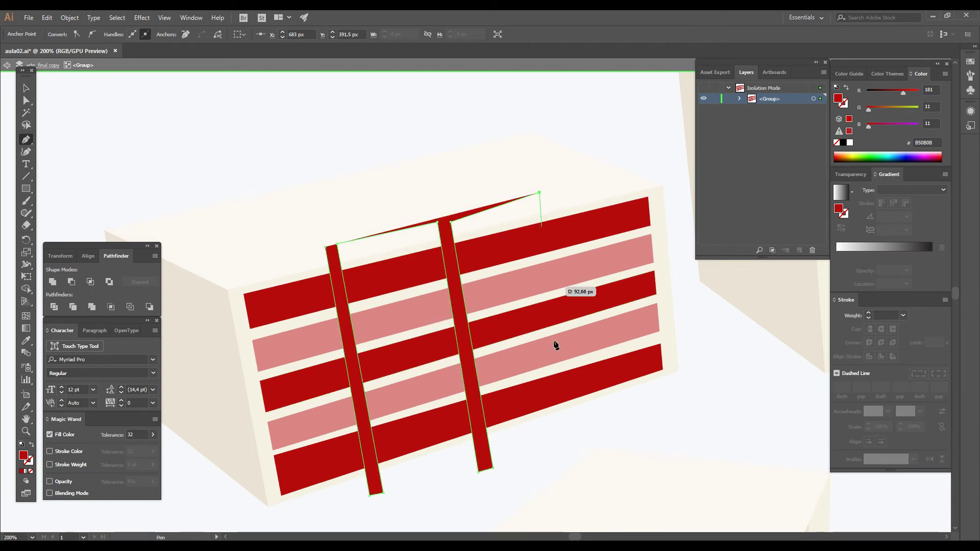
{"action": "left_click", "coordinate": [578, 443]}
{"action": "left_click", "coordinate": [593, 440]}
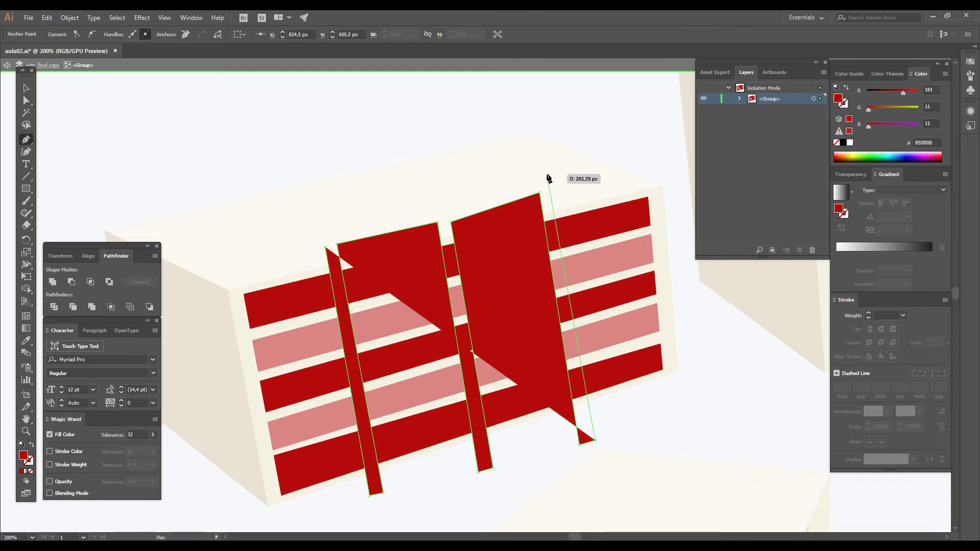
{"action": "left_click", "coordinate": [546, 174]}
{"action": "left_click", "coordinate": [516, 136]}
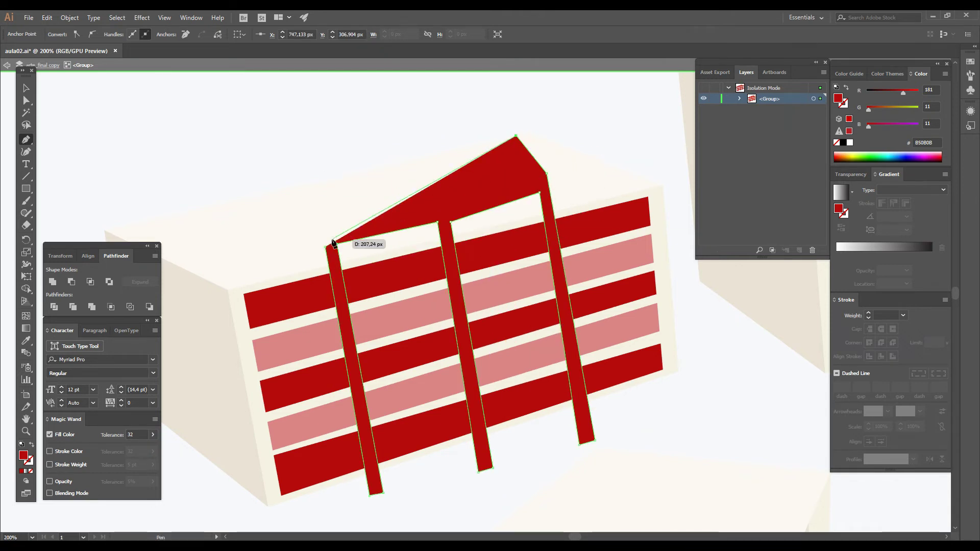
{"action": "left_click_drag", "start_coordinate": [325, 247], "coordinate": [336, 291]}
Divide the first, third and fifth rows with the three-bar shape using Divide Objects Below.
{"action": "left_click", "coordinate": [69, 18]}
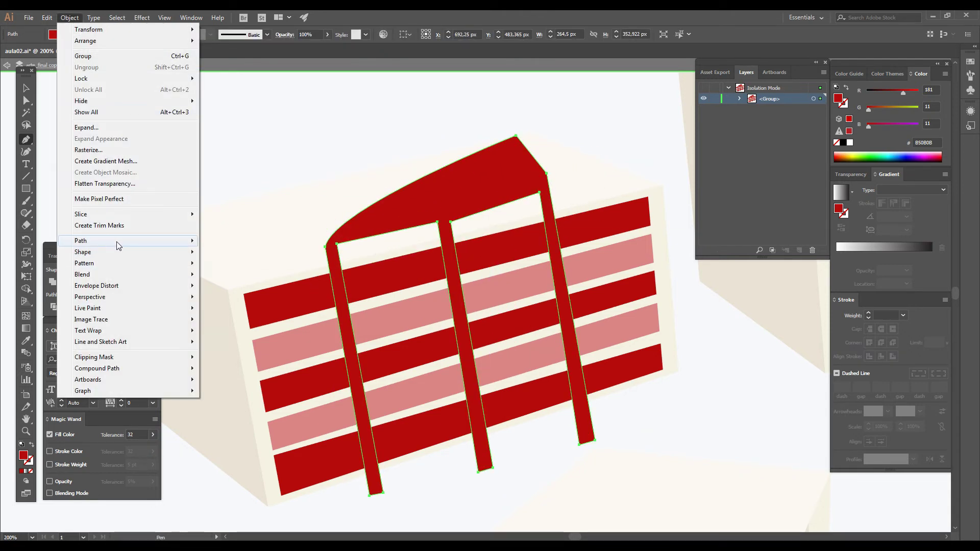
{"action": "mouse_move", "coordinate": [118, 241]}
{"action": "left_click", "coordinate": [230, 343]}
Delete the thin strips cut into the first, third and fifth rows, leaving four bricks in each row.
{"action": "left_click", "coordinate": [26, 101]}
{"action": "left_click", "coordinate": [298, 272]}
{"action": "left_click", "coordinate": [339, 292]}
{"action": "key", "text": "Delete"}
{"action": "left_click", "coordinate": [353, 360]}
{"action": "key", "text": "Delete"}
{"action": "left_click", "coordinate": [374, 450]}
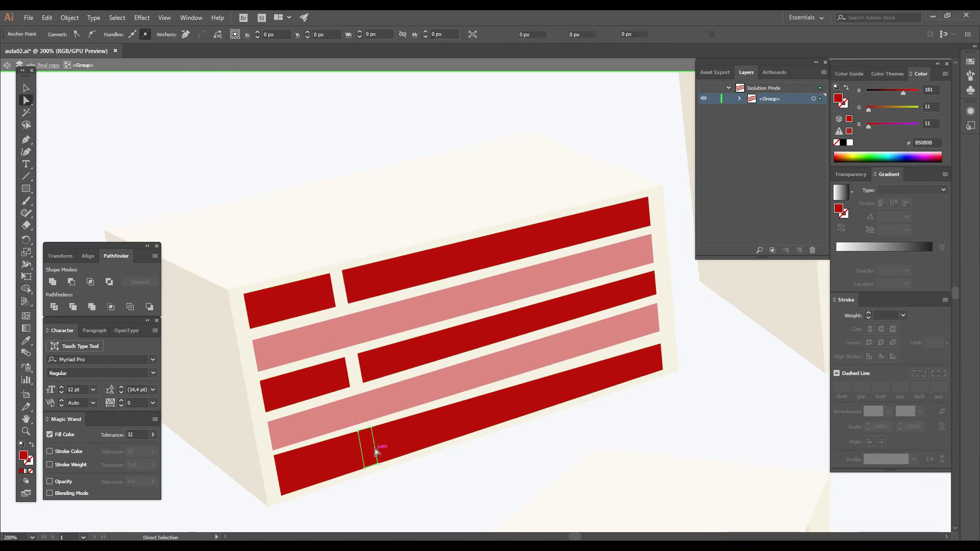
{"action": "key", "text": "Delete"}
{"action": "left_click", "coordinate": [462, 337]}
{"action": "key", "text": "Delete"}
{"action": "left_click", "coordinate": [482, 419]}
{"action": "key", "text": "Delete"}
{"action": "left_click", "coordinate": [552, 234]}
{"action": "key", "text": "Delete"}
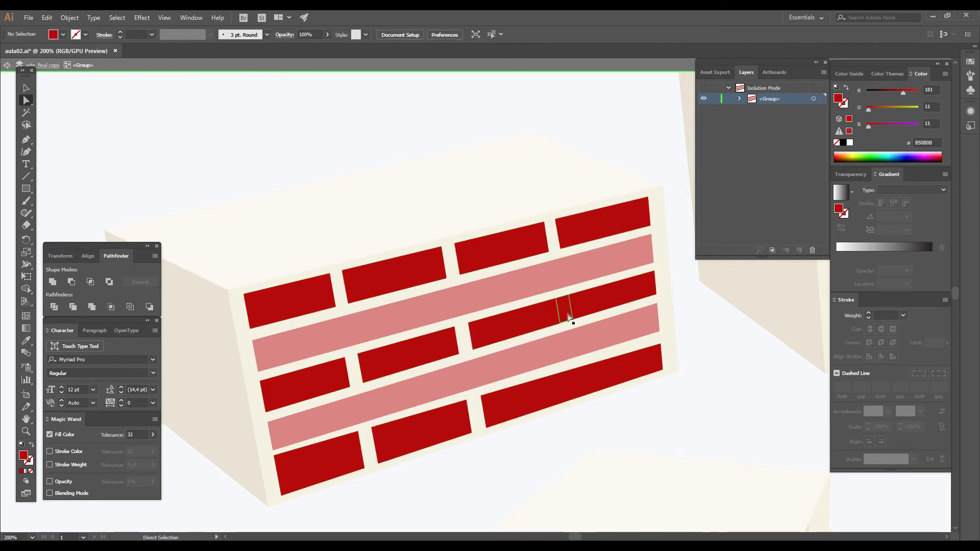
{"action": "left_click", "coordinate": [564, 309]}
{"action": "key", "text": "Delete"}
{"action": "left_click", "coordinate": [577, 383]}
{"action": "key", "text": "Delete"}
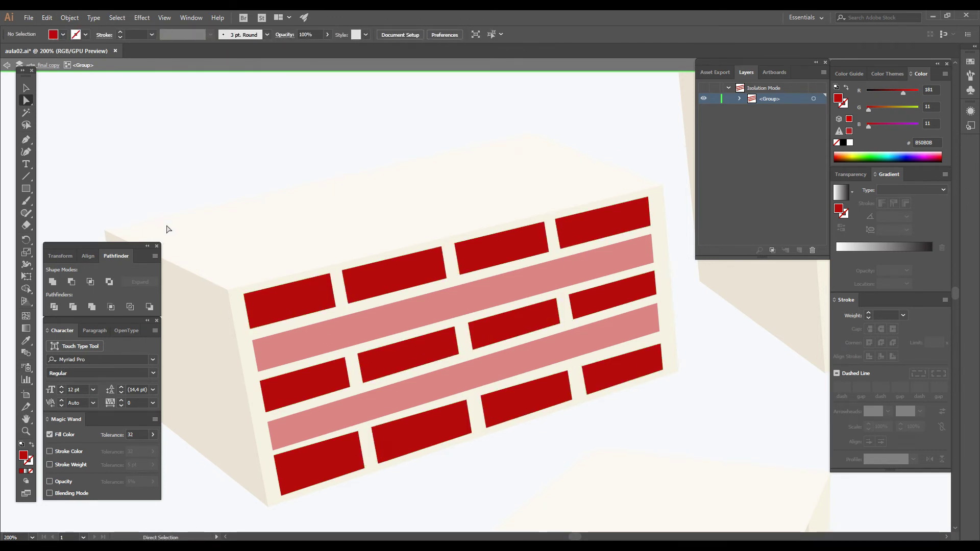
Leave the isolated group, group the second and fourth red rows and isolate that group.
{"action": "double_click", "coordinate": [267, 189]}
{"action": "left_click", "coordinate": [327, 341]}
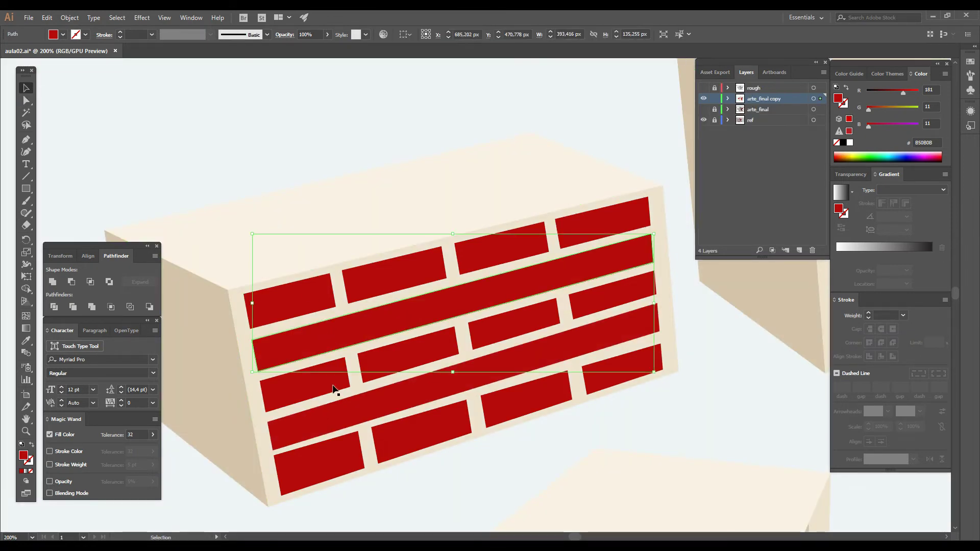
{"action": "left_click", "coordinate": [336, 424], "text": "shift"}
{"action": "key", "text": "v"}
{"action": "left_click", "coordinate": [474, 479]}
{"action": "left_click", "coordinate": [470, 406]}
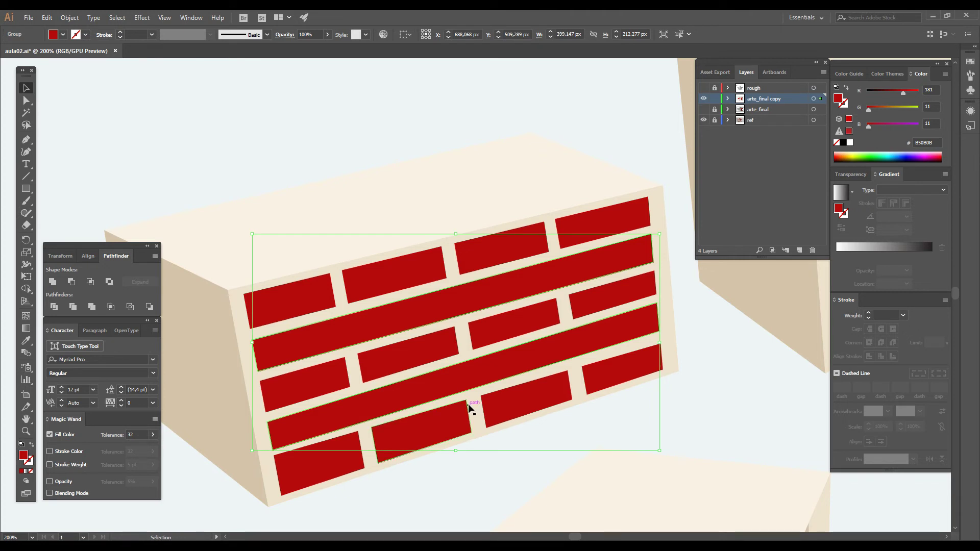
{"action": "double_click", "coordinate": [473, 382]}
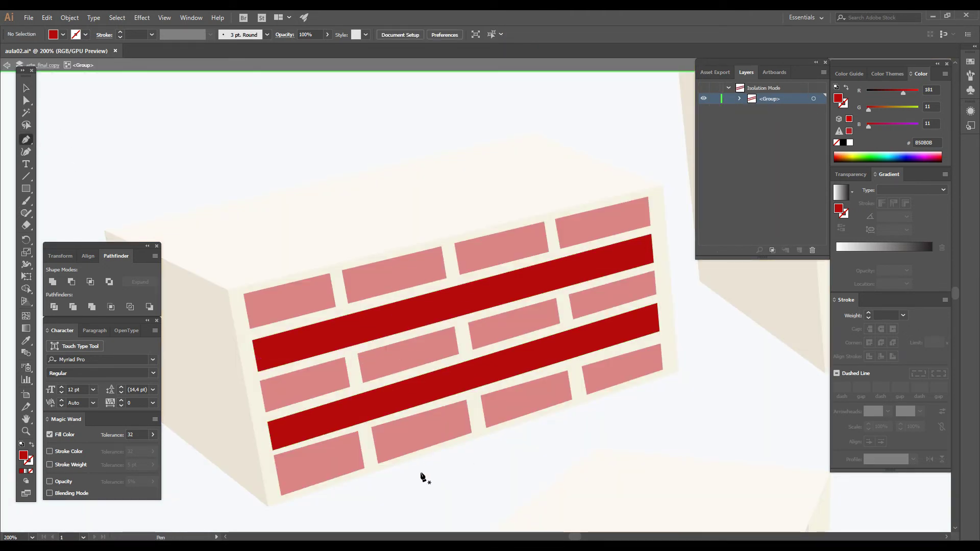
Draw a closed comb-like Pen shape with four slanted bars, offset from the existing gaps, and divide the second and fourth rows with it.
{"action": "left_click", "coordinate": [330, 503]}
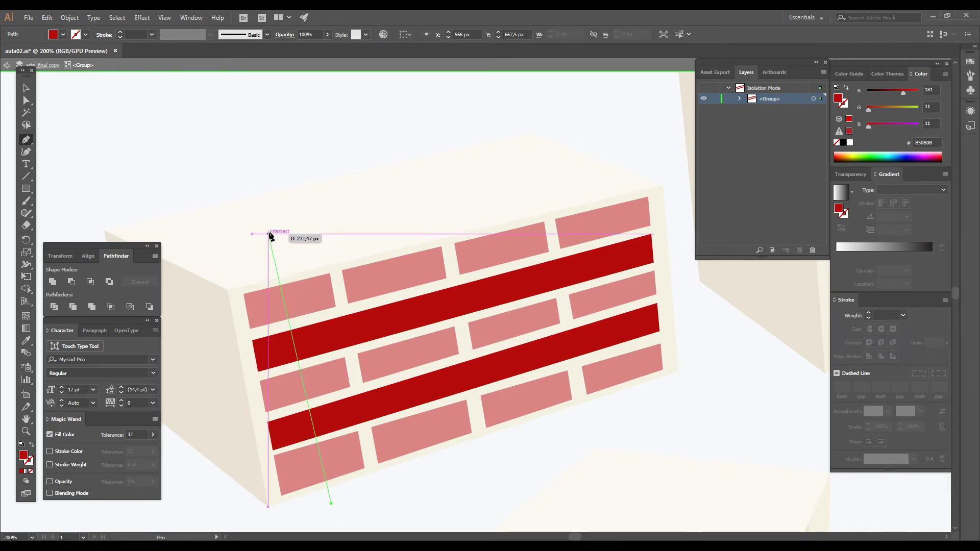
{"action": "key", "text": "ctrl+z"}
{"action": "left_click", "coordinate": [327, 506]}
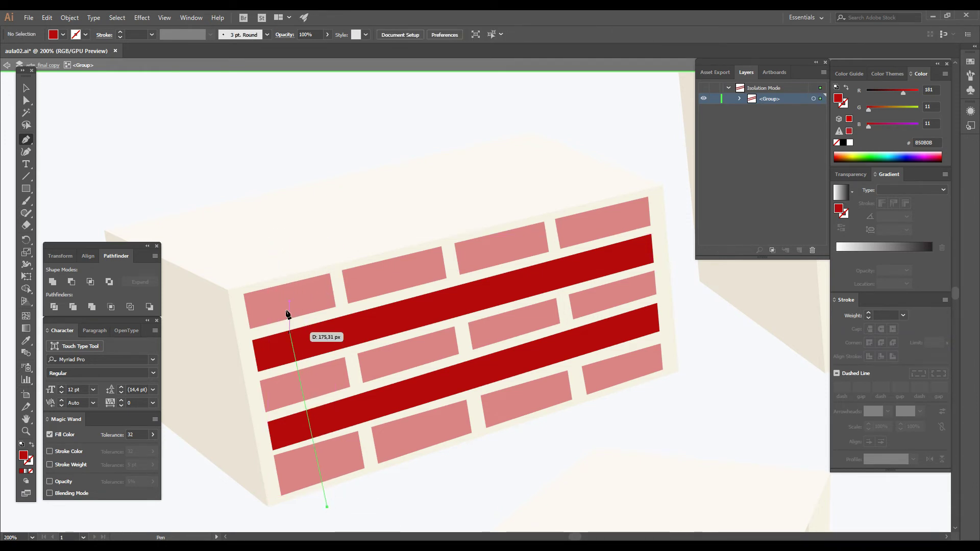
{"action": "left_click", "coordinate": [273, 242]}
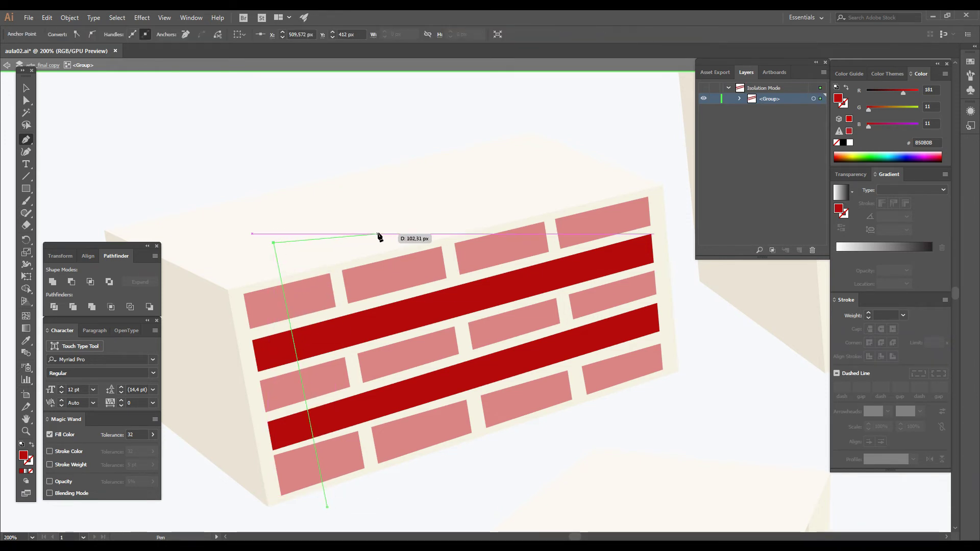
{"action": "left_click", "coordinate": [612, 171]}
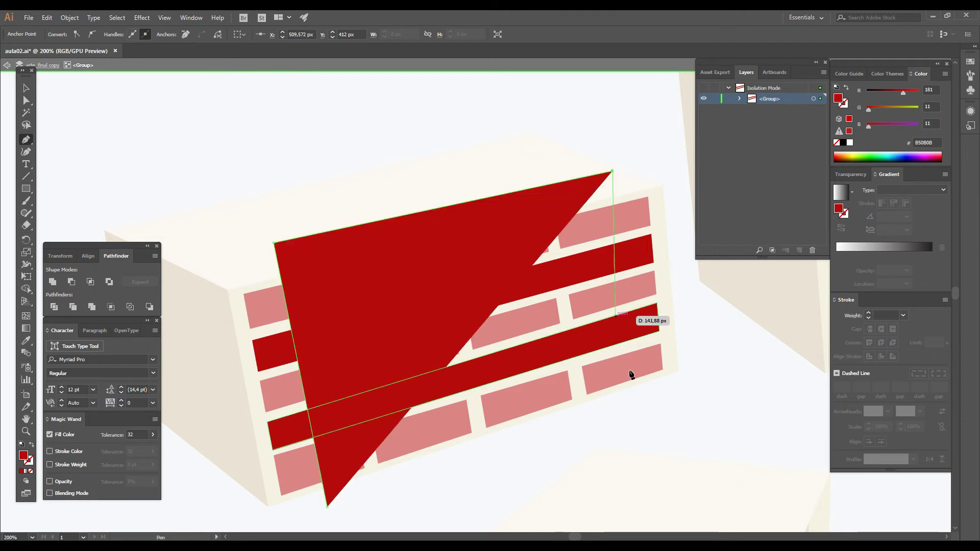
{"action": "left_click", "coordinate": [647, 417]}
{"action": "left_click", "coordinate": [631, 427]}
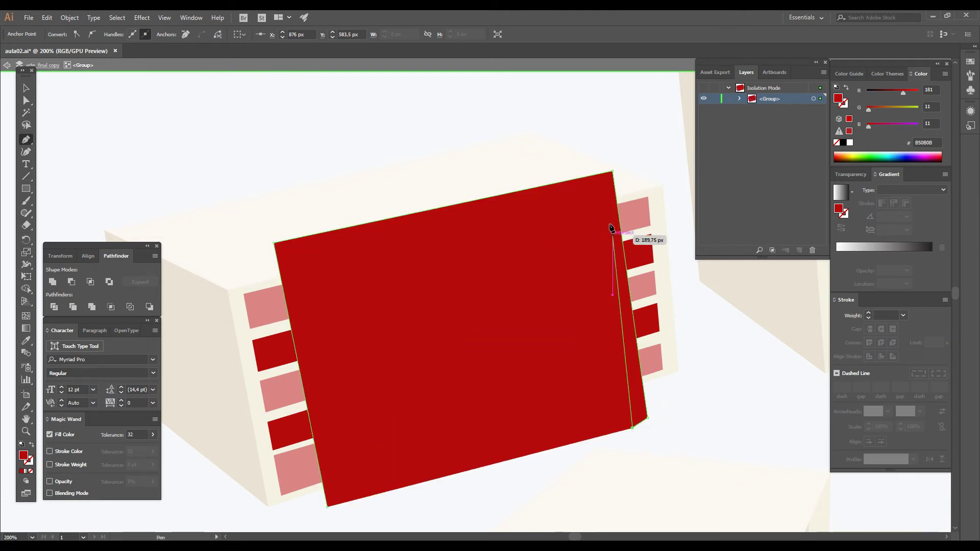
{"action": "left_click", "coordinate": [603, 180]}
{"action": "left_click", "coordinate": [503, 212]}
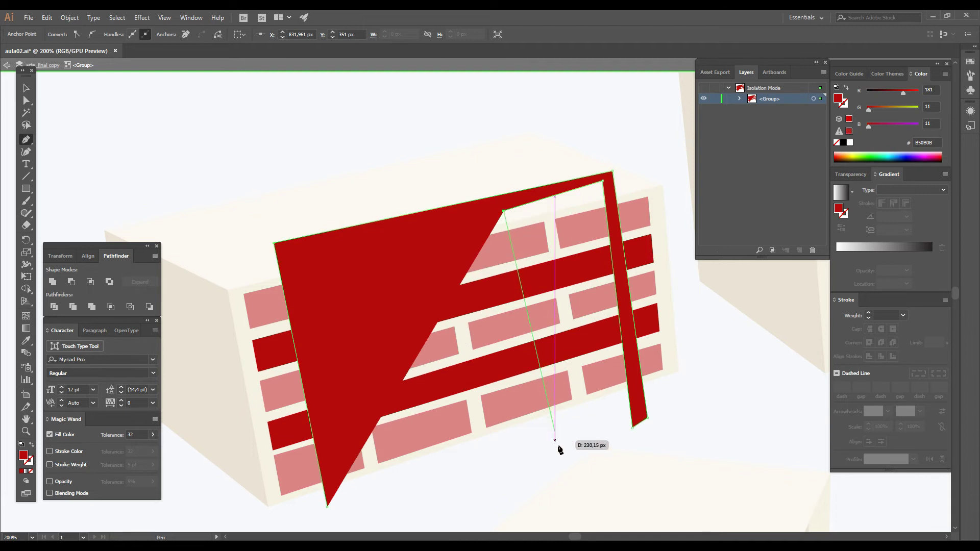
{"action": "left_click", "coordinate": [545, 456]}
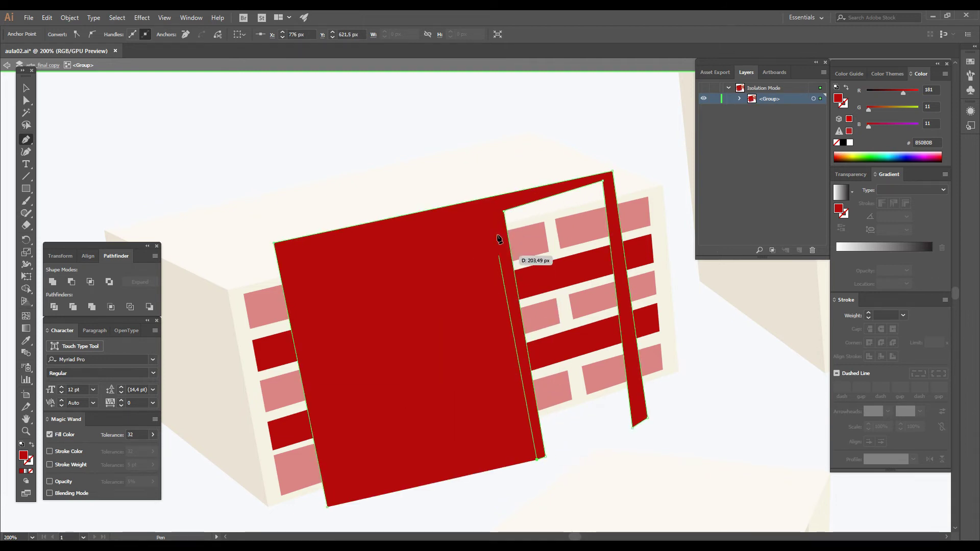
{"action": "left_click", "coordinate": [489, 211]}
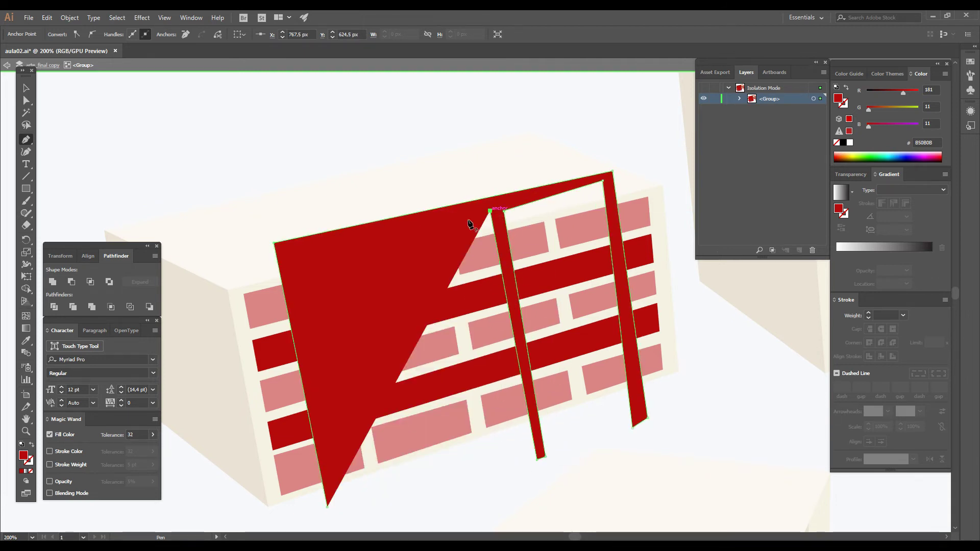
{"action": "left_click", "coordinate": [390, 231]}
{"action": "left_click", "coordinate": [452, 491]}
{"action": "left_click", "coordinate": [434, 500]}
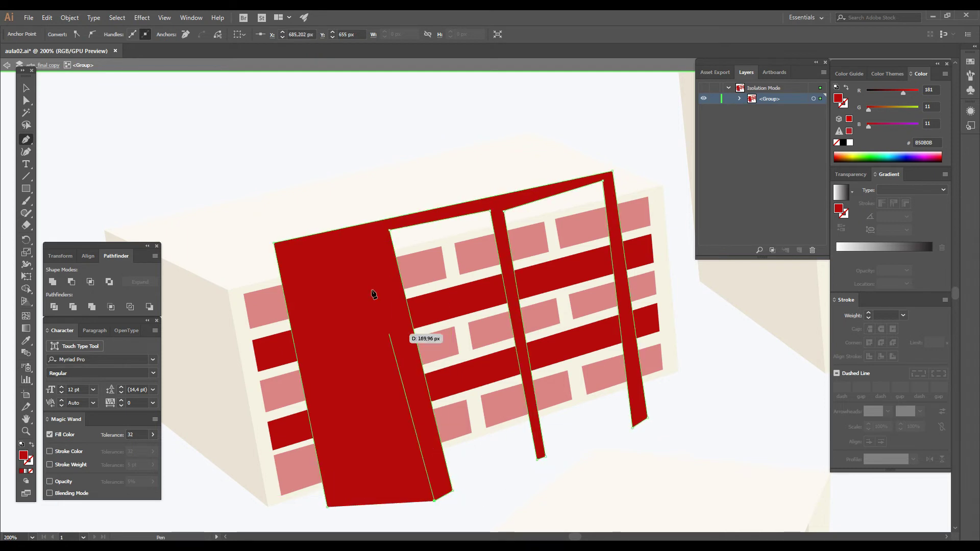
{"action": "left_click", "coordinate": [379, 232]}
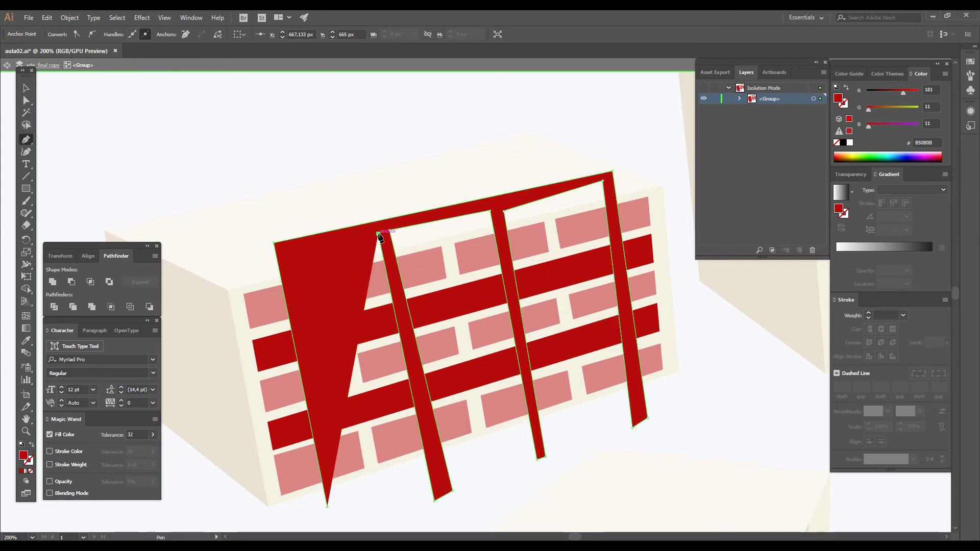
{"action": "left_click", "coordinate": [284, 253]}
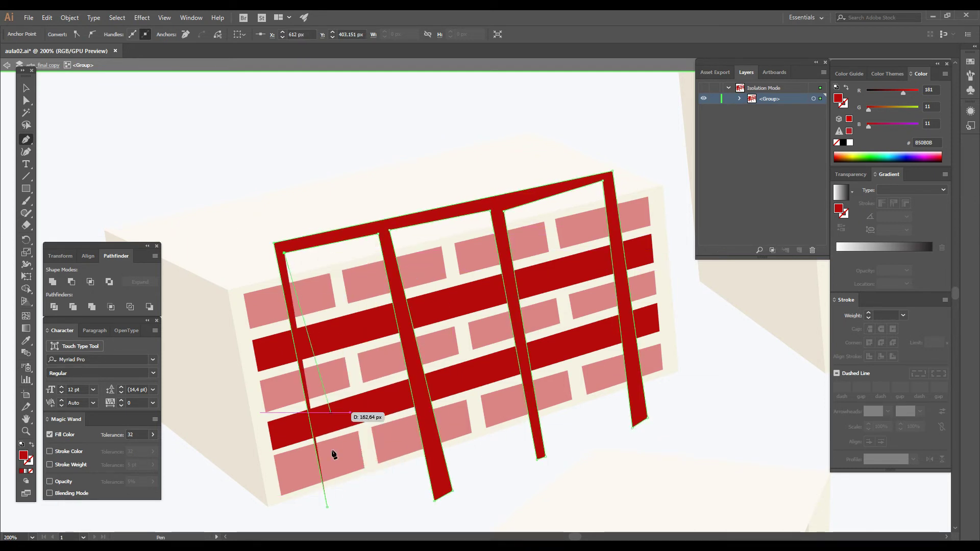
{"action": "left_click", "coordinate": [326, 507]}
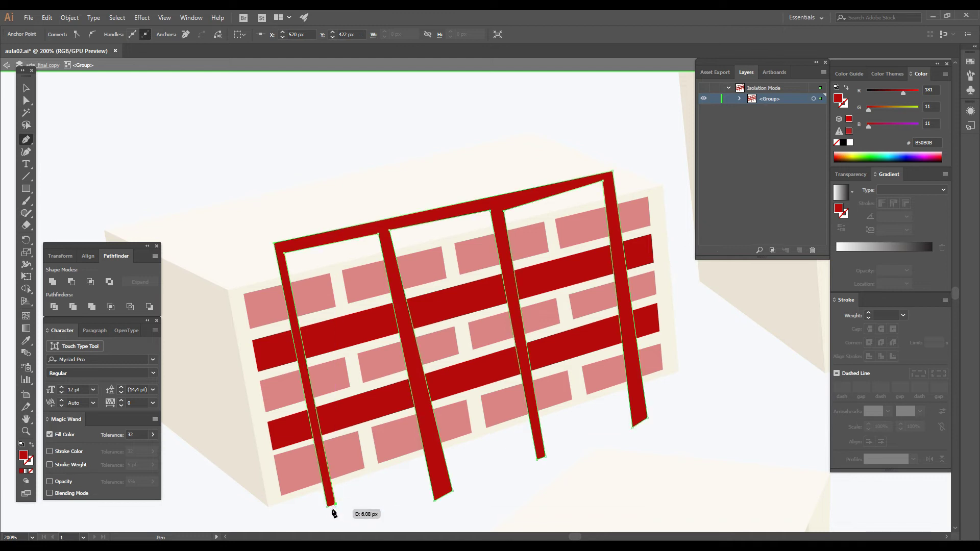
{"action": "left_click", "coordinate": [434, 468], "text": "ctrl"}
{"action": "key", "text": "ctrl+x"}
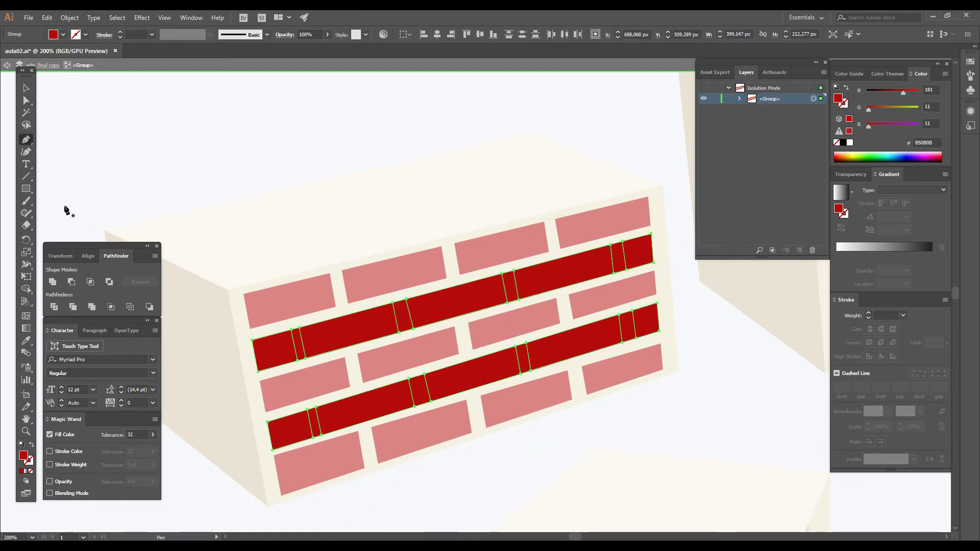
Delete the thin strips cut into the second and fourth brick rows and leave the isolated group.
{"action": "left_click", "coordinate": [24, 103]}
{"action": "left_click", "coordinate": [225, 153]}
{"action": "left_click", "coordinate": [302, 352]}
{"action": "key", "text": "Delete"}
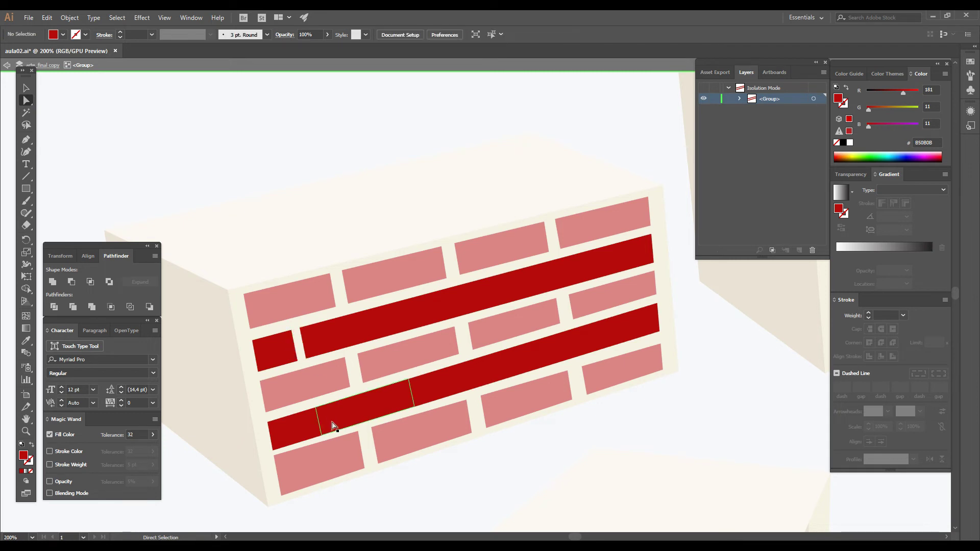
{"action": "left_click", "coordinate": [312, 421]}
{"action": "key", "text": "Delete"}
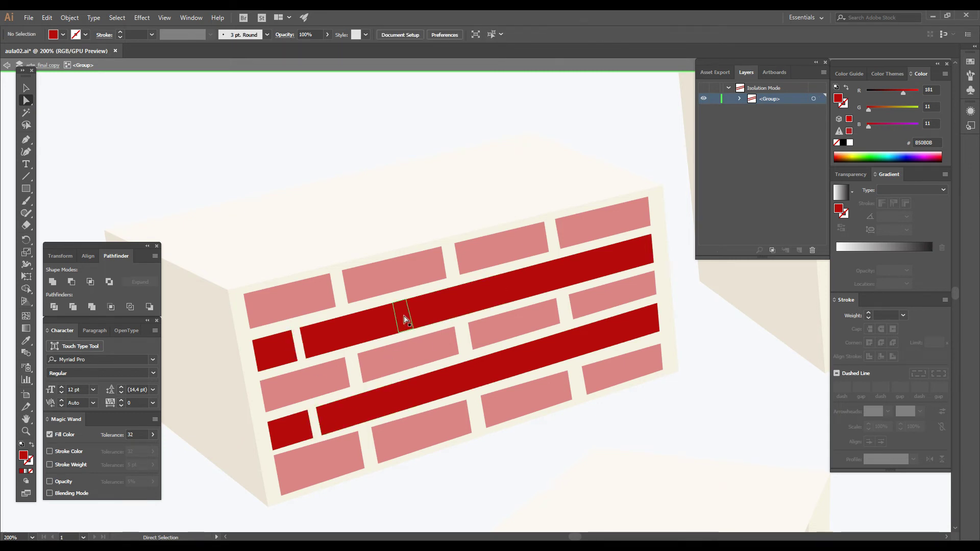
{"action": "left_click", "coordinate": [403, 316]}
{"action": "key", "text": "Delete"}
{"action": "left_click", "coordinate": [418, 395]}
{"action": "key", "text": "Delete"}
{"action": "left_click", "coordinate": [523, 360]}
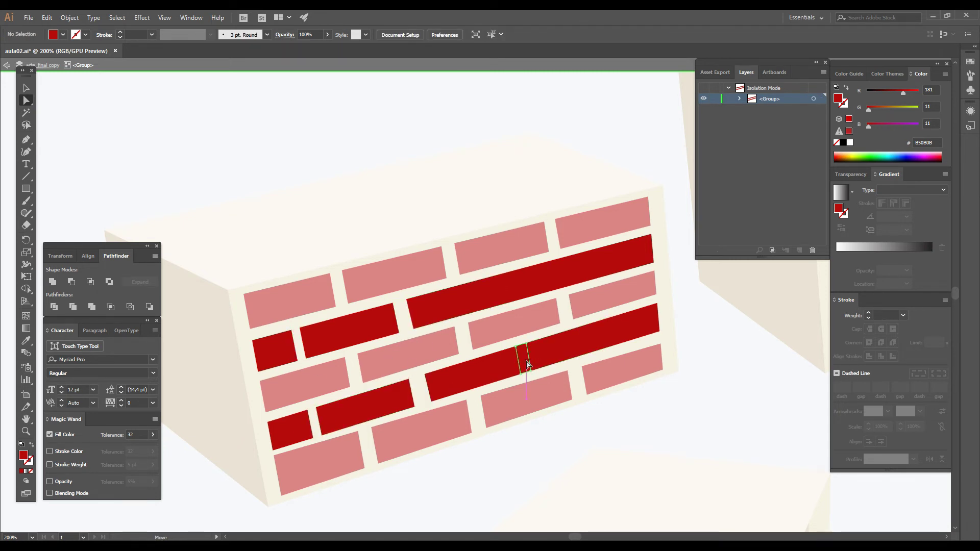
{"action": "key", "text": "Delete"}
{"action": "left_click", "coordinate": [508, 287]}
{"action": "key", "text": "Delete"}
{"action": "left_click", "coordinate": [617, 258]}
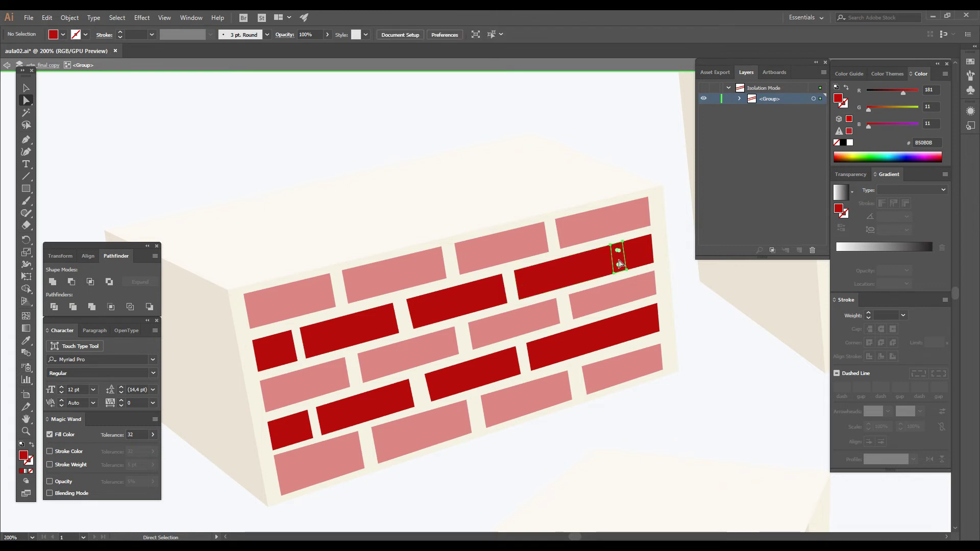
{"action": "key", "text": "Delete"}
{"action": "left_click", "coordinate": [627, 332]}
{"action": "key", "text": "Delete"}
{"action": "double_click", "coordinate": [478, 129]}
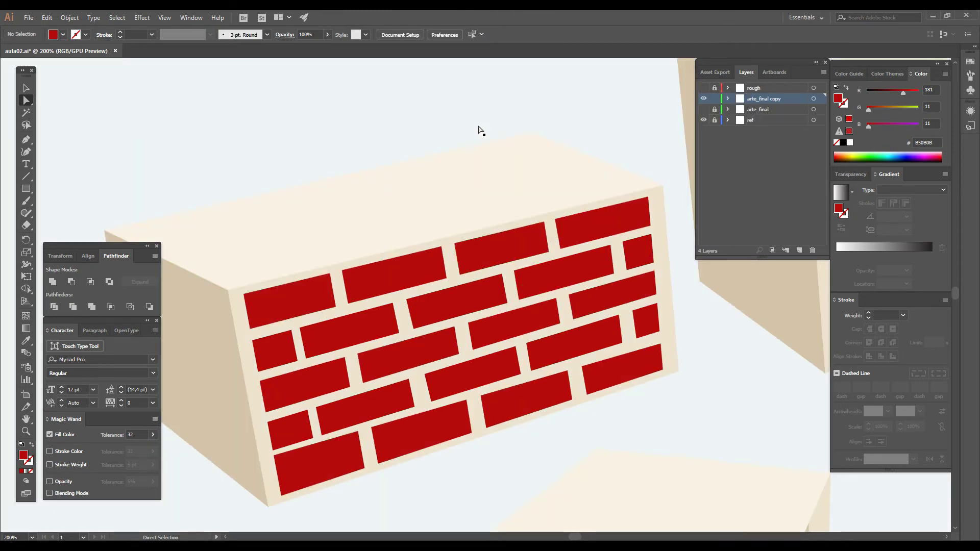
Save the illustration document.
{"action": "left_click", "coordinate": [27, 432]}
{"action": "left_click", "coordinate": [524, 296], "text": "alt"}
{"action": "left_click", "coordinate": [525, 296], "text": "alt"}
{"action": "left_click", "coordinate": [524, 296], "text": "alt"}
{"action": "left_click", "coordinate": [525, 297], "text": "alt"}
{"action": "left_click_drag", "start_coordinate": [525, 299], "coordinate": [489, 377]}
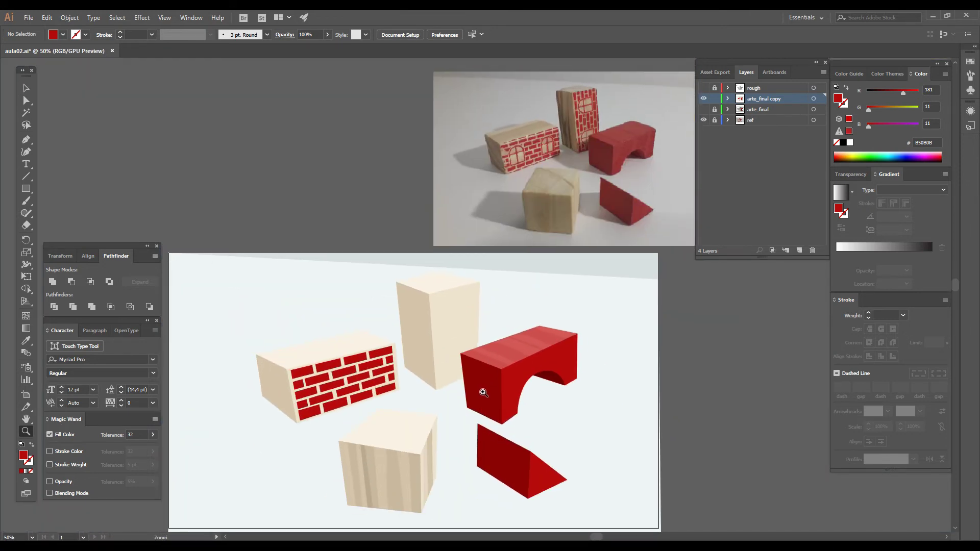
{"action": "left_click", "coordinate": [448, 332]}
{"action": "left_click", "coordinate": [457, 308]}
{"action": "left_click", "coordinate": [498, 350]}
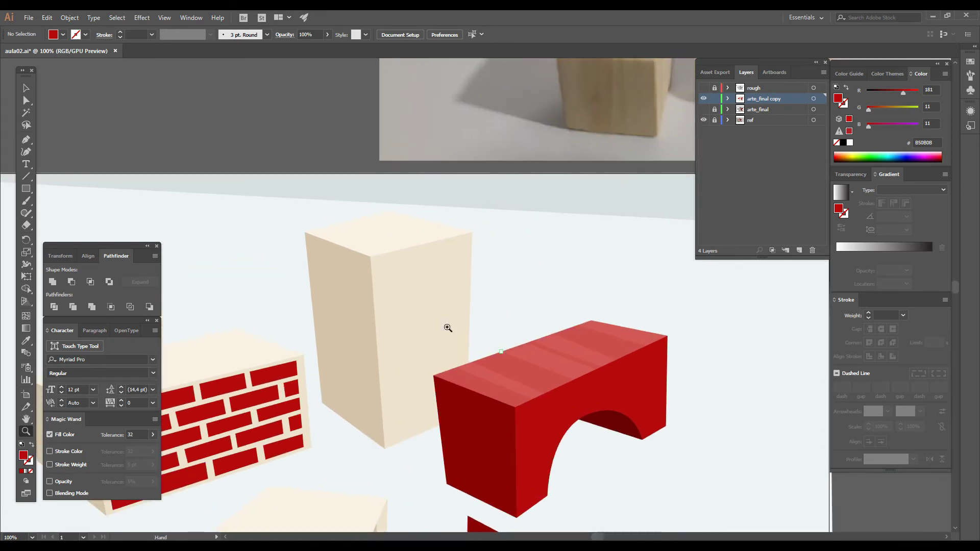
{"action": "key", "text": "v"}
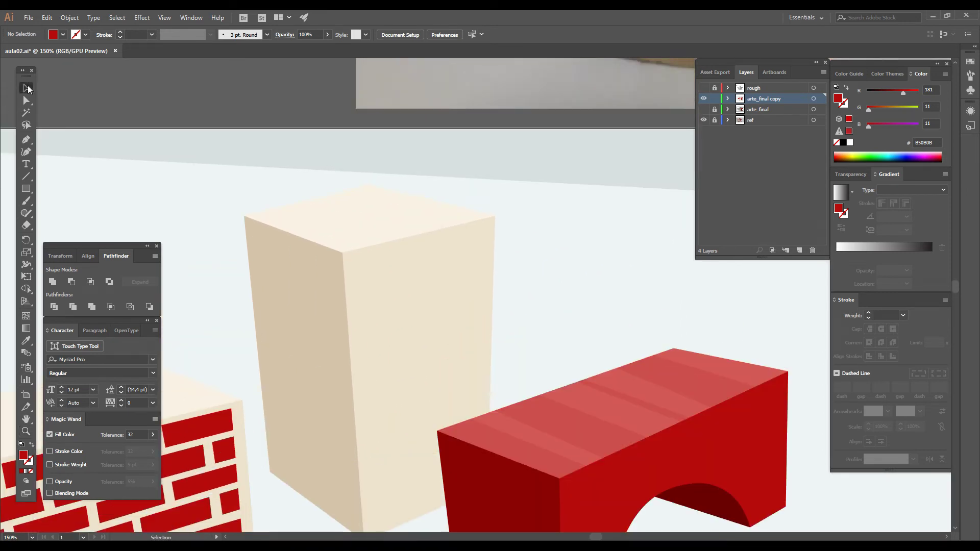
{"action": "left_click", "coordinate": [47, 17]}
{"action": "key", "text": "Escape"}
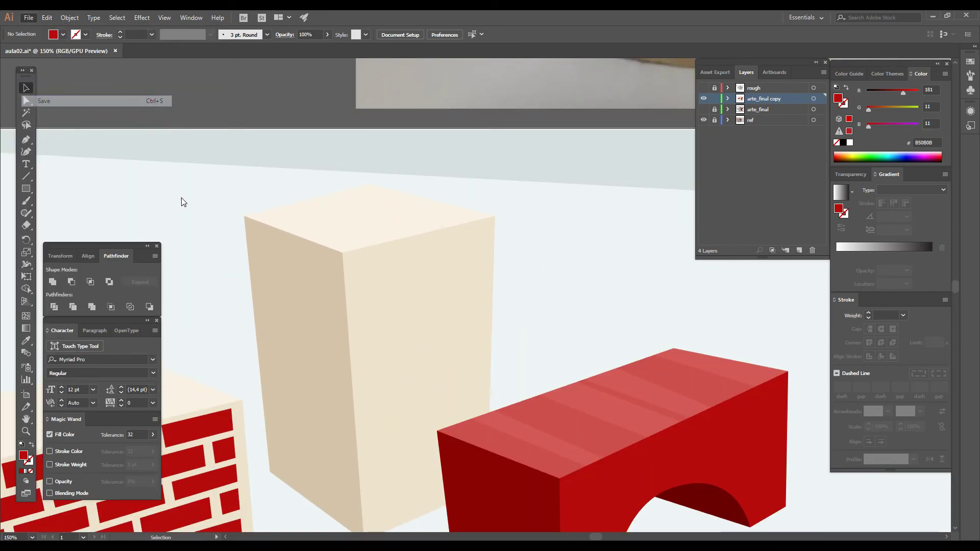
{"action": "key", "text": "ctrl+f"}
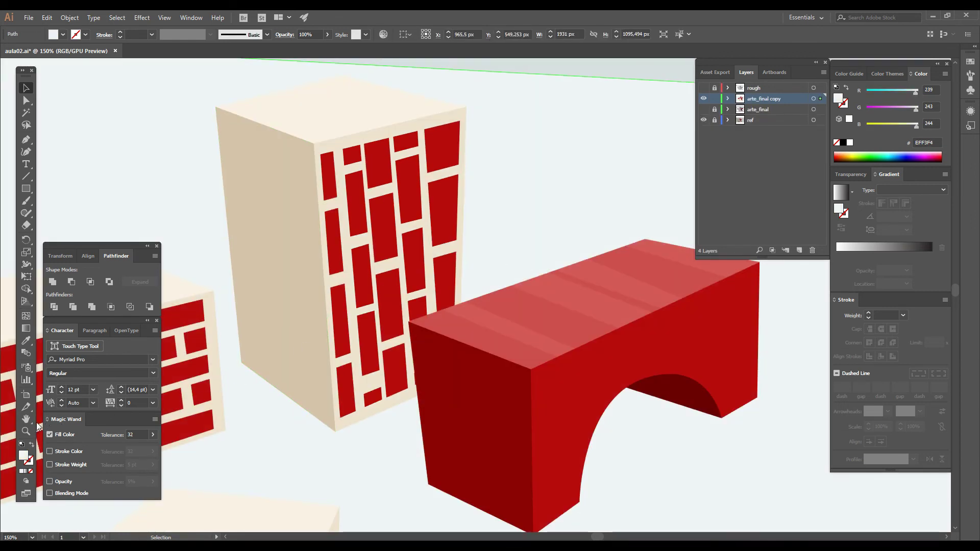
Draw a rectangle about 148 by 204 px in the empty area beside the reference photo, filled with the long block's front-face beige.
{"action": "left_click", "coordinate": [28, 431]}
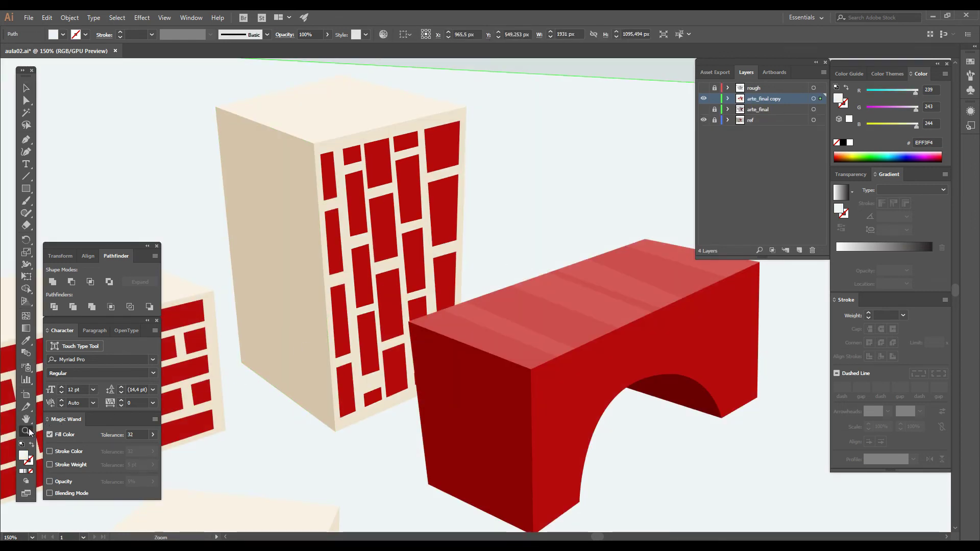
{"action": "left_click", "coordinate": [413, 293], "text": "alt"}
{"action": "left_click", "coordinate": [415, 293], "text": "alt"}
{"action": "left_click", "coordinate": [417, 294], "text": "alt"}
{"action": "left_click_drag", "start_coordinate": [470, 351], "coordinate": [373, 406]}
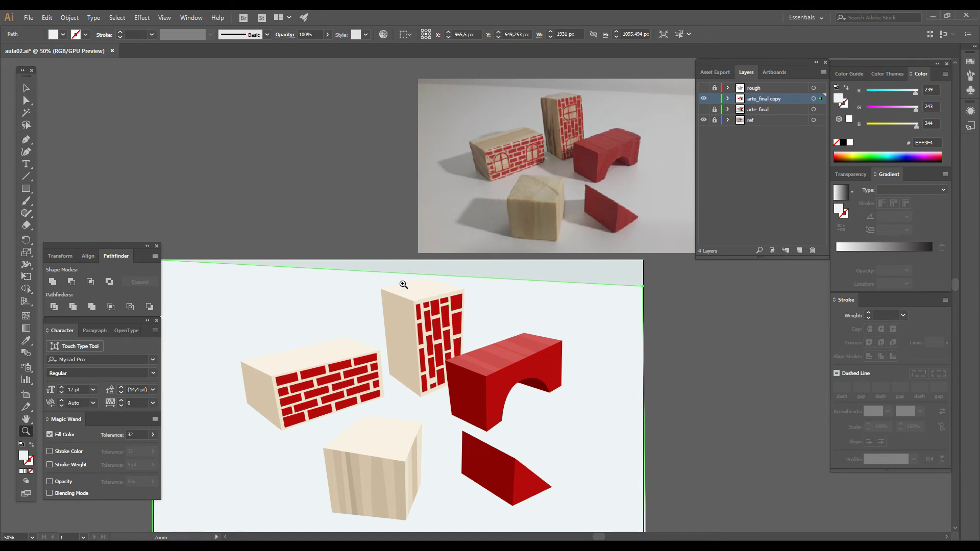
{"action": "left_click", "coordinate": [403, 284]}
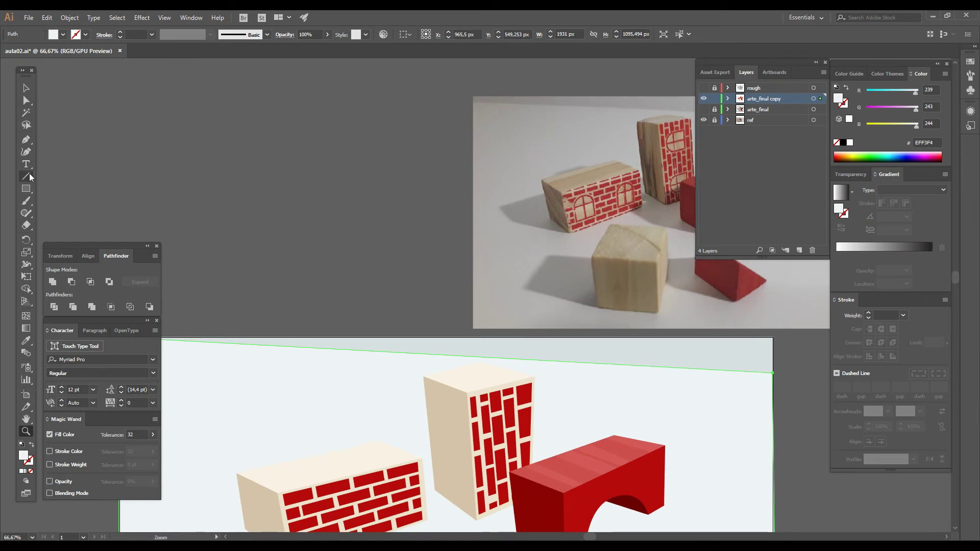
{"action": "left_click", "coordinate": [26, 188]}
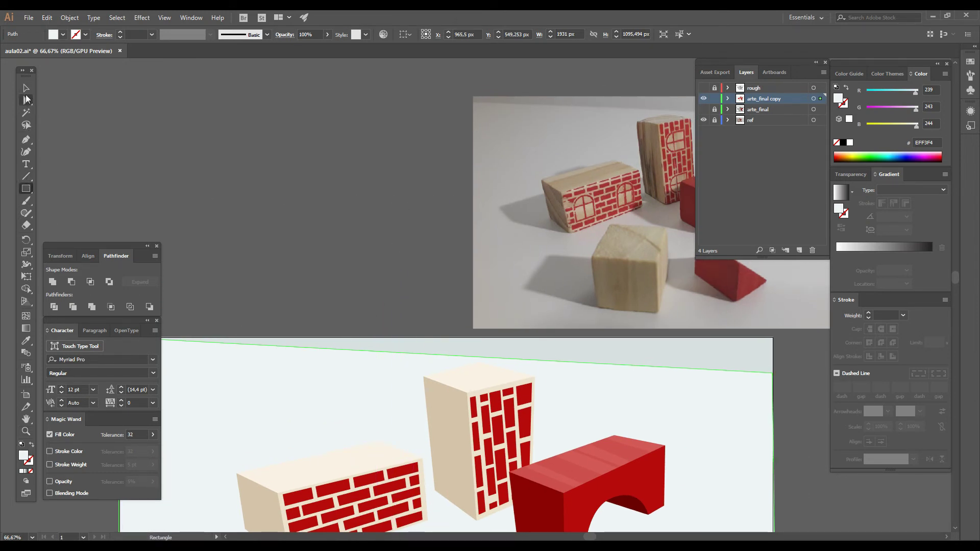
{"action": "left_click", "coordinate": [26, 99]}
{"action": "left_click", "coordinate": [424, 469]}
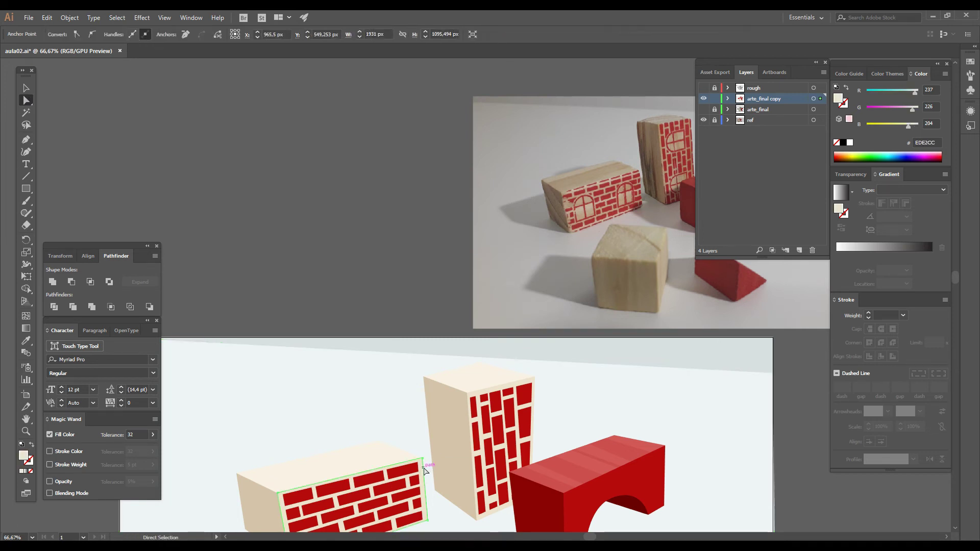
{"action": "left_click", "coordinate": [26, 188]}
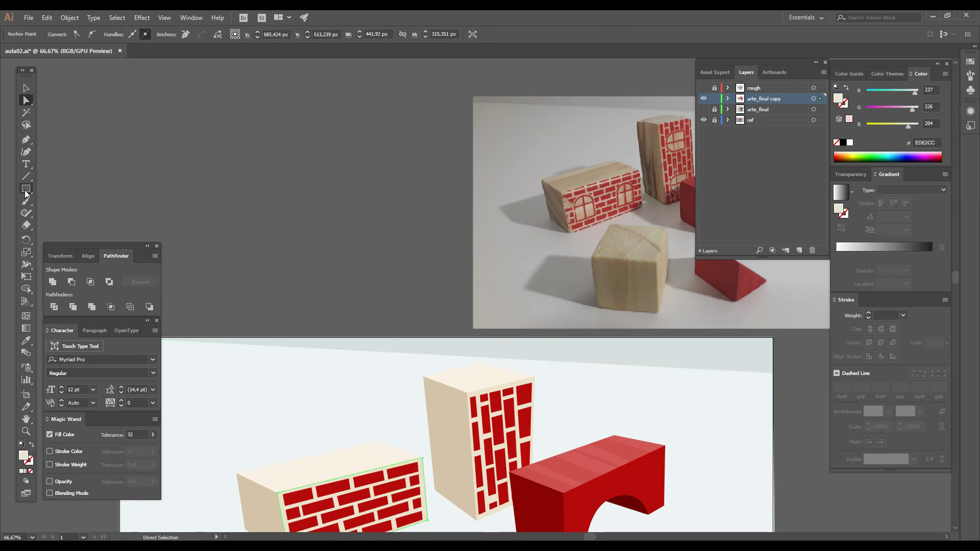
{"action": "left_click_drag", "start_coordinate": [311, 198], "coordinate": [363, 268]}
Round the two top corners of the beige rectangle fully into a semicircular arch.
{"action": "key", "text": "a"}
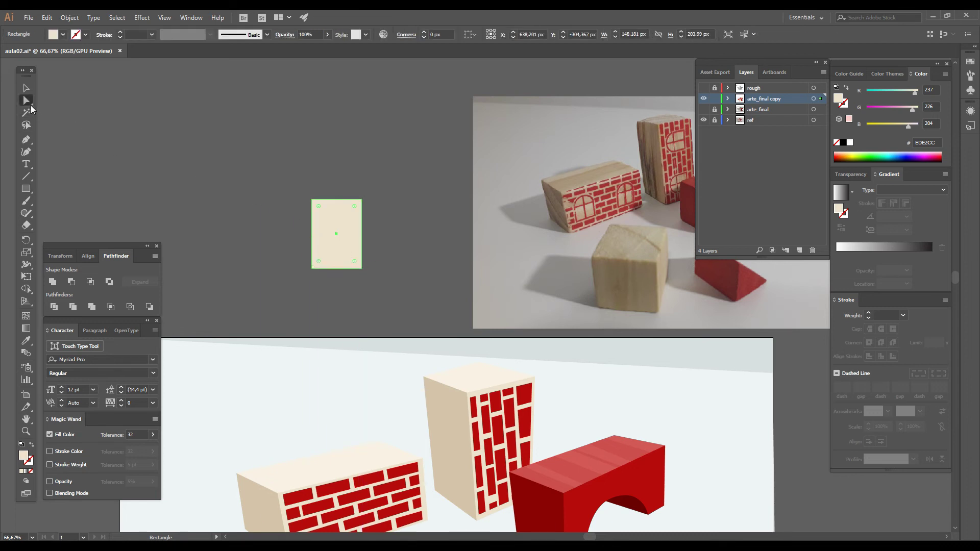
{"action": "left_click_drag", "start_coordinate": [282, 184], "coordinate": [345, 248]}
{"action": "left_click", "coordinate": [383, 149]}
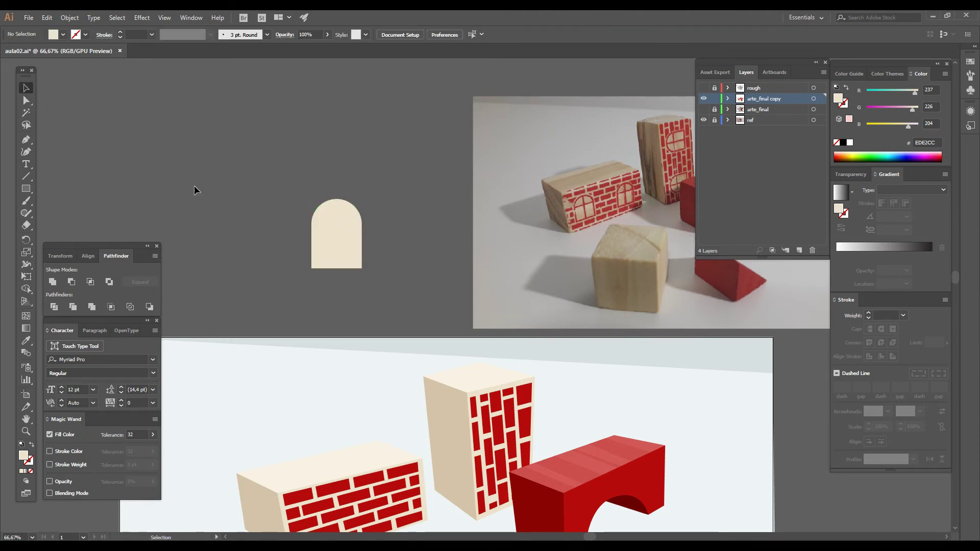
Duplicate the beige arch in place and reduce the copy's height to about 170 px, keeping it centred.
{"action": "left_click", "coordinate": [326, 234]}
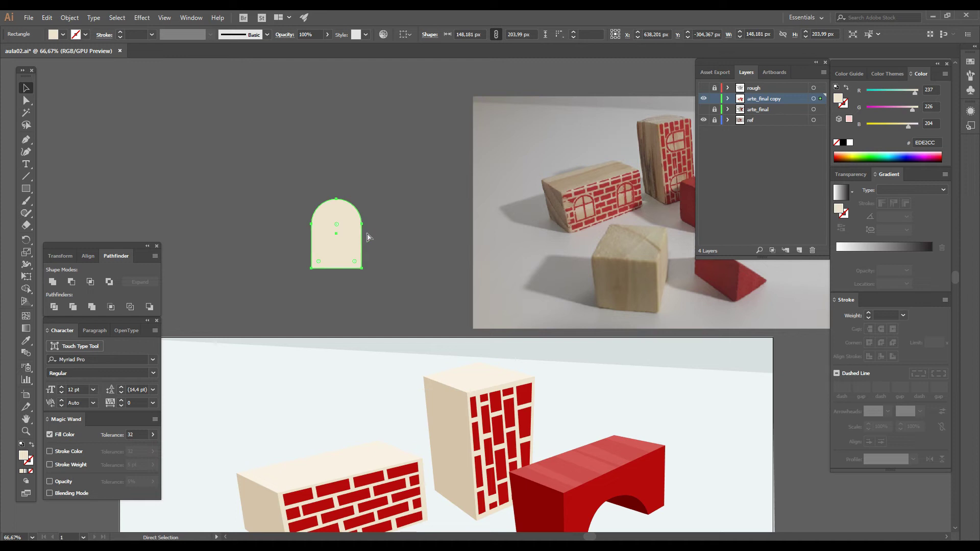
{"action": "key", "text": "v"}
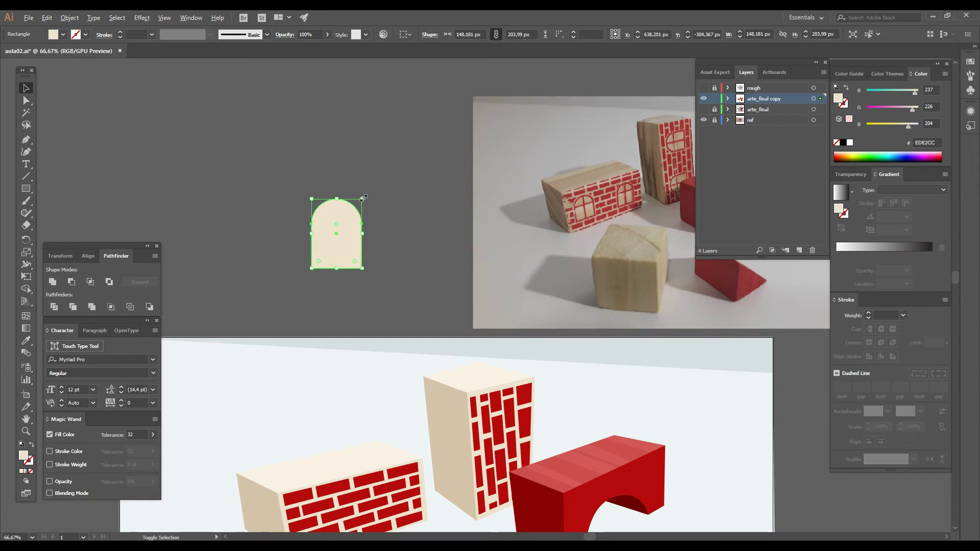
{"action": "left_click_drag", "start_coordinate": [362, 198], "coordinate": [362, 204]}
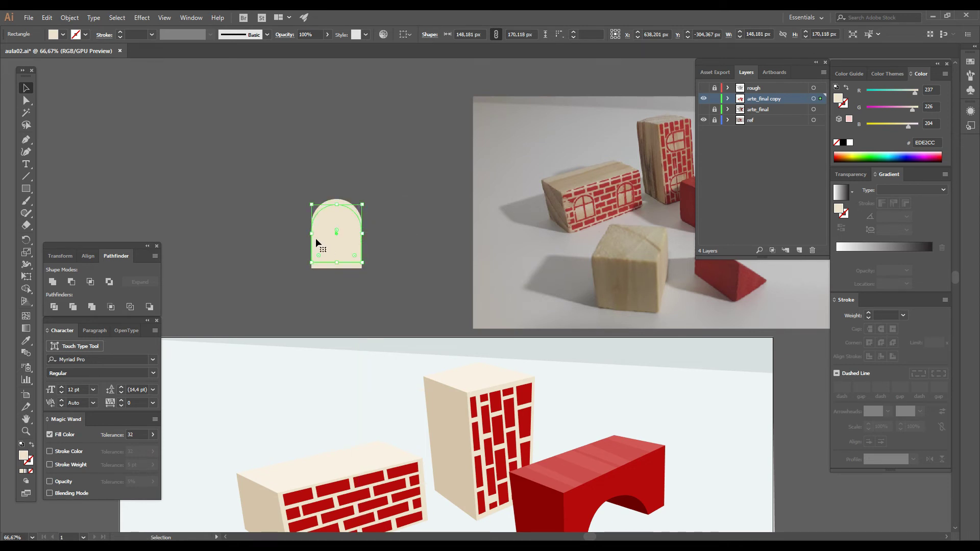
{"action": "left_click", "coordinate": [368, 271]}
{"action": "left_click", "coordinate": [351, 266]}
{"action": "left_click_drag", "start_coordinate": [362, 234], "coordinate": [374, 233]}
{"action": "key", "text": "ctrl+z"}
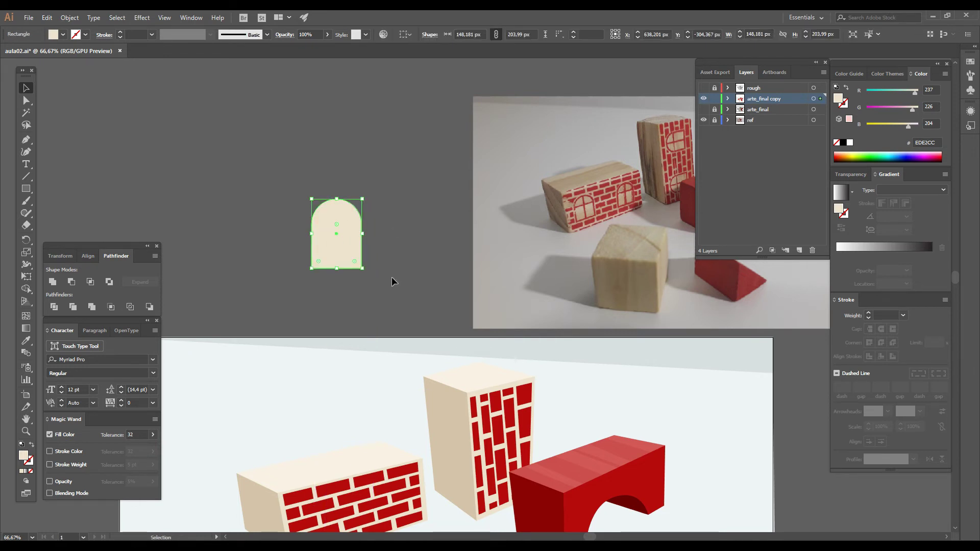
Fill the shorter arch copy with the brick red B50B0B sampled from the tall block's bricks.
{"action": "left_click", "coordinate": [391, 277]}
{"action": "left_click", "coordinate": [347, 258]}
{"action": "left_click", "coordinate": [26, 340]}
{"action": "left_click", "coordinate": [496, 402]}
{"action": "left_click", "coordinate": [26, 88]}
{"action": "scroll", "coordinate": [324, 206], "scroll_direction": "up", "scroll_amount": 3}
{"action": "left_click", "coordinate": [111, 127]}
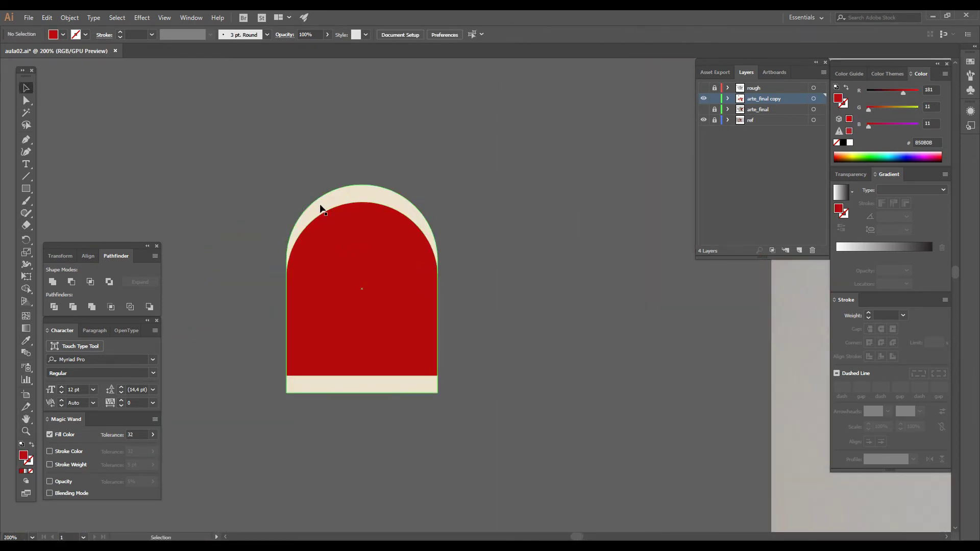
Move the two anchor points on the red arch's left side inward by about 6 px.
{"action": "left_click", "coordinate": [331, 323]}
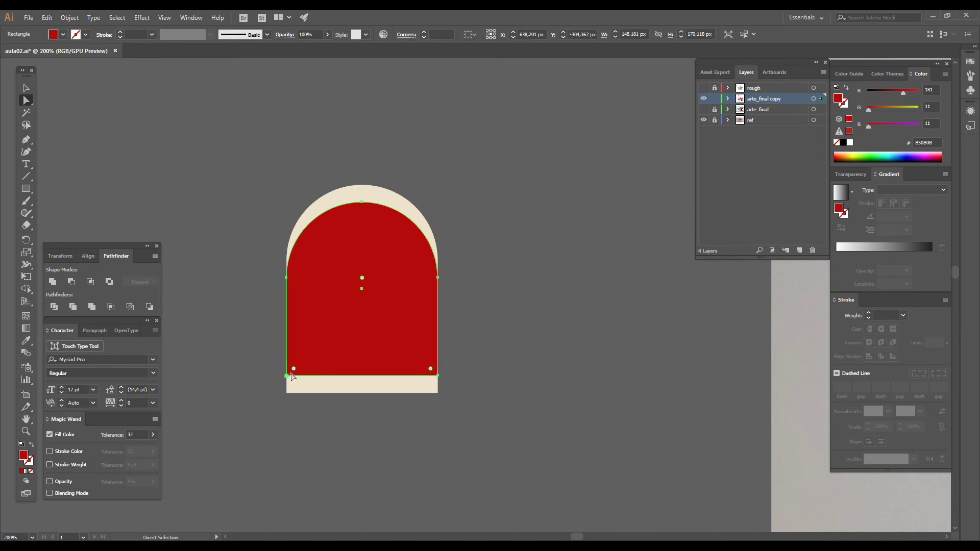
{"action": "left_click", "coordinate": [284, 378]}
{"action": "left_click", "coordinate": [305, 349]}
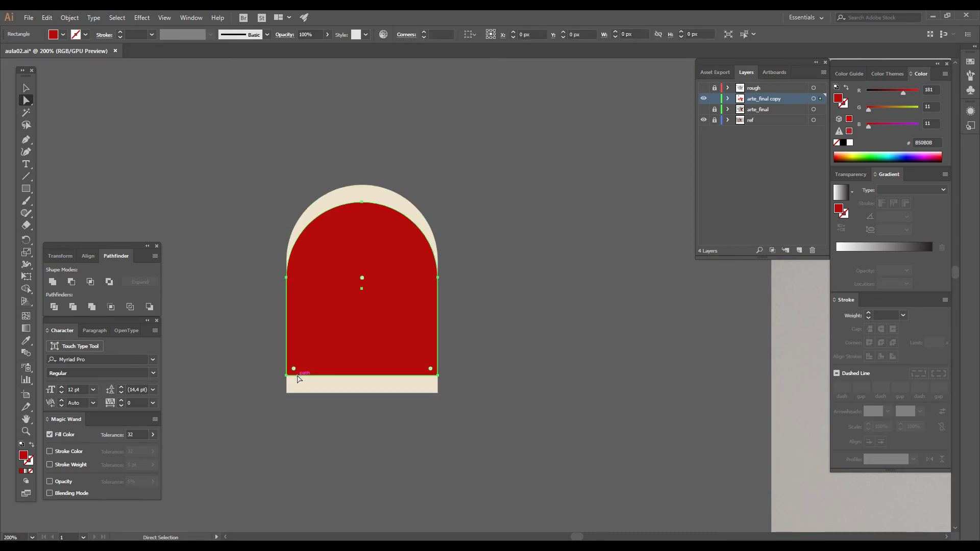
{"action": "left_click", "coordinate": [286, 376]}
{"action": "left_click", "coordinate": [286, 277], "text": "shift"}
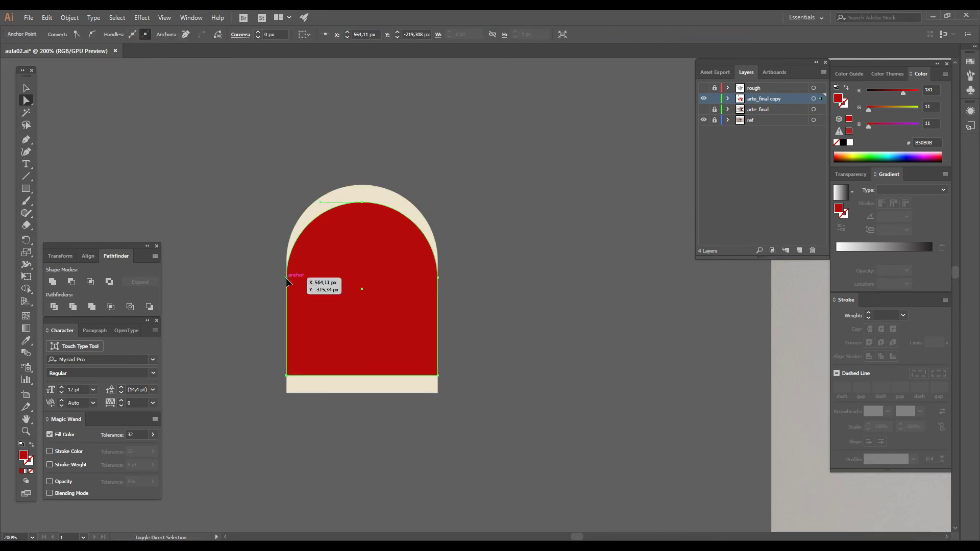
{"action": "key", "text": "Right"}
{"action": "key", "text": "Right"}
{"action": "key", "text": "Right"}
{"action": "key", "text": "Right"}
{"action": "key", "text": "Right"}
{"action": "key", "text": "Right"}
{"action": "key", "text": "Right"}
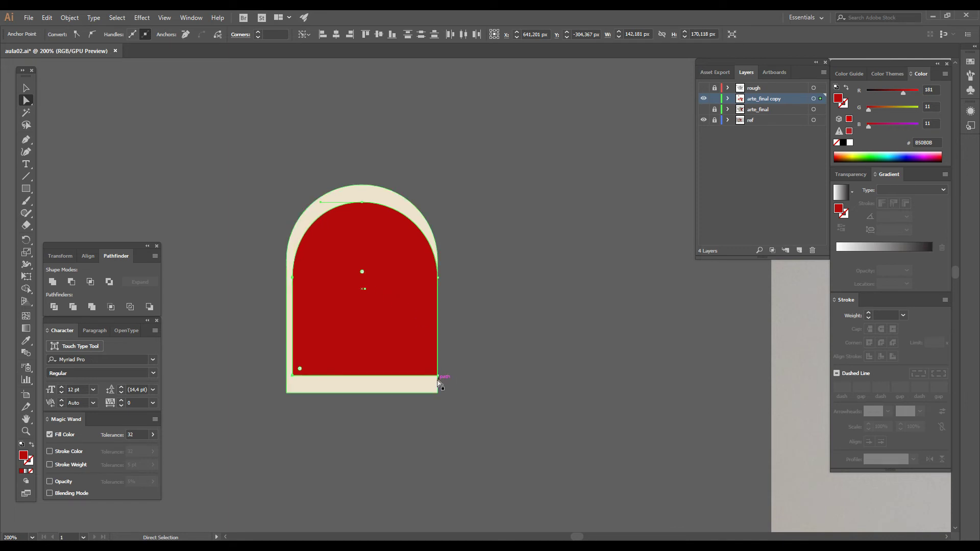
Move the two anchor points on the red arch's right side inward by about 5 px.
{"action": "left_click", "coordinate": [437, 376]}
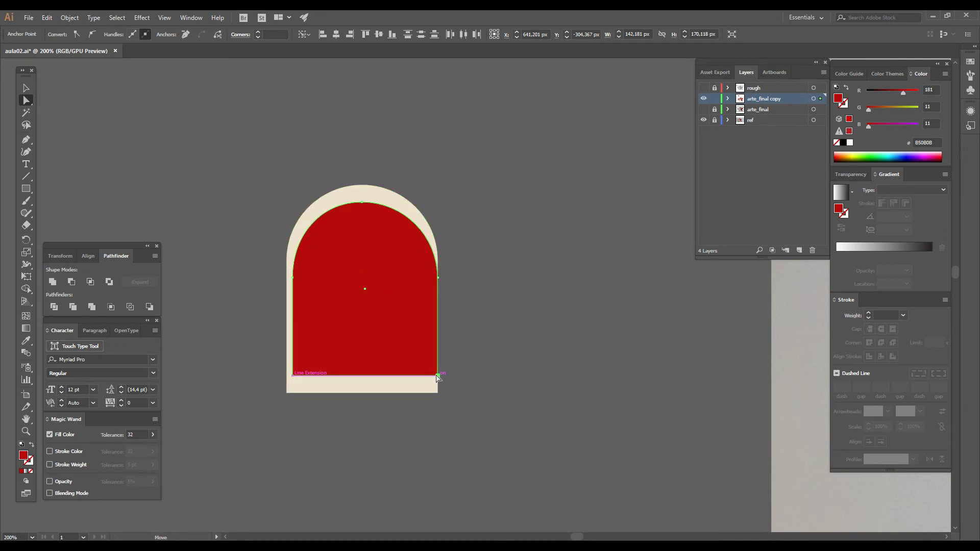
{"action": "left_click", "coordinate": [437, 278], "text": "shift"}
{"action": "key", "text": "Left"}
{"action": "key", "text": "Left"}
{"action": "key", "text": "Left"}
{"action": "key", "text": "Left"}
{"action": "key", "text": "Left"}
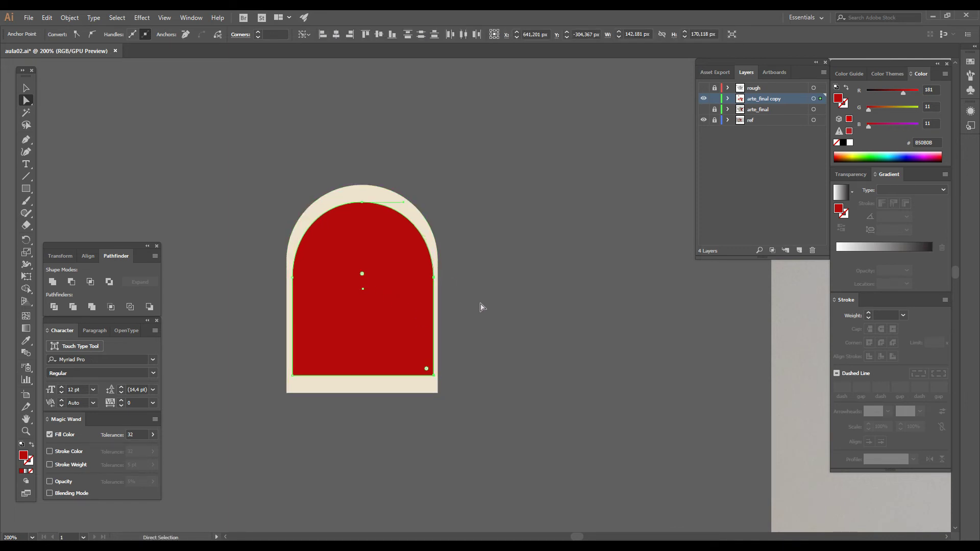
Move the red arch's bottom anchor points down by 12 px, leaving a thin beige border below.
{"action": "left_click", "coordinate": [293, 376]}
{"action": "left_click", "coordinate": [432, 375], "text": "shift"}
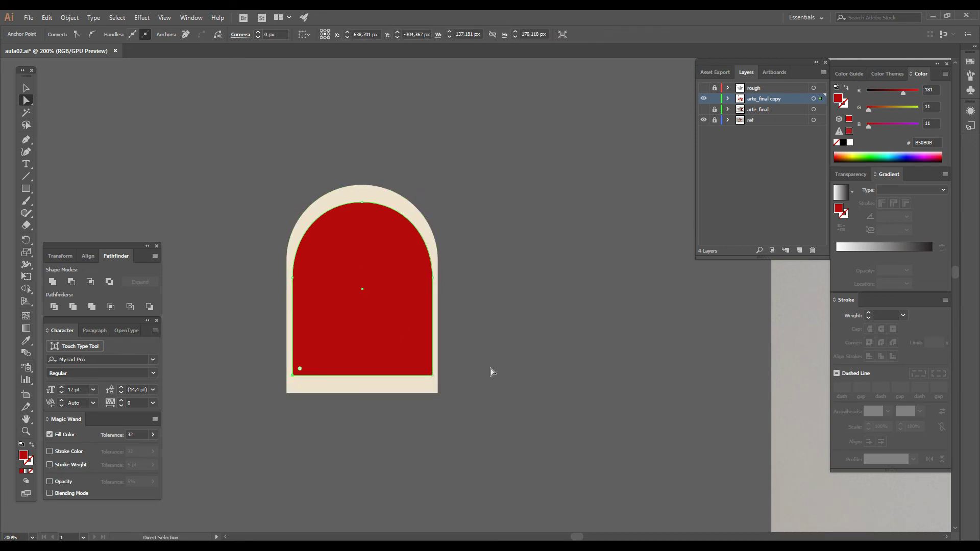
{"action": "key", "text": "Down"}
{"action": "key", "text": "Down"}
{"action": "key", "text": "Down"}
{"action": "key", "text": "Down"}
{"action": "key", "text": "Down"}
{"action": "key", "text": "Down"}
{"action": "key", "text": "Down"}
{"action": "key", "text": "Down"}
{"action": "key", "text": "Down"}
{"action": "key", "text": "Down"}
{"action": "key", "text": "Down"}
{"action": "key", "text": "Down"}
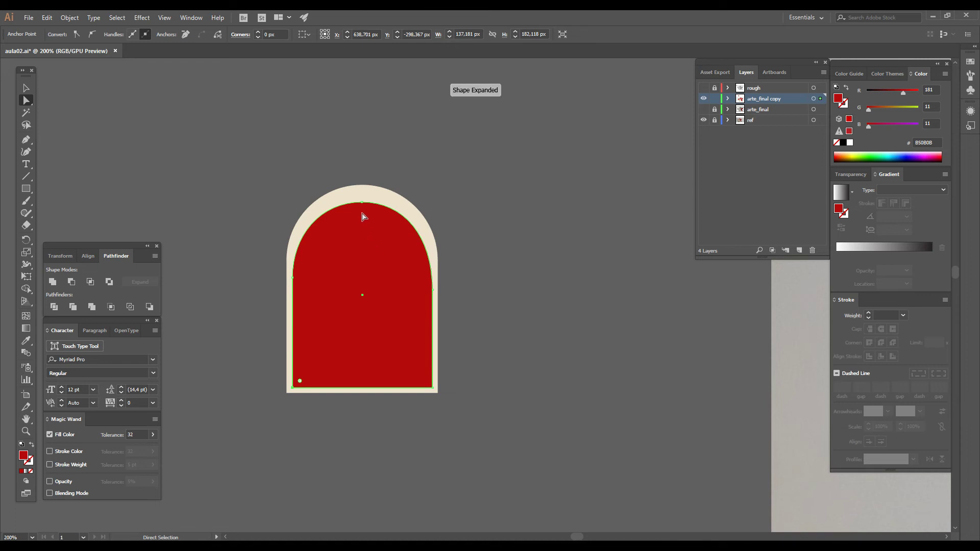
Raise both overlapping anchor points at the red arch's apex by 12 px, narrowing the beige border above.
{"action": "left_click", "coordinate": [362, 203]}
{"action": "key", "text": "Up"}
{"action": "key", "text": "Up"}
{"action": "key", "text": "Up"}
{"action": "key", "text": "Up"}
{"action": "key", "text": "Up"}
{"action": "key", "text": "Up"}
{"action": "key", "text": "Up"}
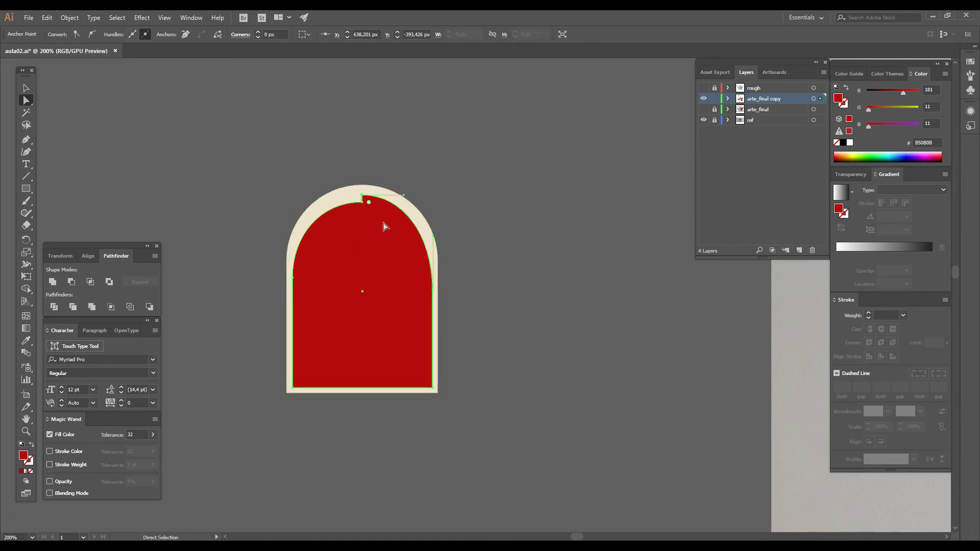
{"action": "key", "text": "Up"}
{"action": "key", "text": "Up"}
{"action": "key", "text": "Up"}
{"action": "key", "text": "Up"}
{"action": "key", "text": "Up"}
{"action": "left_click", "coordinate": [362, 202]}
{"action": "key", "text": "Up"}
{"action": "key", "text": "Up"}
{"action": "key", "text": "Up"}
{"action": "key", "text": "Up"}
{"action": "key", "text": "Up"}
{"action": "key", "text": "Up"}
{"action": "key", "text": "Up"}
{"action": "key", "text": "Up"}
{"action": "key", "text": "Up"}
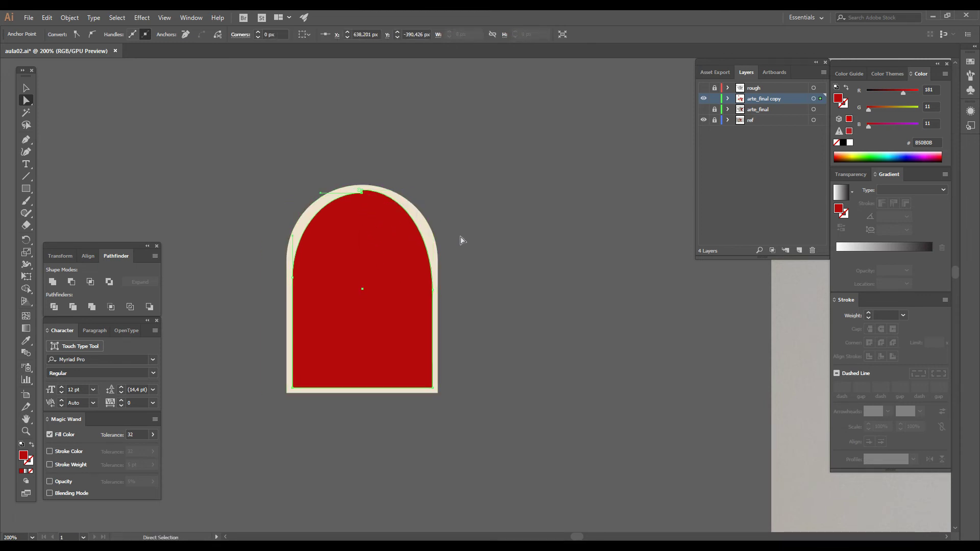
{"action": "left_click", "coordinate": [461, 240]}
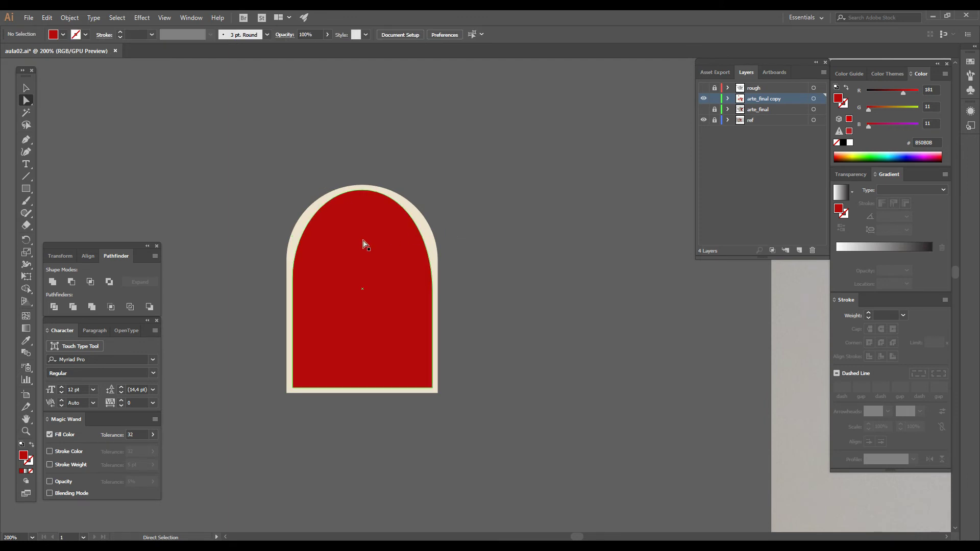
{"action": "left_click", "coordinate": [310, 250]}
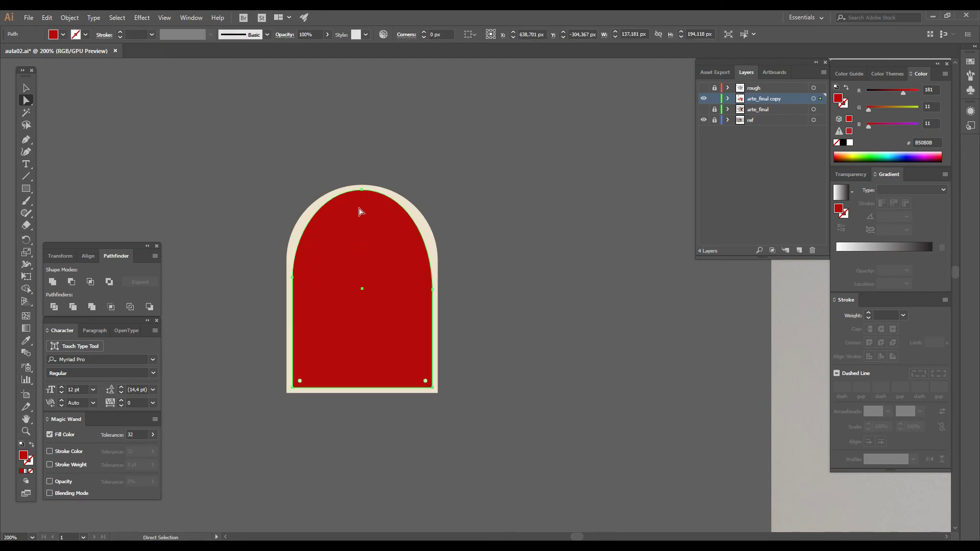
Lengthen the curve handle on the left side of the red arch's apex so the left shoulder follows the beige outline.
{"action": "left_click", "coordinate": [360, 188]}
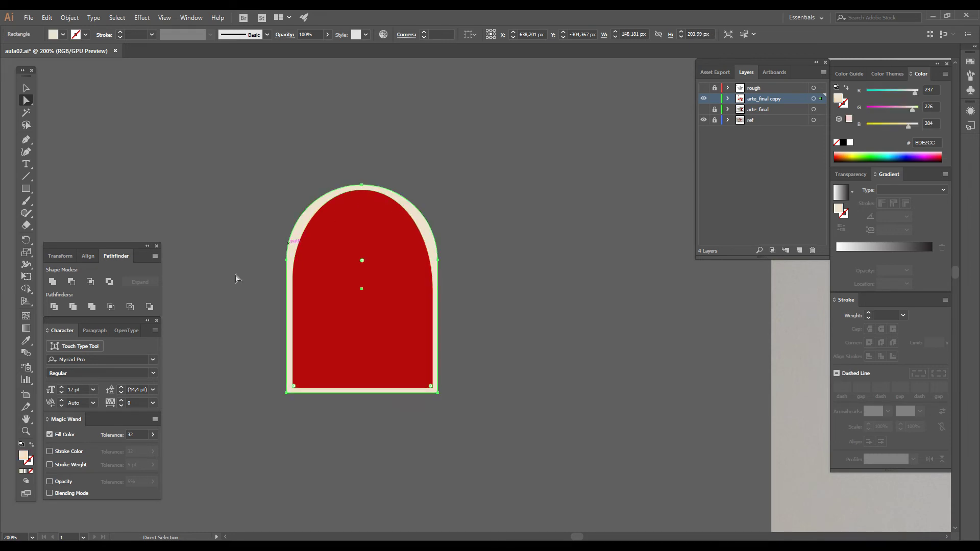
{"action": "left_click", "coordinate": [30, 432]}
{"action": "left_click", "coordinate": [356, 270]}
{"action": "left_click", "coordinate": [470, 263]}
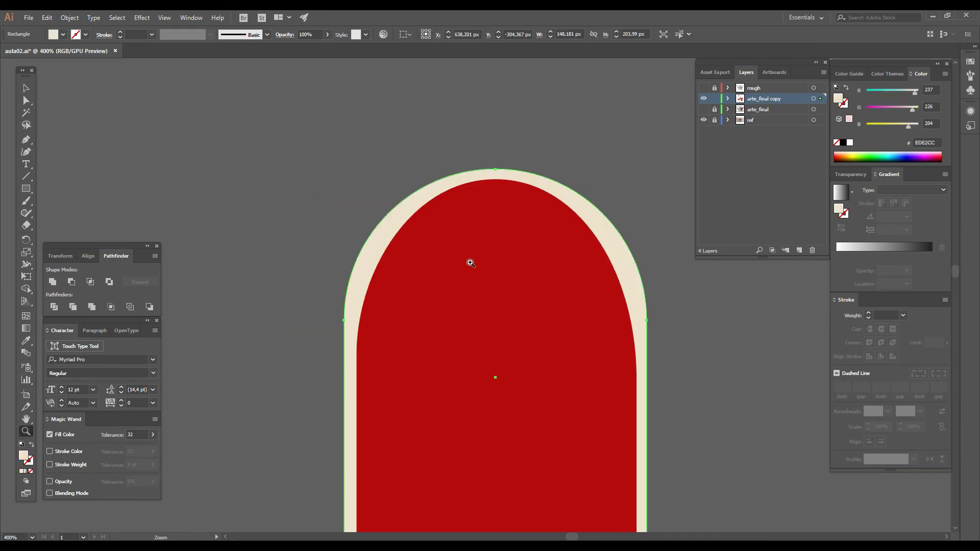
{"action": "left_click", "coordinate": [469, 256]}
{"action": "key", "text": "a"}
{"action": "left_click", "coordinate": [508, 187]}
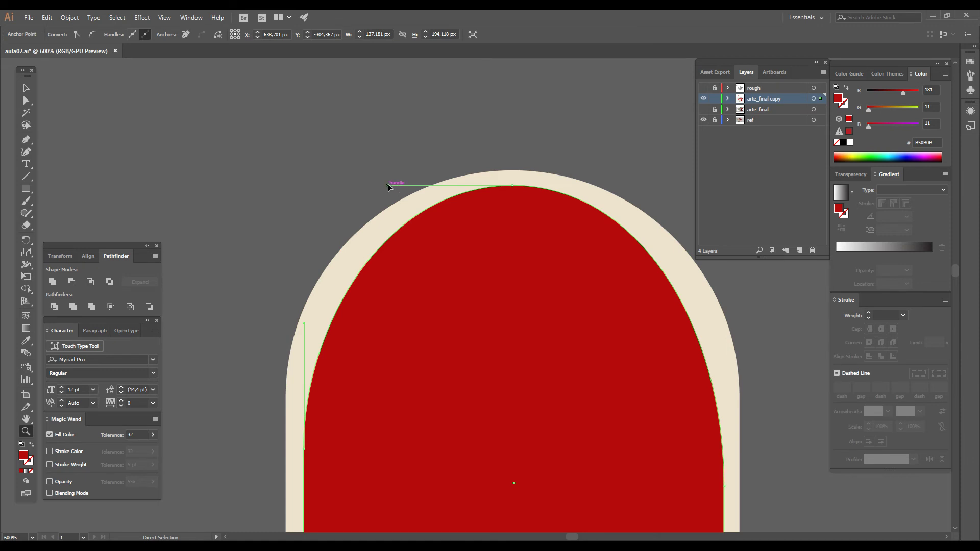
{"action": "left_click_drag", "start_coordinate": [387, 187], "coordinate": [347, 188]}
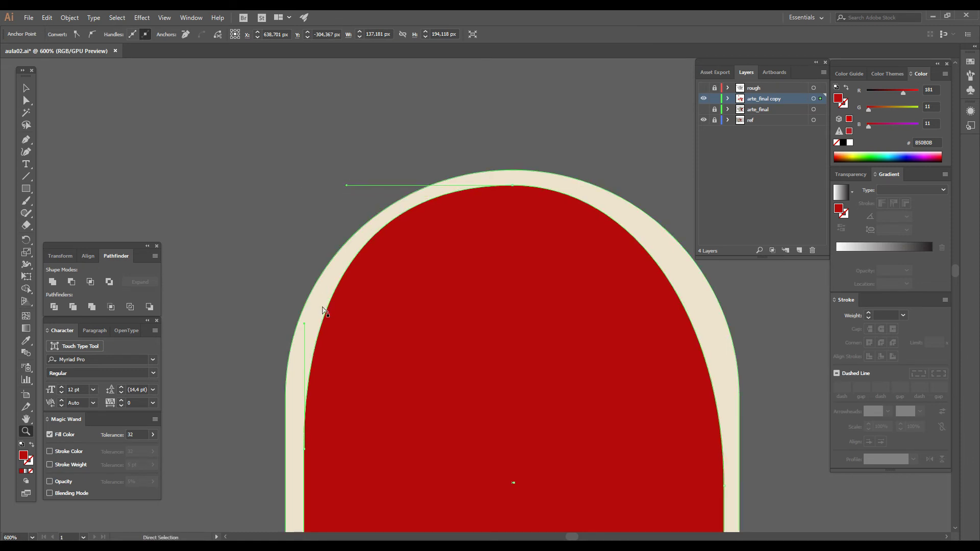
Lengthen the curve handle on the right side of the red arch's apex so the right shoulder follows the beige outline.
{"action": "left_click_drag", "start_coordinate": [565, 243], "coordinate": [465, 251]}
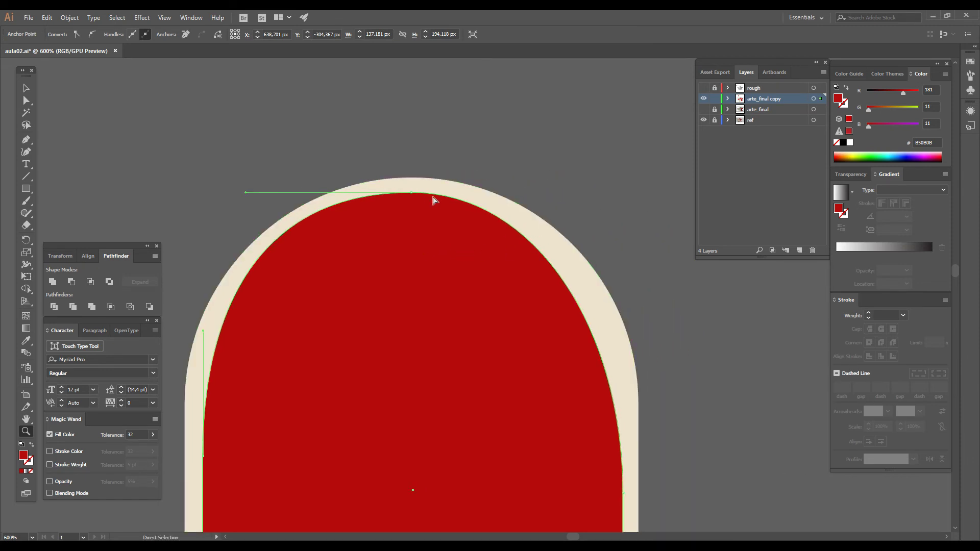
{"action": "left_click", "coordinate": [412, 193]}
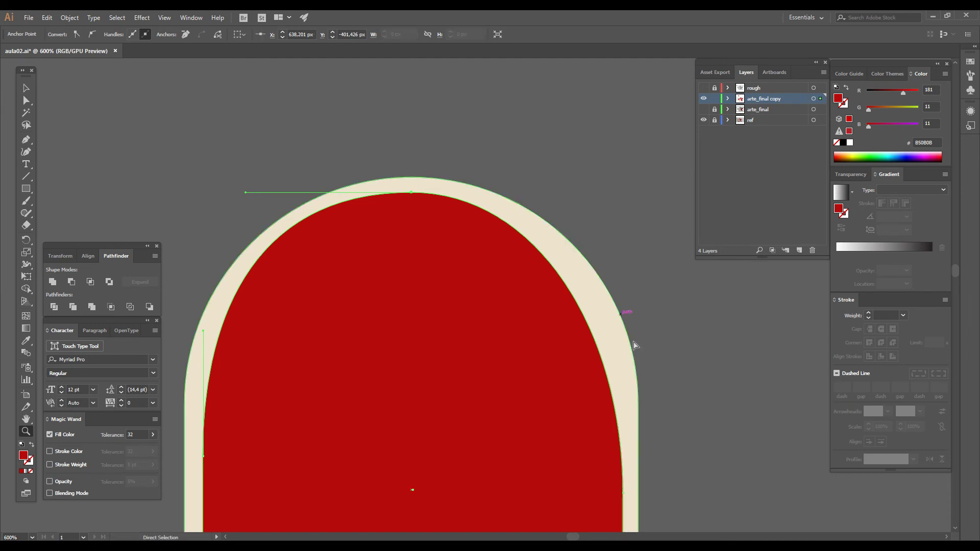
{"action": "left_click", "coordinate": [623, 493]}
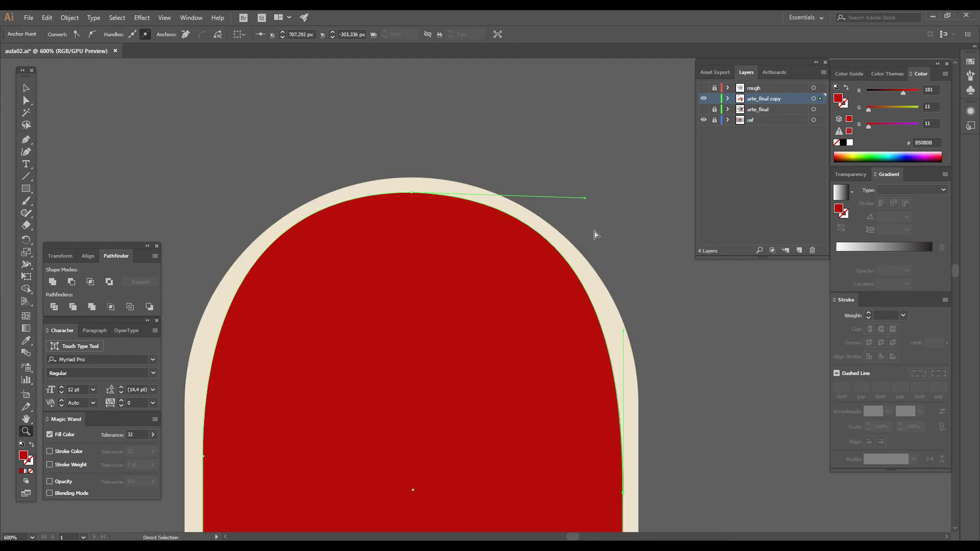
{"action": "left_click", "coordinate": [611, 287], "text": "ctrl"}
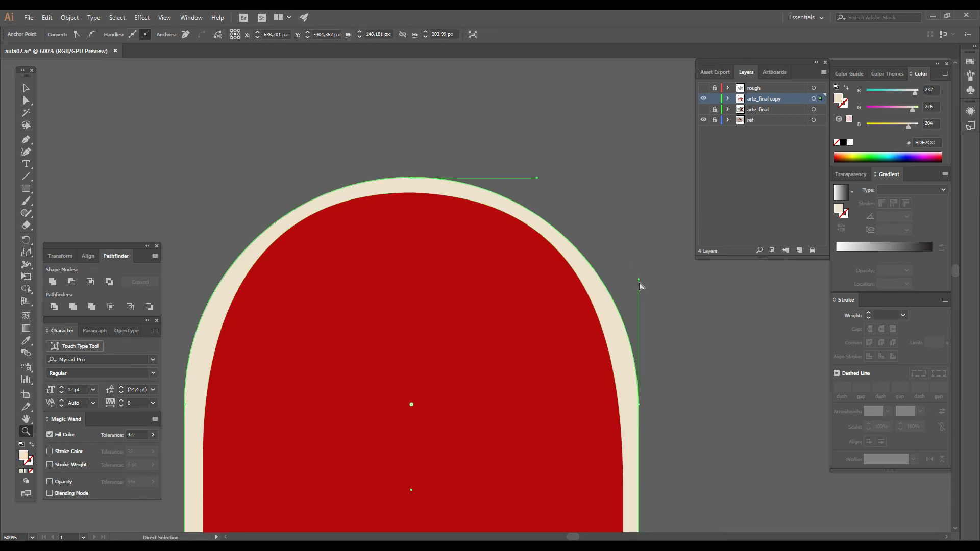
{"action": "left_click", "coordinate": [590, 183], "text": "ctrl"}
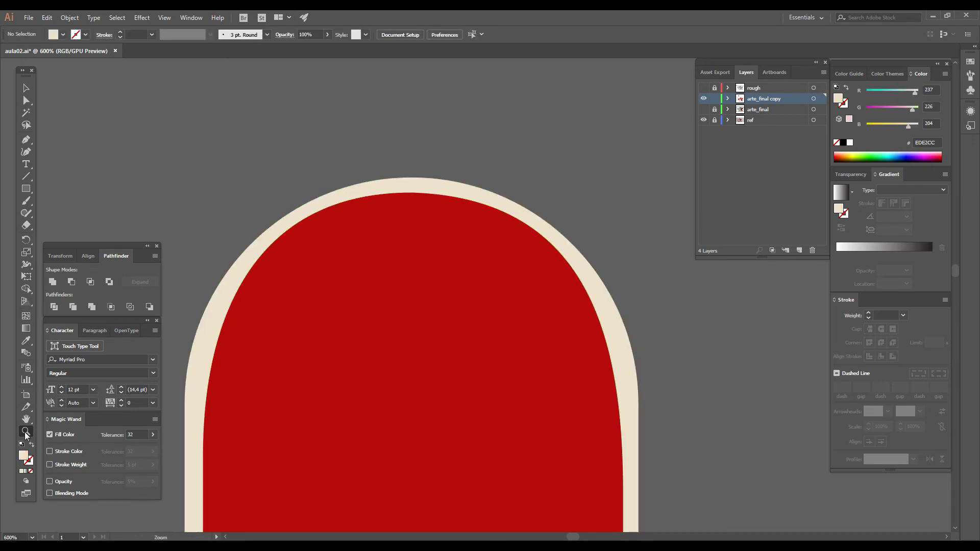
Create a centred smaller copy of the red arch, about 125 by 176 px, and fill it with the outer arch's beige.
{"action": "left_click", "coordinate": [462, 300], "text": "alt"}
{"action": "left_click", "coordinate": [461, 300], "text": "alt"}
{"action": "left_click", "coordinate": [462, 302], "text": "alt"}
{"action": "left_click", "coordinate": [460, 306], "text": "alt"}
{"action": "left_click_drag", "start_coordinate": [460, 317], "coordinate": [210, 299]}
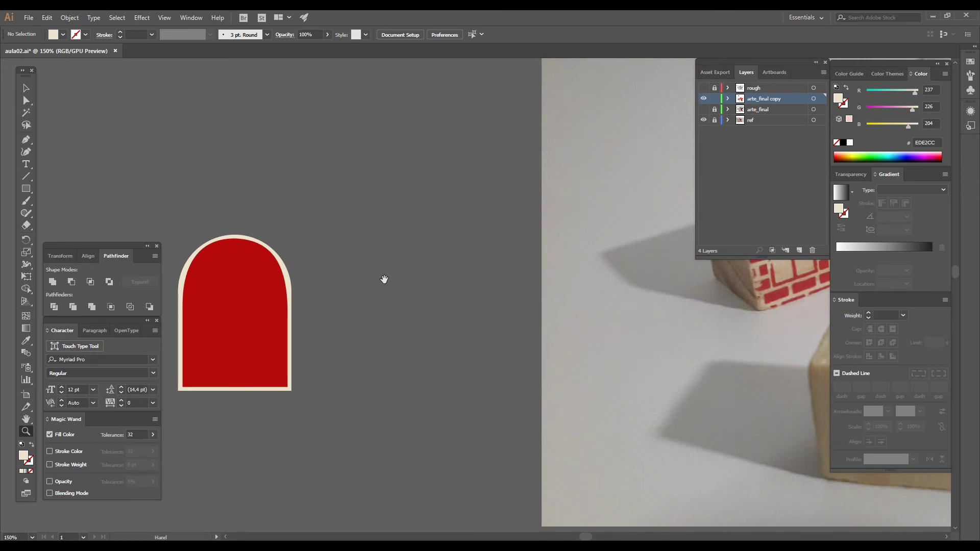
{"action": "left_click_drag", "start_coordinate": [384, 279], "coordinate": [419, 269]}
{"action": "left_click", "coordinate": [370, 286]}
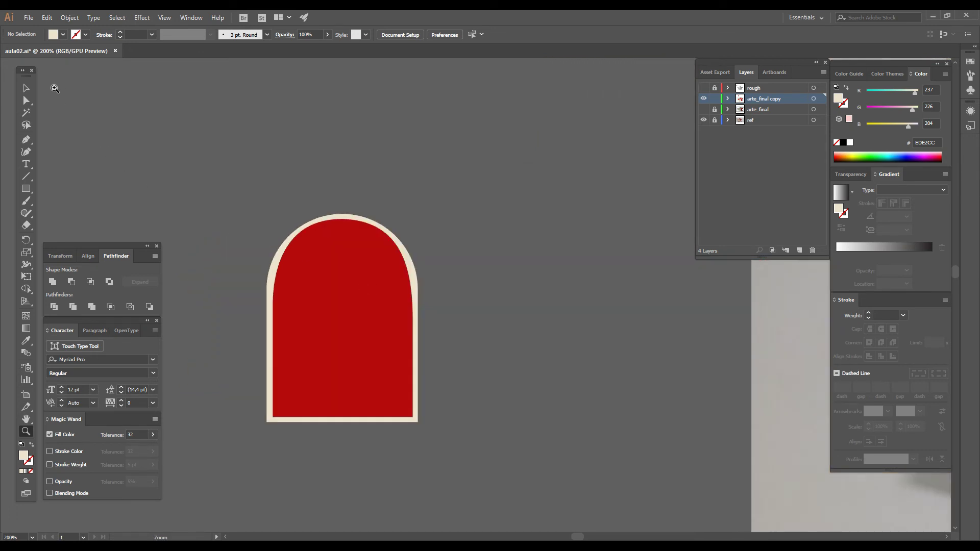
{"action": "left_click", "coordinate": [347, 268], "text": "ctrl"}
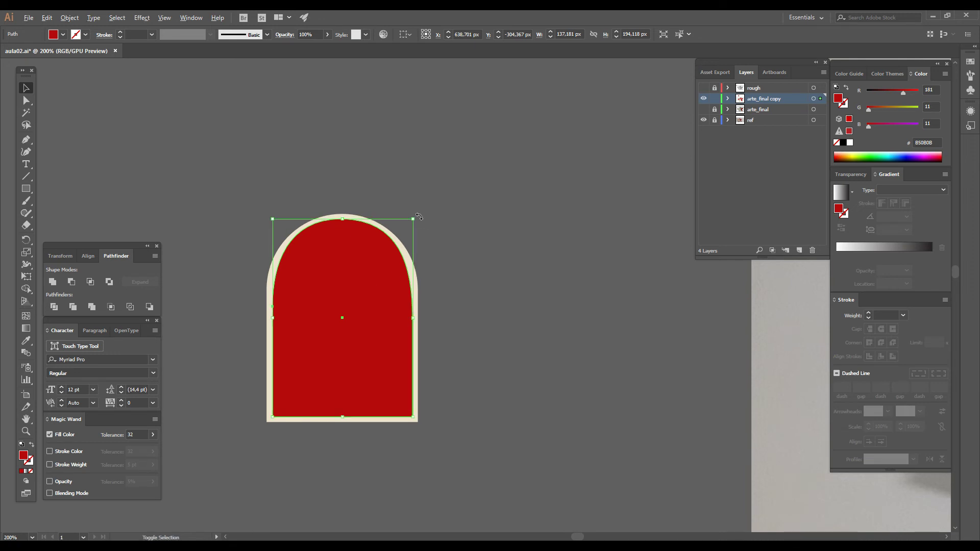
{"action": "left_click_drag", "start_coordinate": [416, 216], "coordinate": [406, 228]}
{"action": "left_click", "coordinate": [26, 340]}
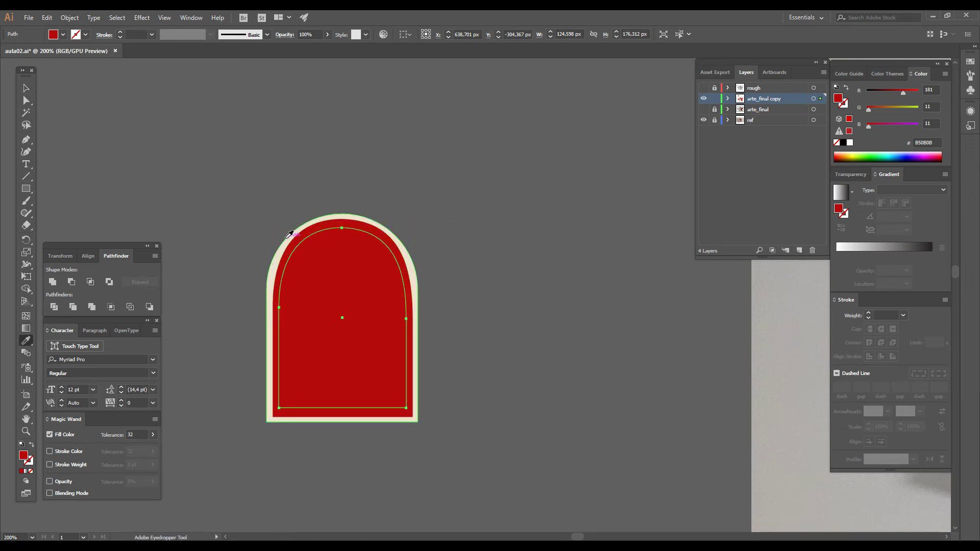
{"action": "left_click", "coordinate": [286, 237]}
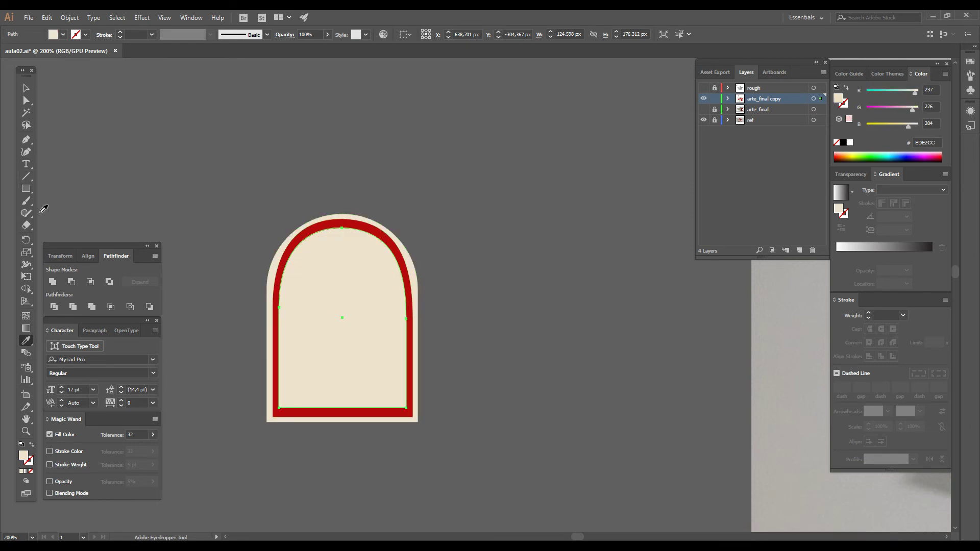
Erase a straight vertical and a horizontal strip through the inner beige arch to divide it into four window panes.
{"action": "left_click", "coordinate": [26, 225]}
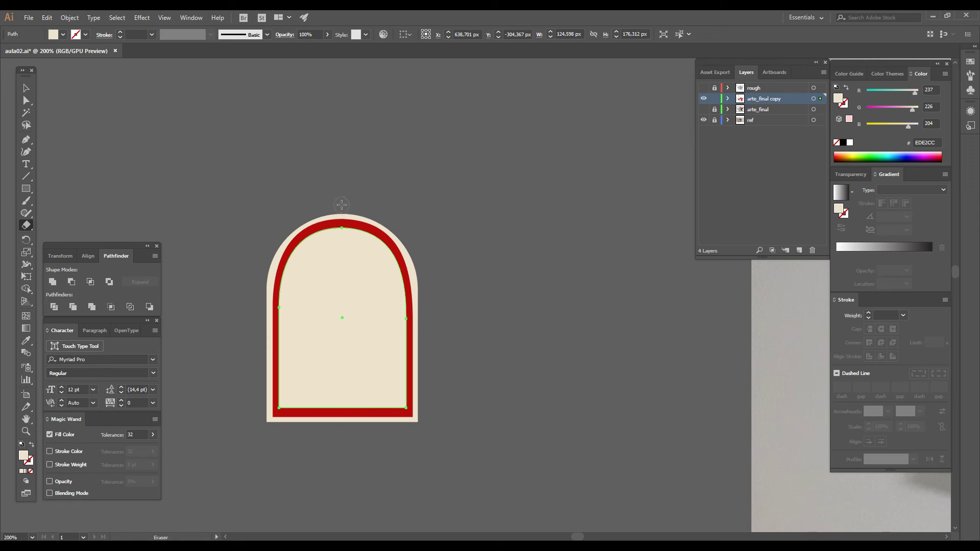
{"action": "left_click_drag", "start_coordinate": [342, 198], "coordinate": [341, 487]}
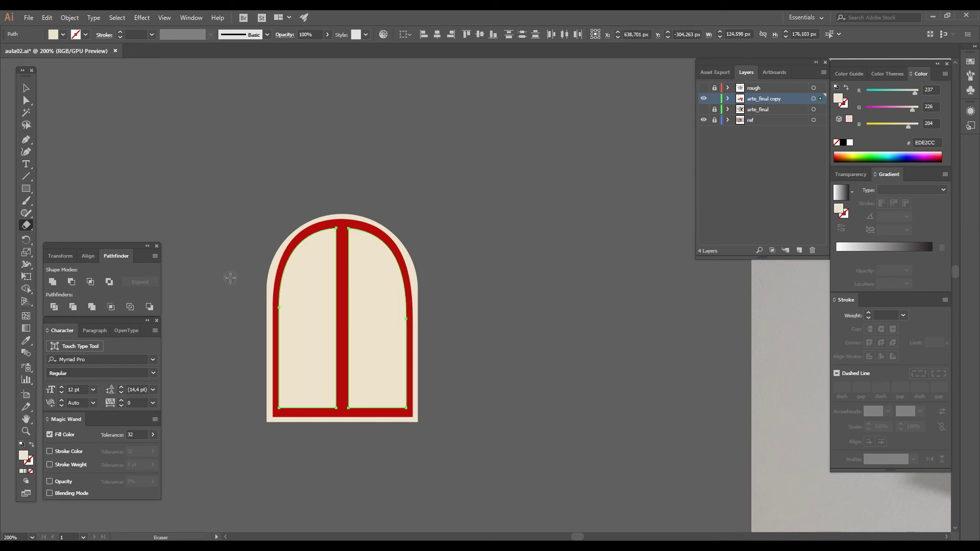
{"action": "left_click_drag", "start_coordinate": [235, 271], "coordinate": [476, 270]}
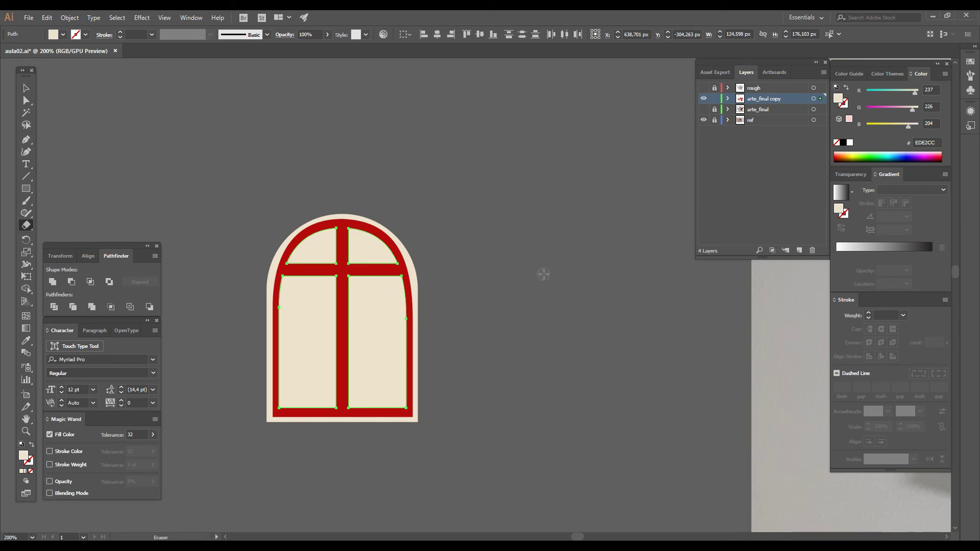
{"action": "key", "text": "ctrl+z"}
{"action": "left_click_drag", "start_coordinate": [245, 286], "coordinate": [525, 286]}
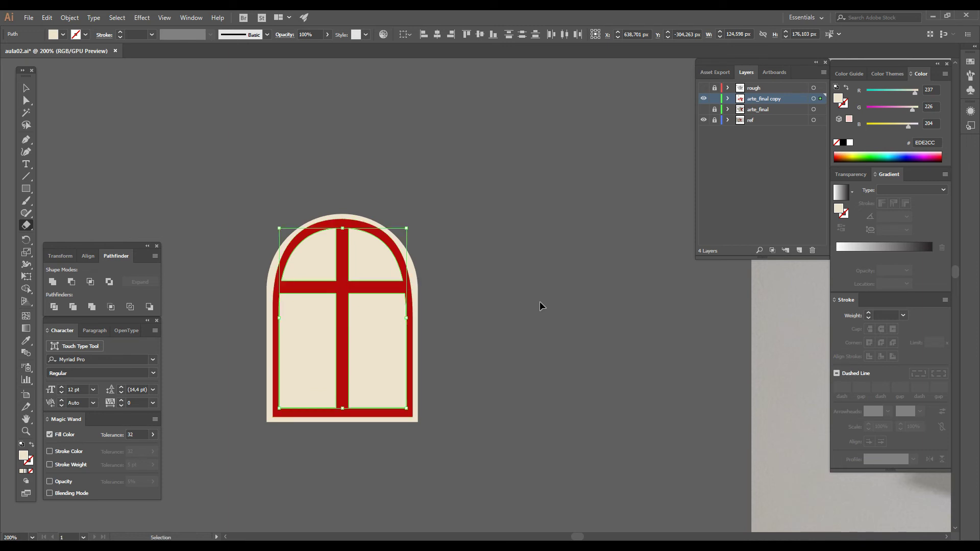
{"action": "left_click", "coordinate": [542, 306], "text": "ctrl"}
Select all the shapes of the arched window and group them.
{"action": "left_click", "coordinate": [26, 432]}
{"action": "left_click", "coordinate": [511, 330], "text": "alt"}
{"action": "left_click", "coordinate": [512, 330], "text": "alt"}
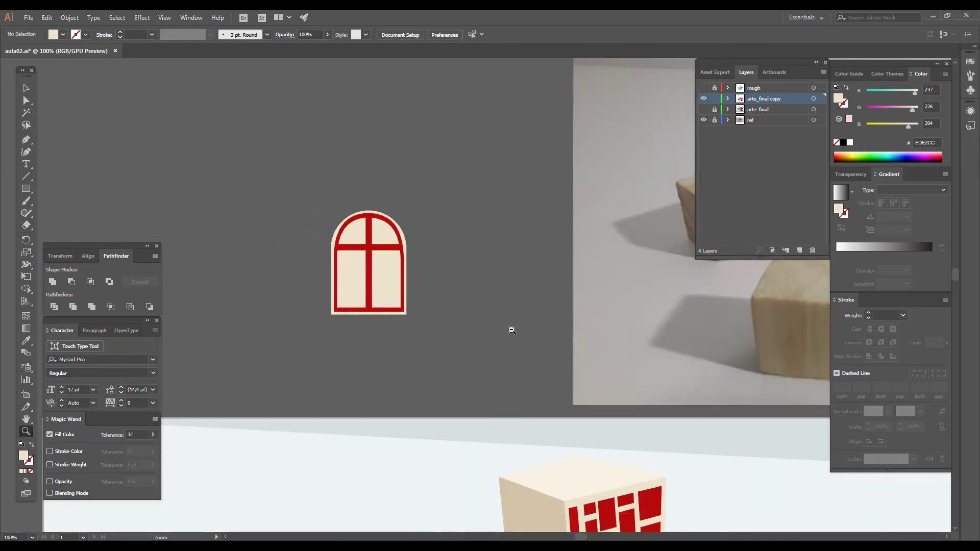
{"action": "left_click", "coordinate": [512, 331], "text": "alt"}
{"action": "left_click", "coordinate": [512, 330], "text": "alt"}
{"action": "left_click_drag", "start_coordinate": [512, 329], "coordinate": [472, 326]}
{"action": "left_click", "coordinate": [433, 299]}
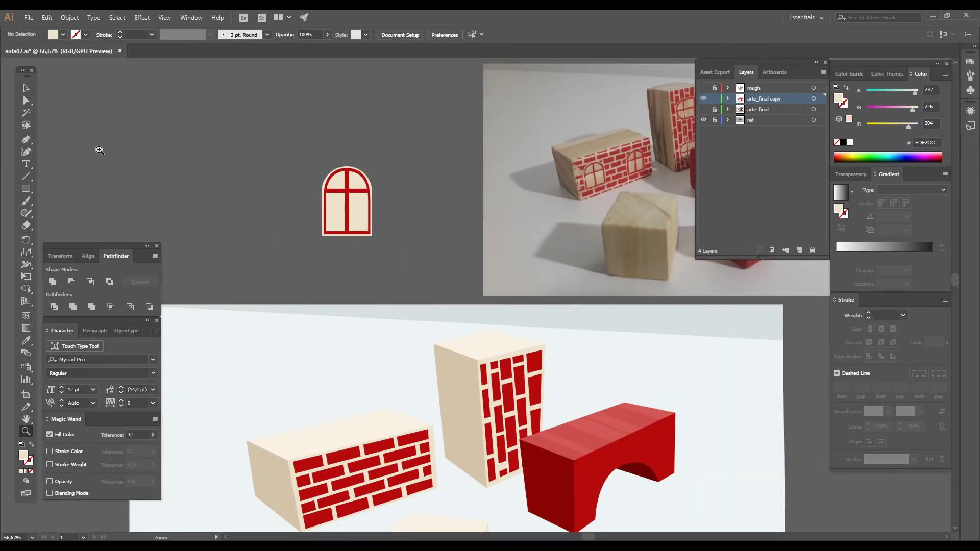
{"action": "key", "text": "v"}
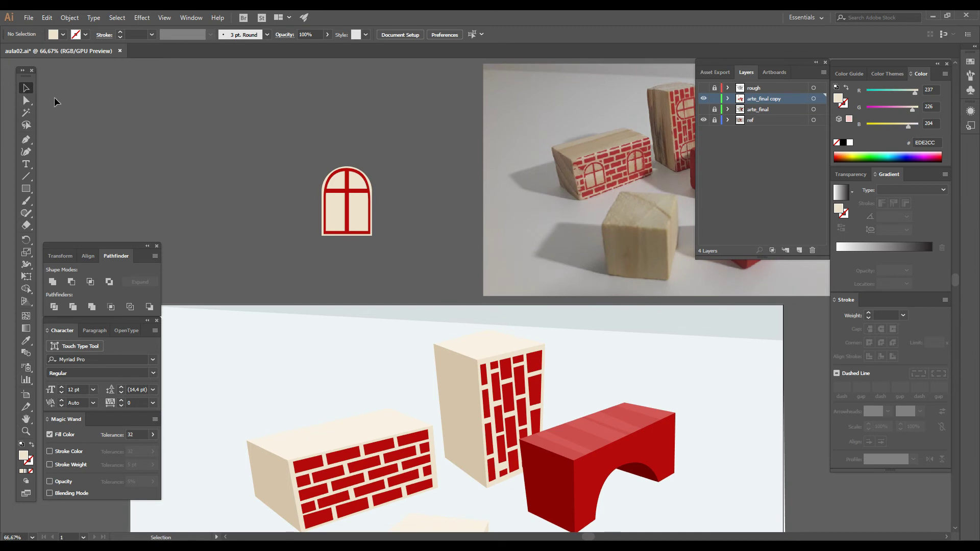
{"action": "key", "text": "ctrl+a"}
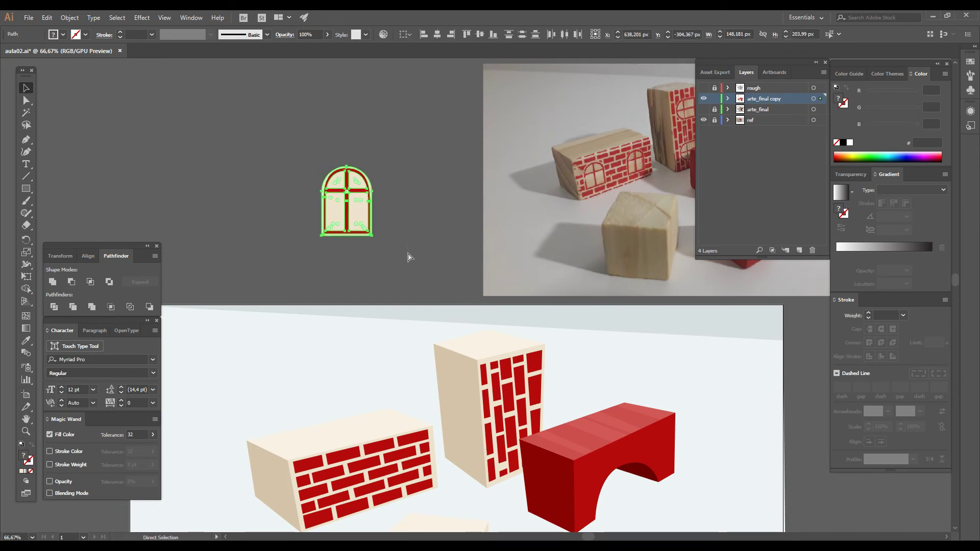
{"action": "left_click_drag", "start_coordinate": [403, 256], "coordinate": [384, 219]}
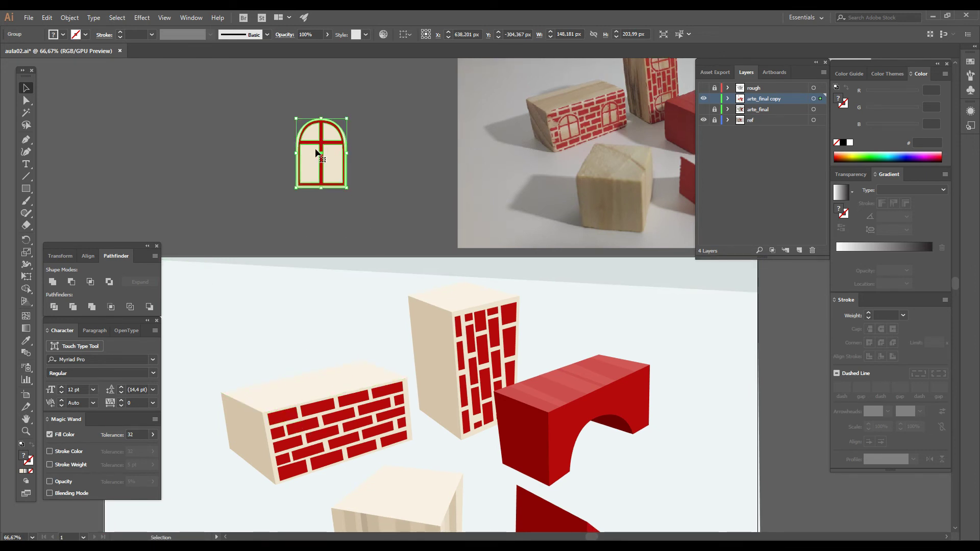
Move the window group onto the horizontal block's brick face and scale it down to about 107 by 147 px.
{"action": "left_click_drag", "start_coordinate": [316, 152], "coordinate": [315, 419]}
{"action": "left_click_drag", "start_coordinate": [346, 385], "coordinate": [330, 404]}
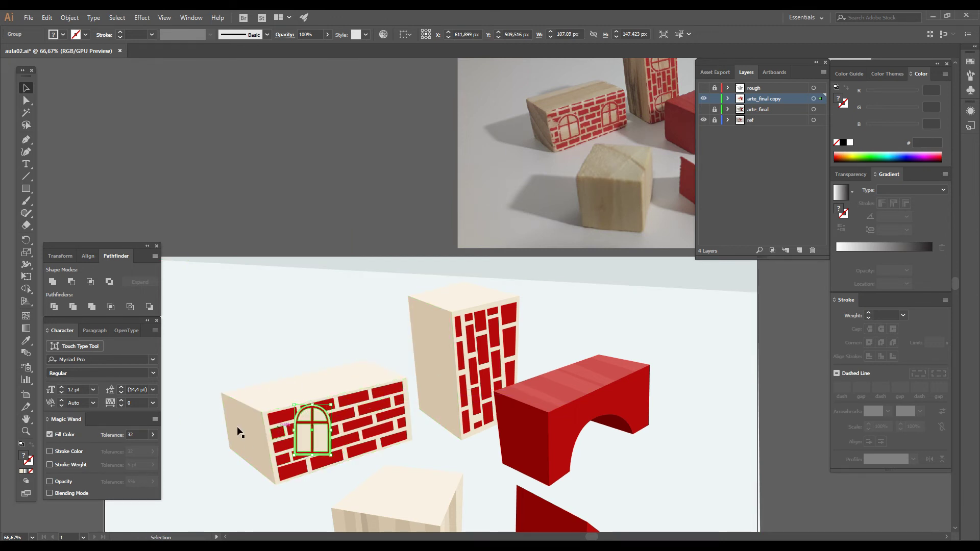
{"action": "left_click", "coordinate": [25, 431]}
{"action": "left_click_drag", "start_coordinate": [308, 392], "coordinate": [395, 370]}
{"action": "double_click", "coordinate": [446, 327]}
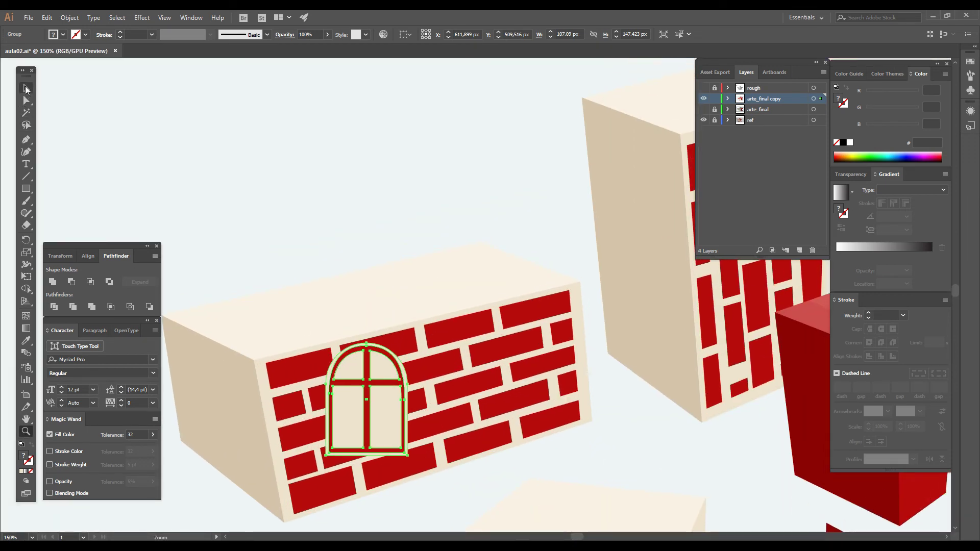
Shear the window group with the Shear tool to match the slanted perspective of the brick face.
{"action": "left_click", "coordinate": [31, 252]}
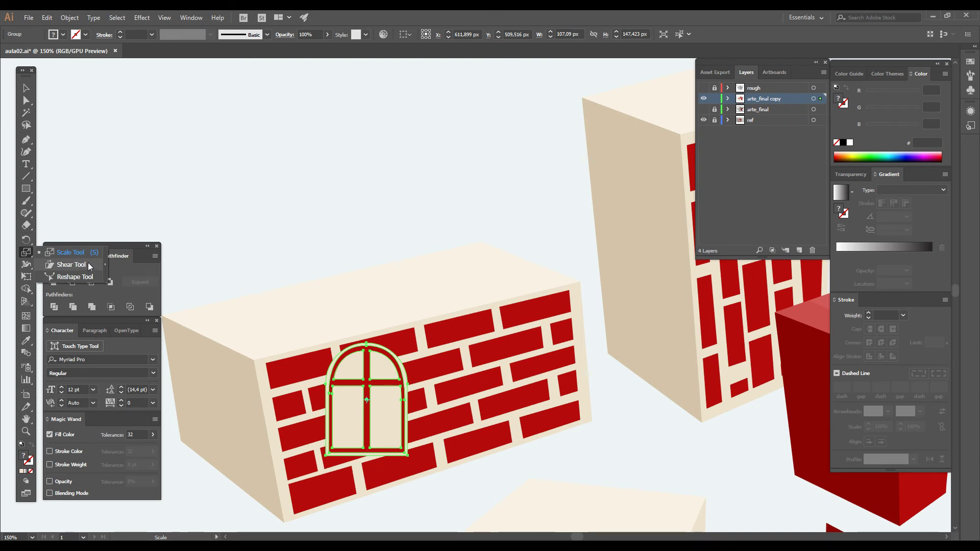
{"action": "left_click", "coordinate": [88, 264]}
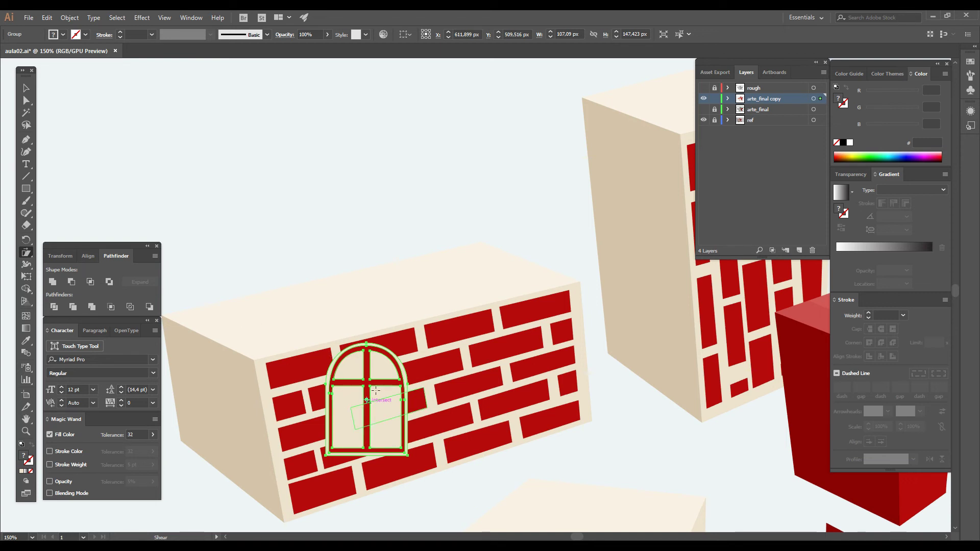
{"action": "left_click_drag", "start_coordinate": [383, 336], "coordinate": [359, 364]}
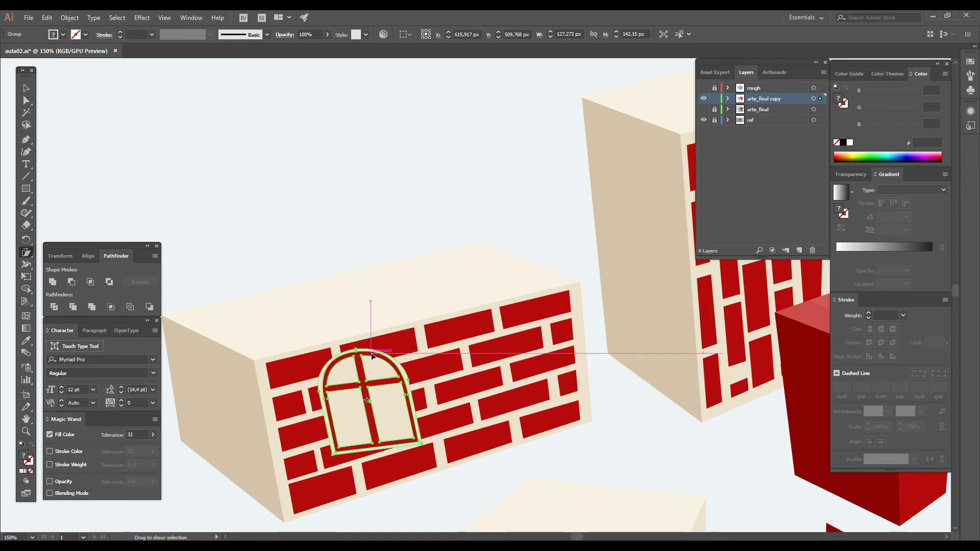
{"action": "left_click_drag", "start_coordinate": [331, 404], "coordinate": [331, 413]}
{"action": "key", "text": "v"}
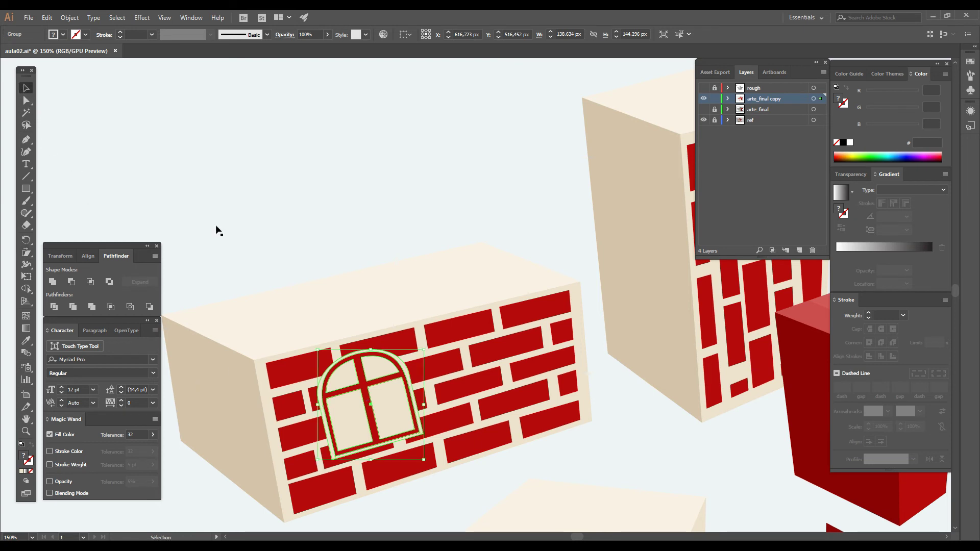
Narrow the sheared window to about 110 px wide, rotate it slightly and shift it a little lower on the brick face.
{"action": "left_click_drag", "start_coordinate": [424, 407], "coordinate": [403, 406]}
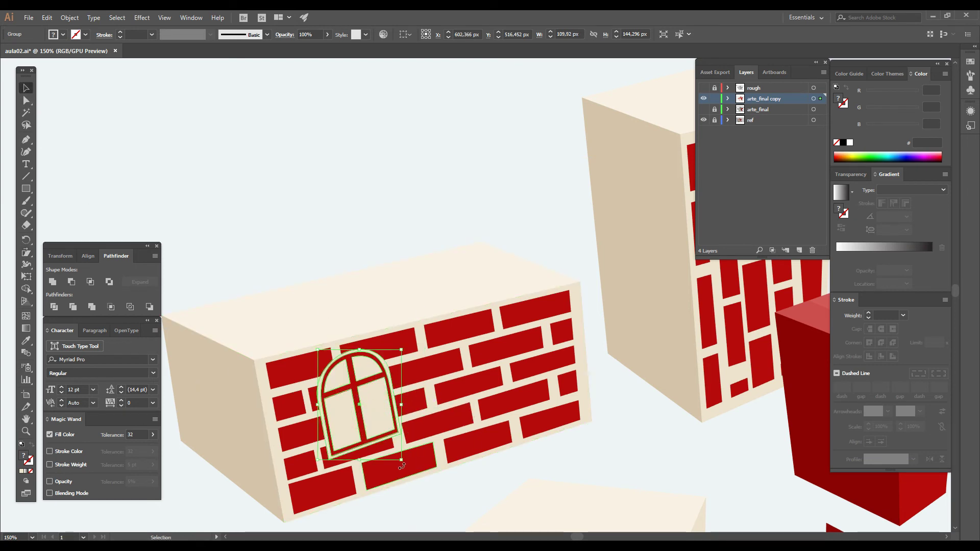
{"action": "left_click_drag", "start_coordinate": [401, 465], "coordinate": [393, 468]}
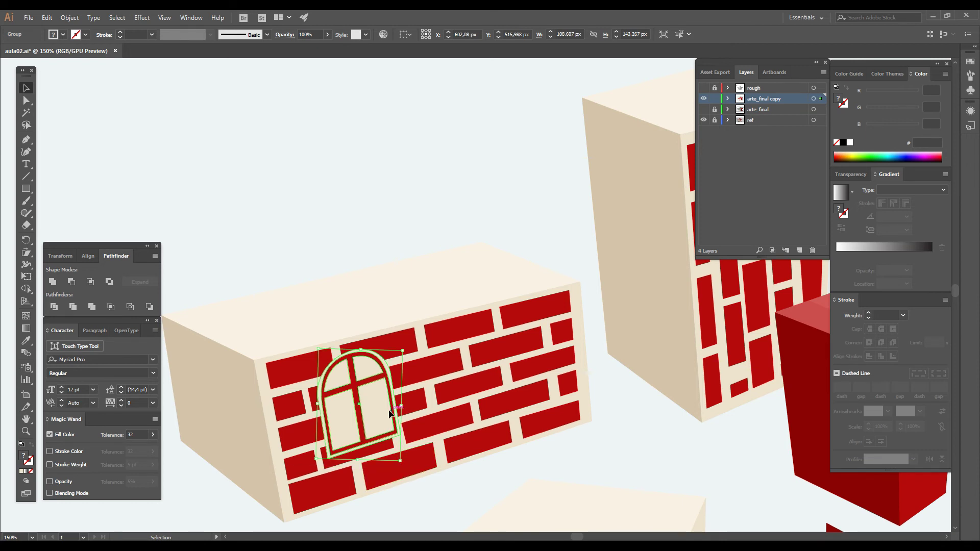
{"action": "left_click_drag", "start_coordinate": [388, 410], "coordinate": [382, 415]}
{"action": "left_click_drag", "start_coordinate": [401, 447], "coordinate": [369, 504]}
{"action": "left_click_drag", "start_coordinate": [339, 462], "coordinate": [358, 450]}
{"action": "mouse_move", "coordinate": [554, 304]}
{"action": "left_mouse_down"}
{"action": "mouse_move", "coordinate": [269, 483]}
{"action": "mouse_move", "coordinate": [452, 308]}
{"action": "left_mouse_up"}
{"action": "left_click_drag", "start_coordinate": [293, 472], "coordinate": [403, 393]}
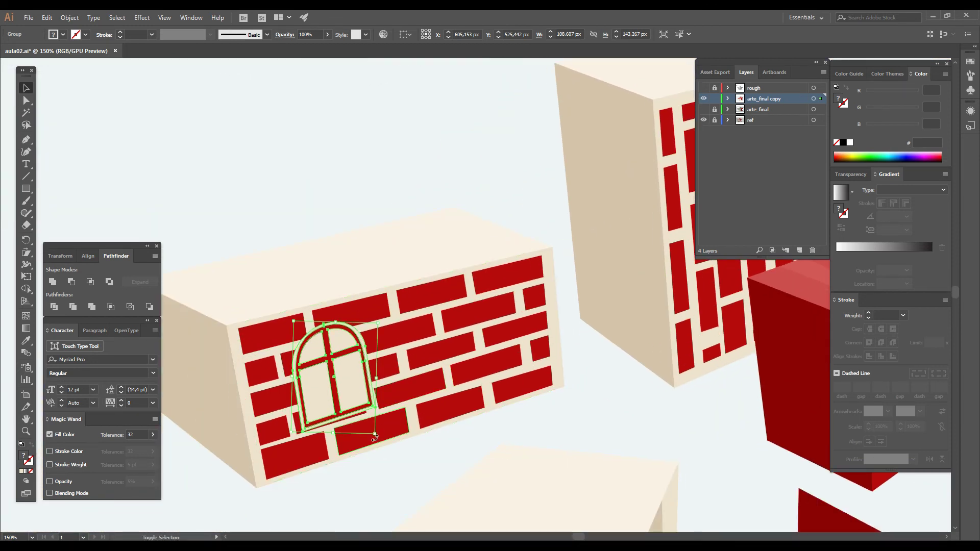
Enlarge the window slightly and rotate it a little clockwise, to about 111 by 148 px overall.
{"action": "left_click_drag", "start_coordinate": [374, 437], "coordinate": [378, 439]}
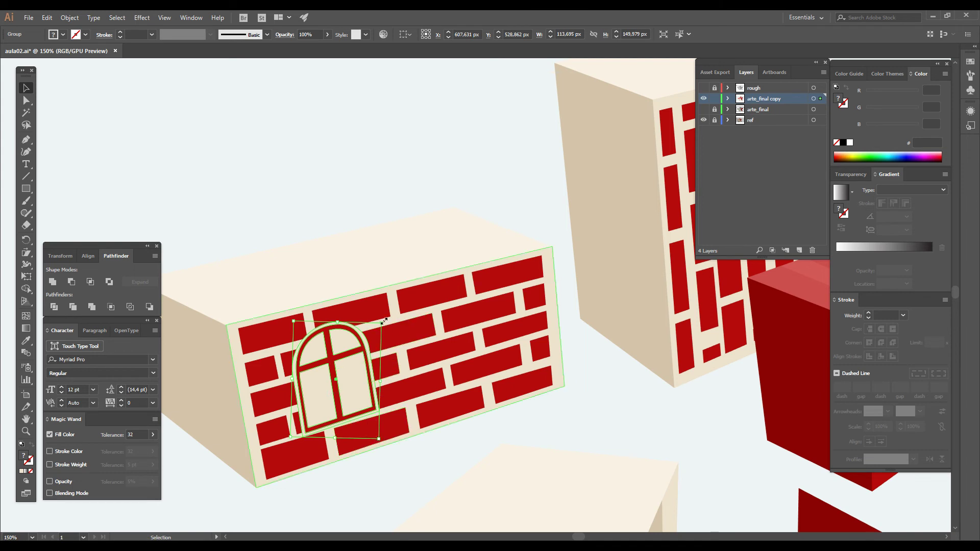
{"action": "left_click_drag", "start_coordinate": [388, 321], "coordinate": [389, 324]}
{"action": "left_click_drag", "start_coordinate": [334, 403], "coordinate": [306, 421]}
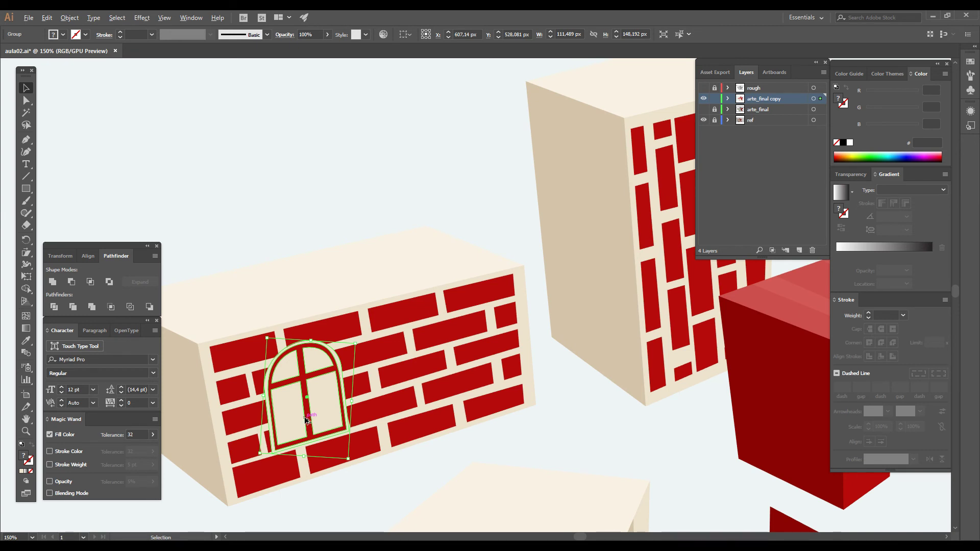
Duplicate the window toward the right end of the same brick face, nudge the copy left and down, and deselect it.
{"action": "left_click_drag", "start_coordinate": [307, 420], "coordinate": [494, 388]}
{"action": "key", "text": "Left"}
{"action": "key", "text": "Left"}
{"action": "key", "text": "Left"}
{"action": "key", "text": "Left"}
{"action": "key", "text": "Down"}
{"action": "left_click", "coordinate": [312, 407]}
{"action": "left_click", "coordinate": [337, 194]}
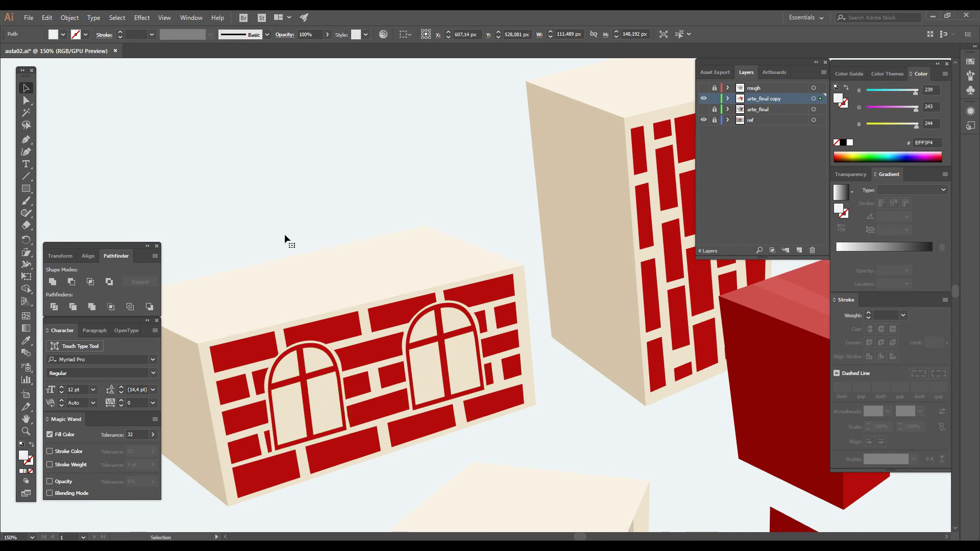
Place a copy of the arched window near the upper end of the tall block's brick face, rotated a quarter turn counterclockwise.
{"action": "key", "text": "z"}
{"action": "left_click", "coordinate": [479, 290], "text": "alt"}
{"action": "left_click", "coordinate": [480, 290], "text": "alt"}
{"action": "left_click", "coordinate": [479, 290], "text": "alt"}
{"action": "left_click", "coordinate": [480, 290], "text": "alt"}
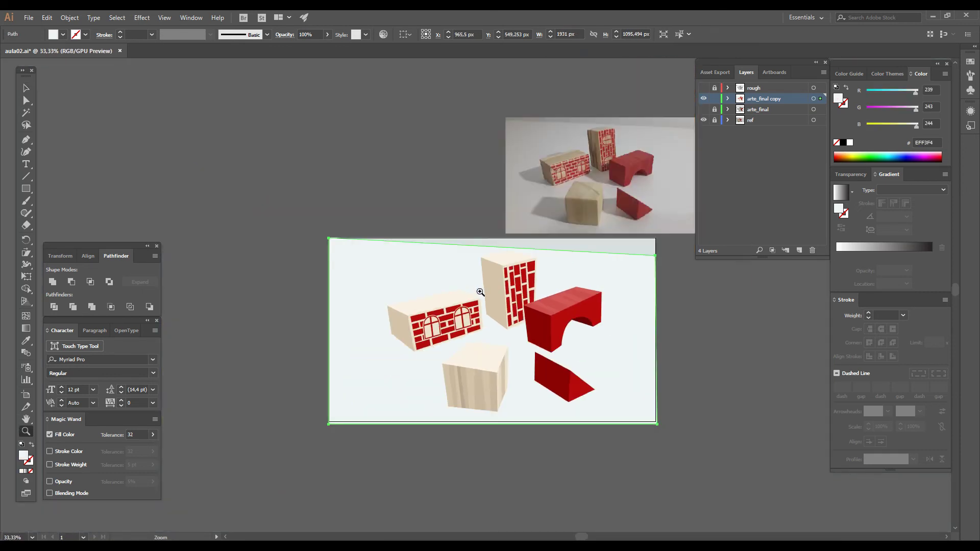
{"action": "left_click_drag", "start_coordinate": [479, 290], "coordinate": [427, 393]}
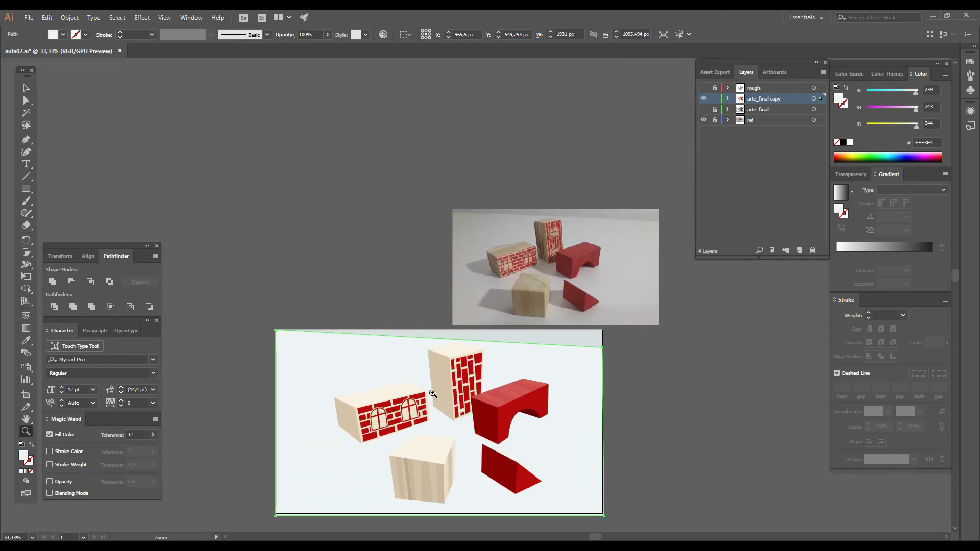
{"action": "left_click", "coordinate": [442, 376]}
{"action": "left_click", "coordinate": [443, 376]}
{"action": "left_click_drag", "start_coordinate": [457, 301], "coordinate": [347, 431]}
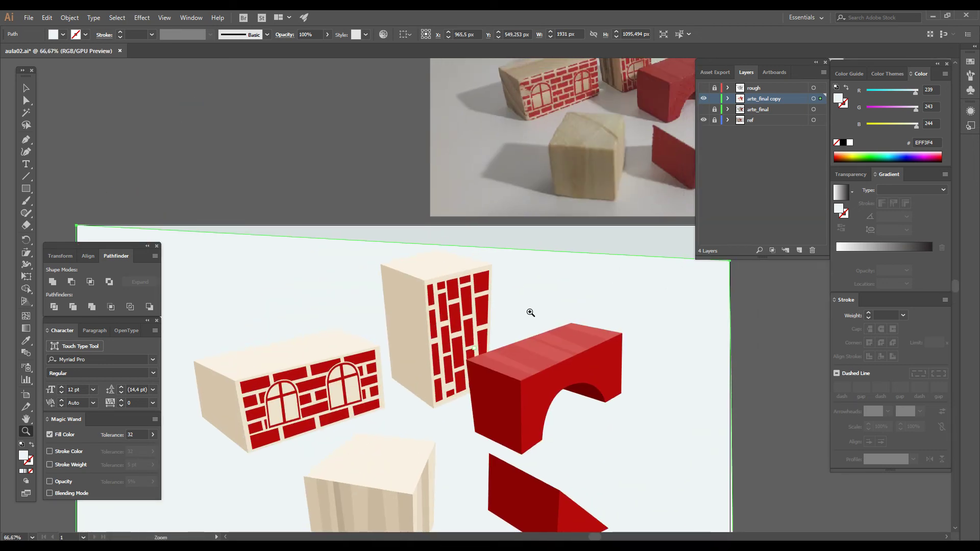
{"action": "key", "text": "ctrl+shift+a"}
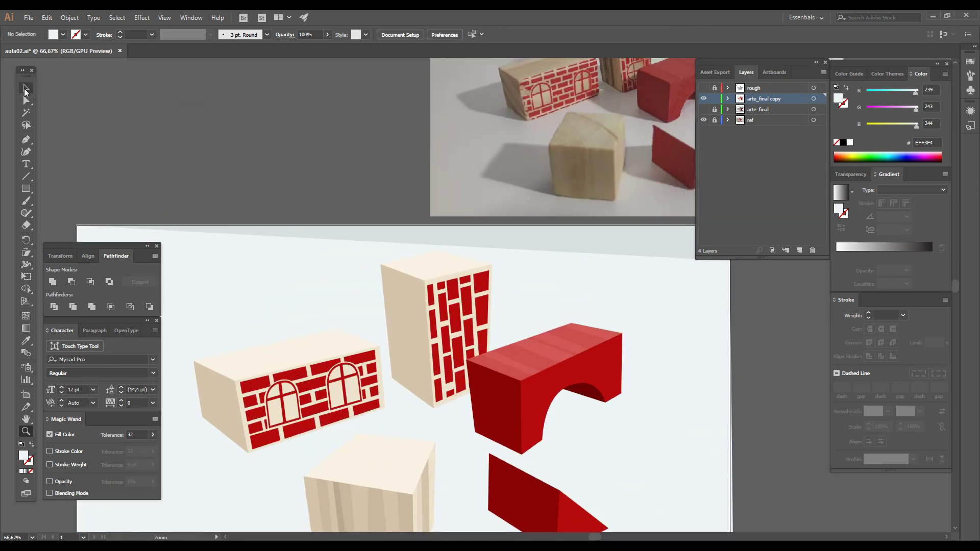
{"action": "left_click", "coordinate": [26, 92]}
{"action": "left_click_drag", "start_coordinate": [398, 381], "coordinate": [375, 446]}
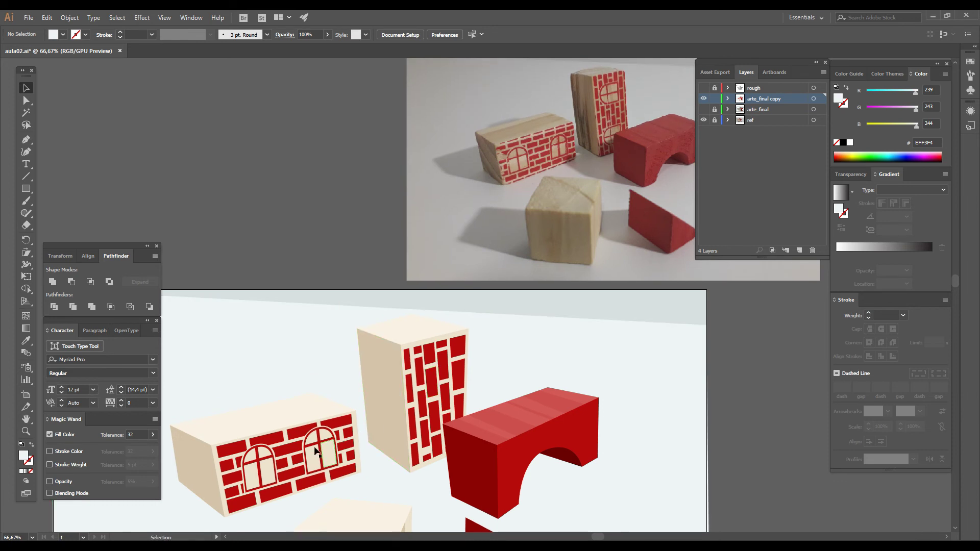
{"action": "left_click_drag", "start_coordinate": [315, 451], "coordinate": [540, 338]}
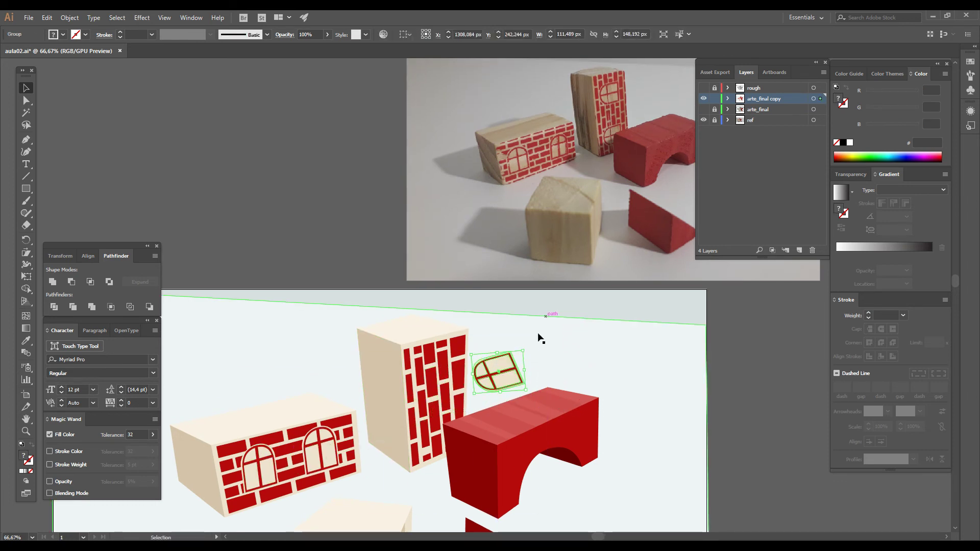
{"action": "left_click_drag", "start_coordinate": [491, 383], "coordinate": [433, 376]}
{"action": "left_click_drag", "start_coordinate": [467, 340], "coordinate": [465, 342]}
Shear the rotated window with the Shear tool to follow the tall brick face's perspective, to about 116 by 123 px overall.
{"action": "key", "text": "z"}
{"action": "left_click", "coordinate": [444, 344]}
{"action": "left_click", "coordinate": [444, 344]}
{"action": "left_click_drag", "start_coordinate": [398, 383], "coordinate": [252, 473]}
{"action": "left_click", "coordinate": [26, 253]}
{"action": "left_click_drag", "start_coordinate": [420, 315], "coordinate": [430, 310]}
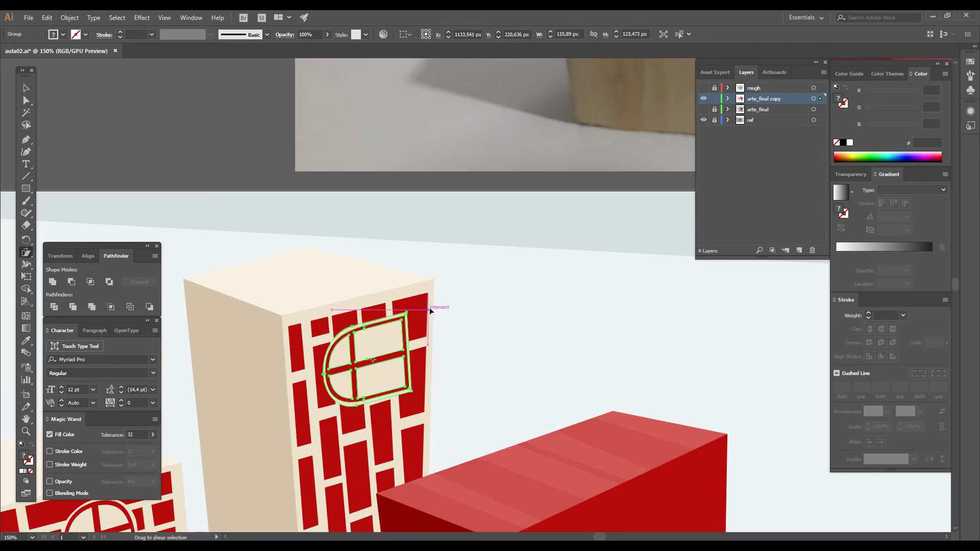
Adjust the sheared window's position near the upper end of the tall brick face and duplicate it onto the lower part.
{"action": "key", "text": "v"}
{"action": "left_click_drag", "start_coordinate": [378, 383], "coordinate": [355, 303]}
{"action": "left_click_drag", "start_coordinate": [354, 274], "coordinate": [339, 280]}
{"action": "left_click_drag", "start_coordinate": [393, 389], "coordinate": [431, 288]}
{"action": "left_click_drag", "start_coordinate": [386, 185], "coordinate": [395, 314]}
{"action": "key", "text": "z"}
{"action": "left_click", "coordinate": [509, 252], "text": "alt"}
{"action": "left_click", "coordinate": [509, 252], "text": "alt"}
{"action": "left_click", "coordinate": [508, 252], "text": "alt"}
{"action": "left_click", "coordinate": [471, 303]}
{"action": "left_click", "coordinate": [472, 302]}
{"action": "left_click_drag", "start_coordinate": [378, 407], "coordinate": [398, 337]}
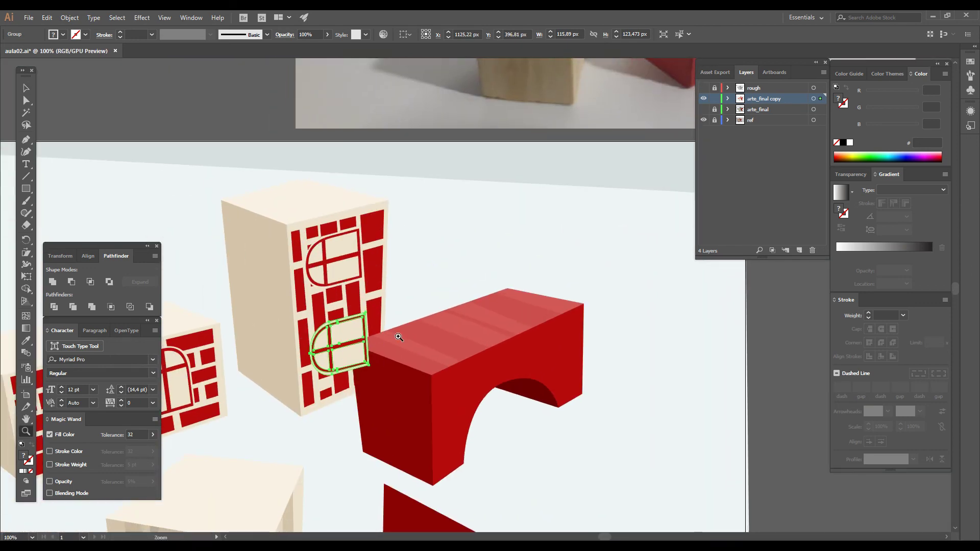
Bring the red arch block's dark end face and its nearest top strips in front of the tall block's lower window.
{"action": "left_click", "coordinate": [26, 89]}
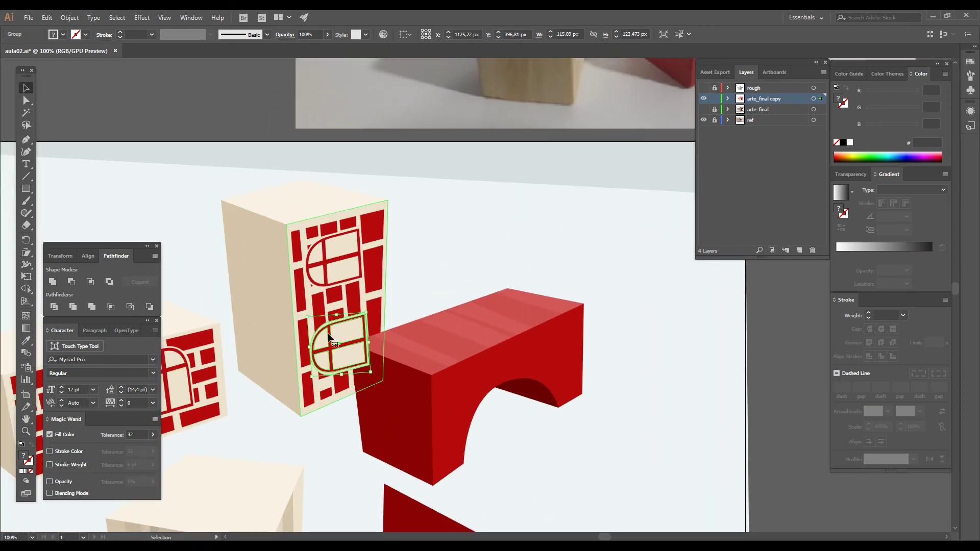
{"action": "left_click_drag", "start_coordinate": [419, 387], "coordinate": [420, 344]}
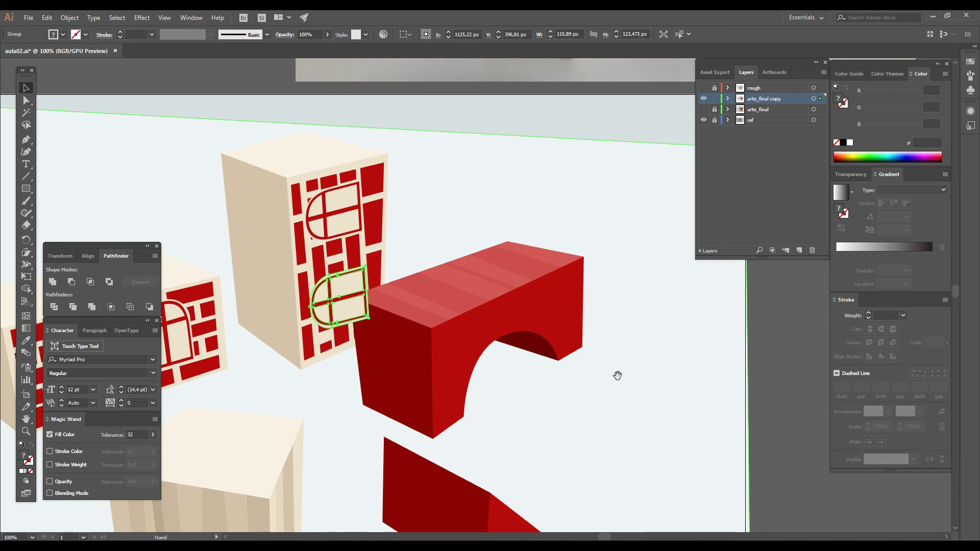
{"action": "left_click", "coordinate": [406, 352]}
{"action": "left_click", "coordinate": [413, 314], "text": "shift"}
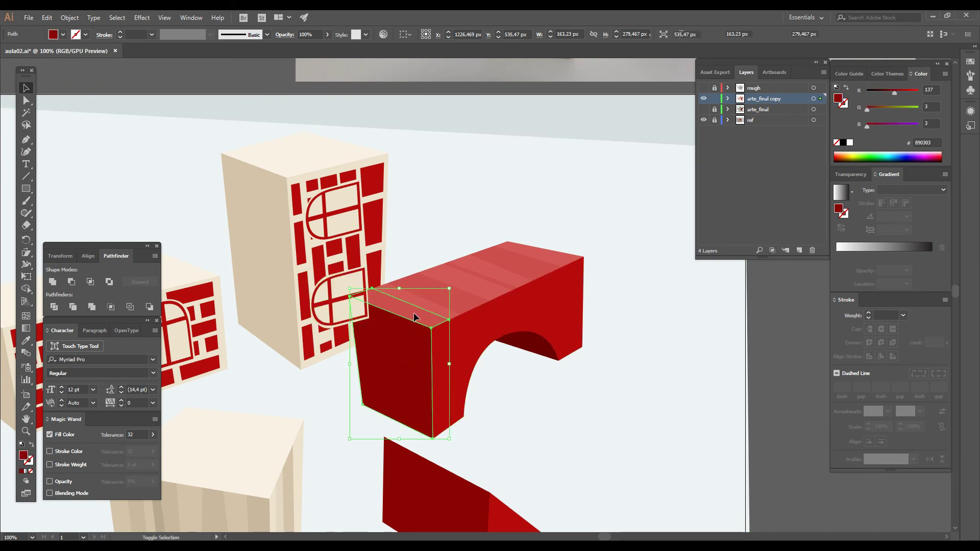
{"action": "left_click", "coordinate": [434, 309], "text": "shift"}
{"action": "left_click", "coordinate": [452, 309], "text": "shift"}
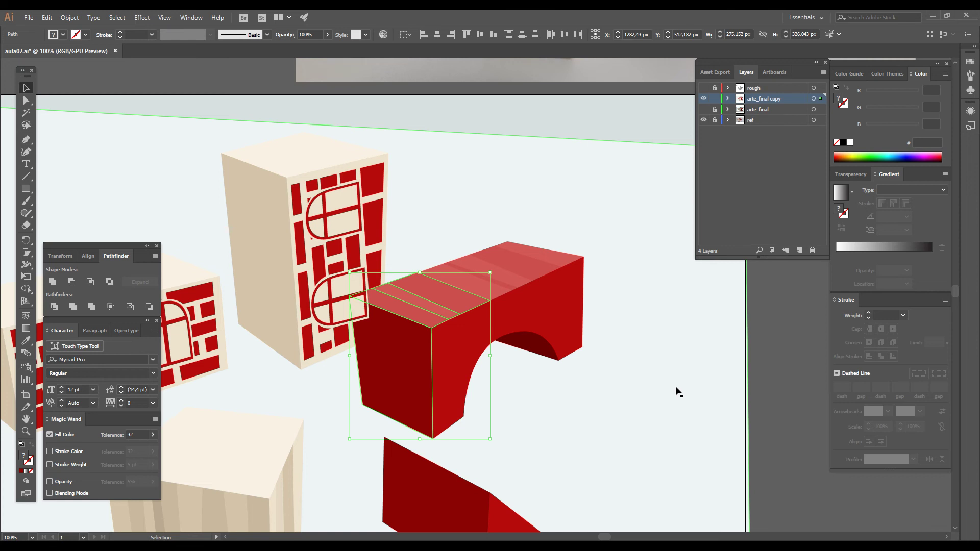
{"action": "key", "text": "ctrl+shift+b"}
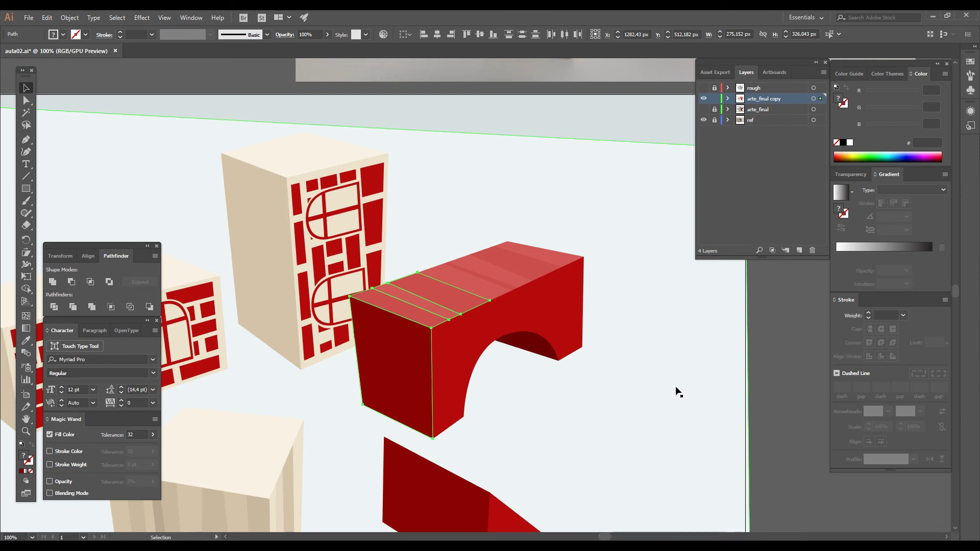
{"action": "key", "text": "ctrl+shift+b"}
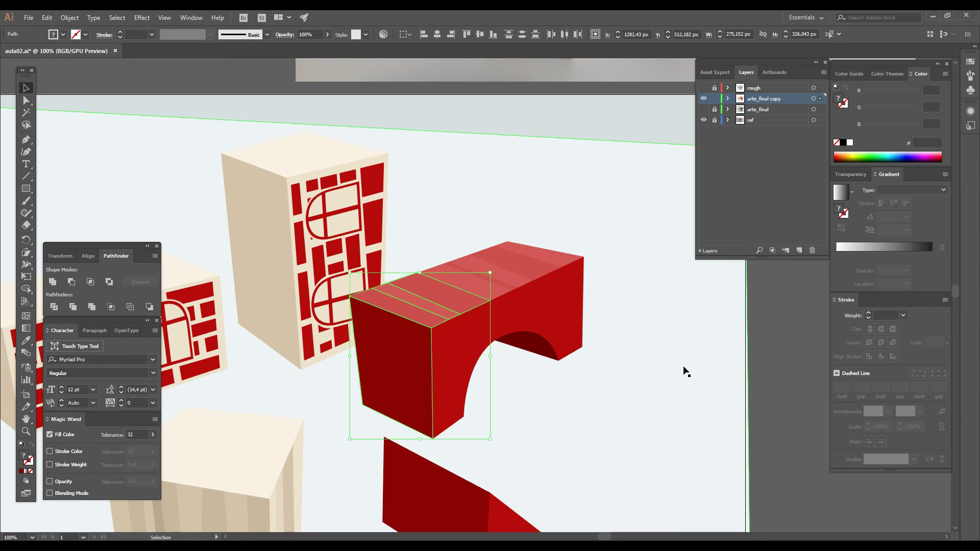
{"action": "left_click", "coordinate": [776, 381]}
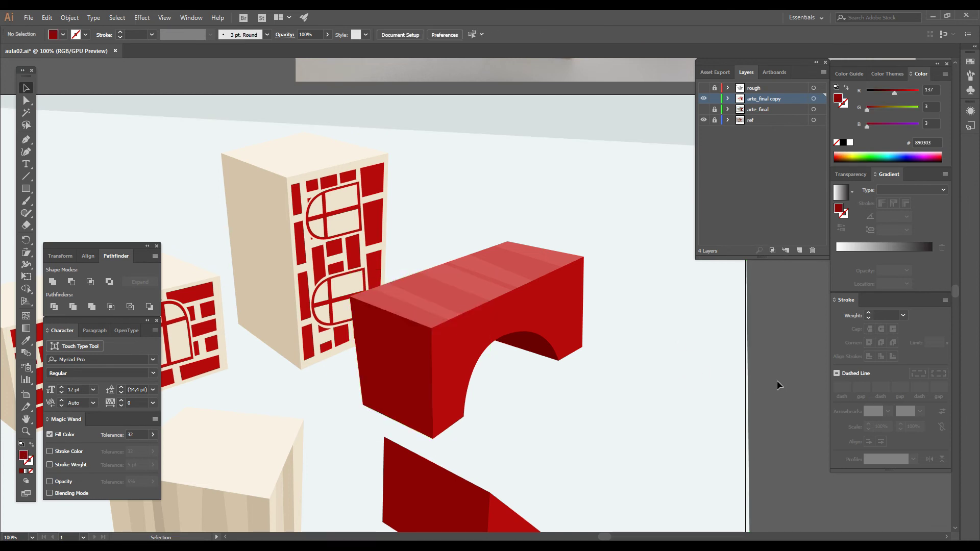
Reselect the arch block's dark end face with its nearest top strips, apply Bring to Front to them again, and deselect.
{"action": "left_click", "coordinate": [76, 19]}
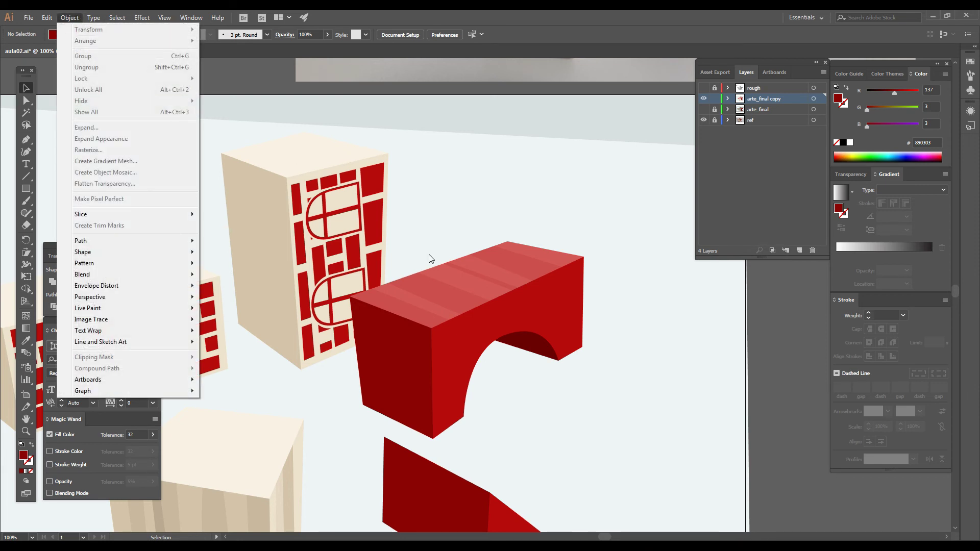
{"action": "left_click", "coordinate": [427, 346]}
{"action": "left_click", "coordinate": [425, 305], "text": "shift"}
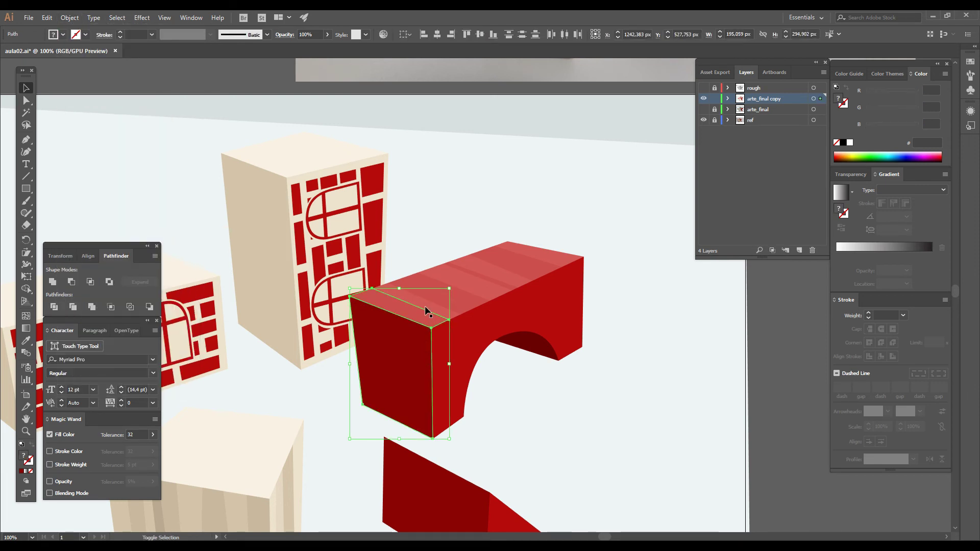
{"action": "left_click", "coordinate": [432, 296], "text": "shift"}
{"action": "left_click", "coordinate": [81, 18]}
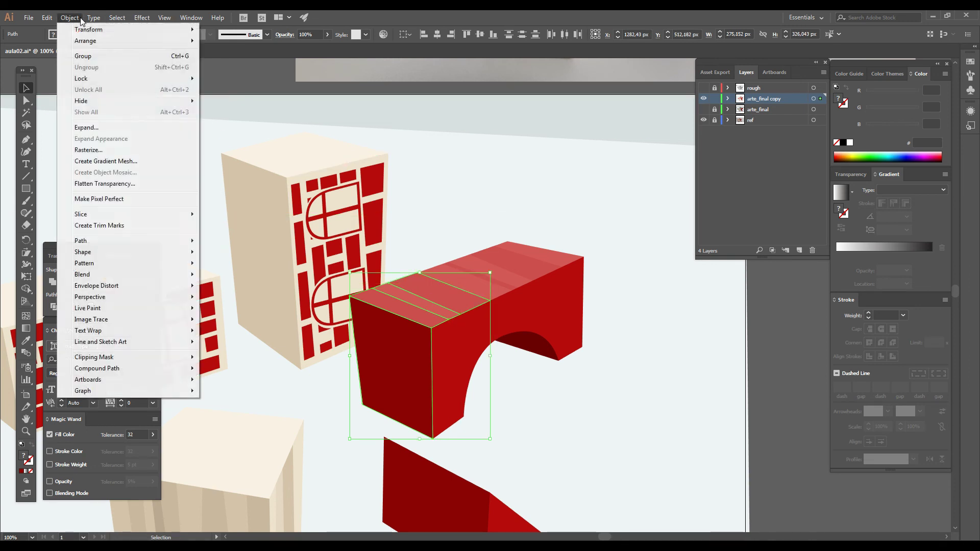
{"action": "left_click", "coordinate": [81, 19]}
{"action": "left_click", "coordinate": [81, 18]}
{"action": "mouse_move", "coordinate": [100, 41]}
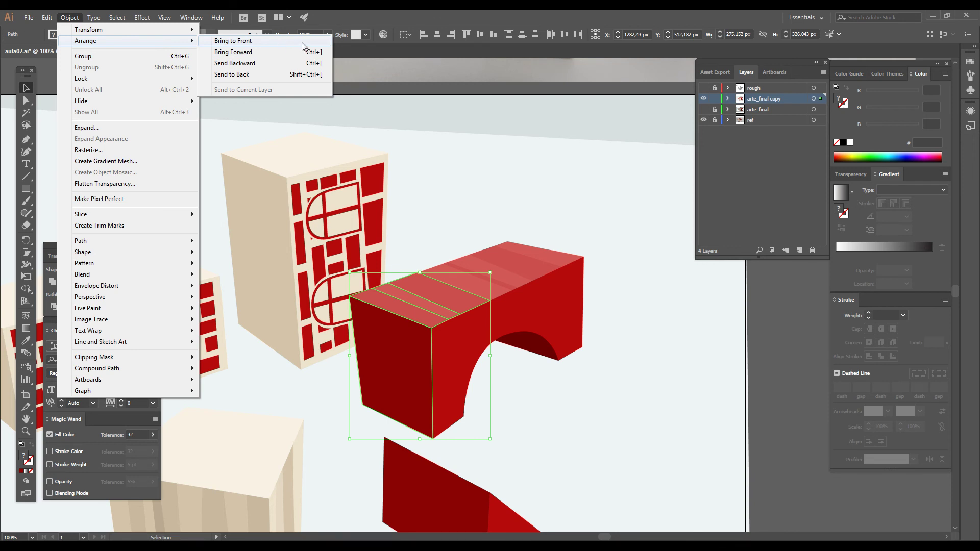
{"action": "left_click", "coordinate": [316, 42]}
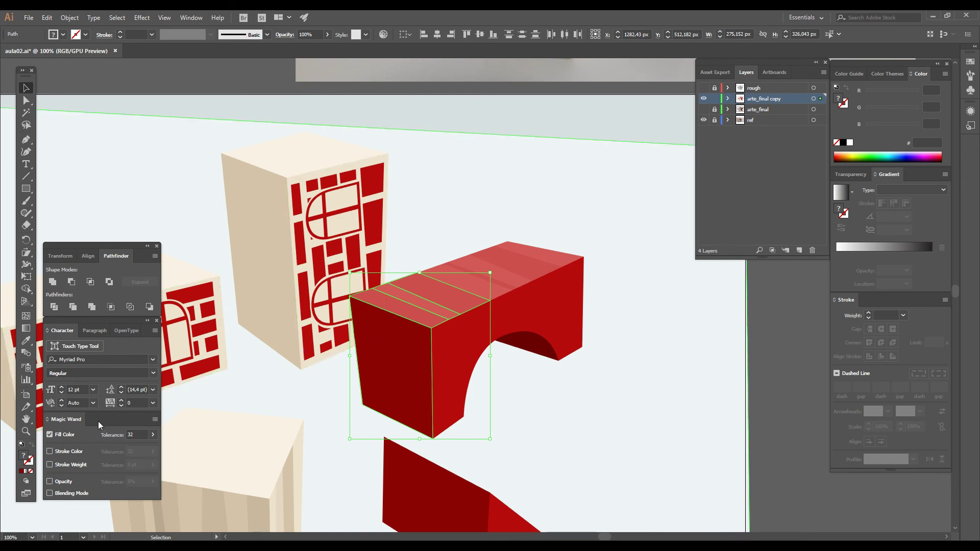
{"action": "key", "text": "z"}
{"action": "left_click", "coordinate": [495, 284], "text": "alt"}
{"action": "key", "text": "v"}
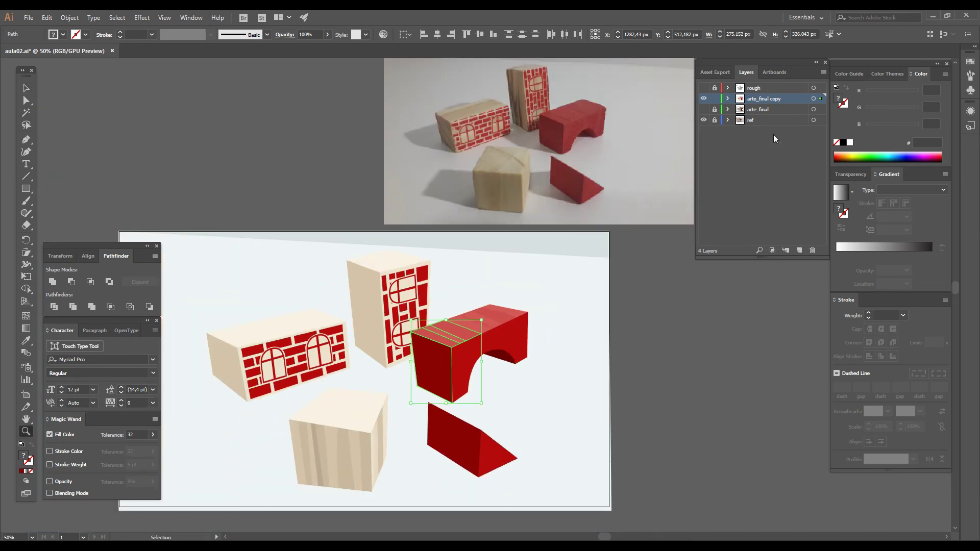
{"action": "left_click", "coordinate": [702, 363]}
Examine the anchor points of the background shapes along the artboard's right edge with the Direct Selection tool.
{"action": "left_click_drag", "start_coordinate": [582, 411], "coordinate": [630, 402]}
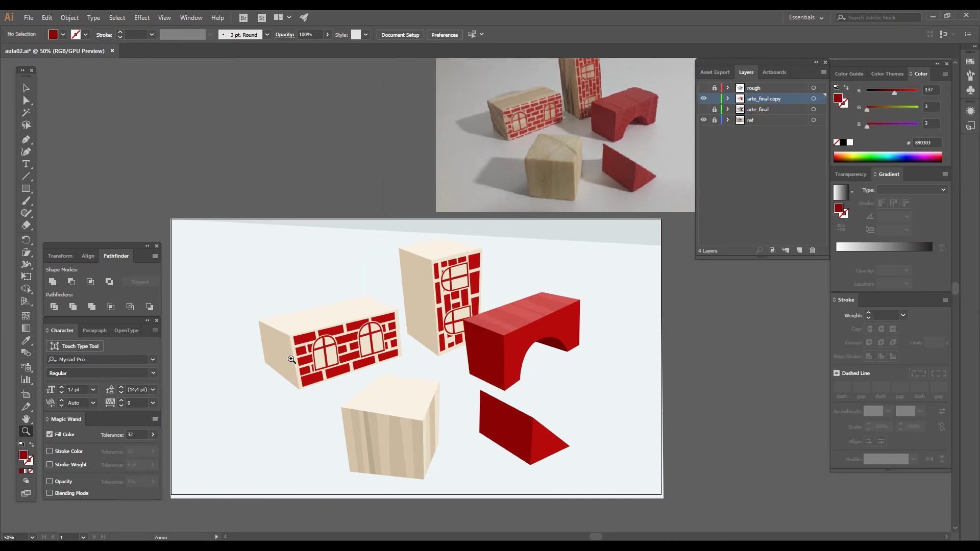
{"action": "left_click", "coordinate": [26, 101]}
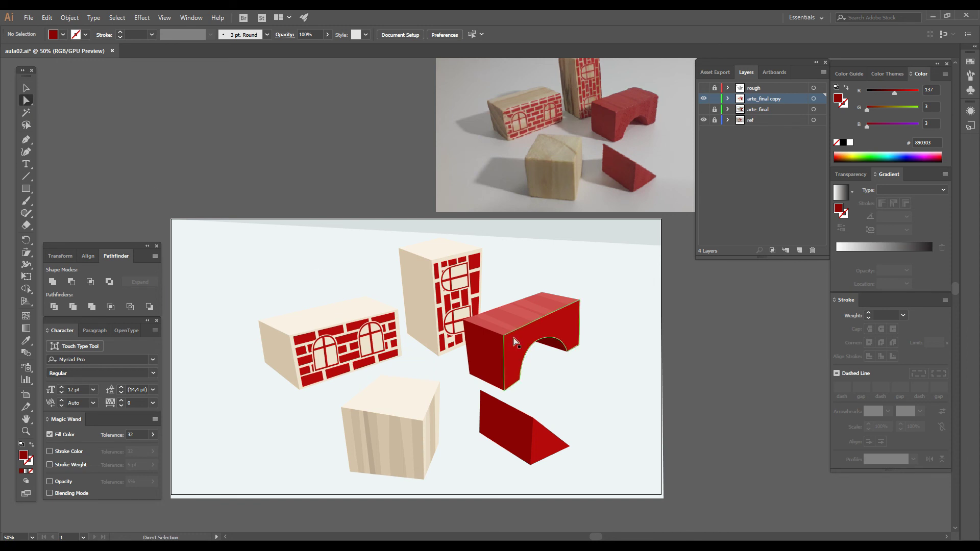
{"action": "left_click_drag", "start_coordinate": [517, 341], "coordinate": [444, 371]}
{"action": "left_click_drag", "start_coordinate": [595, 280], "coordinate": [576, 246]}
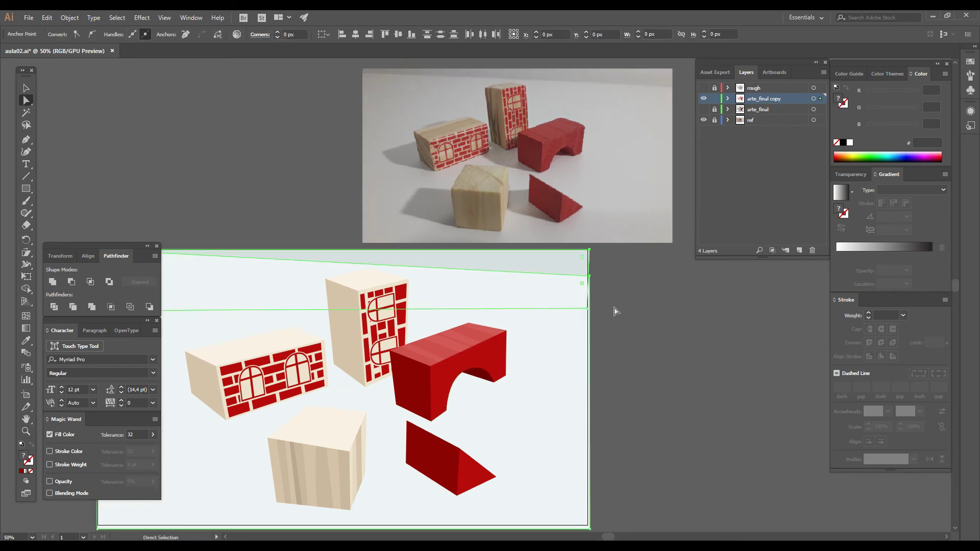
{"action": "left_click", "coordinate": [615, 310]}
{"action": "left_click", "coordinate": [590, 287]}
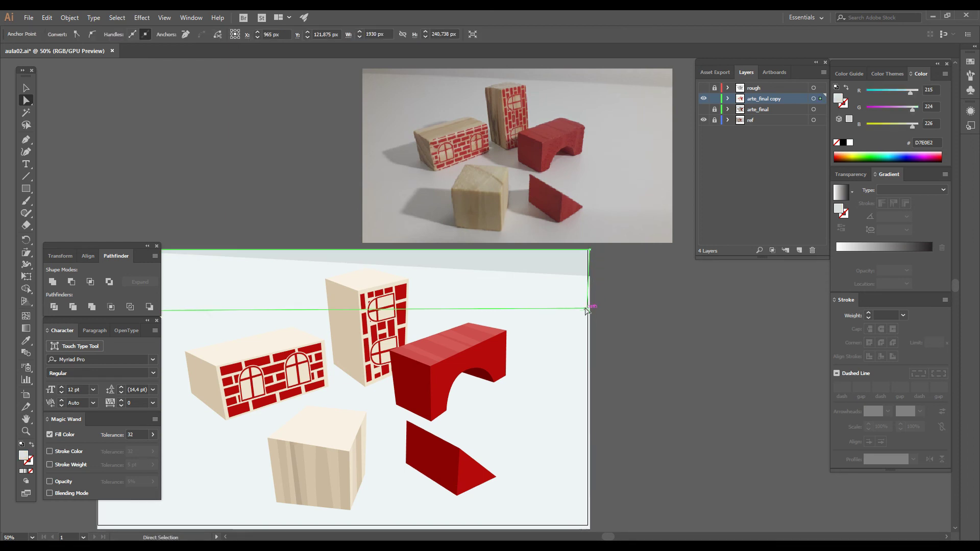
{"action": "left_click", "coordinate": [587, 309]}
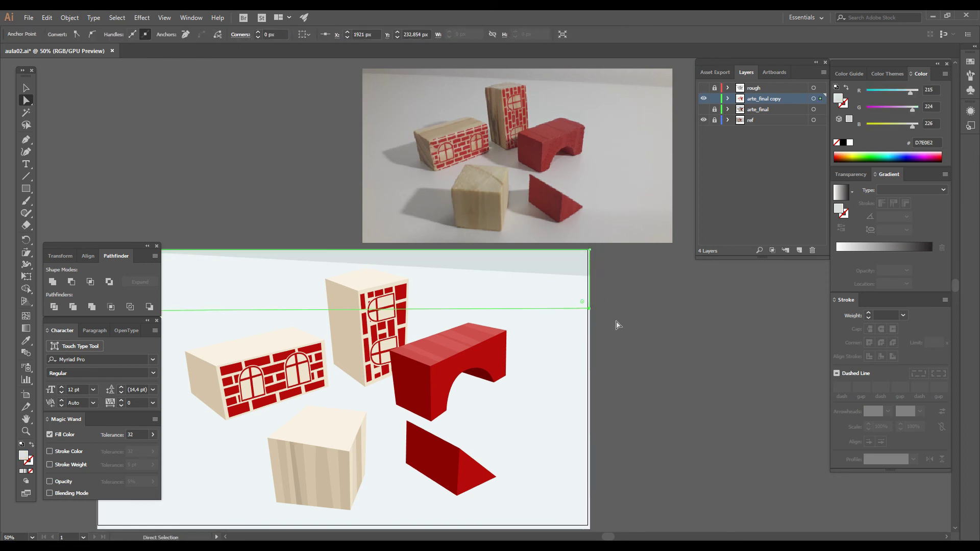
{"action": "left_click", "coordinate": [617, 325]}
{"action": "left_click_drag", "start_coordinate": [486, 361], "coordinate": [589, 361]}
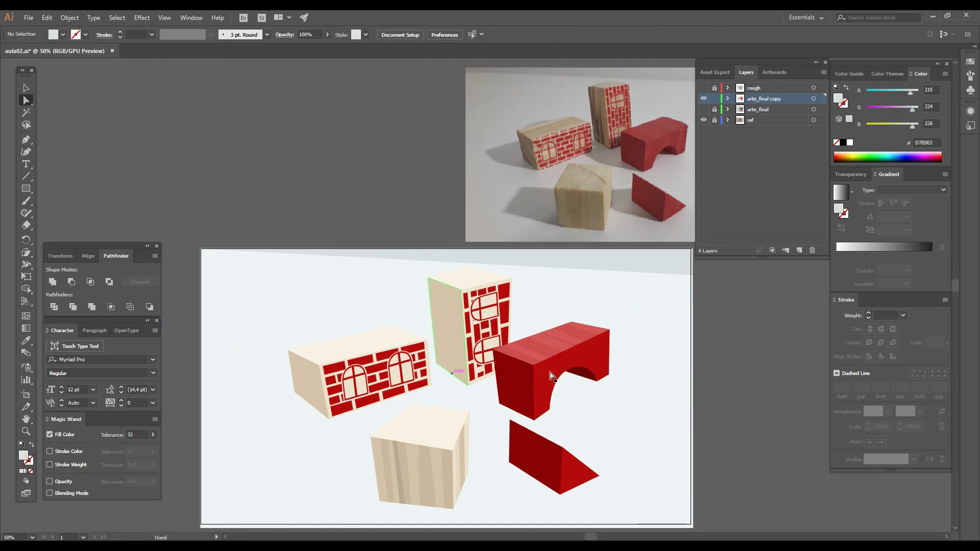
Group all the toy block artwork together, leaving out the two background shapes, and deselect it.
{"action": "left_click", "coordinate": [27, 88]}
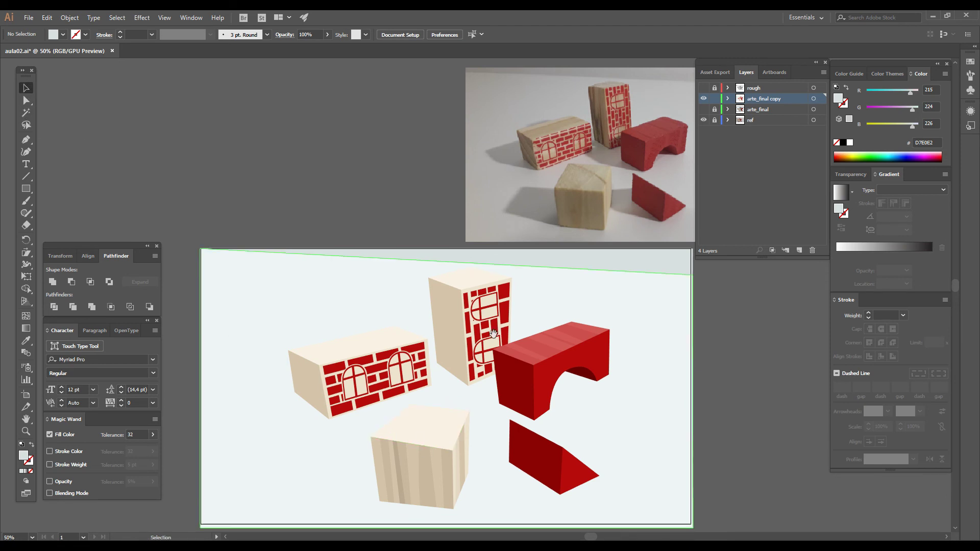
{"action": "left_click_drag", "start_coordinate": [588, 434], "coordinate": [580, 346]}
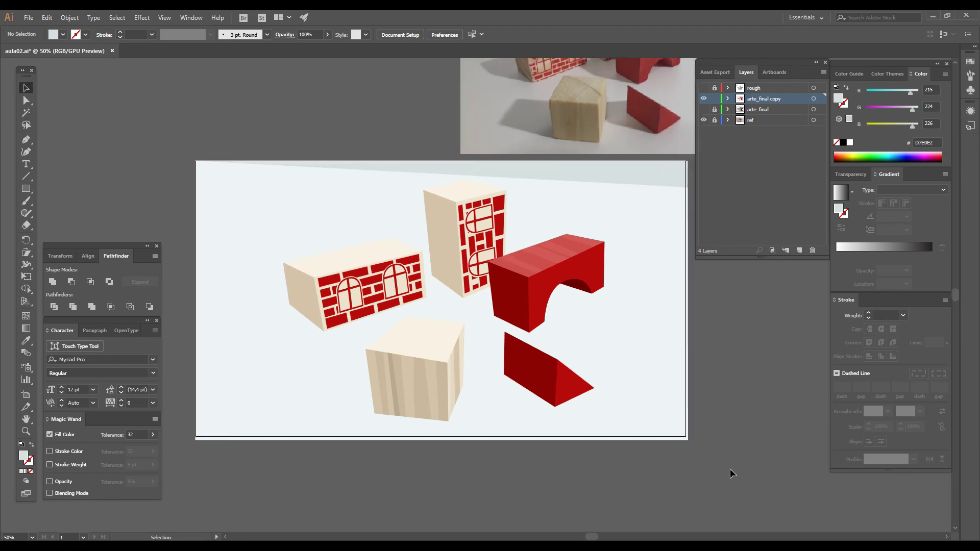
{"action": "left_click_drag", "start_coordinate": [514, 245], "coordinate": [512, 270]}
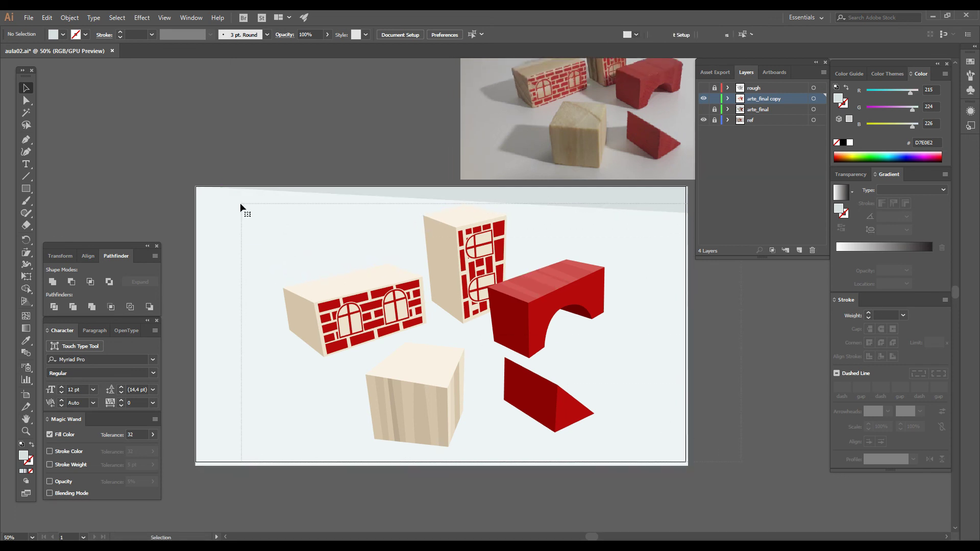
{"action": "key", "text": "ctrl+a"}
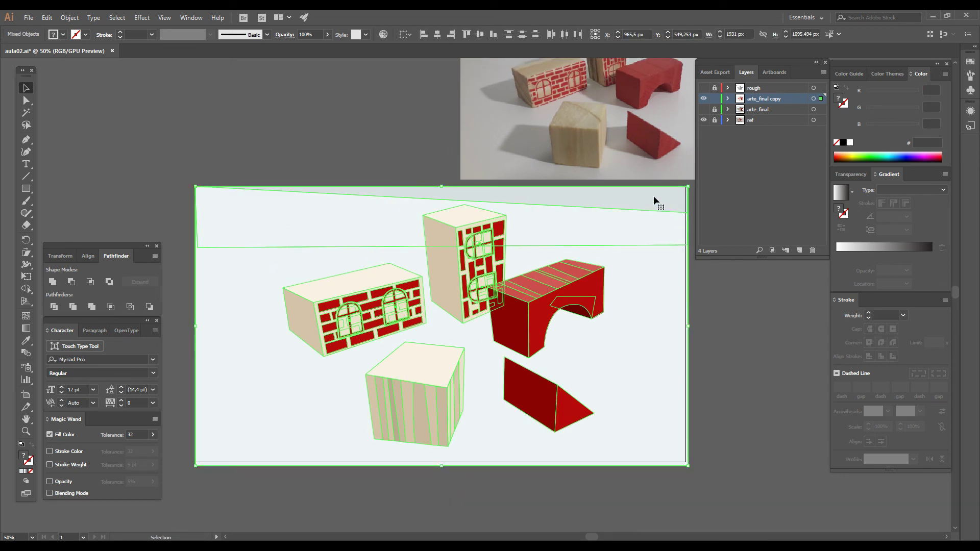
{"action": "left_click", "coordinate": [655, 293], "text": "shift"}
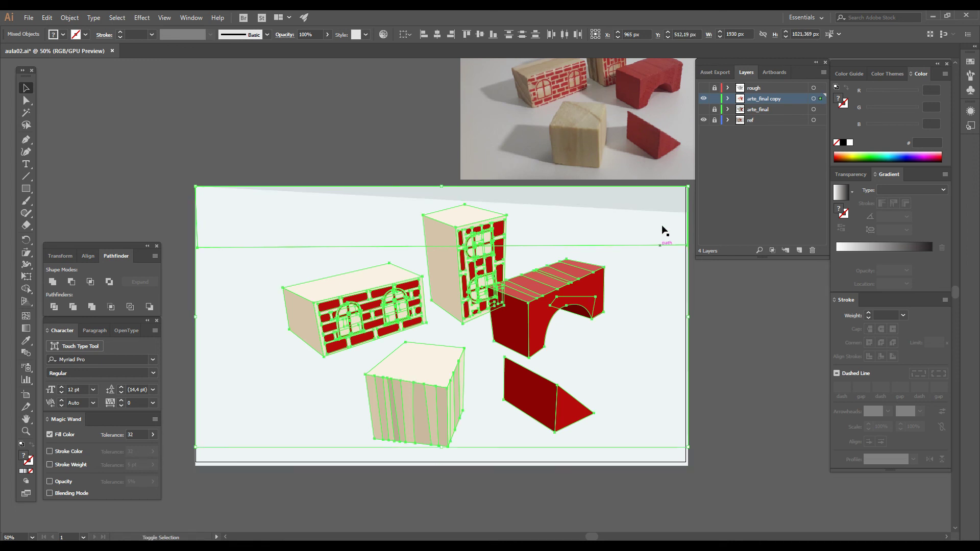
{"action": "left_click", "coordinate": [660, 199], "text": "shift"}
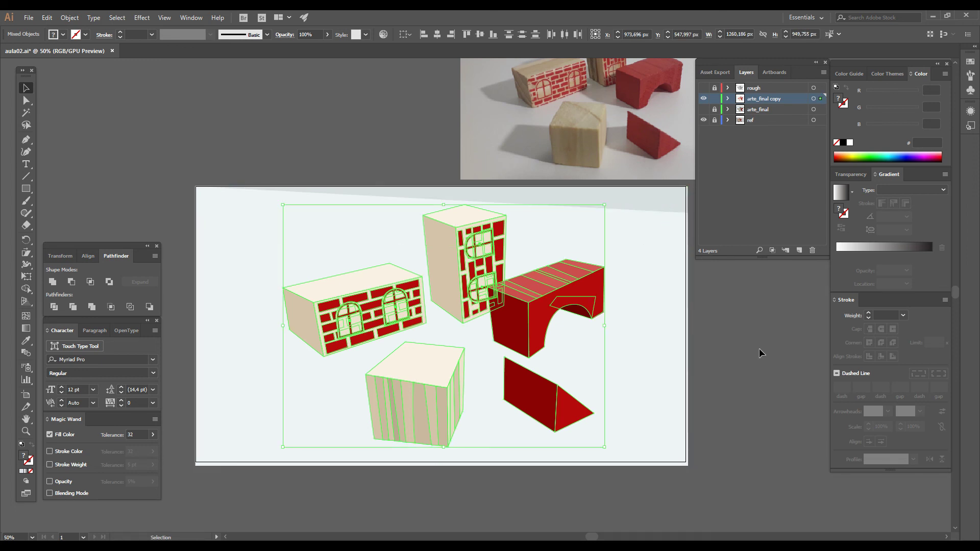
{"action": "key", "text": "ctrl+g"}
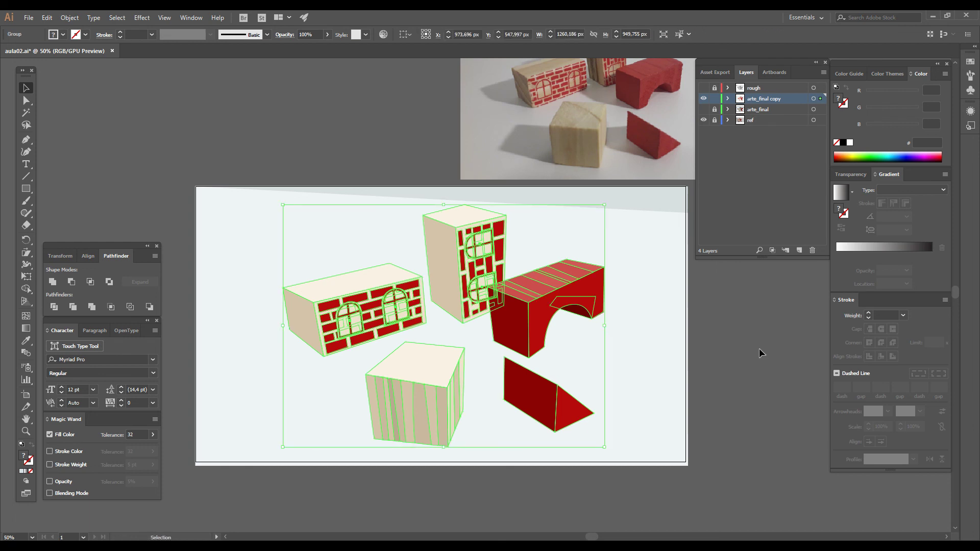
{"action": "left_click", "coordinate": [758, 352]}
{"action": "left_click_drag", "start_coordinate": [555, 248], "coordinate": [517, 288]}
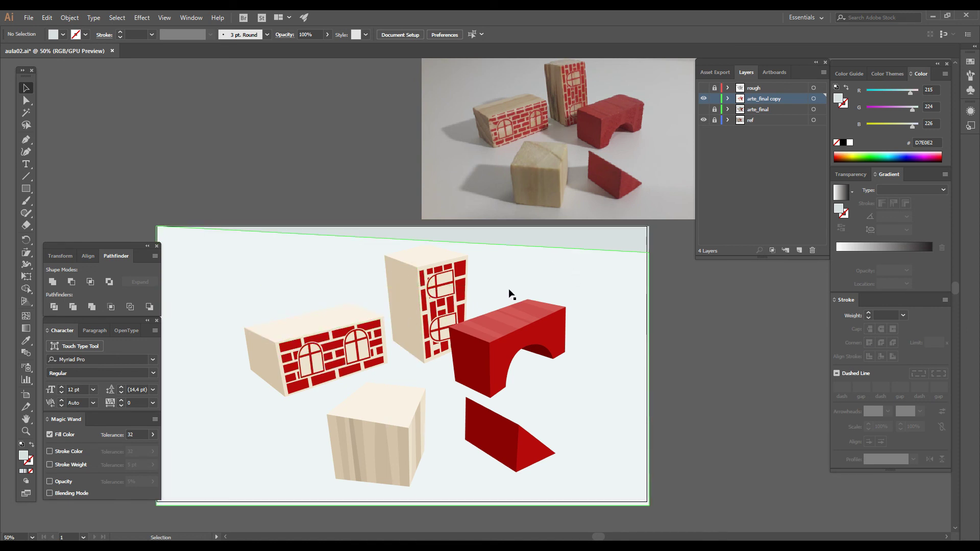
Choose the Pen tool and set the fill colour to dark grey 424444 without a stroke.
{"action": "left_click", "coordinate": [26, 140]}
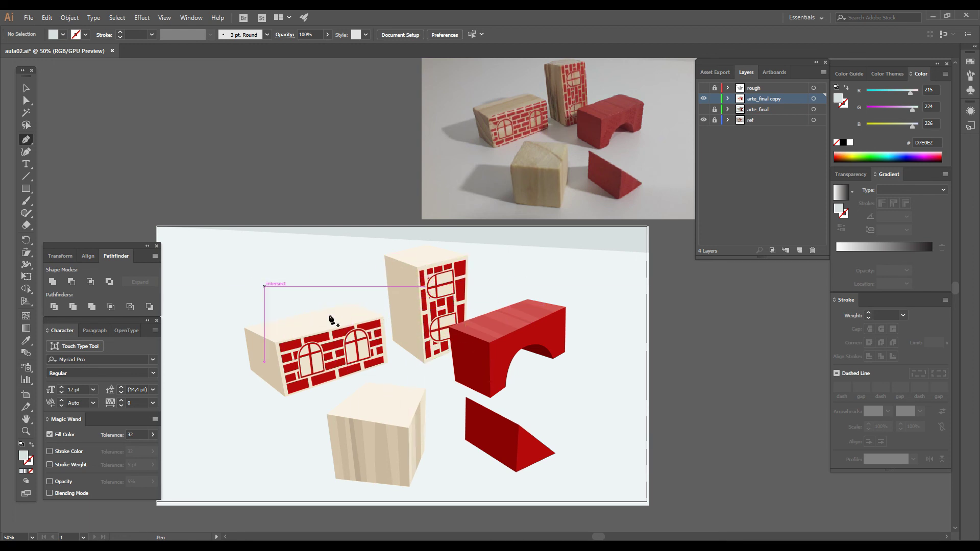
{"action": "double_click", "coordinate": [23, 456]}
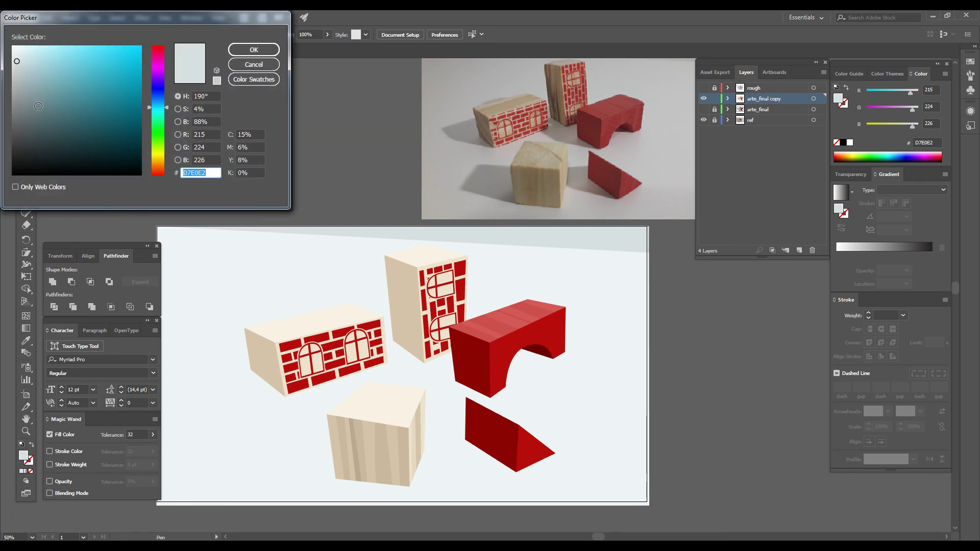
{"action": "left_click_drag", "start_coordinate": [36, 108], "coordinate": [17, 139]}
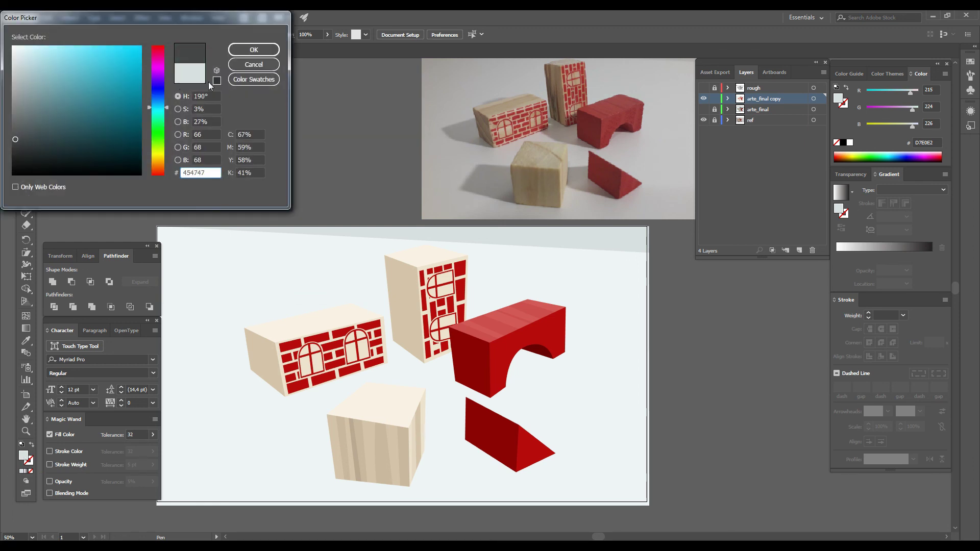
{"action": "left_click", "coordinate": [250, 50]}
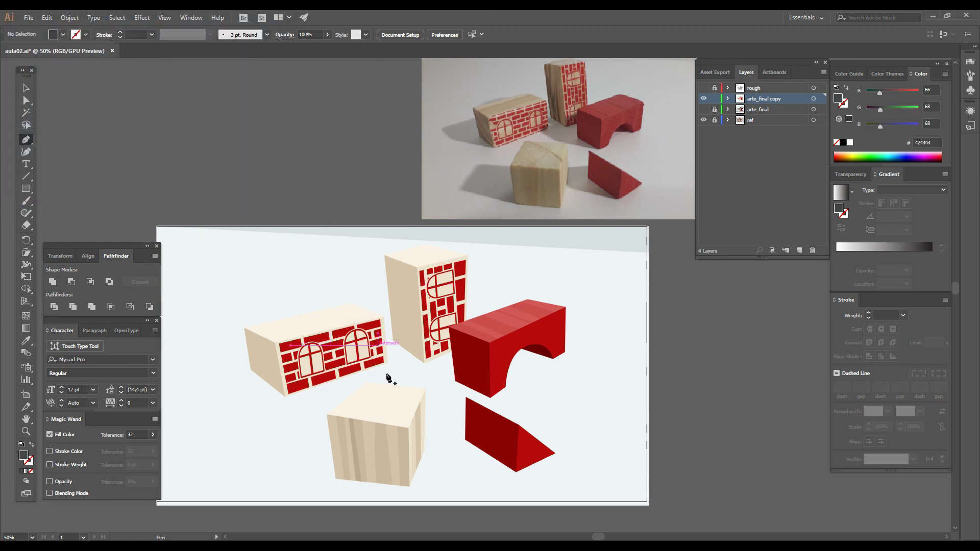
Draw one closed dark grey shadow shape running under the wooden cube and the red wedge, extending beyond the cube's far side.
{"action": "left_click", "coordinate": [490, 422]}
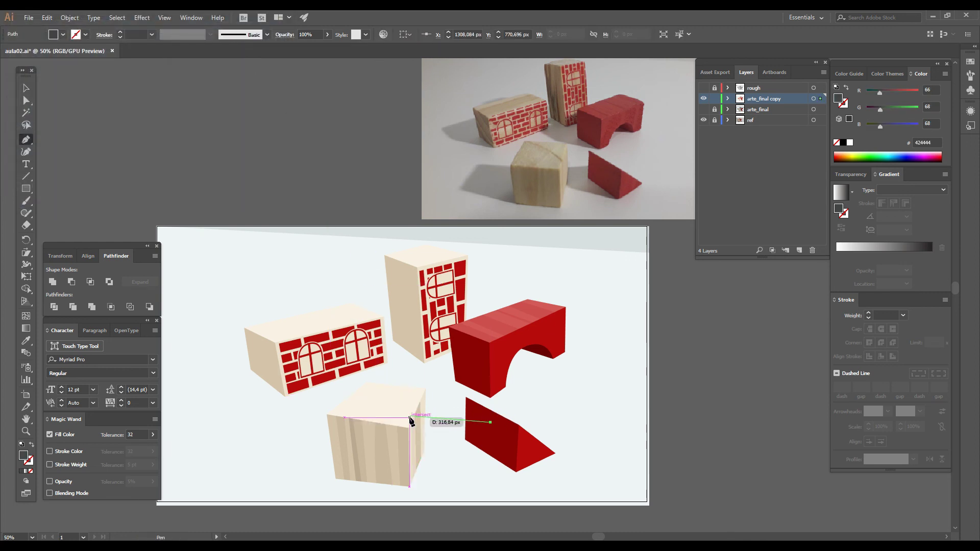
{"action": "left_click", "coordinate": [409, 417]}
{"action": "left_click", "coordinate": [338, 424]}
{"action": "left_click", "coordinate": [272, 421]}
{"action": "left_click", "coordinate": [260, 453]}
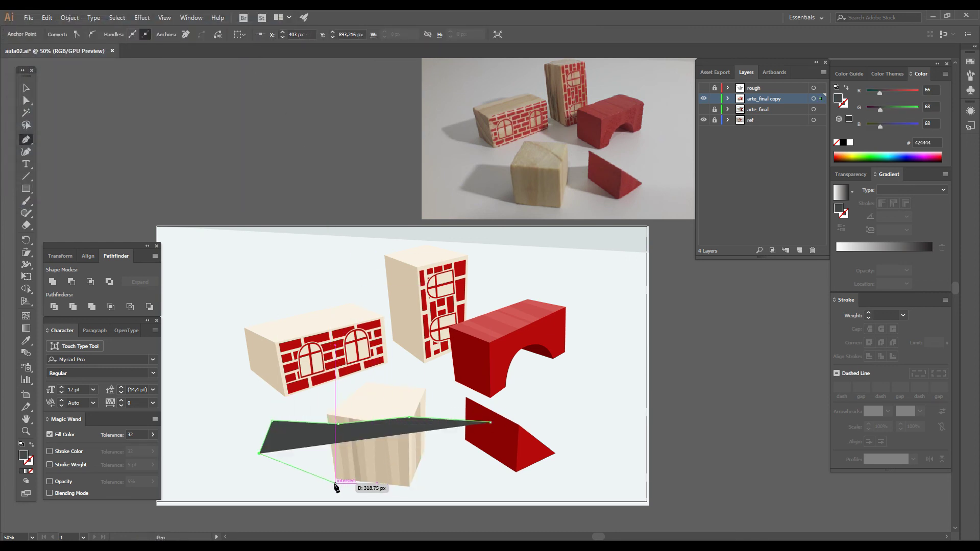
{"action": "left_click", "coordinate": [334, 481]}
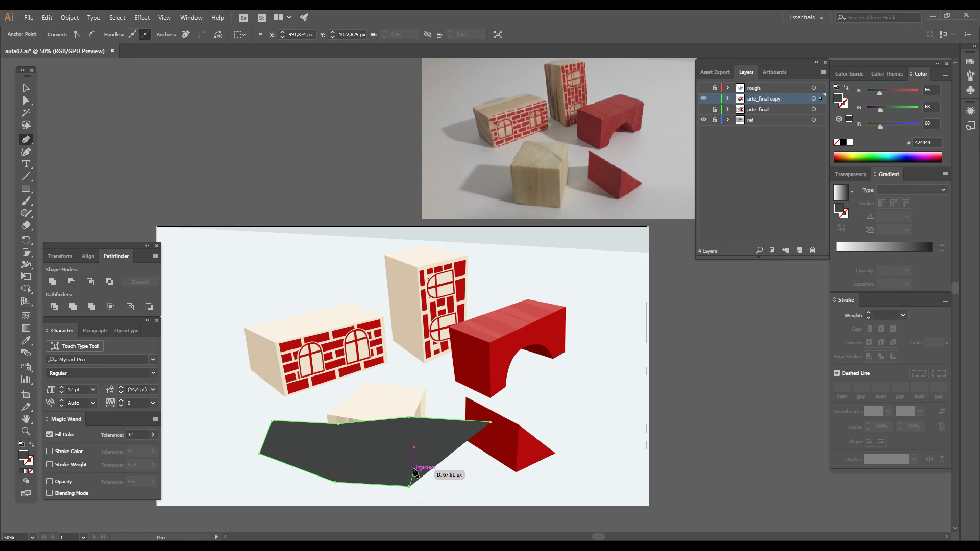
{"action": "left_click", "coordinate": [414, 469]}
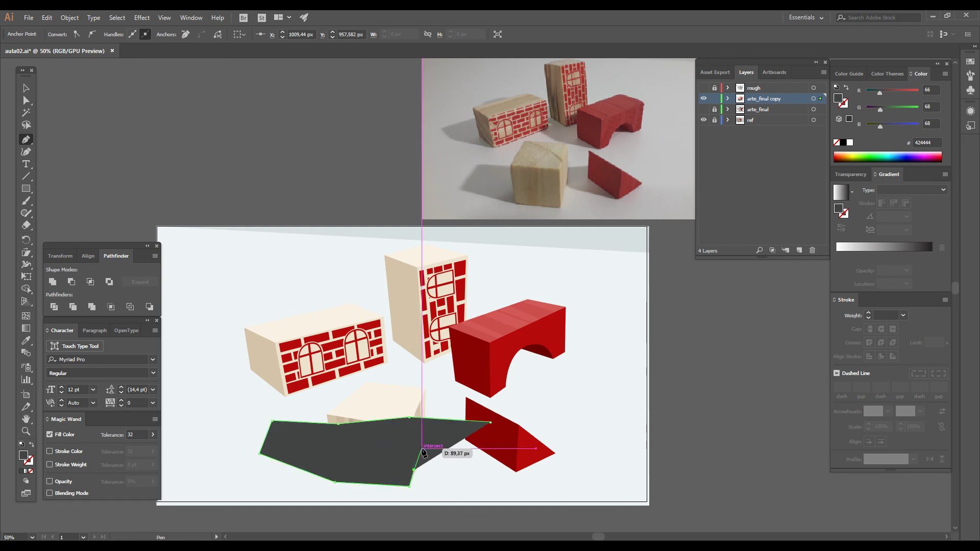
{"action": "left_click", "coordinate": [422, 448]}
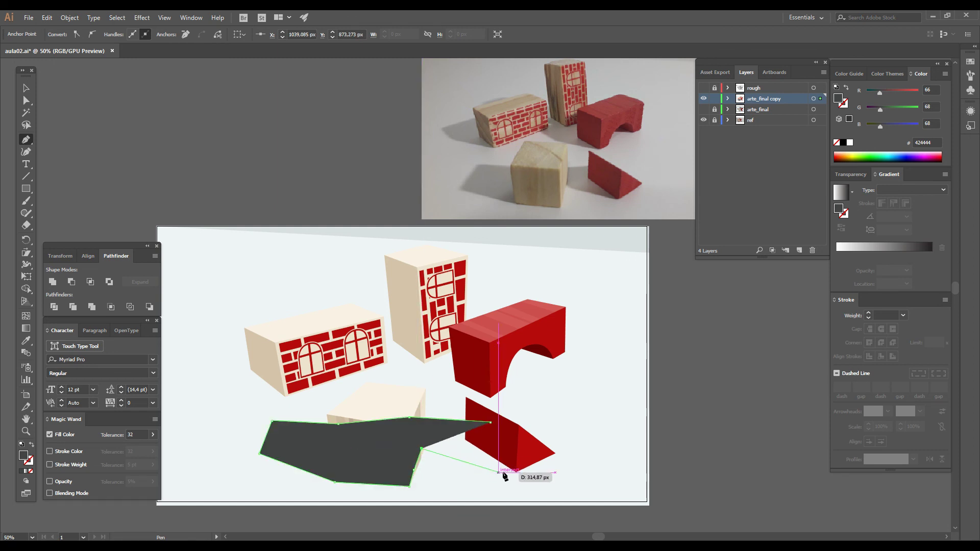
{"action": "left_click", "coordinate": [516, 471]}
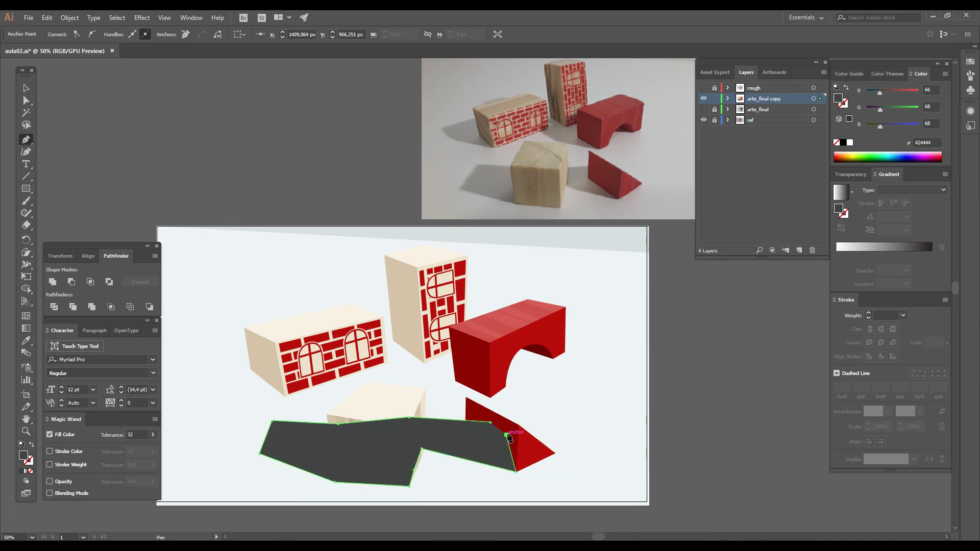
{"action": "left_click", "coordinate": [506, 435]}
{"action": "left_click", "coordinate": [490, 422]}
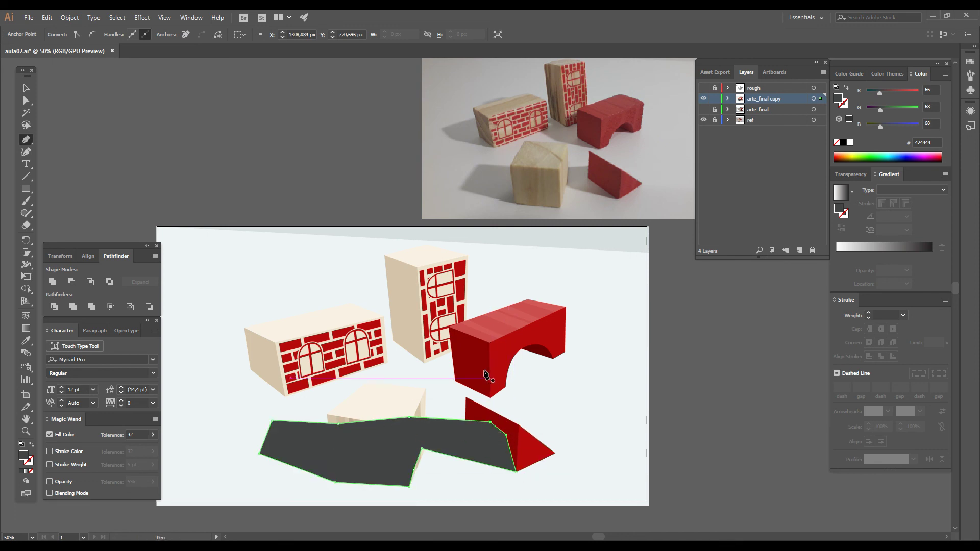
Draw a second closed dark grey shadow shape spanning the long brick block, the tall block and the arch block's legs.
{"action": "left_click_drag", "start_coordinate": [484, 377], "coordinate": [499, 410]}
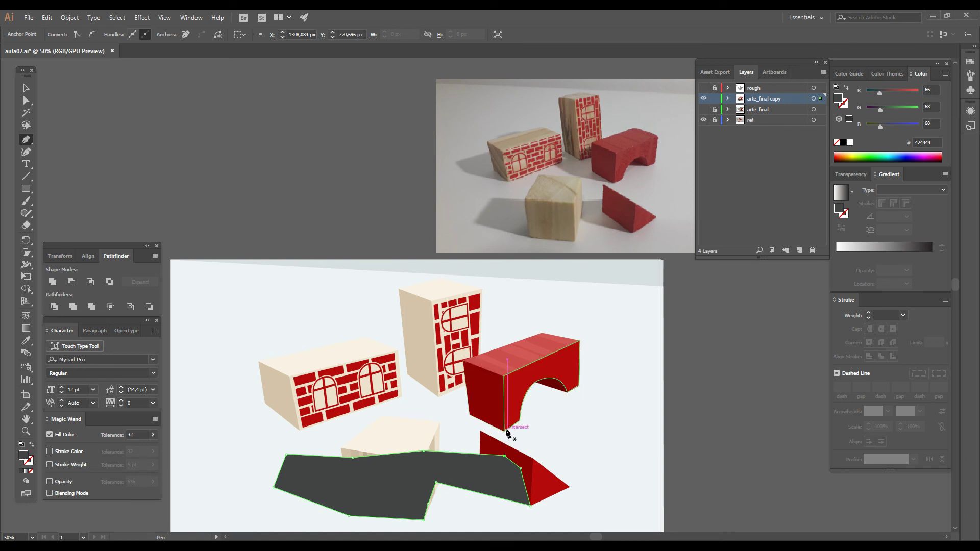
{"action": "key", "text": "ctrl+shift+a"}
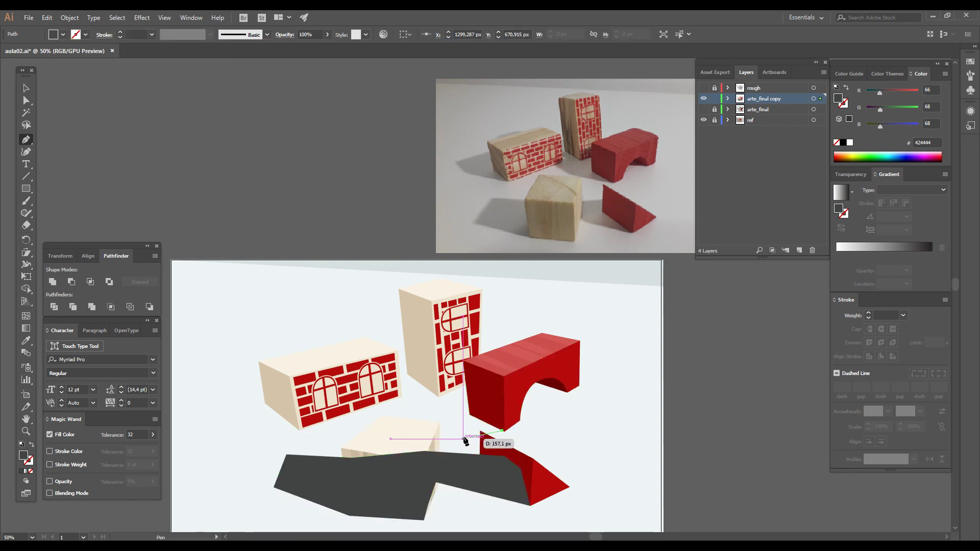
{"action": "left_click", "coordinate": [503, 431]}
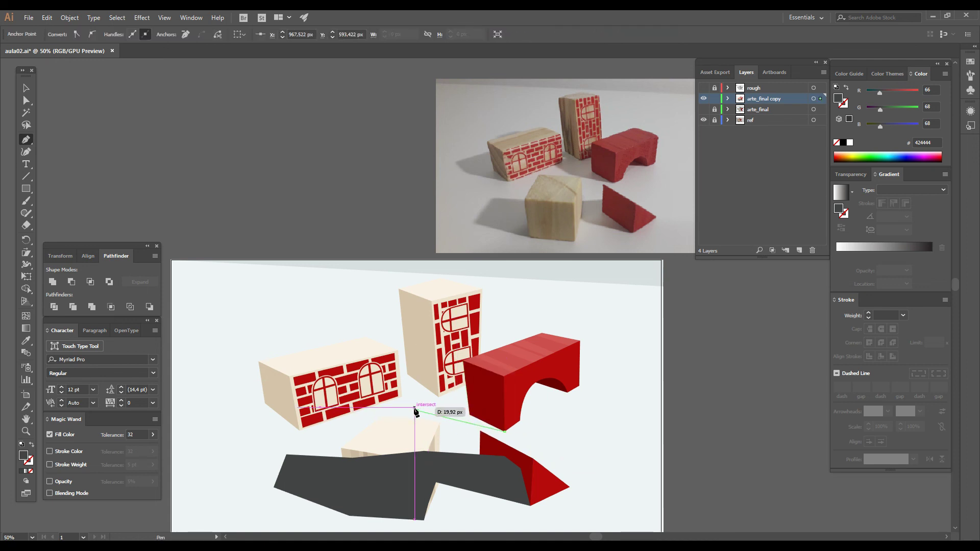
{"action": "left_click", "coordinate": [388, 393]}
{"action": "left_click", "coordinate": [300, 430]}
{"action": "left_click", "coordinate": [235, 420]}
{"action": "left_click", "coordinate": [217, 400]}
{"action": "left_click", "coordinate": [275, 381]}
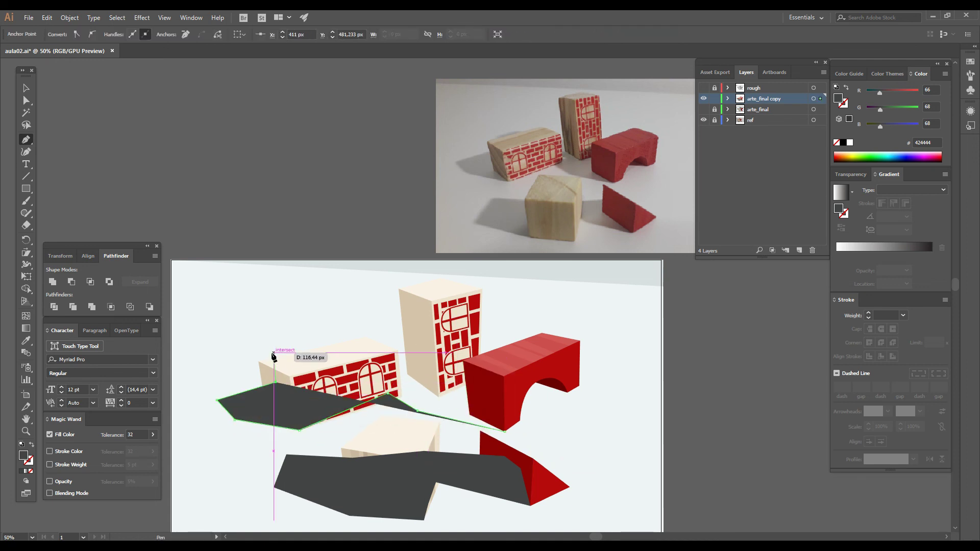
{"action": "left_click", "coordinate": [272, 352]}
{"action": "left_click", "coordinate": [314, 343]}
{"action": "left_click", "coordinate": [392, 367]}
{"action": "left_click", "coordinate": [423, 361]}
{"action": "left_click", "coordinate": [456, 359]}
{"action": "left_click", "coordinate": [504, 393]}
{"action": "left_click", "coordinate": [546, 363]}
{"action": "left_click", "coordinate": [567, 393]}
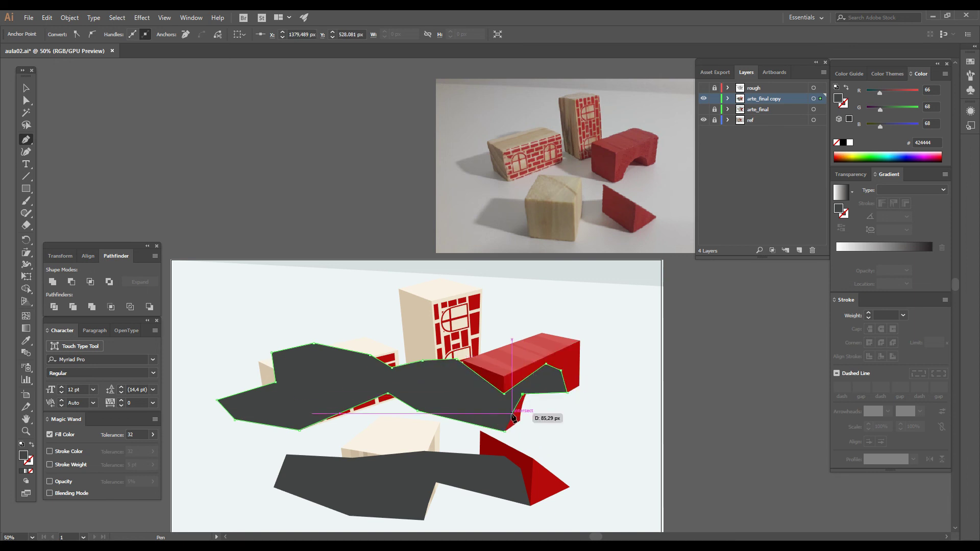
{"action": "left_click", "coordinate": [512, 413]}
{"action": "left_click", "coordinate": [504, 431]}
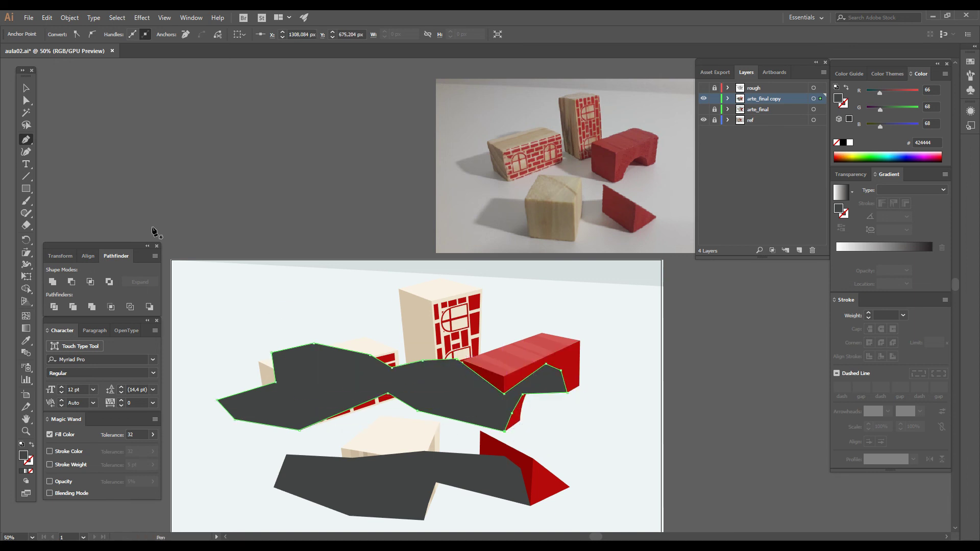
Select both dark grey shadow shapes and place them behind the blocks, in front of the background.
{"action": "left_click", "coordinate": [26, 87]}
{"action": "left_click", "coordinate": [217, 176]}
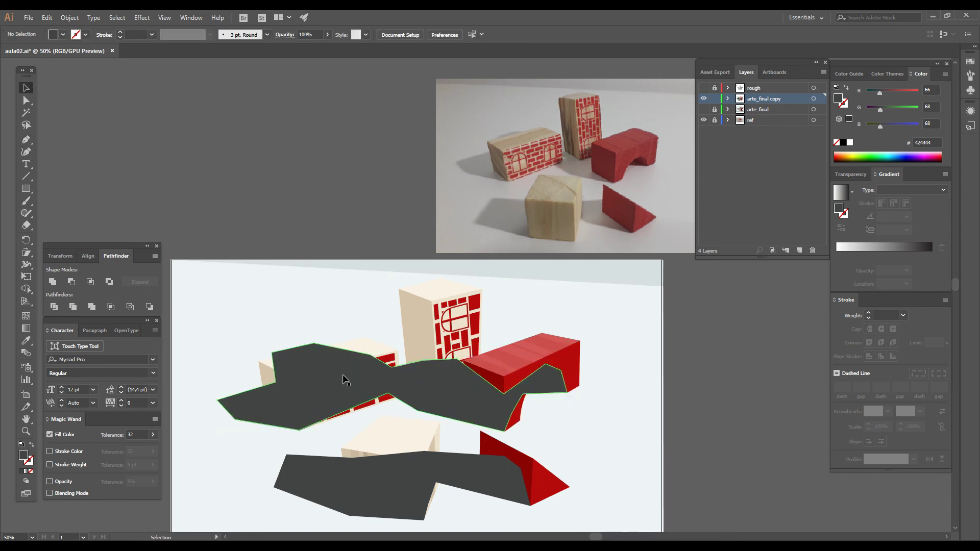
{"action": "left_click", "coordinate": [407, 394]}
{"action": "left_click", "coordinate": [422, 501], "text": "shift"}
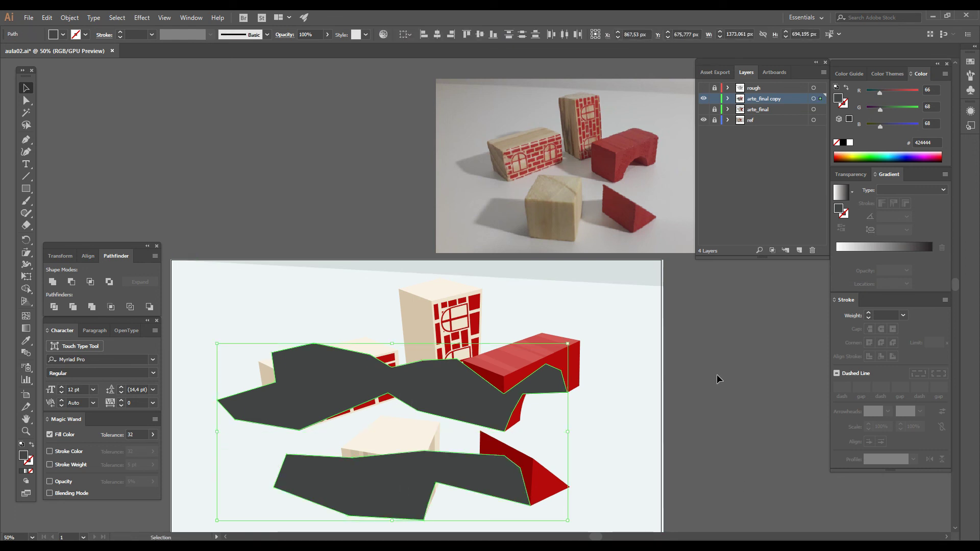
{"action": "key", "text": "a"}
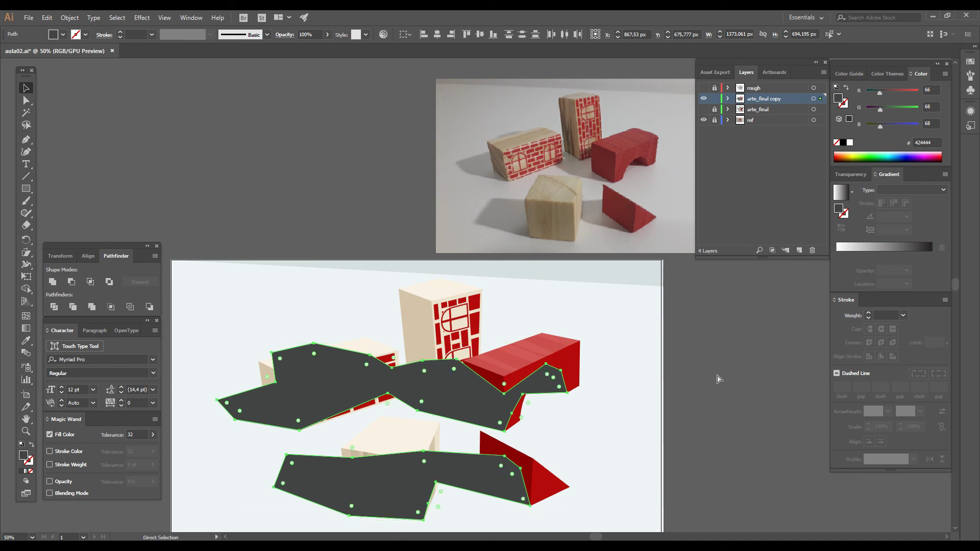
{"action": "key", "text": "ctrl+shift+bracketleft"}
{"action": "key", "text": "v"}
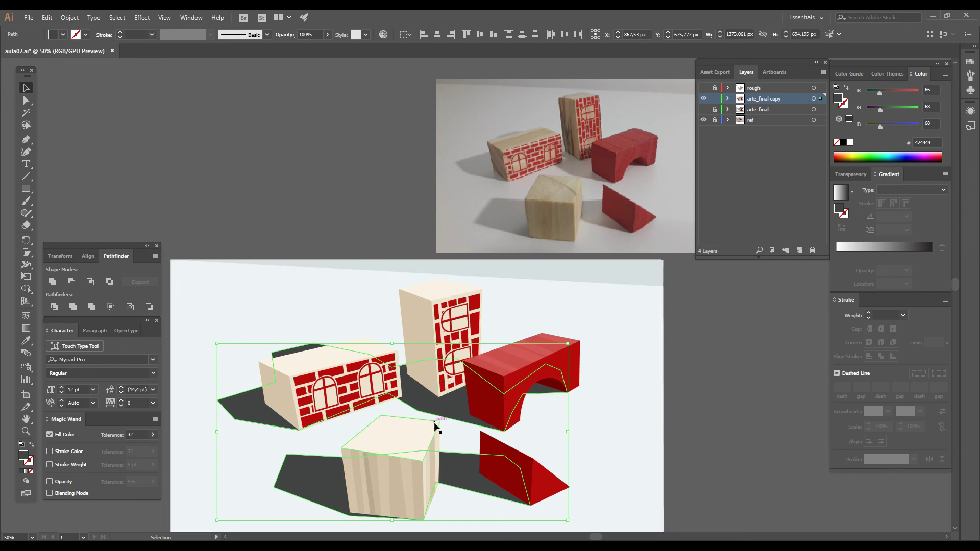
Lower the opacity of both shadow shapes to 13% and deselect them.
{"action": "left_click", "coordinate": [851, 174]}
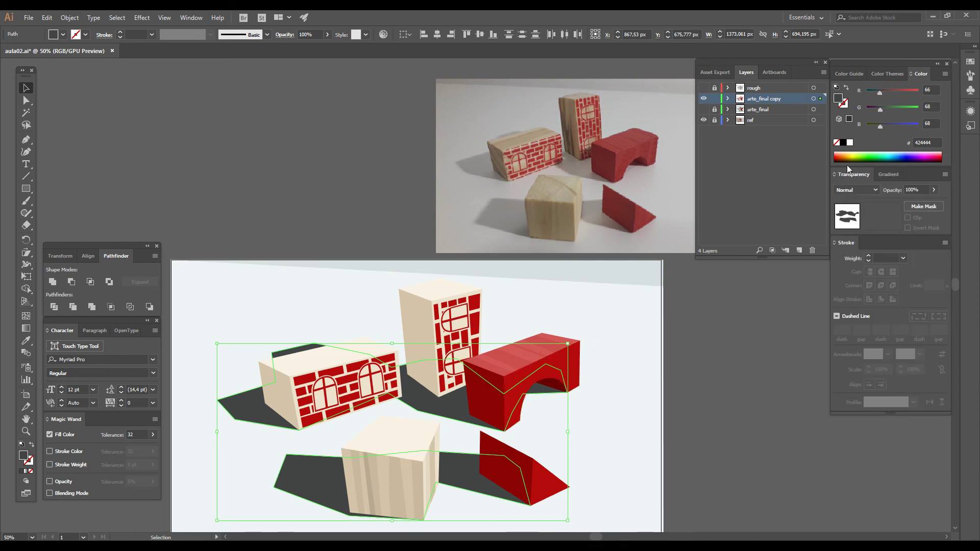
{"action": "left_click", "coordinate": [934, 190]}
{"action": "left_click", "coordinate": [908, 204]}
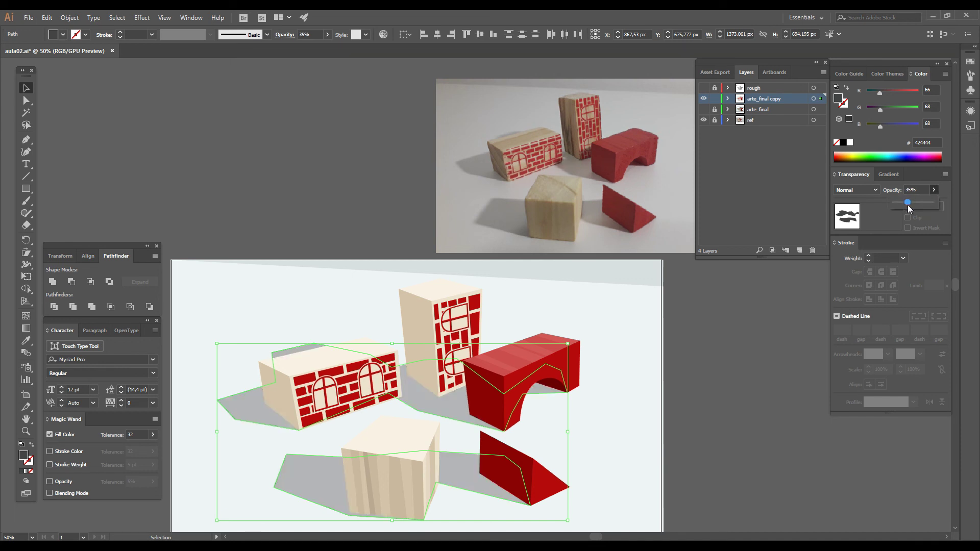
{"action": "left_click_drag", "start_coordinate": [907, 204], "coordinate": [900, 204]}
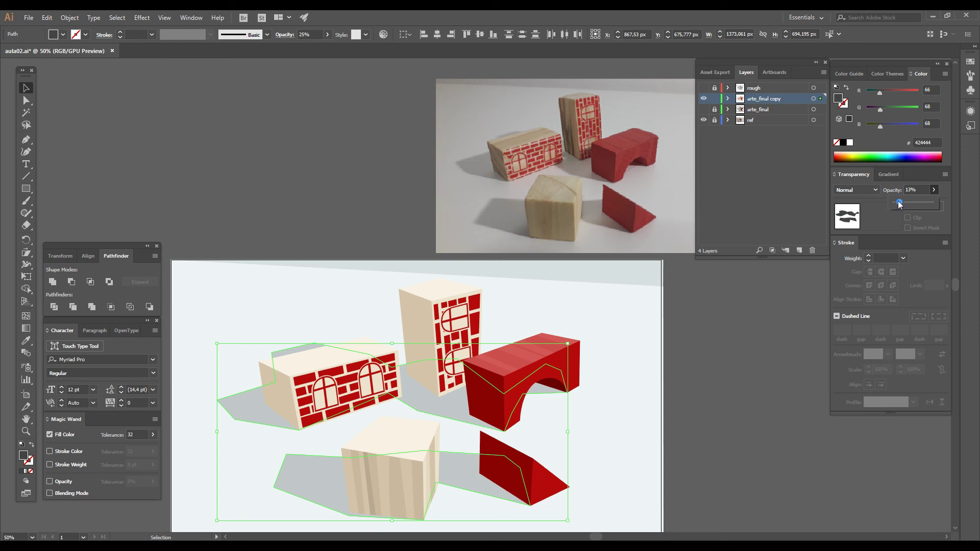
{"action": "left_click", "coordinate": [750, 324]}
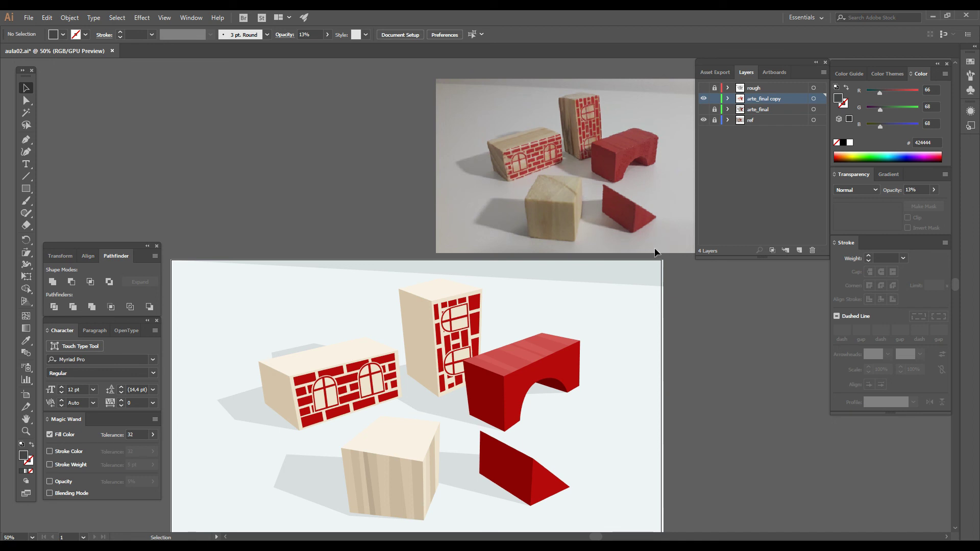
Draw a closed dark grey shape over the red wedge's darker face, redoing its lower outer corner slightly outside the face.
{"action": "left_click", "coordinate": [28, 143]}
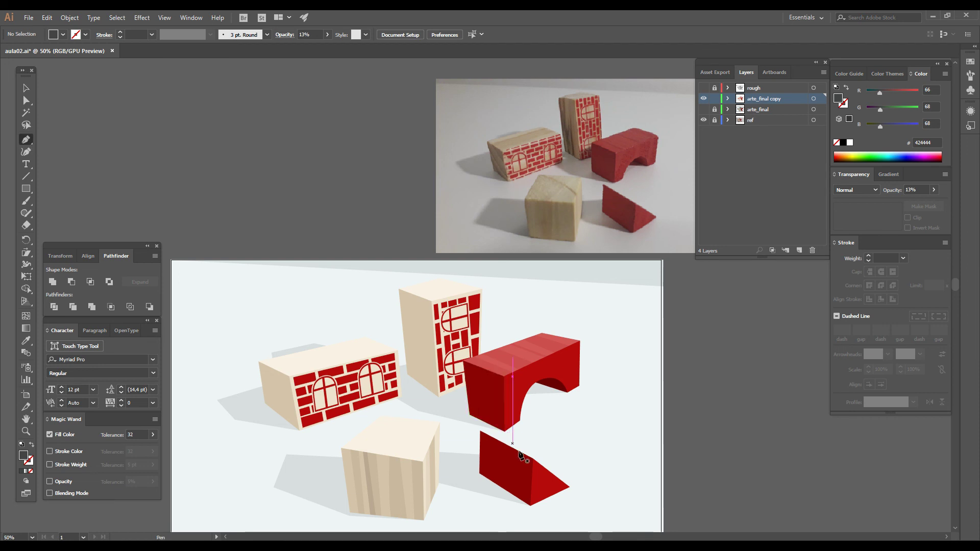
{"action": "left_click", "coordinate": [532, 506]}
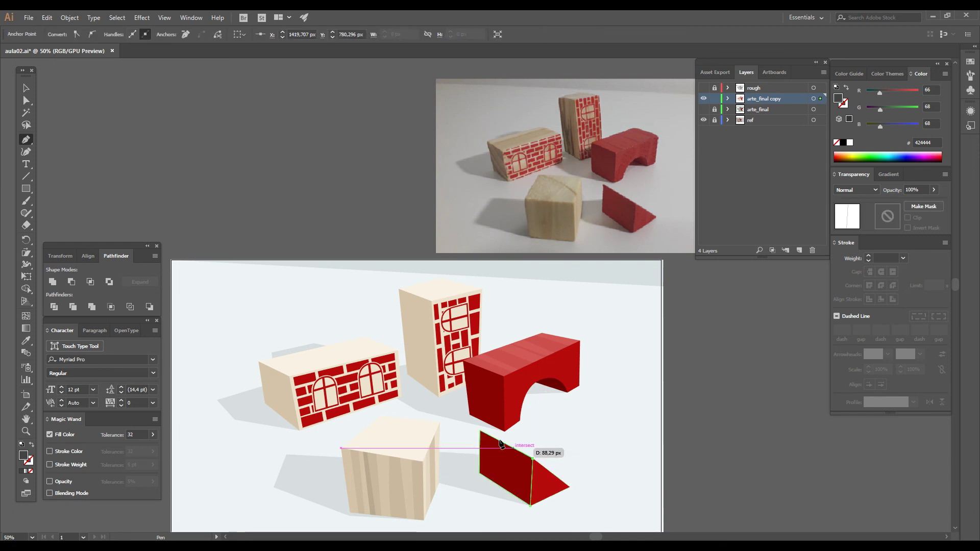
{"action": "left_click", "coordinate": [480, 431]}
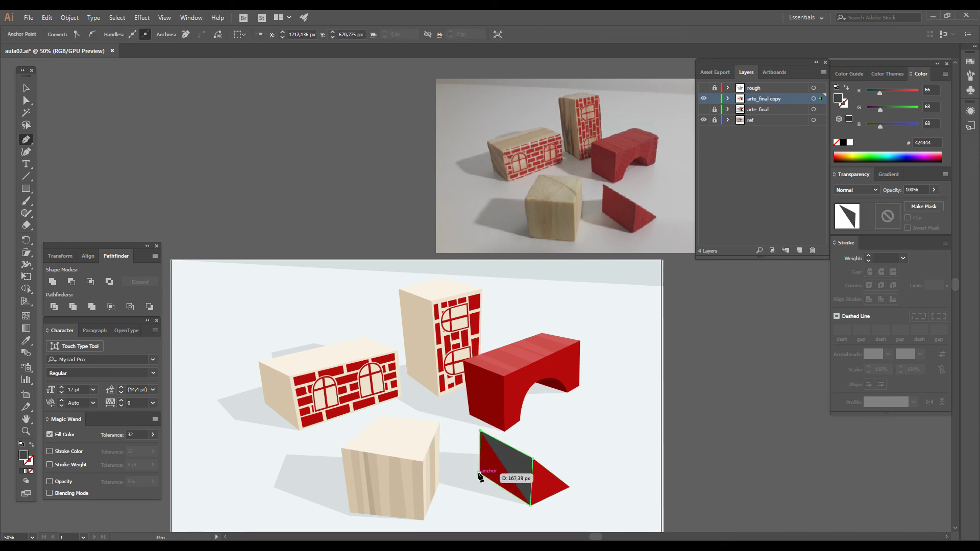
{"action": "left_click", "coordinate": [480, 474]}
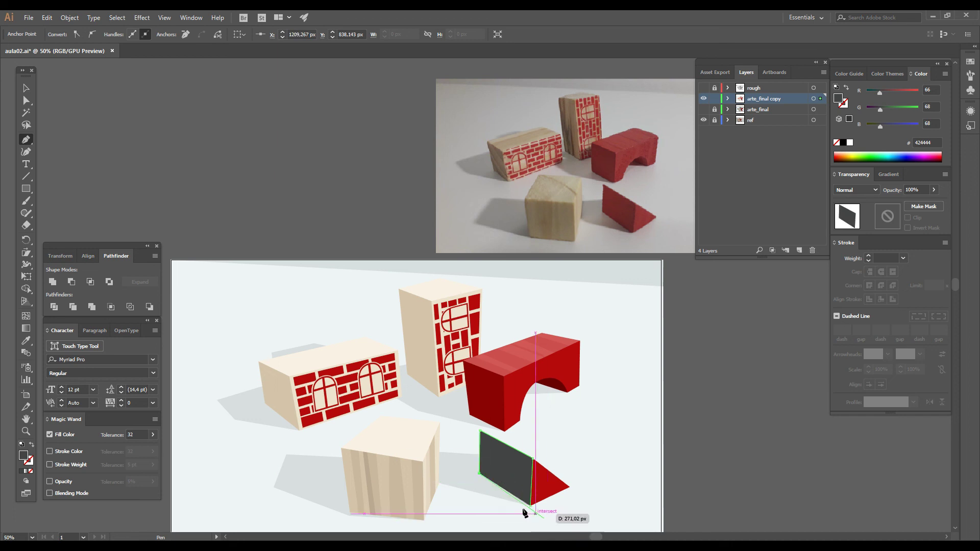
{"action": "key", "text": "ctrl+z"}
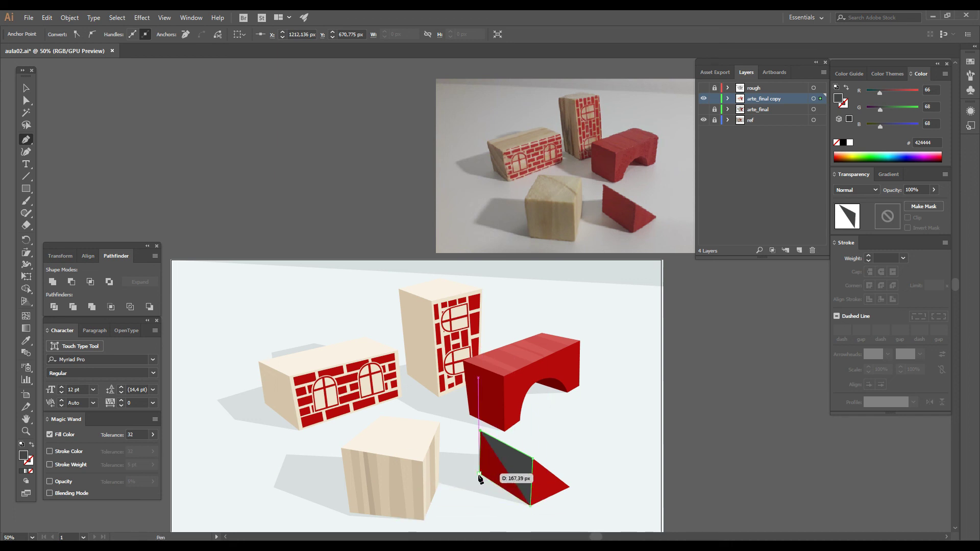
{"action": "left_click", "coordinate": [475, 476]}
{"action": "left_click", "coordinate": [530, 506]}
Draw a closed dark grey shape over the wooden cube's wood-grain front face.
{"action": "left_click", "coordinate": [341, 449]}
{"action": "left_click", "coordinate": [350, 512]}
{"action": "left_click", "coordinate": [423, 520]}
{"action": "left_click", "coordinate": [418, 468]}
{"action": "left_click", "coordinate": [341, 449]}
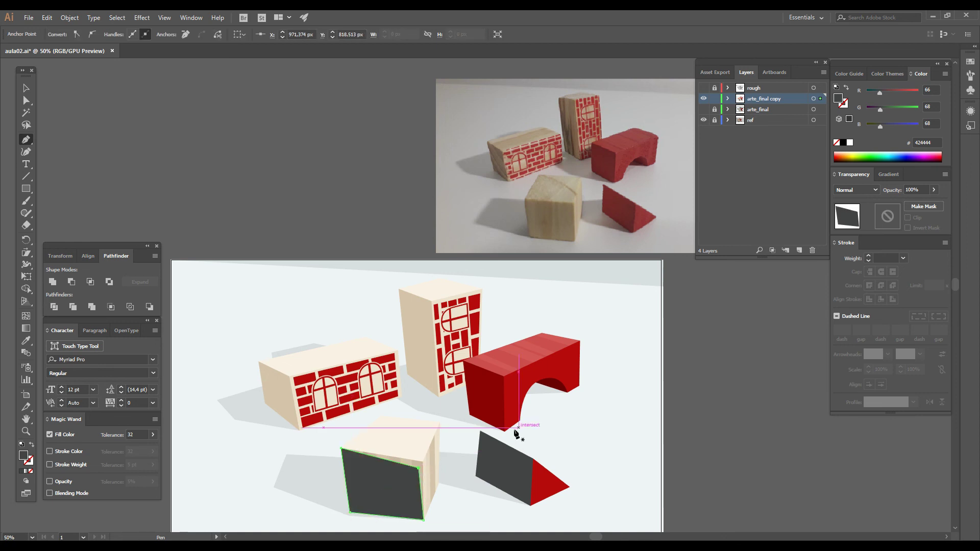
Draw closed dark grey shapes over the arch block's end face and the long brick block's plain end face.
{"action": "left_click", "coordinate": [504, 431]}
{"action": "left_click", "coordinate": [299, 430]}
{"action": "left_click", "coordinate": [290, 377]}
{"action": "left_click", "coordinate": [259, 362]}
{"action": "left_click", "coordinate": [264, 404]}
{"action": "left_click", "coordinate": [300, 430]}
Draw a dark grey shape over the tall block's plain side face and set the face shading shapes to 29% opacity.
{"action": "left_click", "coordinate": [439, 396]}
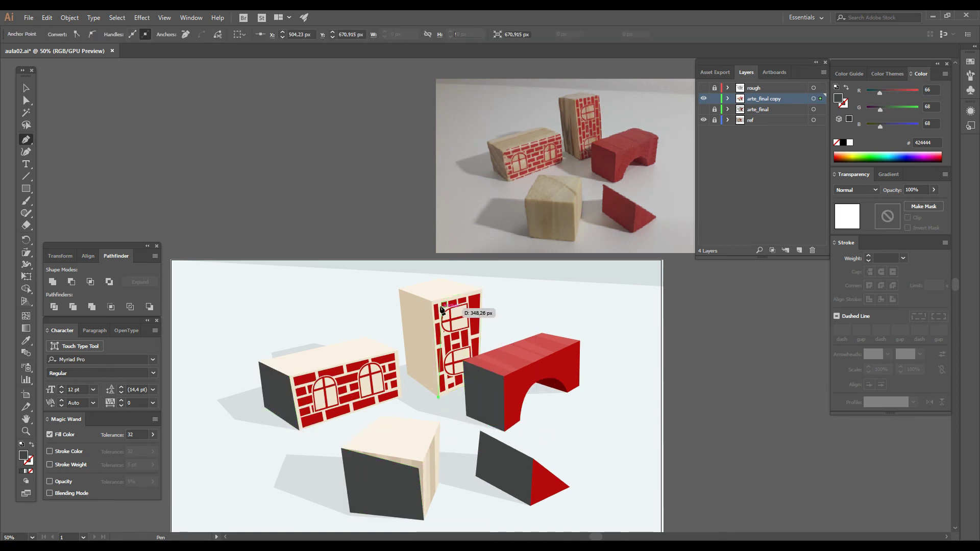
{"action": "left_click", "coordinate": [432, 301]}
{"action": "left_click", "coordinate": [399, 289]}
{"action": "key", "text": "z"}
{"action": "left_click", "coordinate": [468, 418]}
{"action": "left_click_drag", "start_coordinate": [488, 338], "coordinate": [509, 448]}
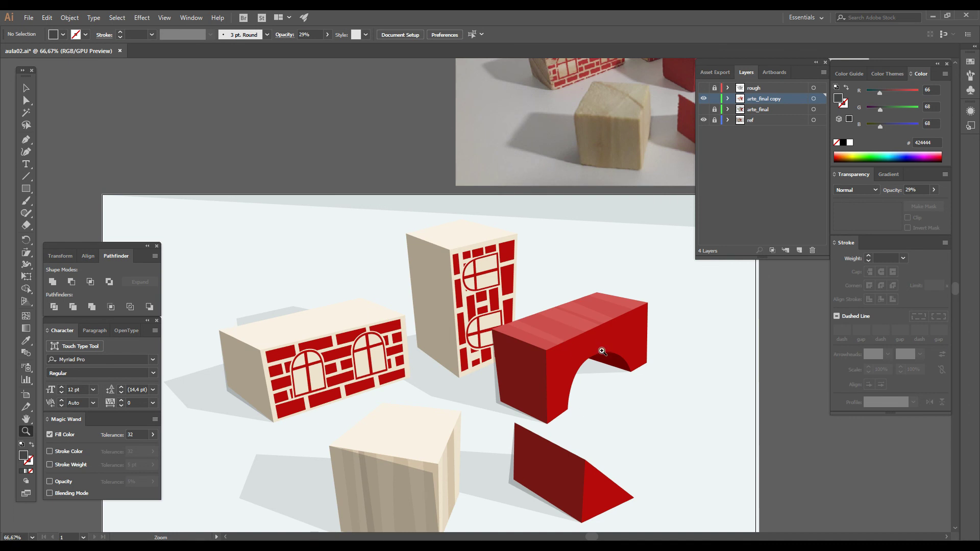
{"action": "left_click_drag", "start_coordinate": [605, 349], "coordinate": [607, 362]}
{"action": "left_click", "coordinate": [532, 302], "text": "alt"}
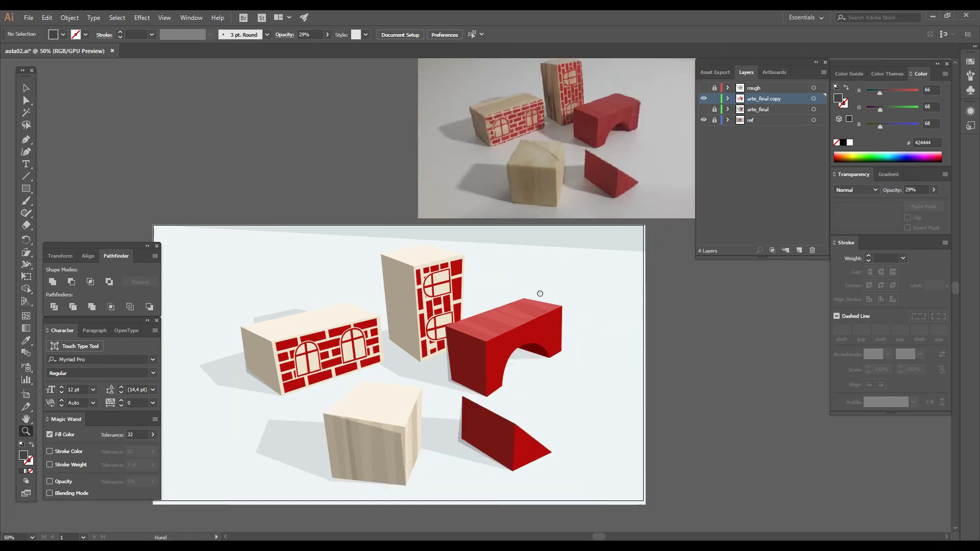
{"action": "left_click_drag", "start_coordinate": [541, 292], "coordinate": [543, 343]}
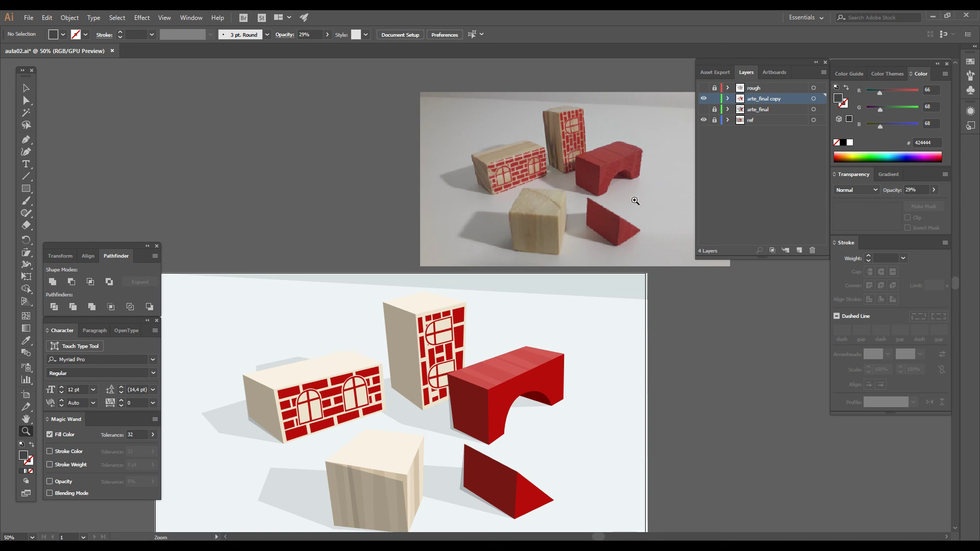
Draw wood-grain streaks on the long brick block's top face and plain end face, using colours sampled from the artwork.
{"action": "left_click", "coordinate": [26, 89]}
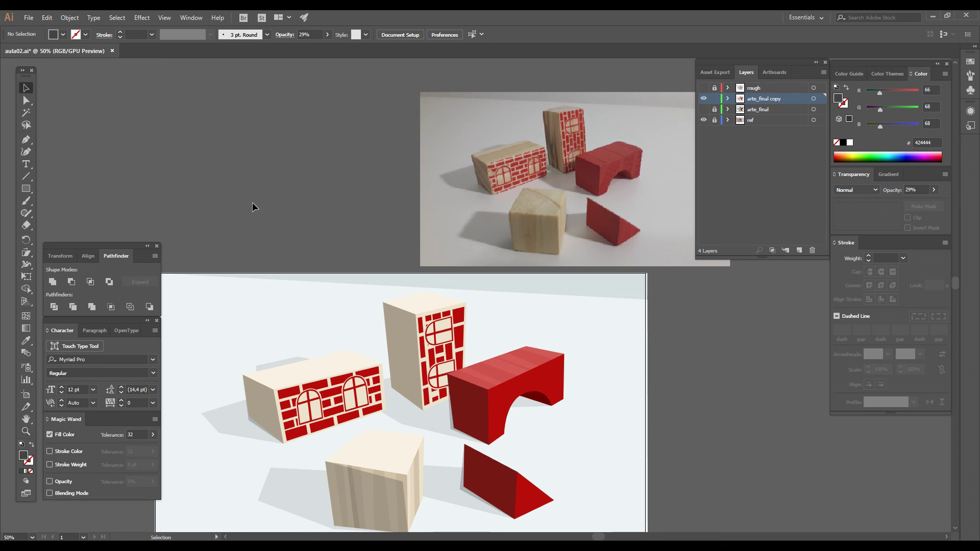
{"action": "scroll", "coordinate": [252, 208], "scroll_direction": "down", "scroll_amount": 3}
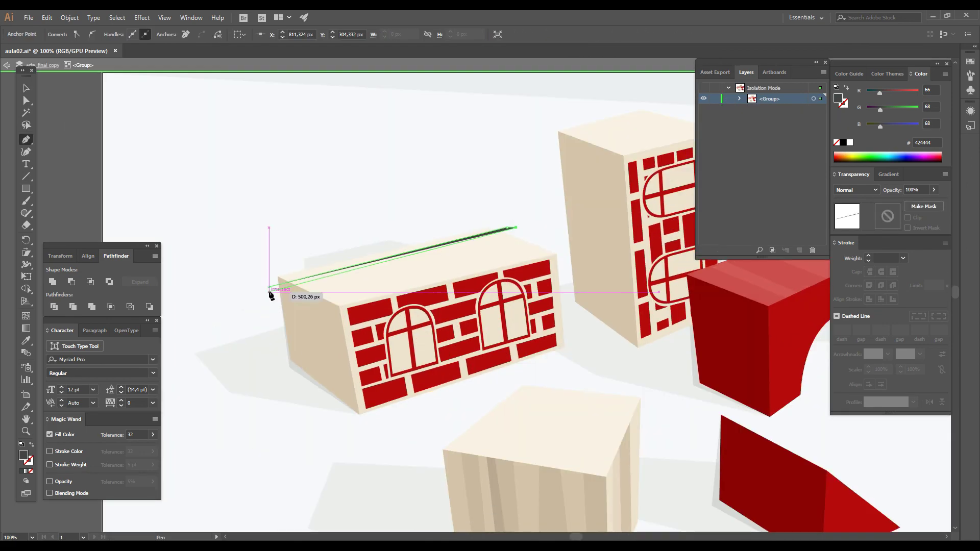
{"action": "left_click", "coordinate": [26, 341]}
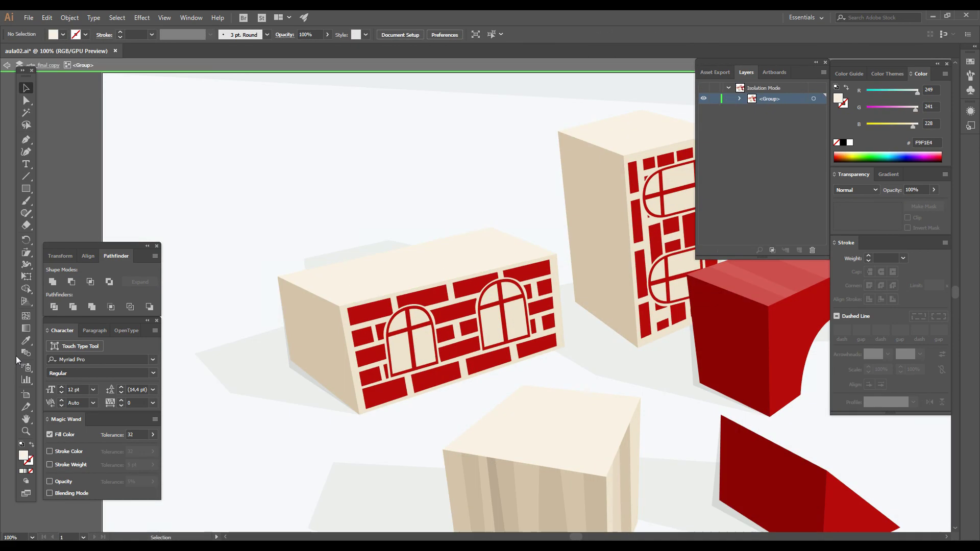
{"action": "left_click", "coordinate": [418, 270]}
{"action": "left_click", "coordinate": [26, 139]}
{"action": "left_click", "coordinate": [278, 350]}
{"action": "left_click", "coordinate": [26, 340]}
{"action": "left_click", "coordinate": [307, 359]}
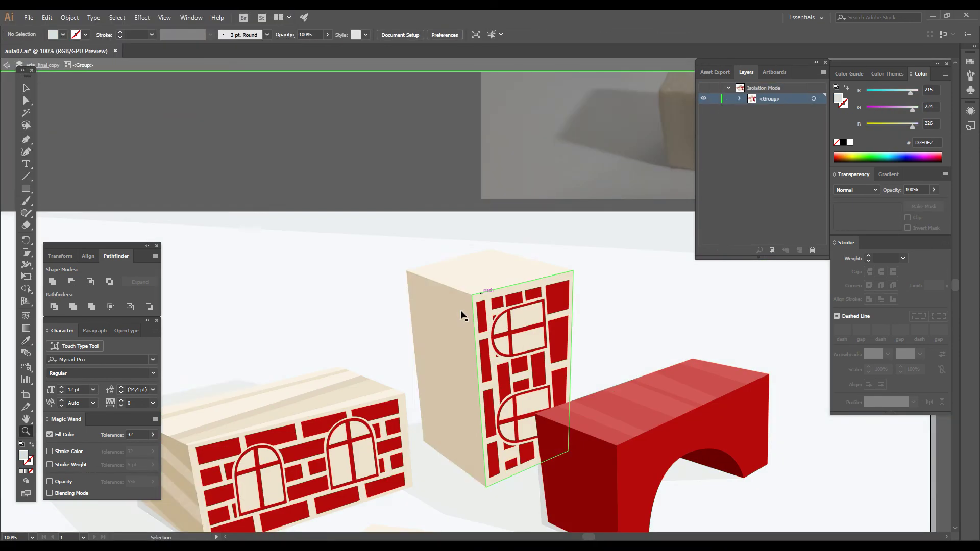
Draw wood-grain streaks on the tall block's plain side face and top face.
{"action": "double_click", "coordinate": [461, 315]}
{"action": "left_click", "coordinate": [236, 127]}
{"action": "left_click", "coordinate": [255, 274]}
{"action": "left_click", "coordinate": [371, 297]}
{"action": "left_click", "coordinate": [395, 293]}
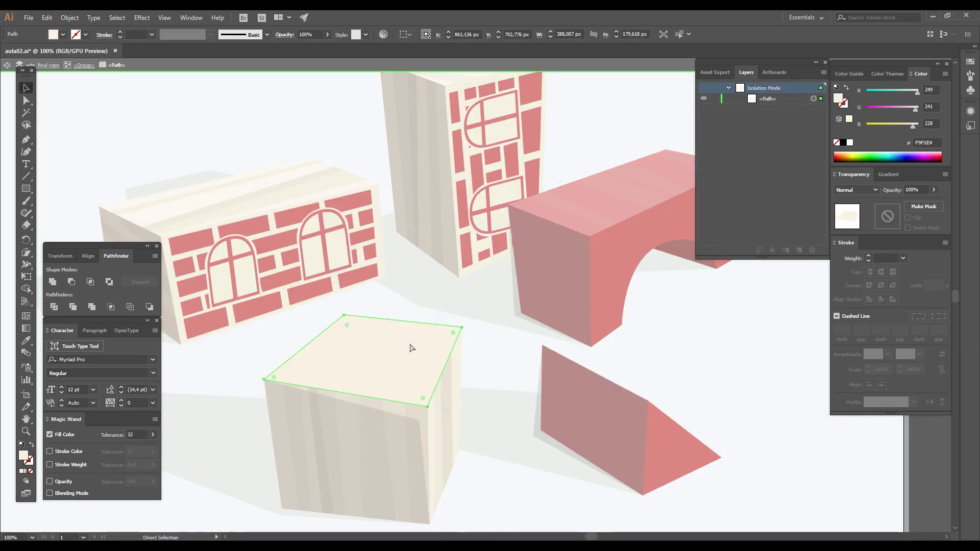
Draw pale beige wood-grain streaks across the wooden cube's top face.
{"action": "key", "text": "z"}
{"action": "left_click", "coordinate": [596, 342], "text": "alt"}
{"action": "left_click", "coordinate": [410, 389]}
{"action": "left_click", "coordinate": [410, 388]}
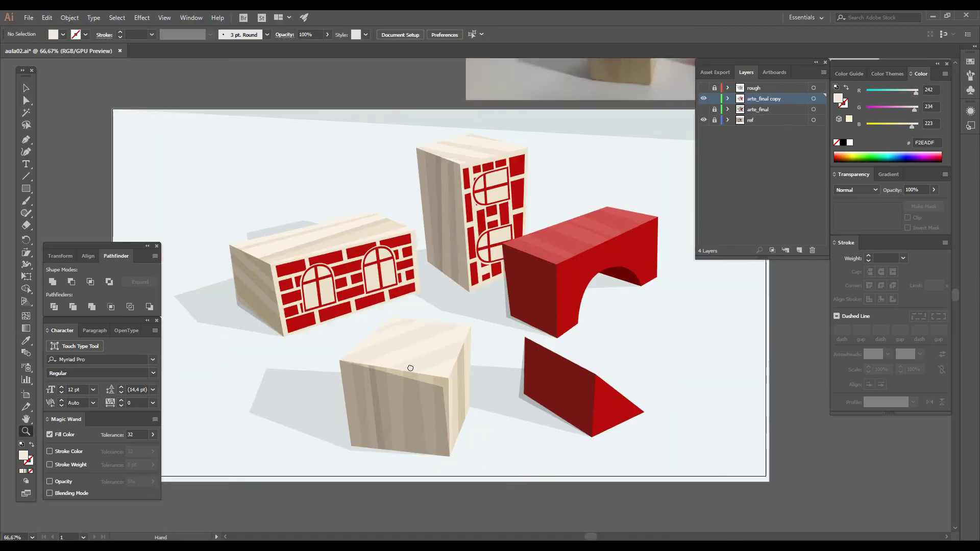
Draw a soft shadow shape on the ground by the wooden cube and fade it outward with a gradient.
{"action": "key", "text": "a"}
{"action": "left_click", "coordinate": [247, 378]}
{"action": "key", "text": "i"}
{"action": "left_click", "coordinate": [363, 338]}
{"action": "key", "text": "v"}
{"action": "key", "text": "p"}
{"action": "left_click", "coordinate": [437, 289]}
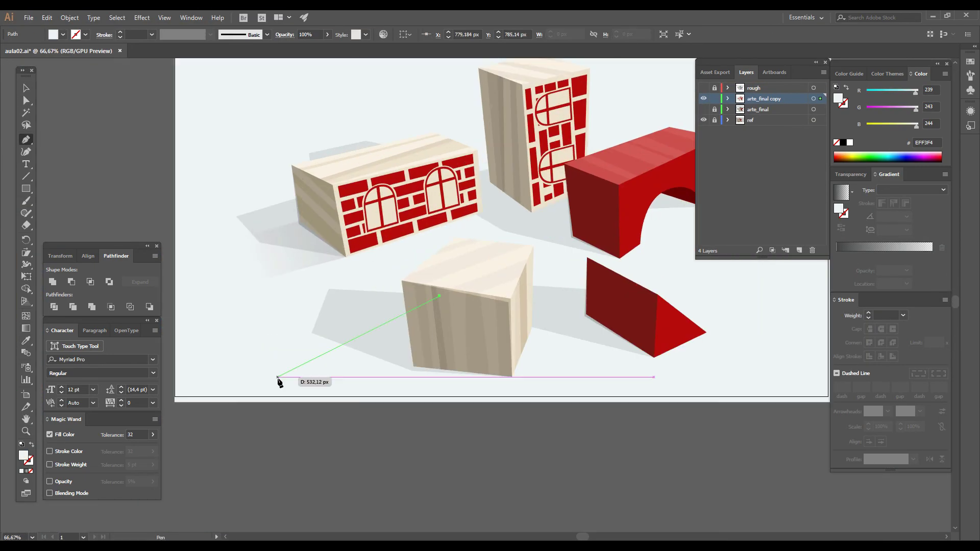
{"action": "left_click", "coordinate": [277, 377]}
{"action": "key", "text": "g"}
{"action": "left_click_drag", "start_coordinate": [480, 322], "coordinate": [374, 377]}
{"action": "key", "text": "p"}
{"action": "left_click", "coordinate": [448, 305]}
{"action": "key", "text": "z"}
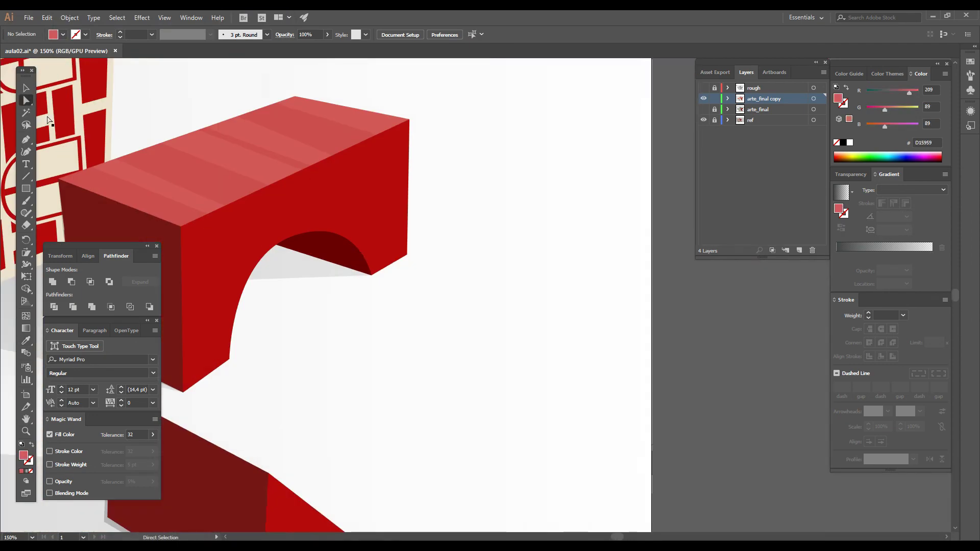
Draw tiny dark red (910000) ellipses as speckles on the arch block's front face.
{"action": "left_click", "coordinate": [407, 254]}
{"action": "key", "text": "l"}
{"action": "left_click_drag", "start_coordinate": [463, 205], "coordinate": [467, 211]}
{"action": "key", "text": "z"}
{"action": "left_click", "coordinate": [507, 269], "text": "alt"}
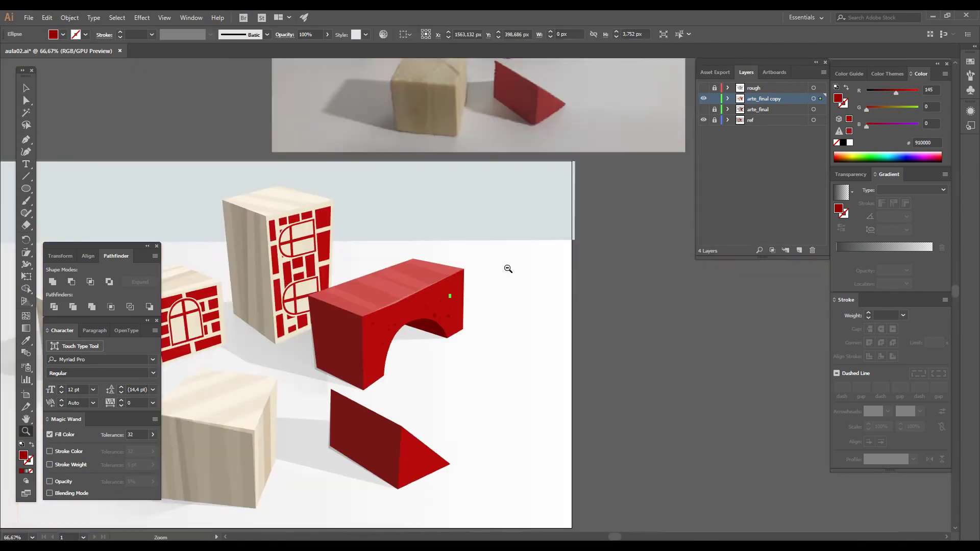
{"action": "key", "text": "ctrl+shift+a"}
Hide the ref layer and save the document.
{"action": "left_click", "coordinate": [703, 120]}
{"action": "left_click", "coordinate": [507, 299], "text": "alt"}
{"action": "key", "text": "ctrl+s"}
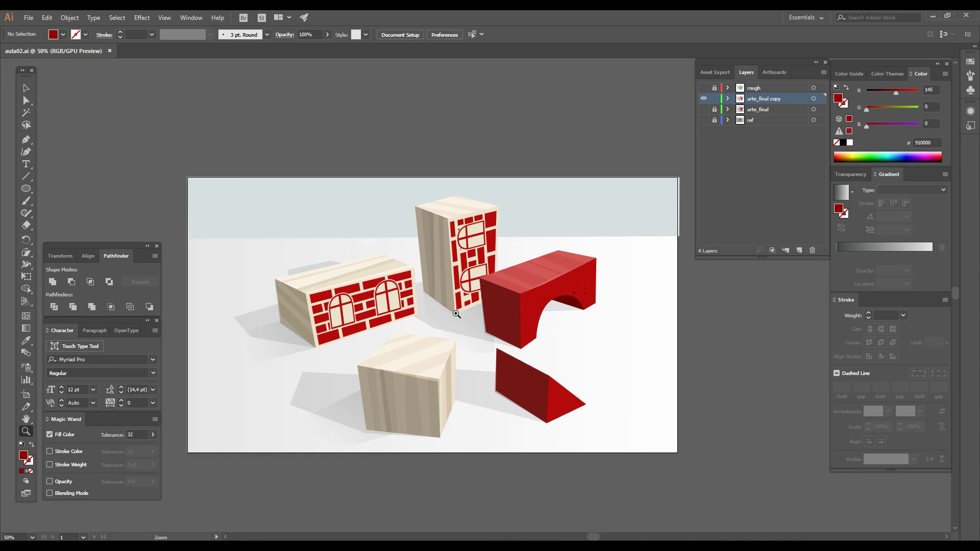
{"action": "left_click", "coordinate": [456, 313]}
{"action": "left_click_drag", "start_coordinate": [446, 271], "coordinate": [462, 287]}
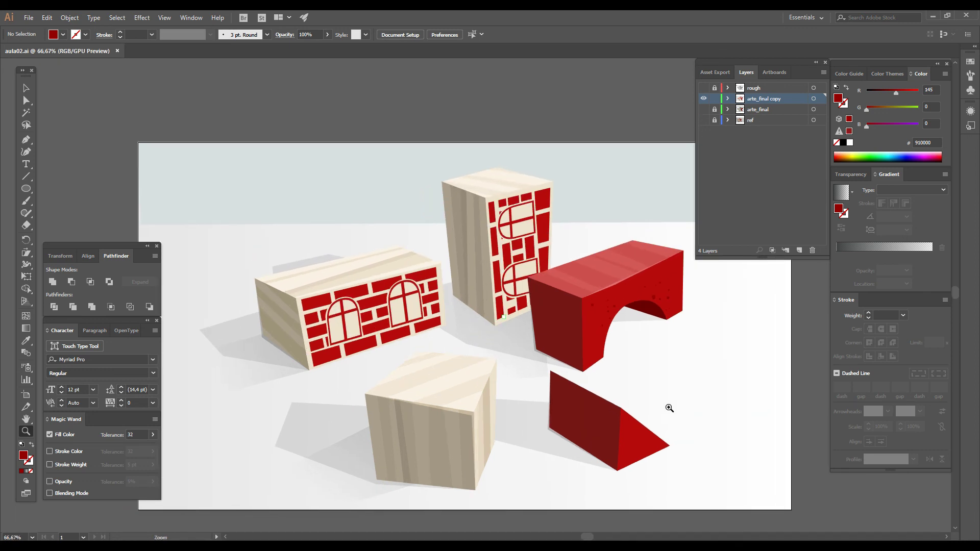